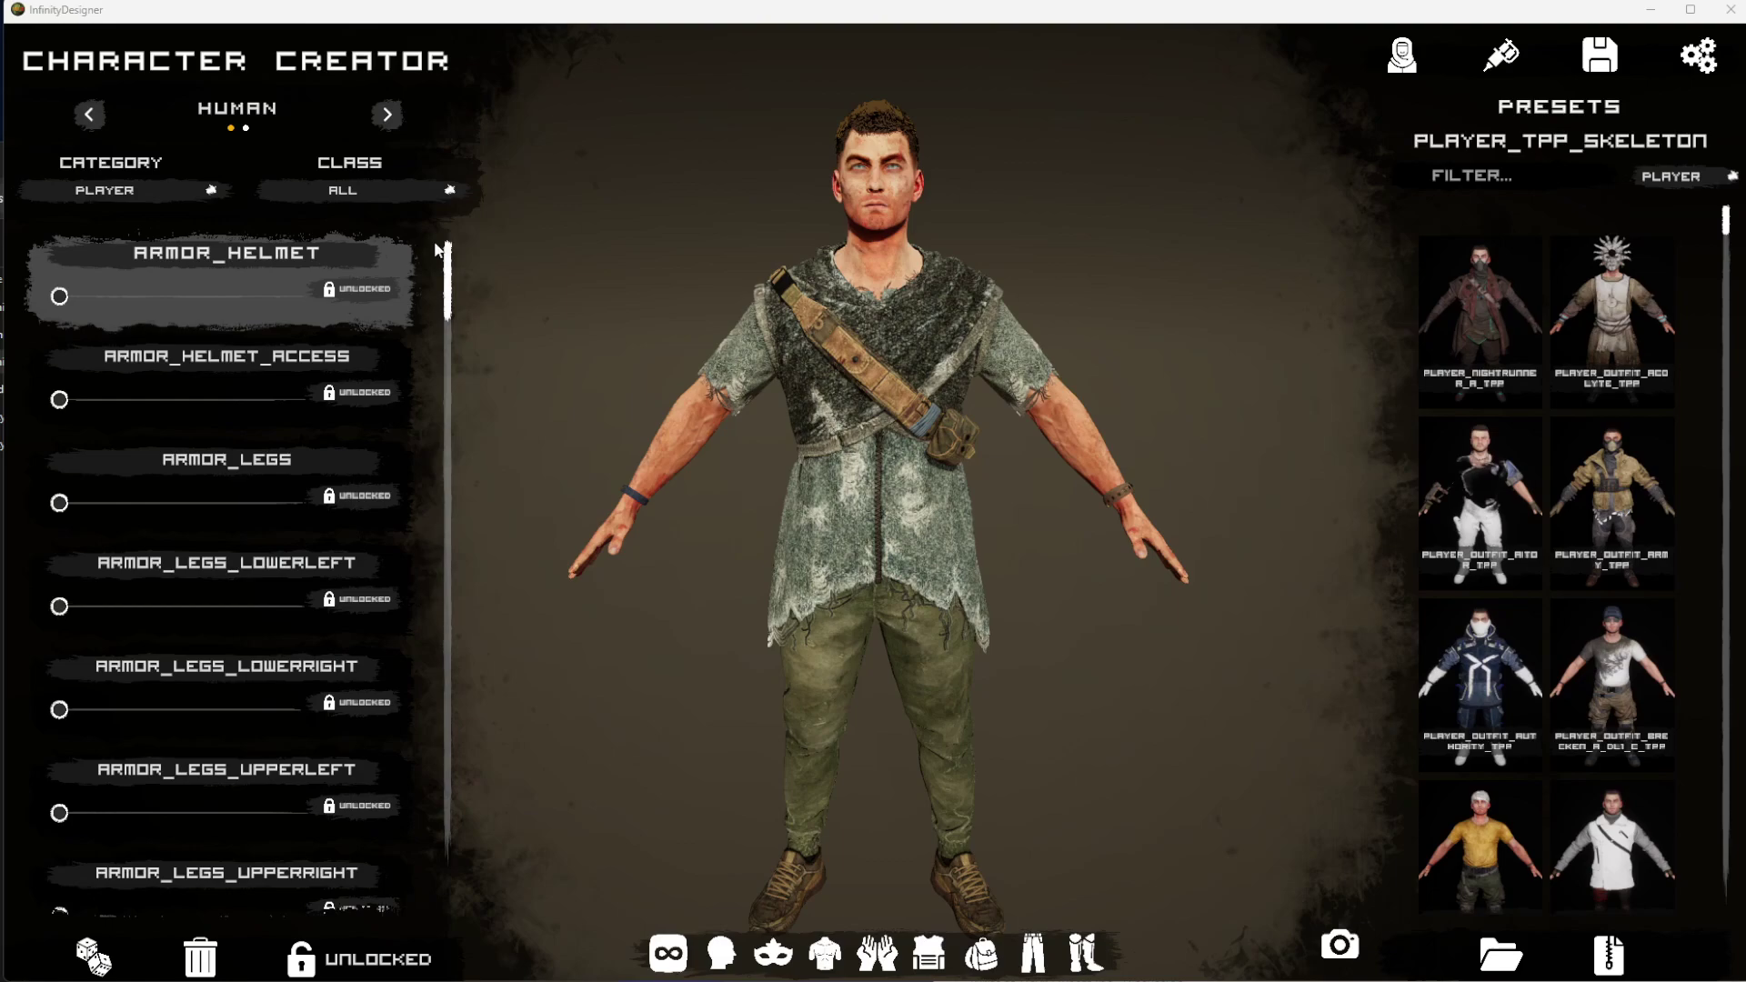
Toggle to Infected mode and back to Human, then set ARMOR_HELMET to zero for a bare head.
{"action": "left_click", "coordinate": [89, 113]}
{"action": "left_click", "coordinate": [387, 113]}
{"action": "left_click", "coordinate": [89, 114]}
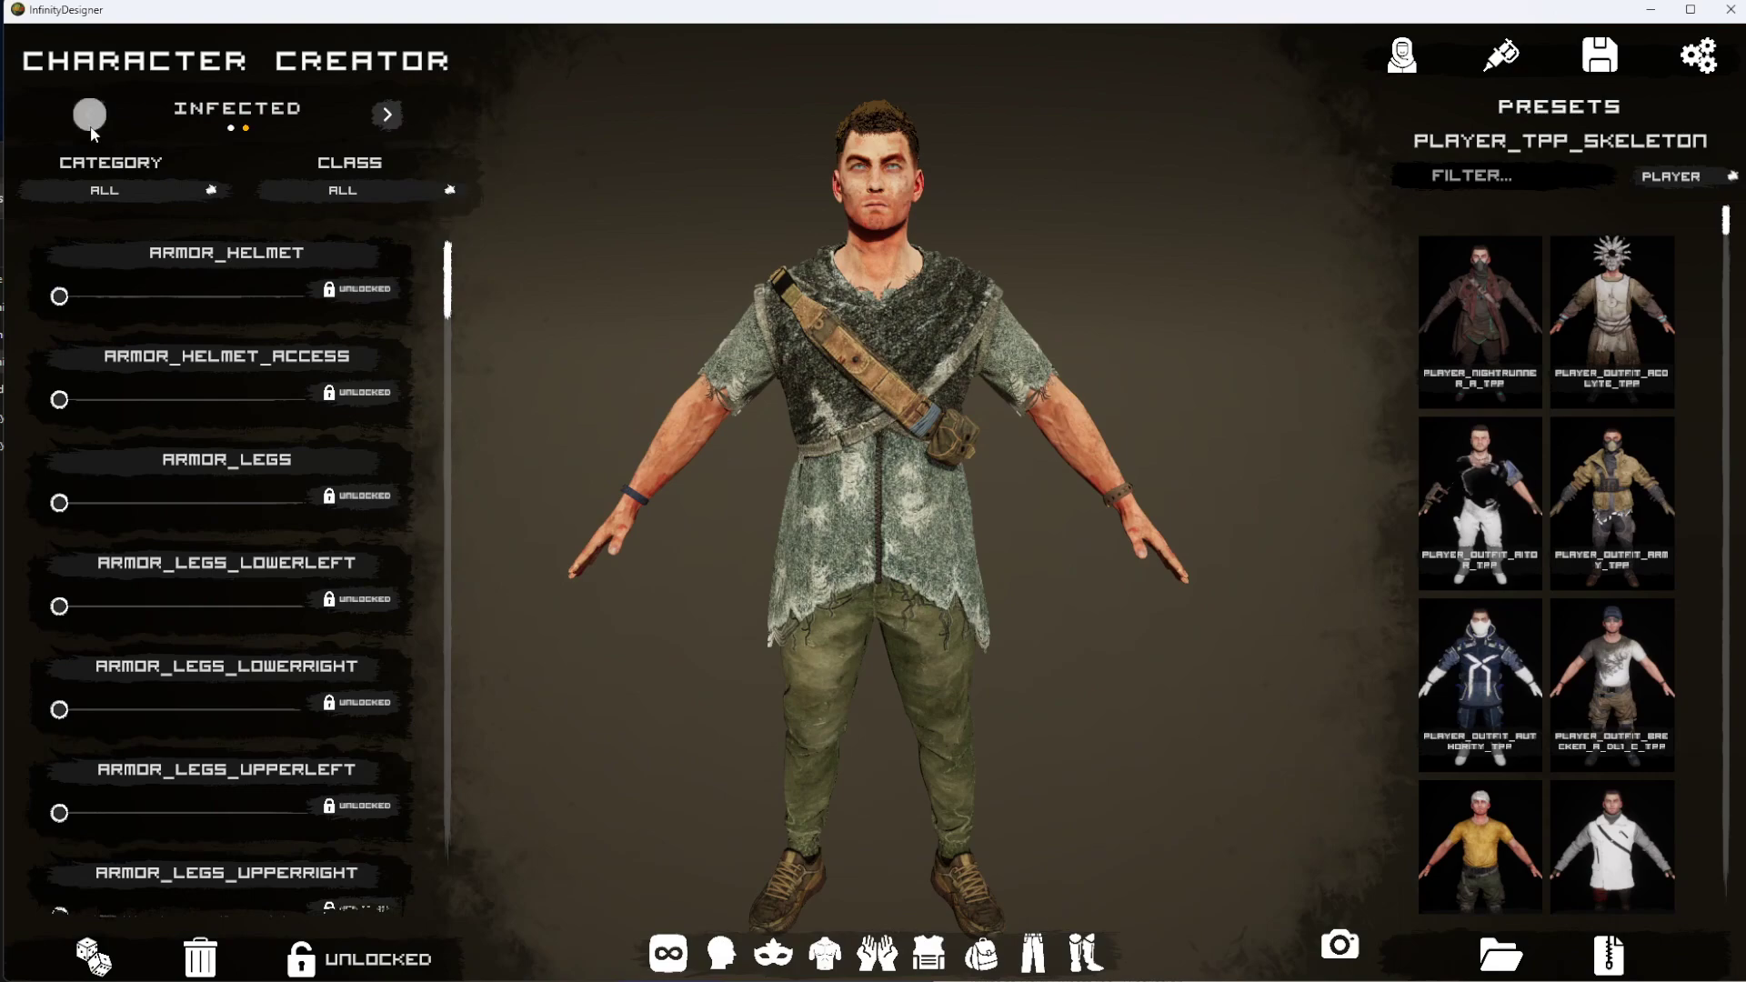
{"action": "left_click", "coordinate": [89, 113]}
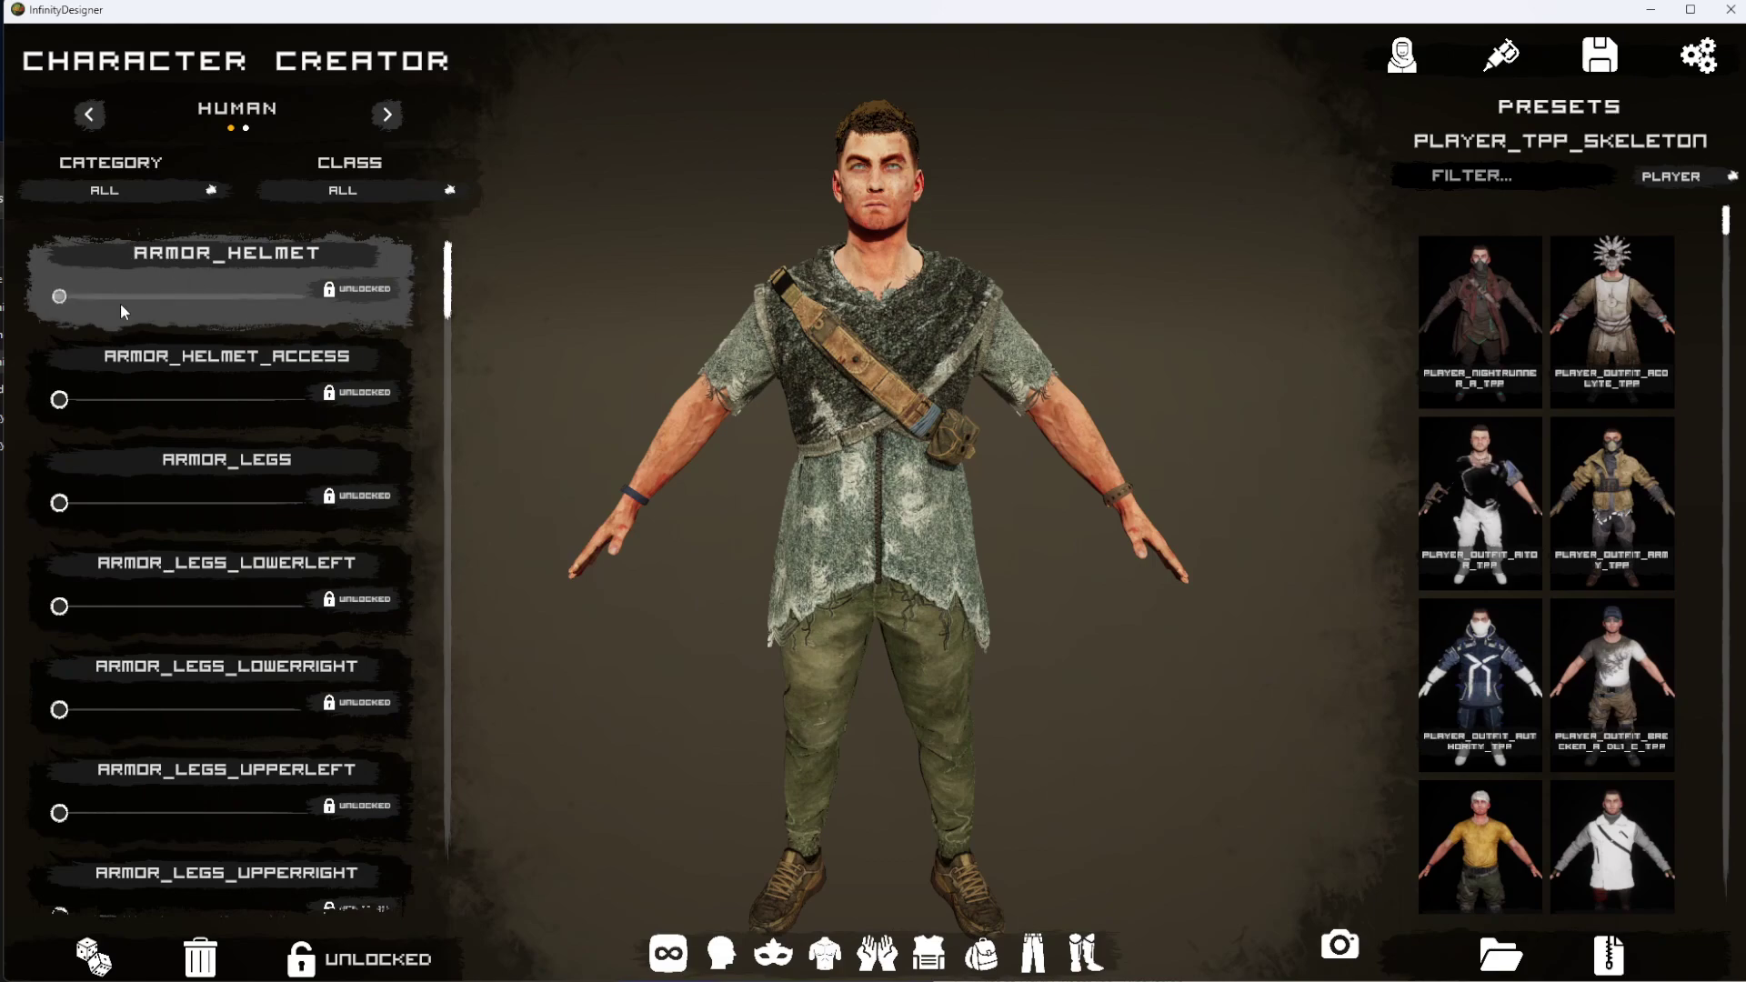
{"action": "mouse_move", "coordinate": [447, 275]}
{"action": "left_mouse_down"}
{"action": "mouse_move", "coordinate": [448, 300]}
{"action": "mouse_move", "coordinate": [448, 276]}
{"action": "left_mouse_up"}
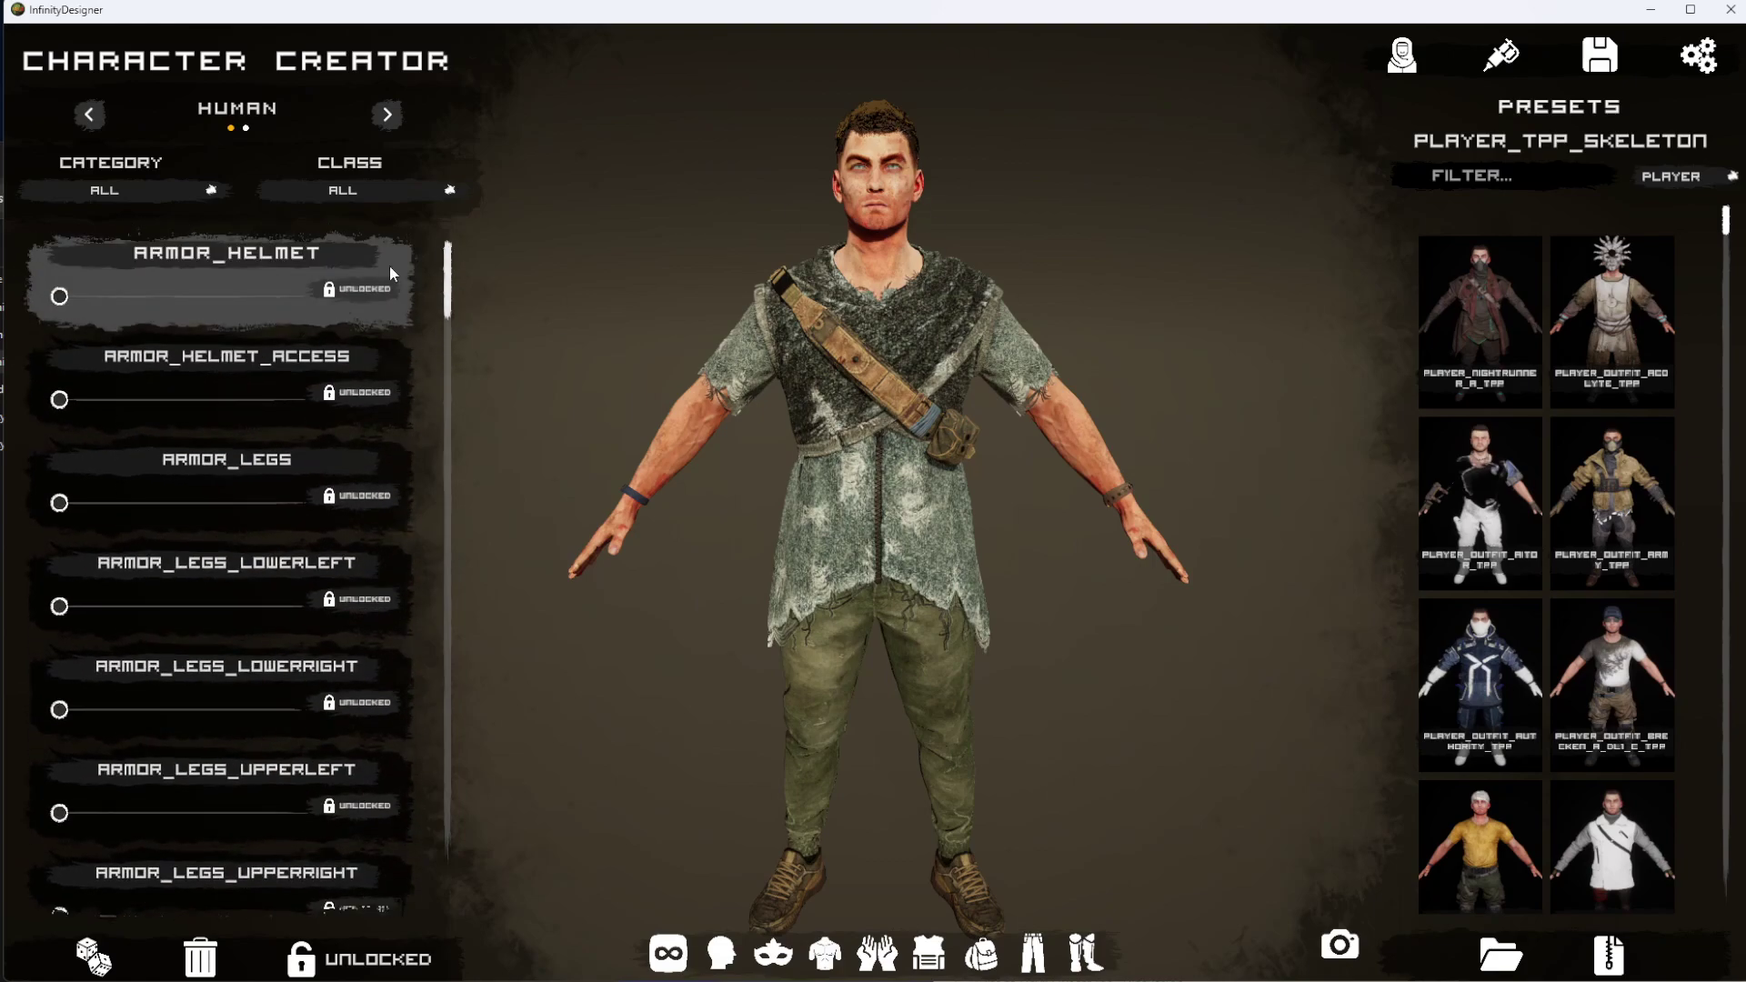
{"action": "mouse_move", "coordinate": [69, 298]}
{"action": "left_mouse_down"}
{"action": "mouse_move", "coordinate": [182, 304]}
{"action": "mouse_move", "coordinate": [56, 307]}
{"action": "left_mouse_up"}
Open and close the category and class dropdowns without changing either filter.
{"action": "left_click", "coordinate": [102, 193]}
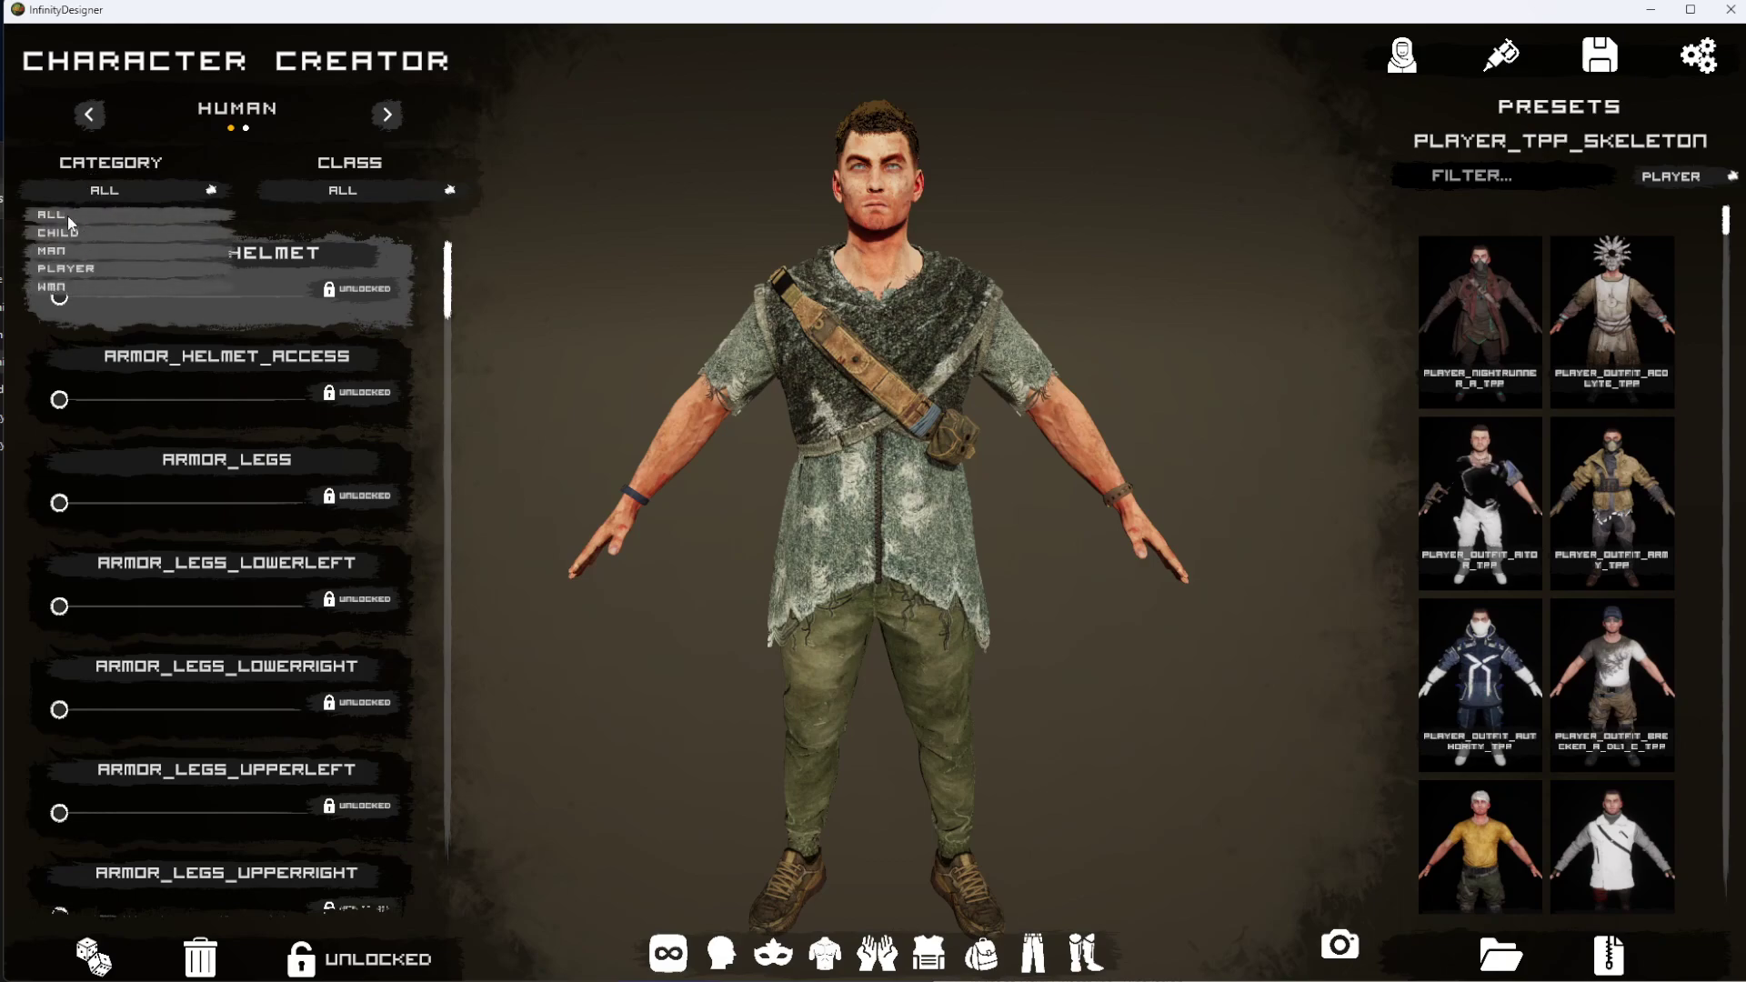
{"action": "left_click", "coordinate": [102, 191]}
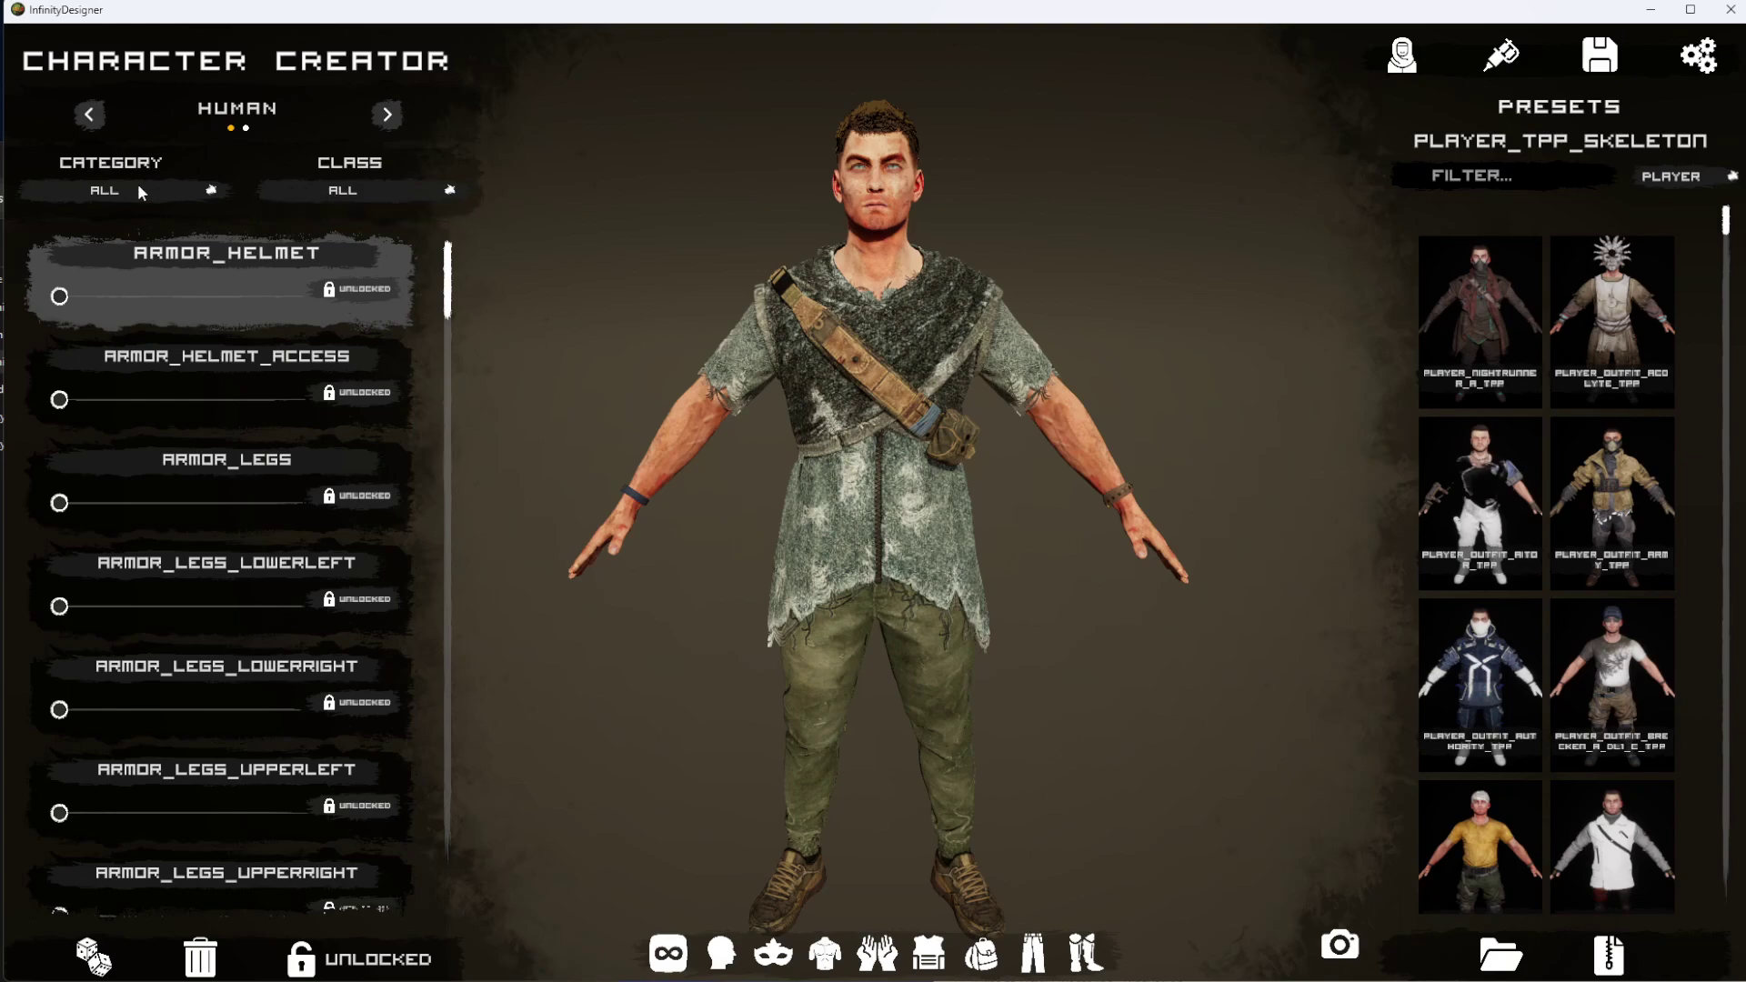
{"action": "left_click", "coordinate": [82, 186]}
{"action": "left_click", "coordinate": [350, 188]}
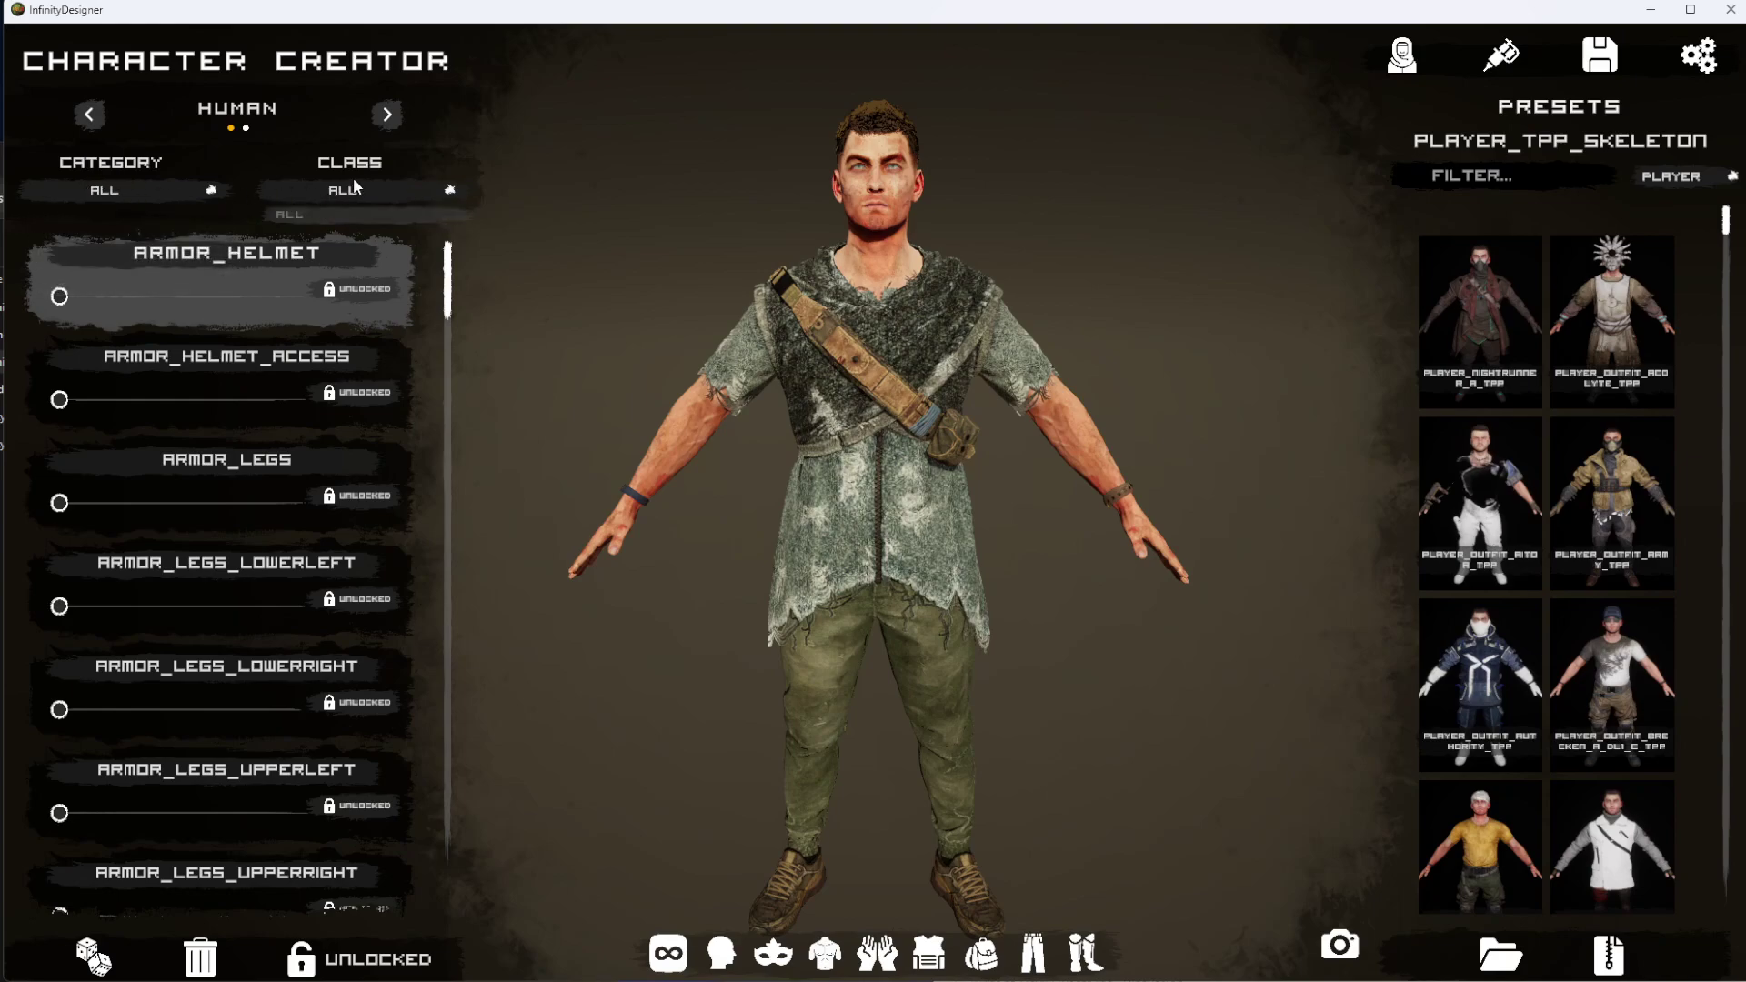
{"action": "left_click", "coordinate": [344, 191]}
{"action": "left_click", "coordinate": [110, 189]}
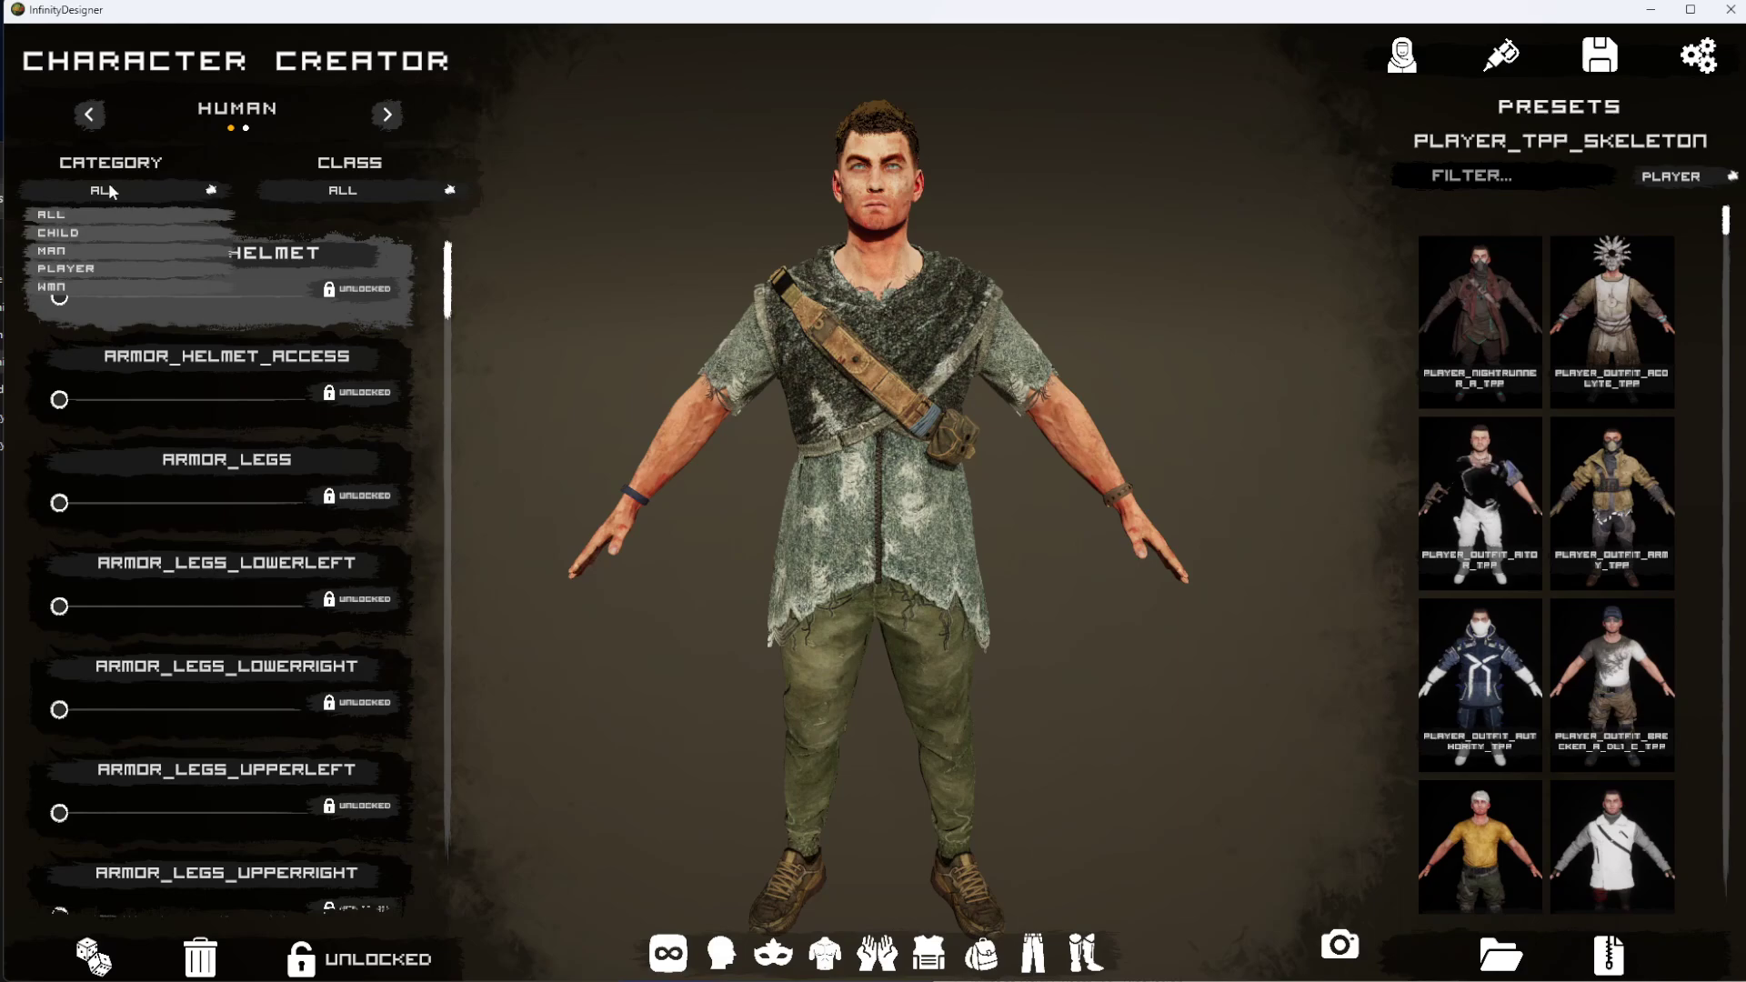
{"action": "left_click", "coordinate": [507, 336]}
{"action": "scroll", "coordinate": [436, 363], "scroll_direction": "down", "scroll_amount": 5}
{"action": "scroll", "coordinate": [450, 273], "scroll_direction": "up", "scroll_amount": 5}
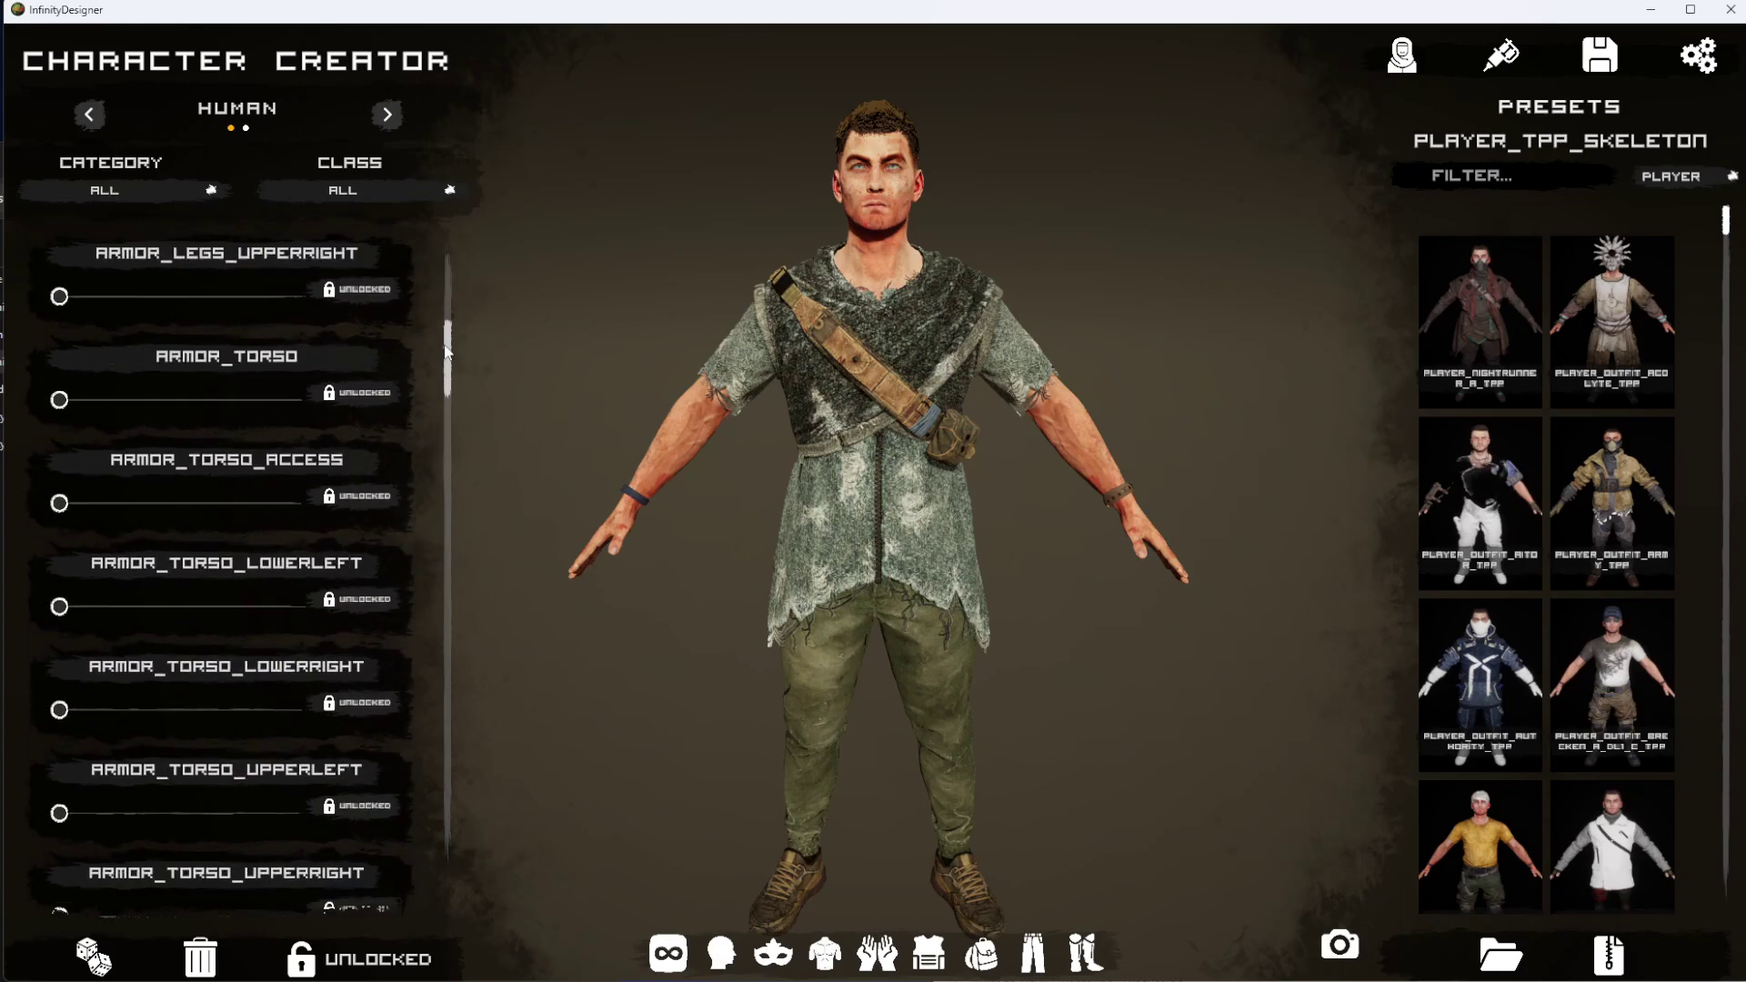
Filter the part list to category MAN and class PEACEKEEPER.
{"action": "left_click", "coordinate": [151, 193]}
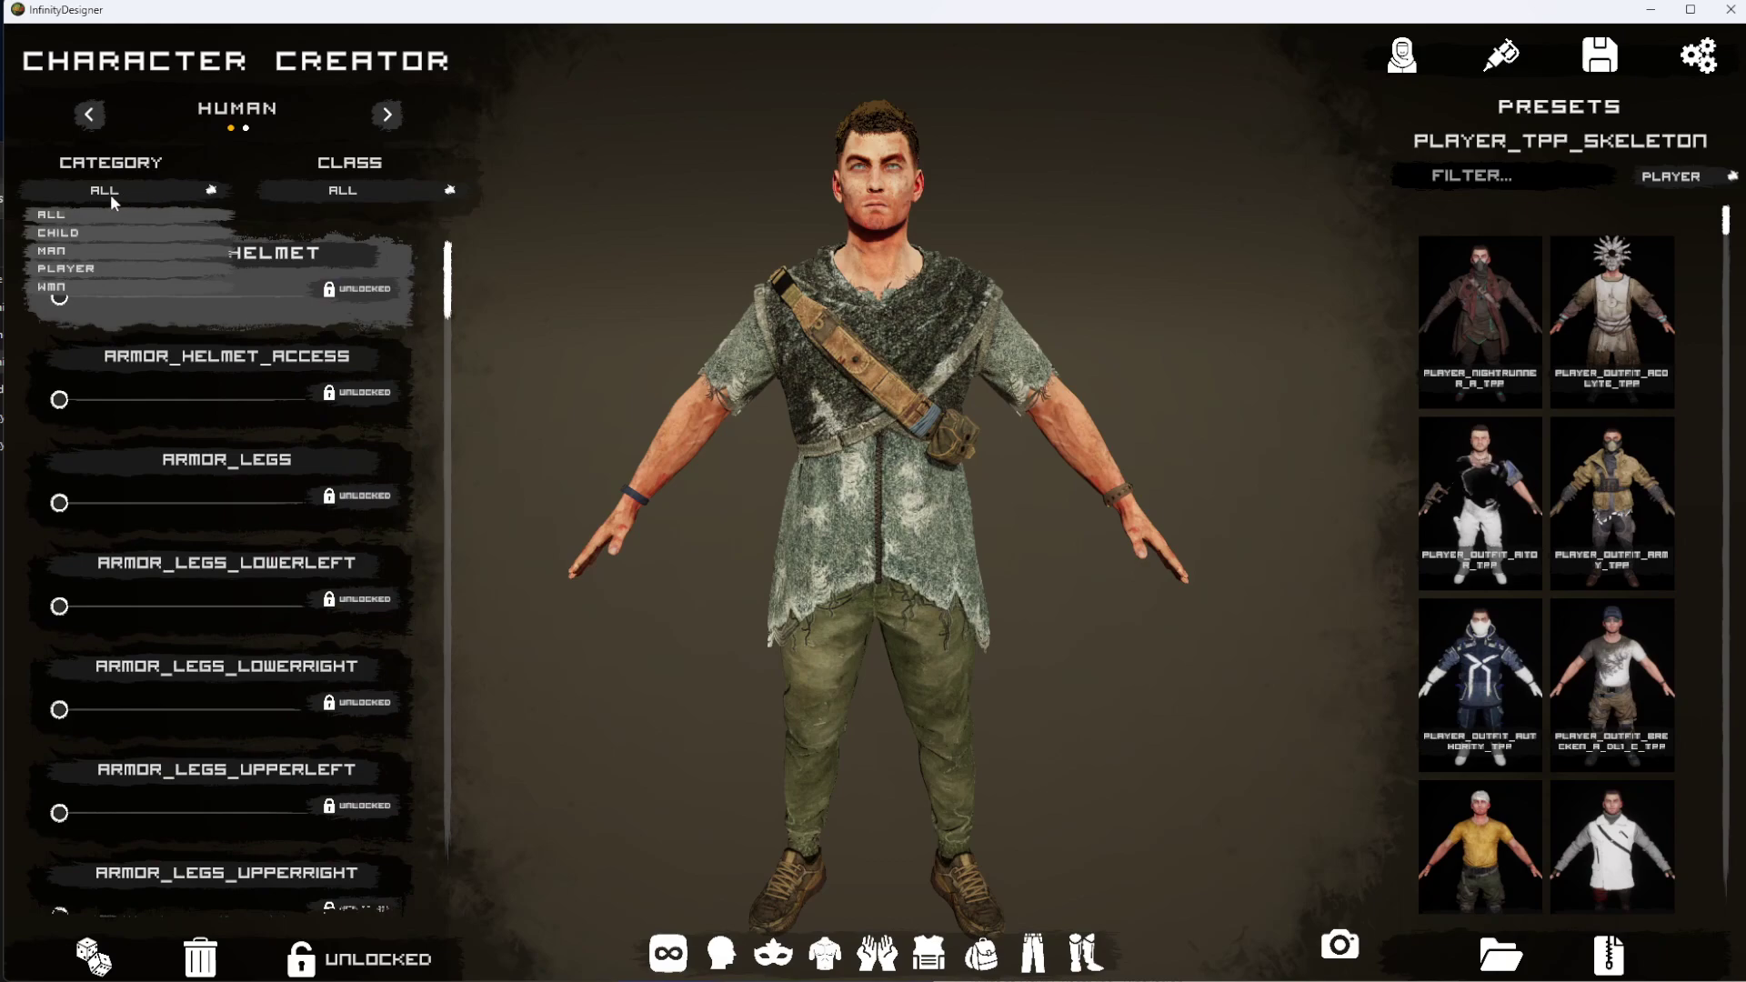
{"action": "left_click", "coordinate": [55, 250]}
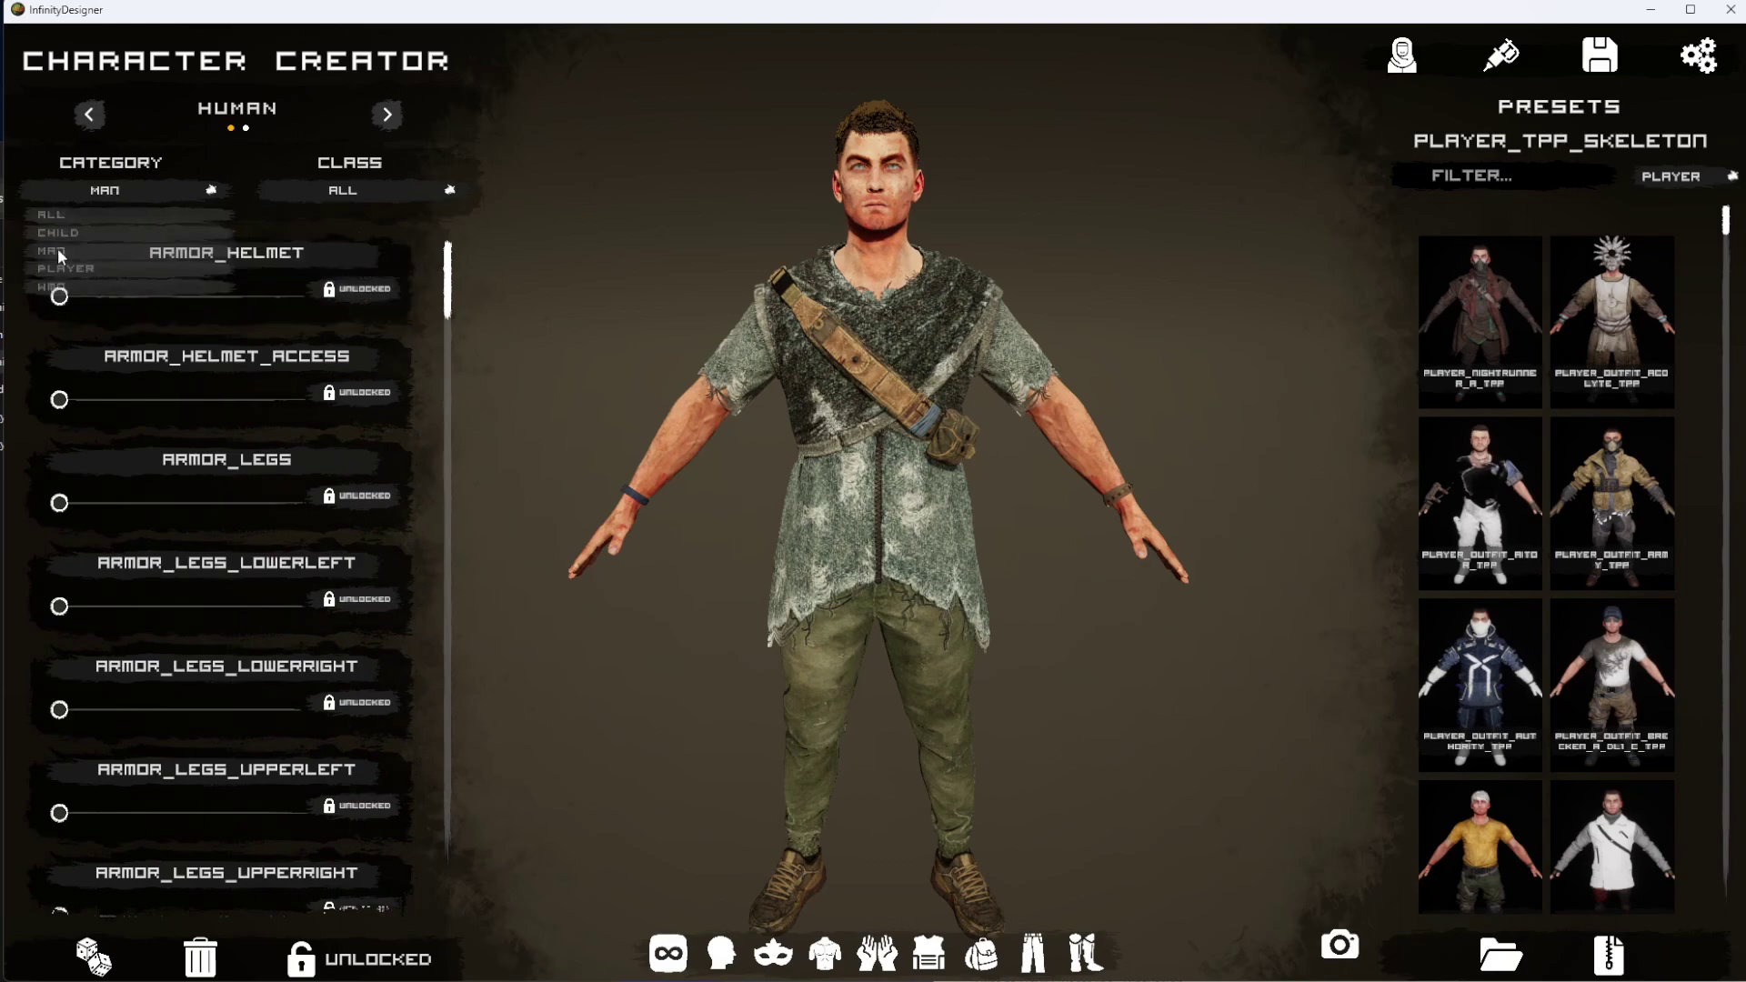
{"action": "left_click", "coordinate": [351, 201]}
{"action": "left_click", "coordinate": [349, 253]}
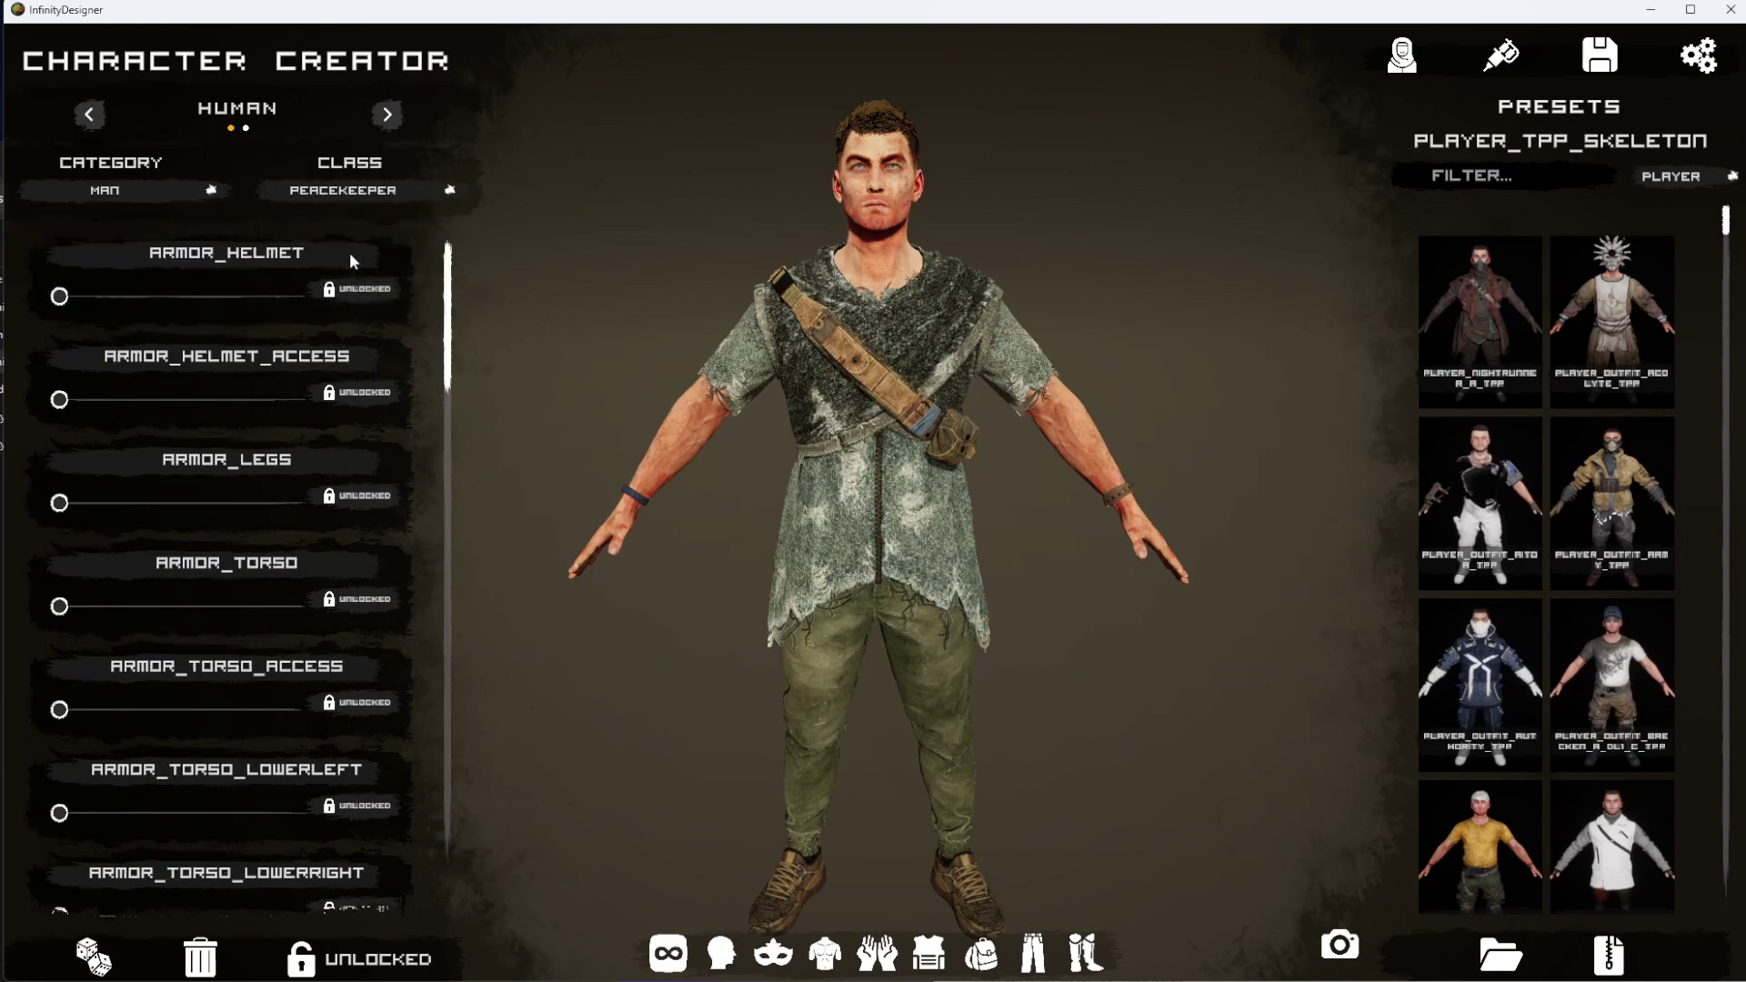
Try a HAT_ACCESS hat and remove it, then raise ARMOR_TORSO to add a dark tactical vest.
{"action": "left_click_drag", "start_coordinate": [449, 273], "coordinate": [463, 537]}
{"action": "mouse_move", "coordinate": [59, 465]}
{"action": "left_mouse_down"}
{"action": "mouse_move", "coordinate": [242, 460]}
{"action": "mouse_move", "coordinate": [59, 465]}
{"action": "left_mouse_up"}
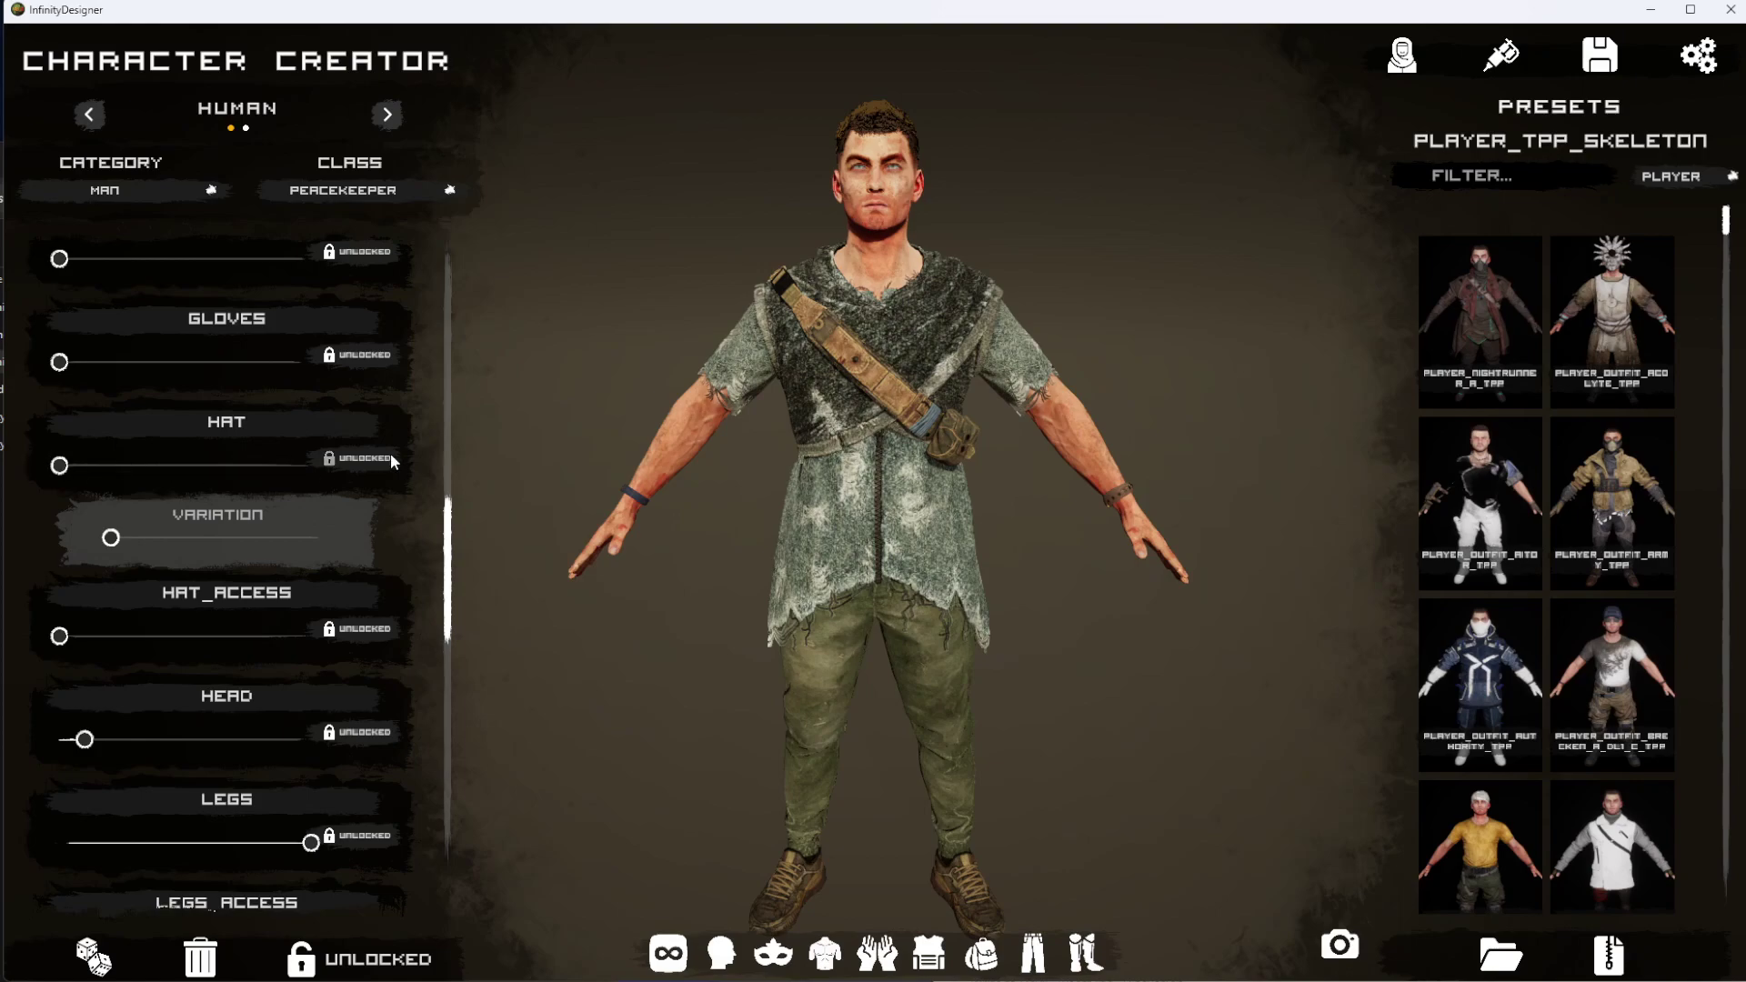
{"action": "mouse_move", "coordinate": [59, 636]}
{"action": "left_mouse_down"}
{"action": "mouse_move", "coordinate": [230, 636]}
{"action": "mouse_move", "coordinate": [59, 636]}
{"action": "left_mouse_up"}
{"action": "left_click_drag", "start_coordinate": [458, 606], "coordinate": [462, 291]}
{"action": "left_click_drag", "start_coordinate": [59, 605], "coordinate": [128, 631]}
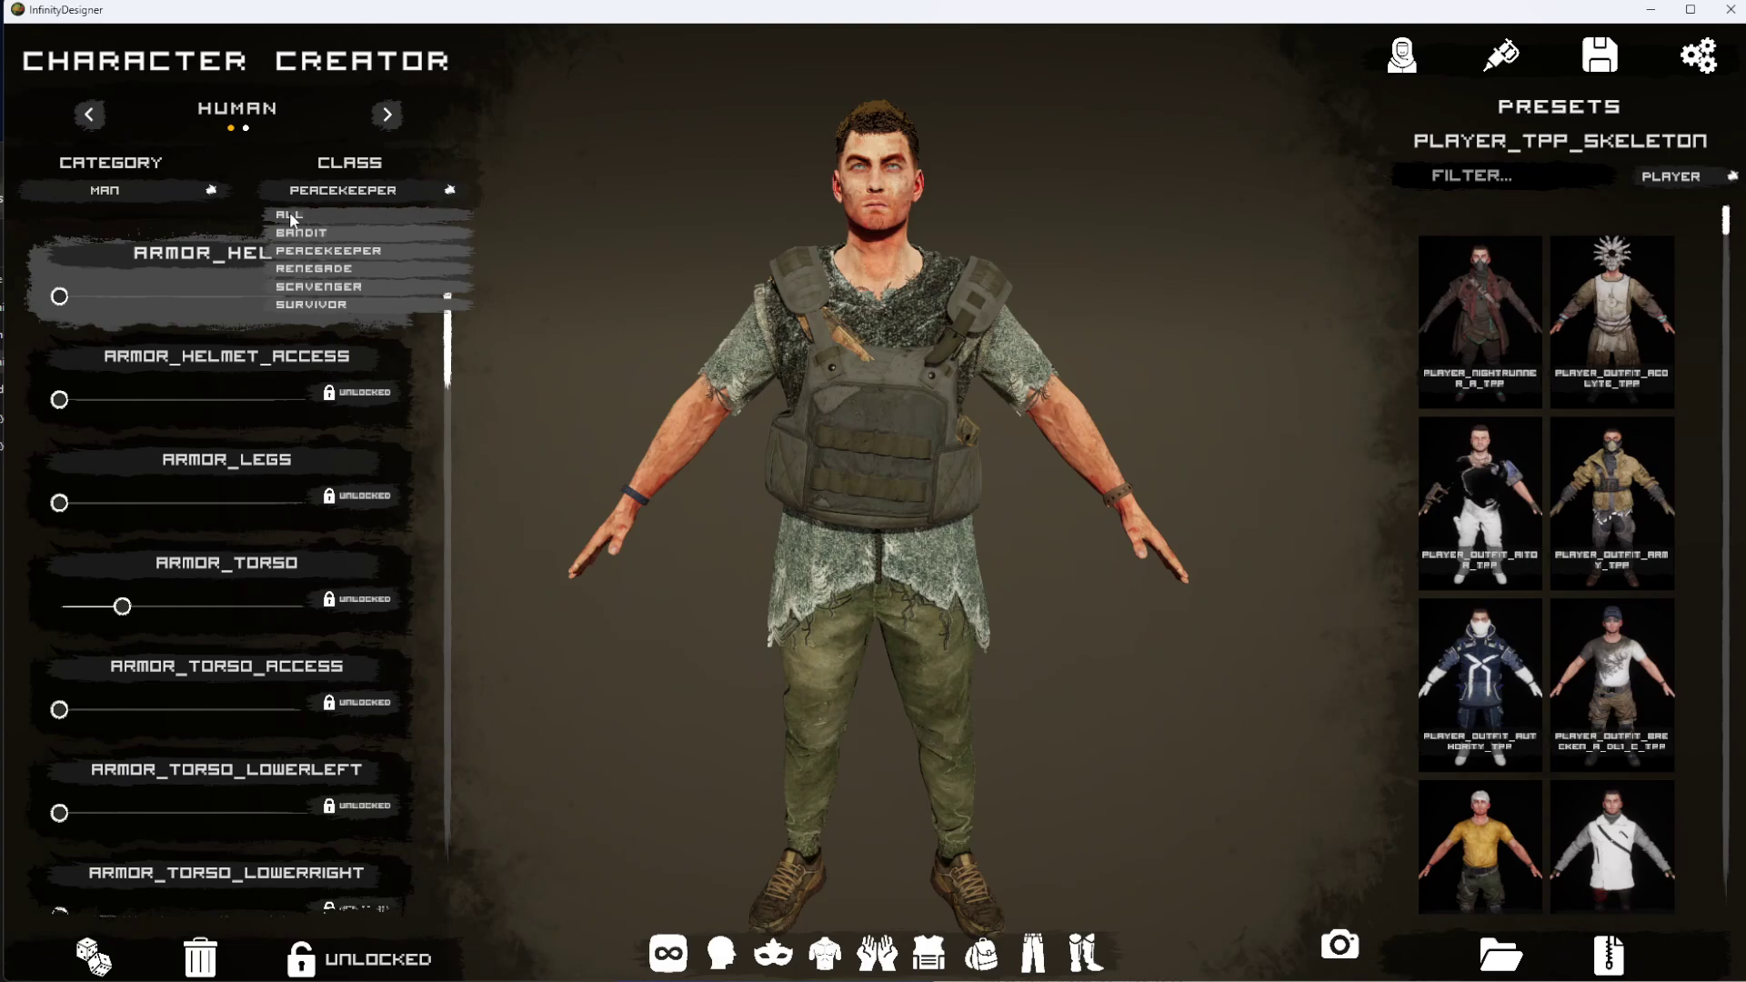
Reset the class filter to ALL and change ARMOR_TORSO to a chest rig with pouches.
{"action": "left_click", "coordinate": [292, 217]}
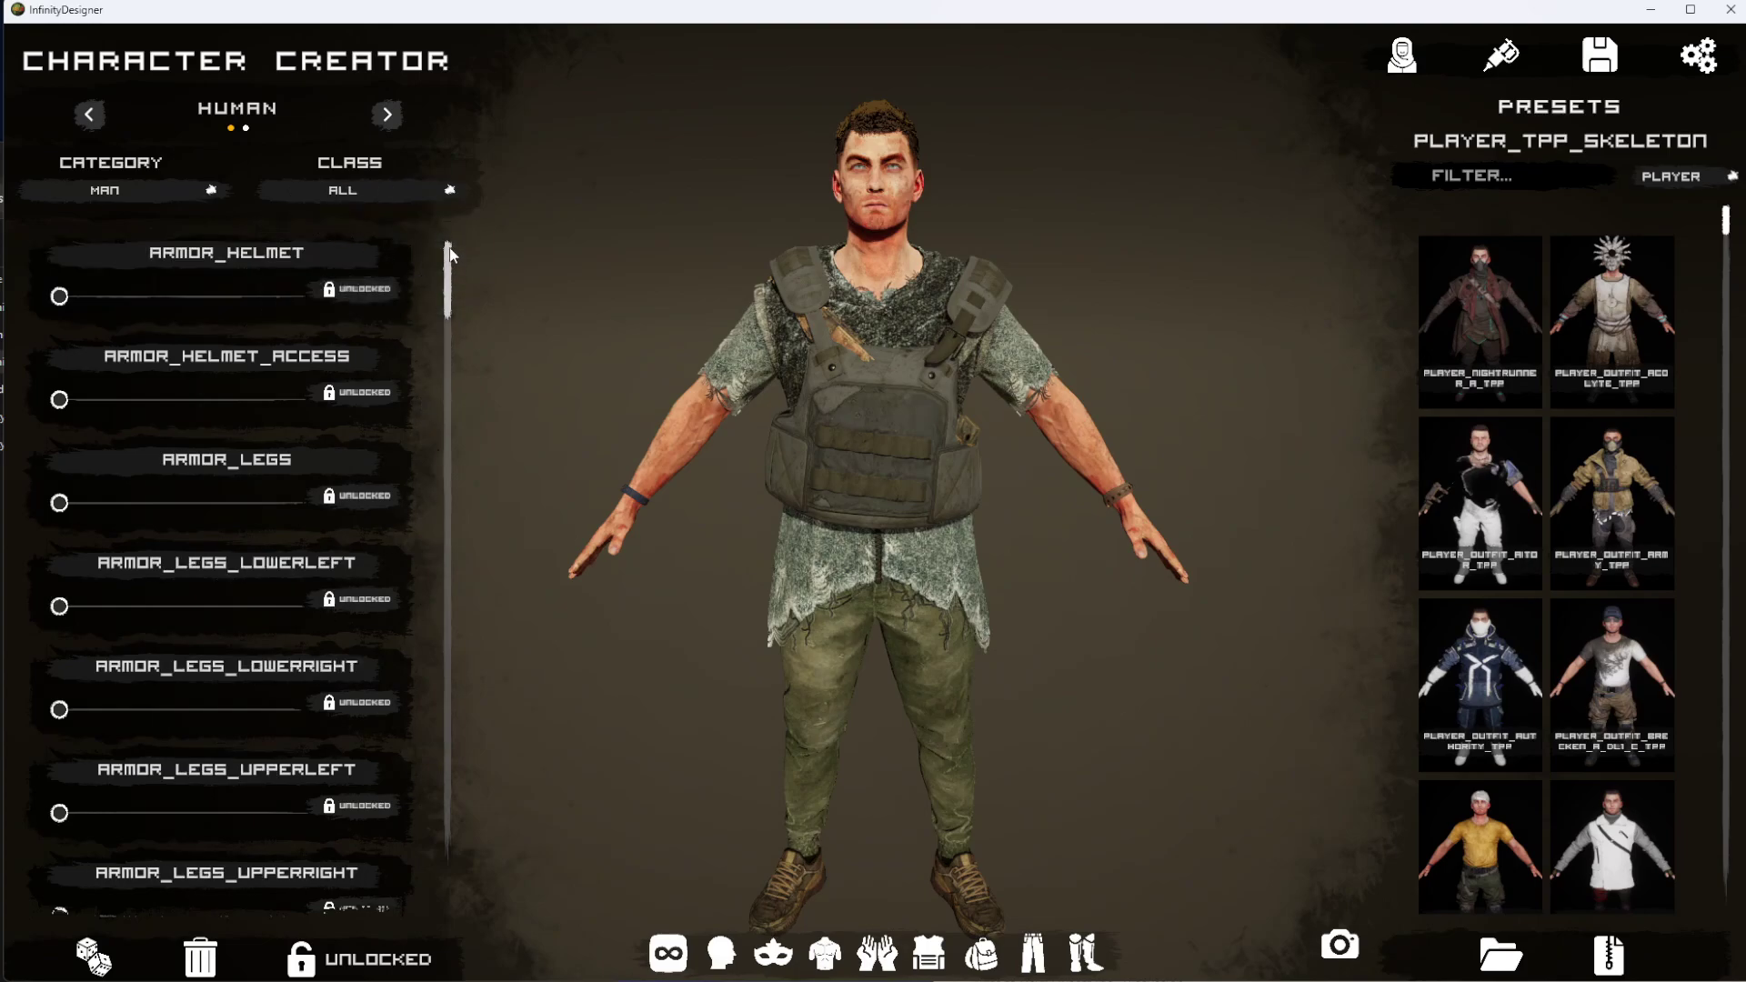
{"action": "scroll", "coordinate": [442, 309], "scroll_direction": "down", "scroll_amount": 5}
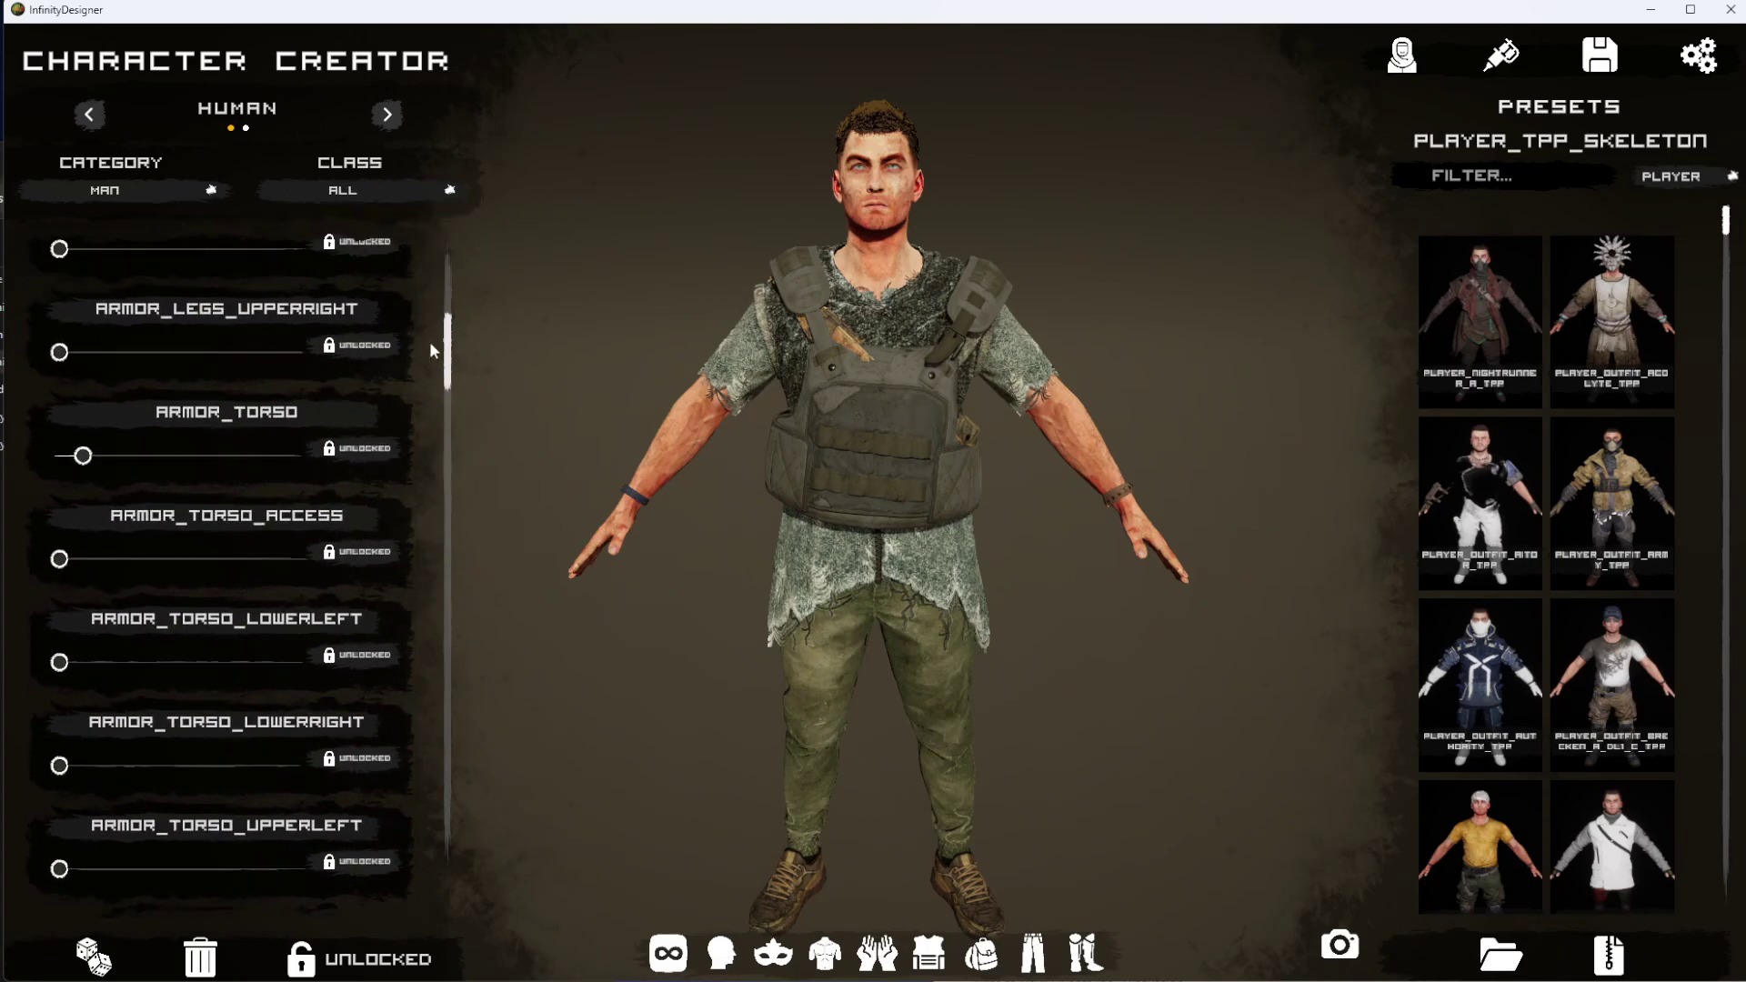
{"action": "left_click", "coordinate": [83, 456]}
{"action": "left_click_drag", "start_coordinate": [91, 459], "coordinate": [189, 473]}
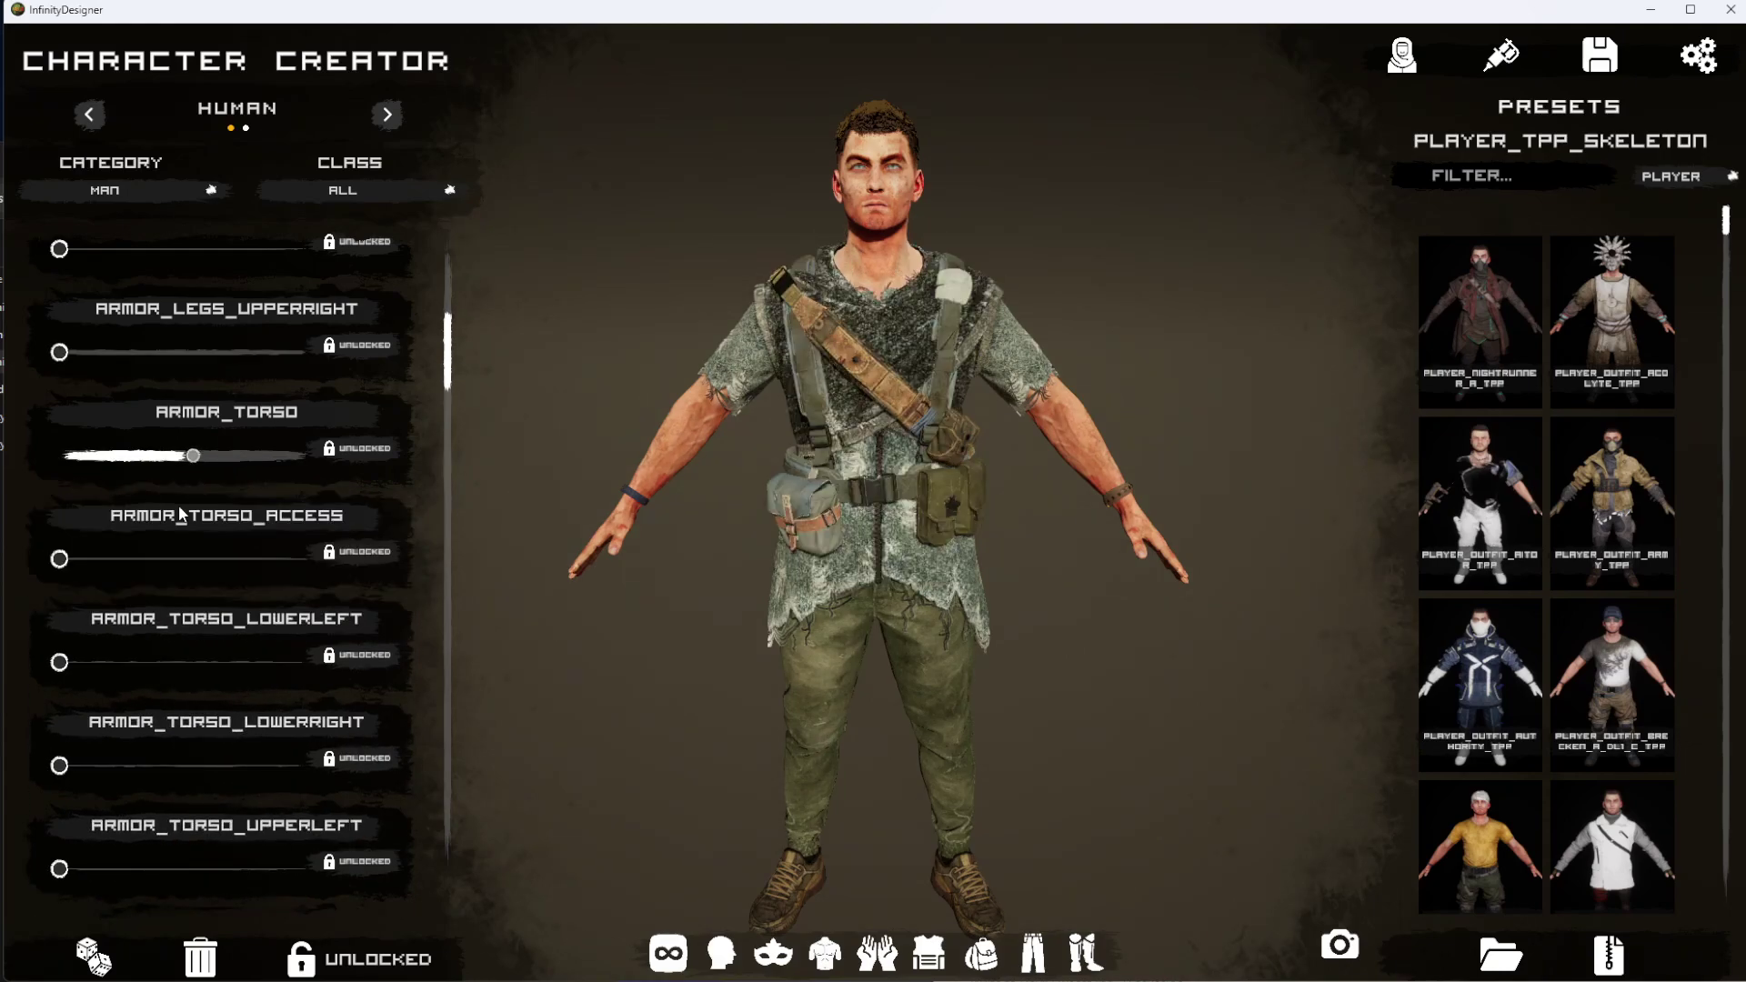
Filter the class to PEACEKEEPER and slide ARMOR_TORSO to another variant.
{"action": "left_click", "coordinate": [334, 196]}
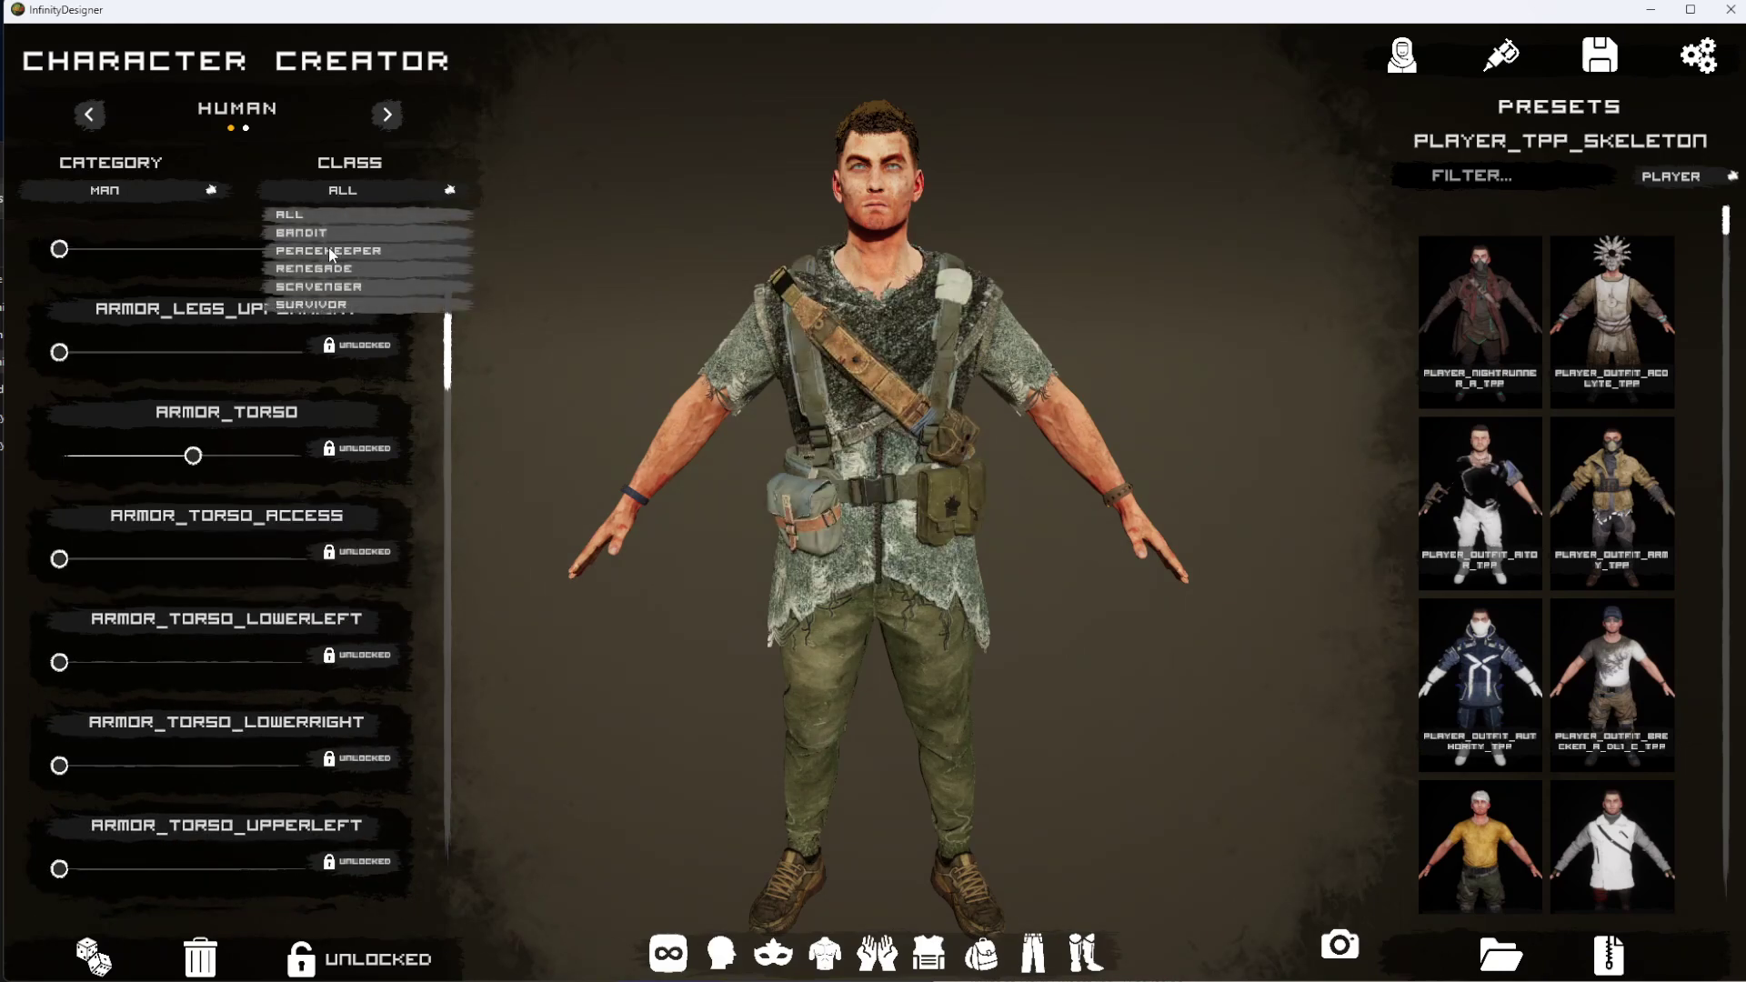
{"action": "left_click", "coordinate": [329, 247]}
{"action": "scroll", "coordinate": [441, 473], "scroll_direction": "up", "scroll_amount": 4}
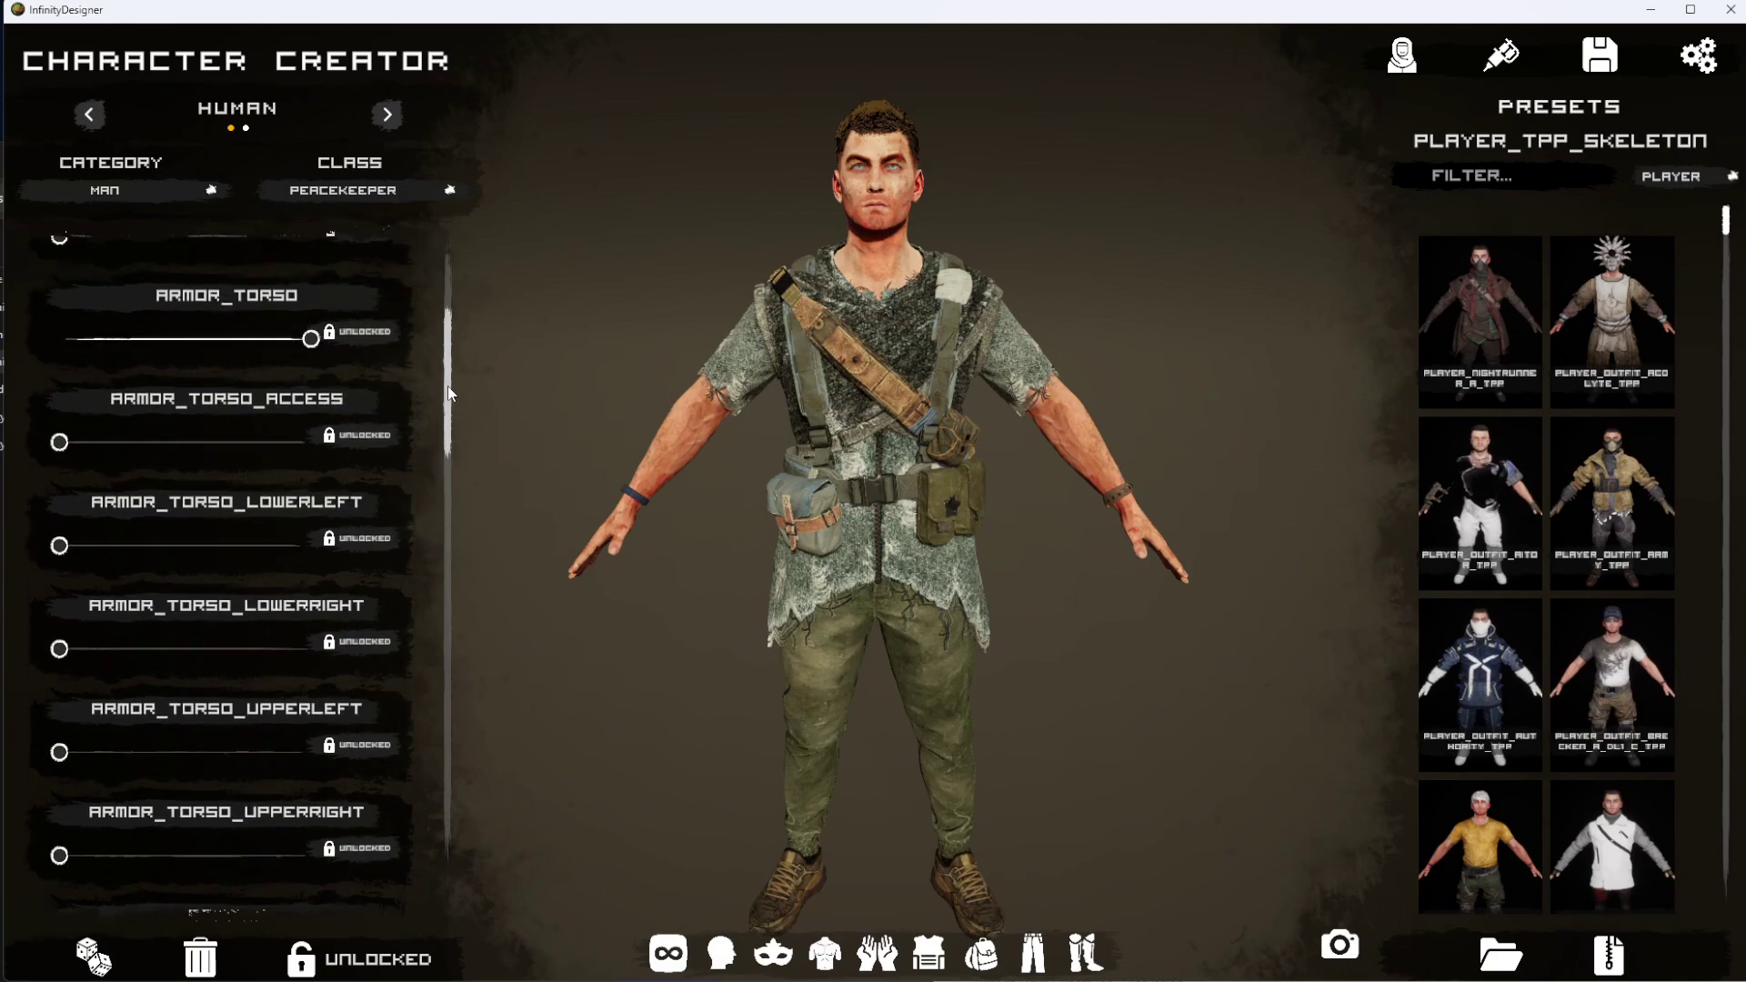
{"action": "left_click_drag", "start_coordinate": [309, 442], "coordinate": [226, 442]}
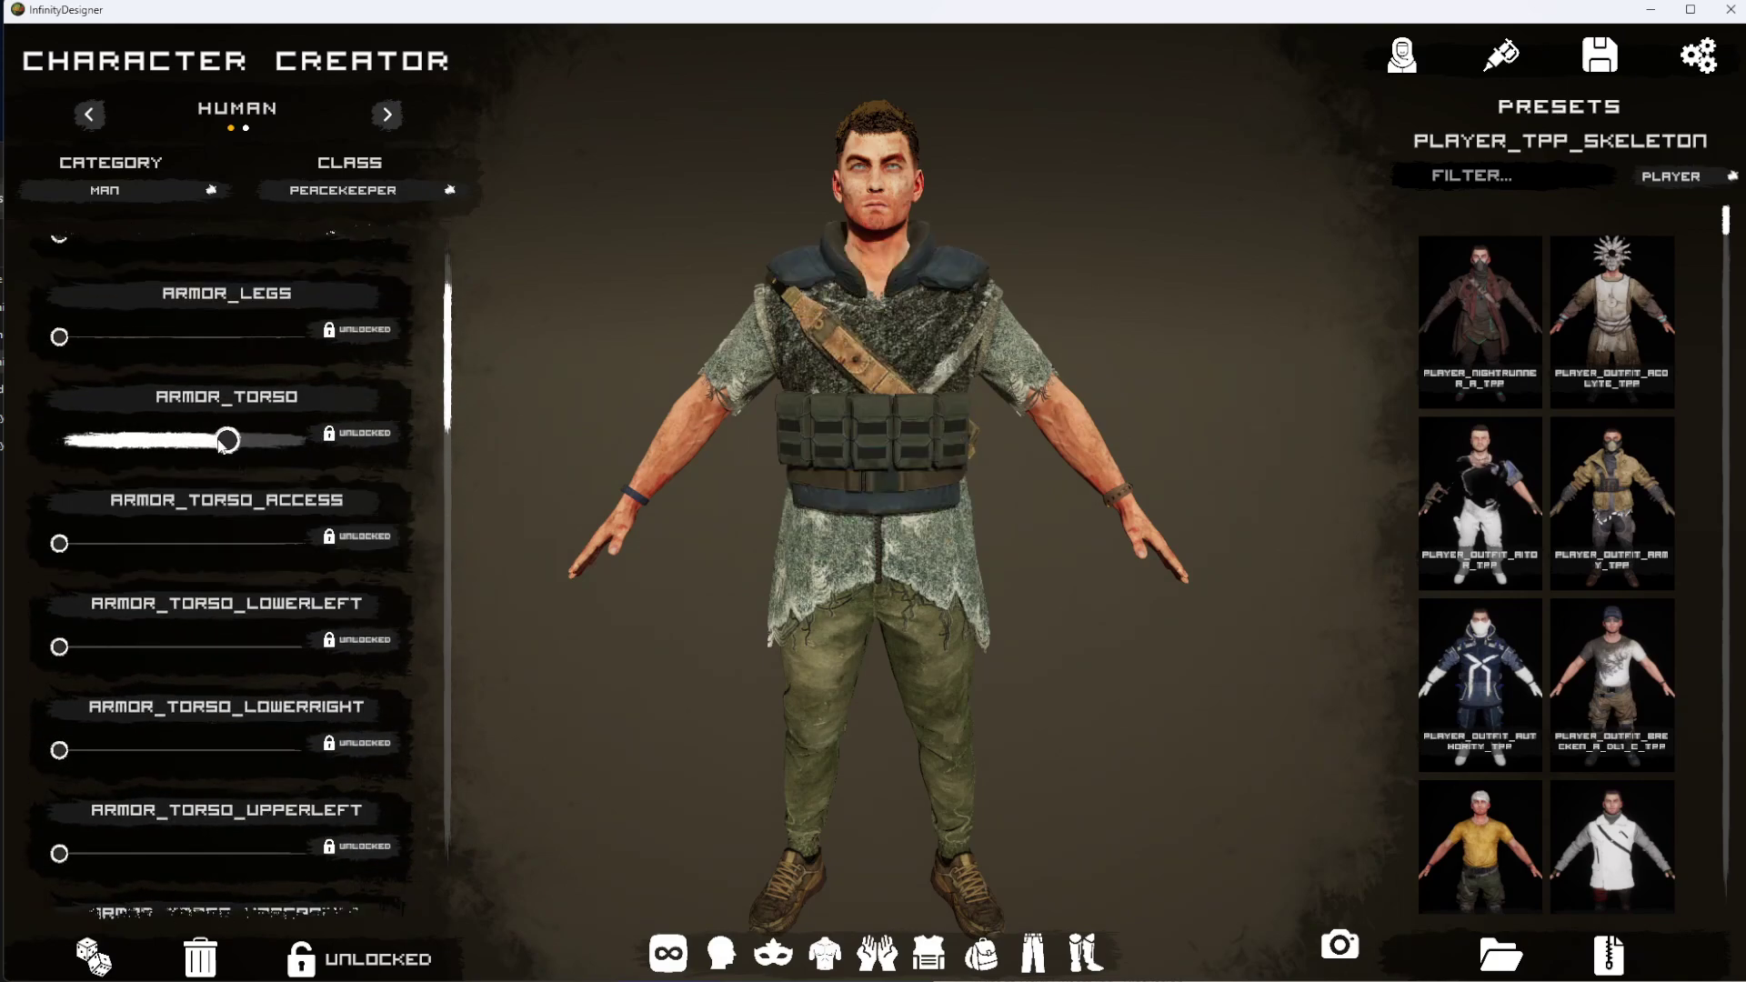
Return the class to ALL and set ARMOR_TORSO to the black plate carrier with tan strap.
{"action": "left_click", "coordinate": [374, 189]}
{"action": "left_click", "coordinate": [319, 214]}
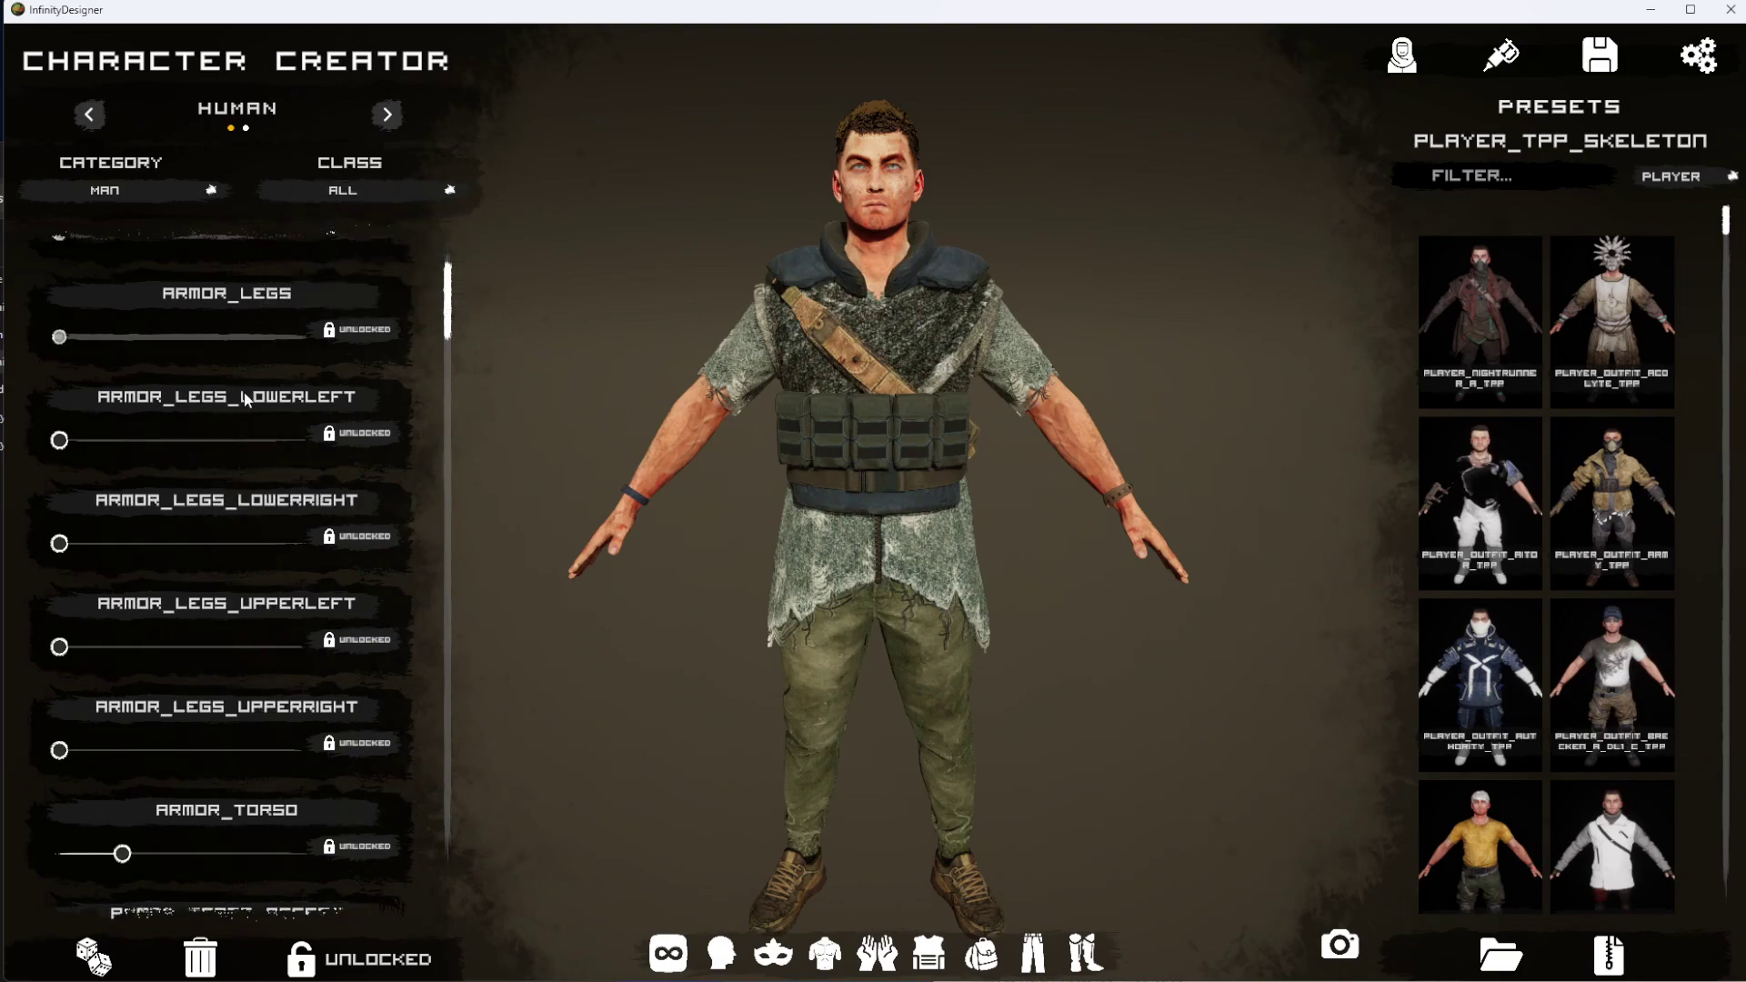
{"action": "scroll", "coordinate": [441, 334], "scroll_direction": "down", "scroll_amount": 2}
{"action": "scroll", "coordinate": [451, 335], "scroll_direction": "down", "scroll_amount": 2}
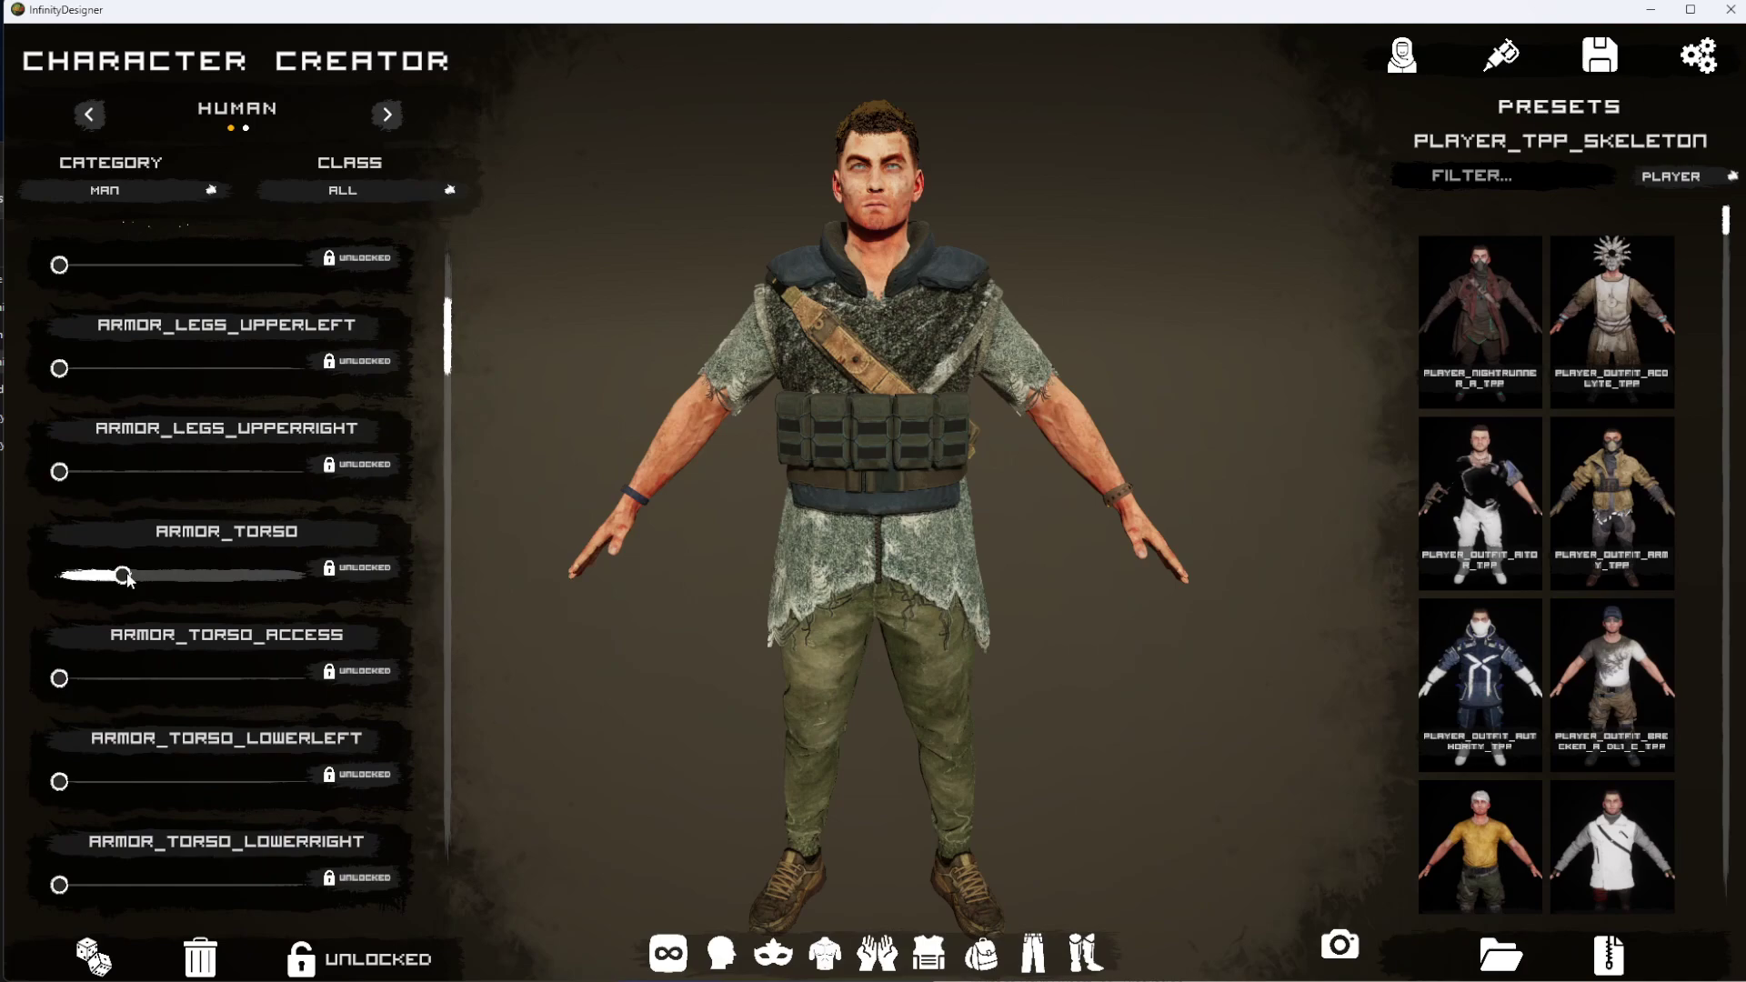
{"action": "left_click", "coordinate": [354, 194]}
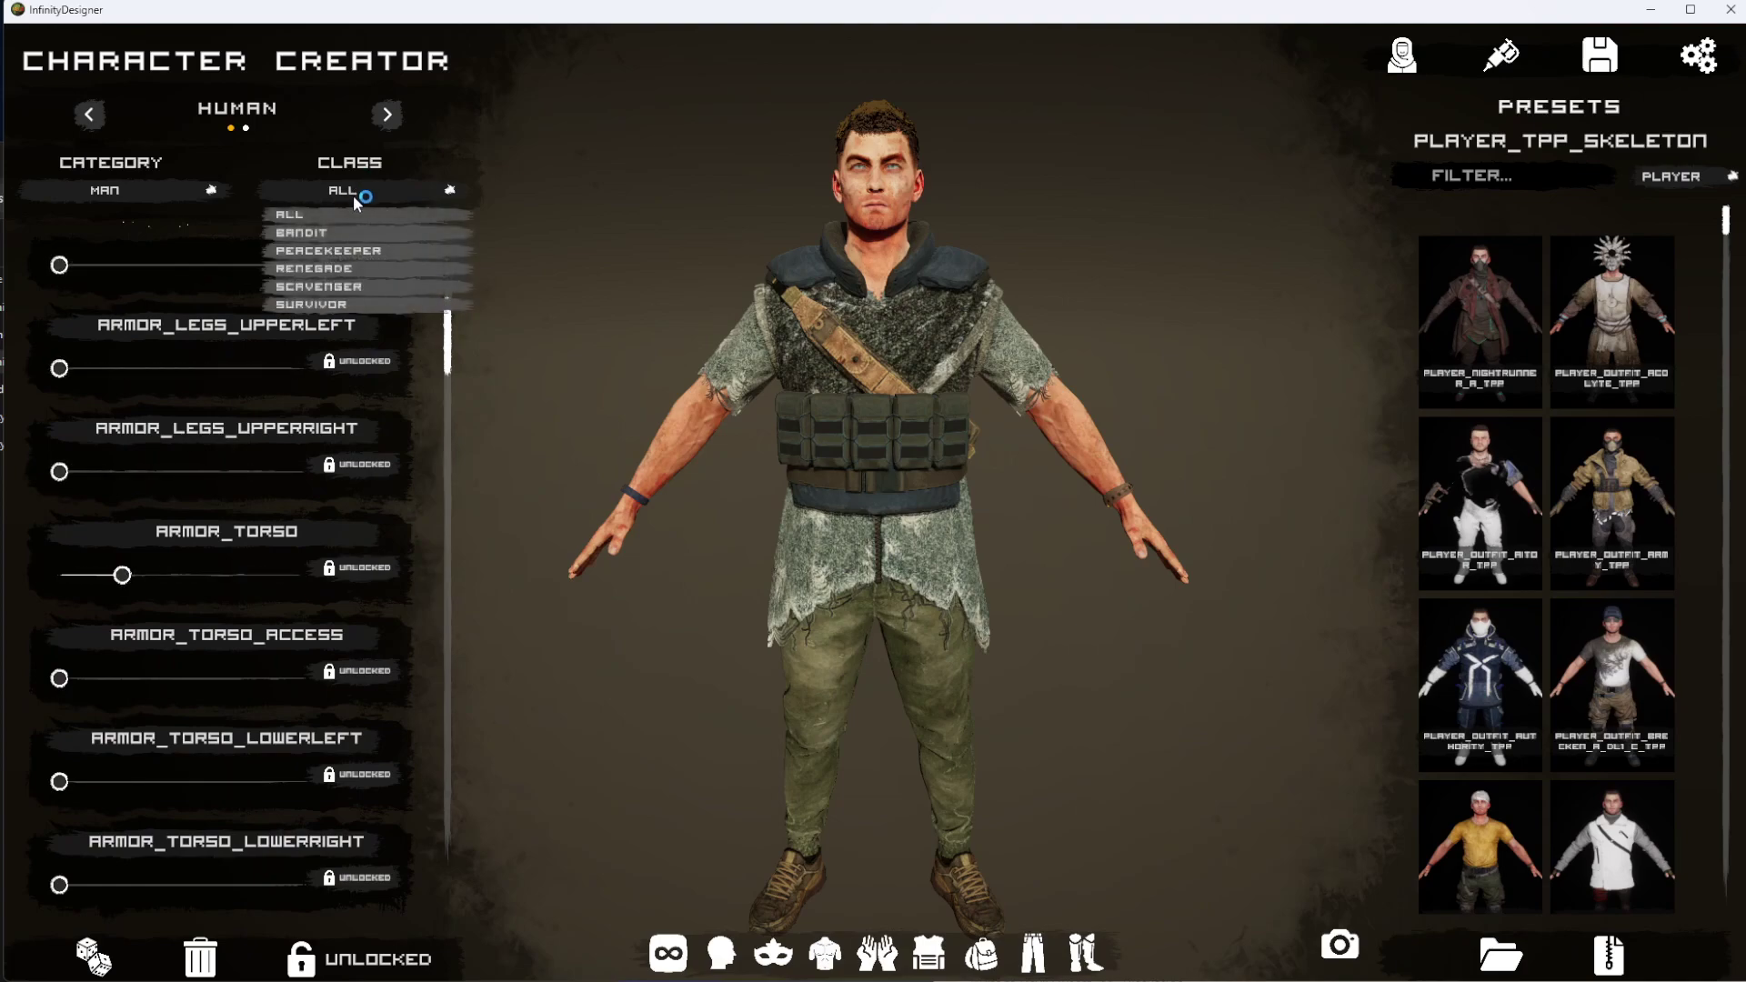
{"action": "left_click", "coordinate": [368, 197]}
{"action": "left_click_drag", "start_coordinate": [122, 574], "coordinate": [208, 574]}
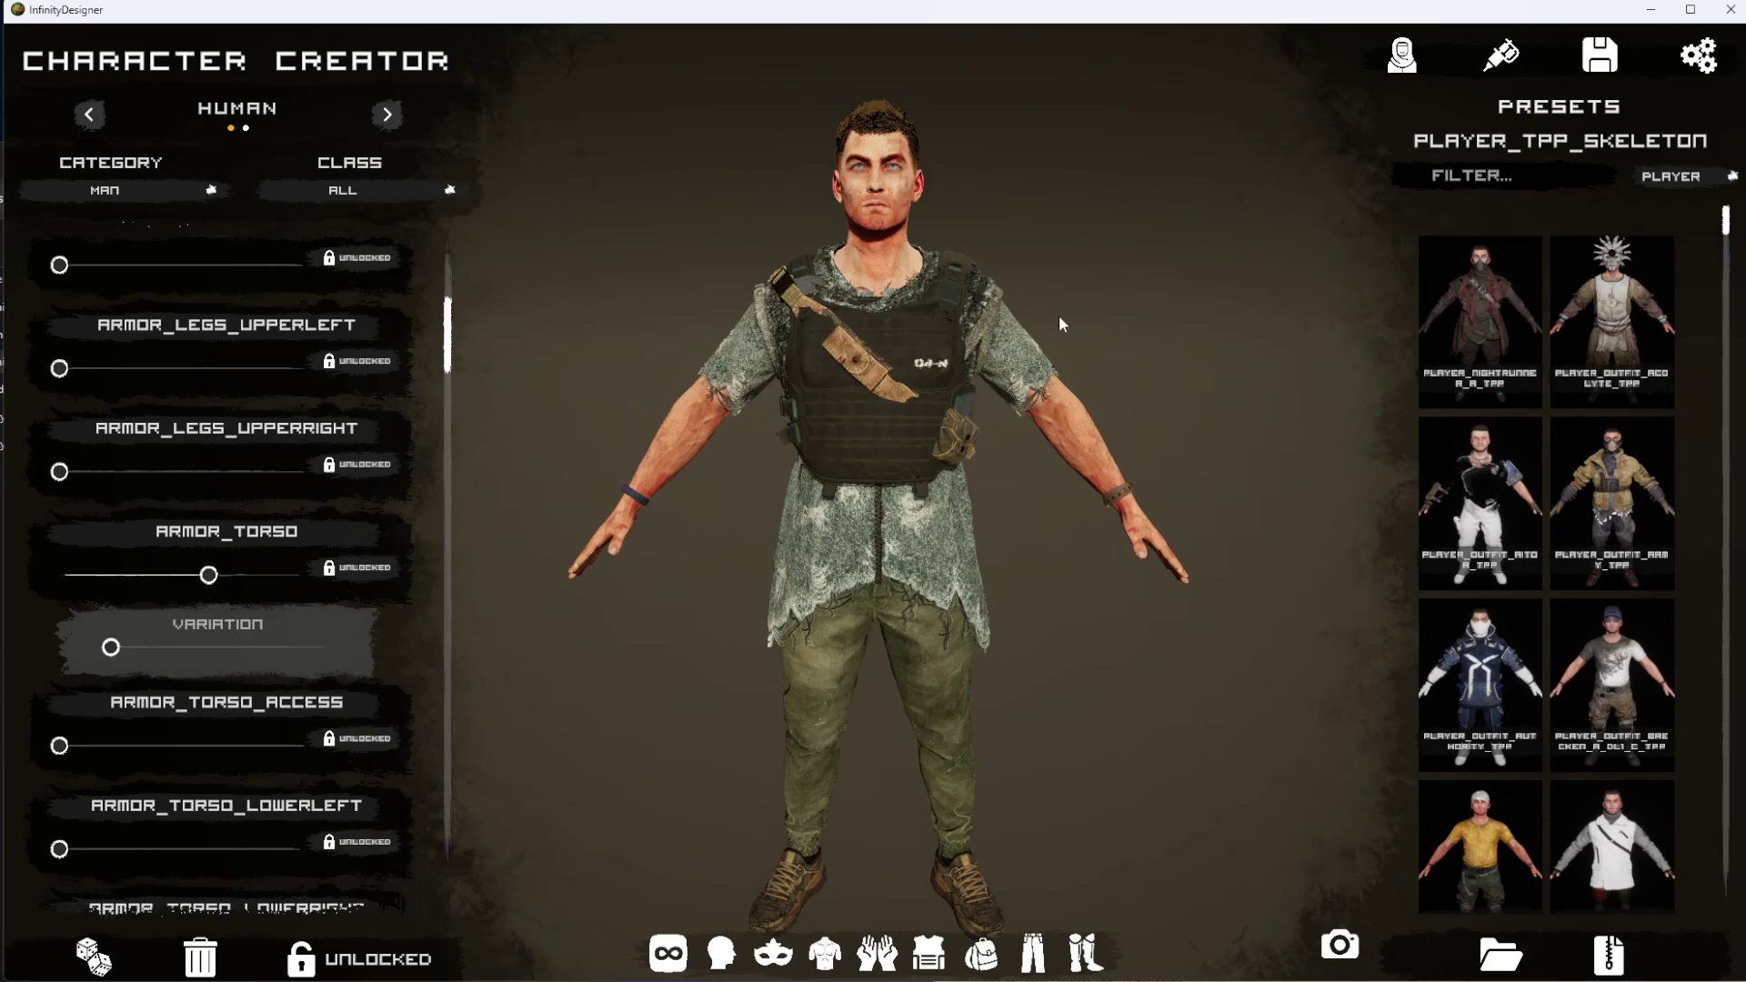
Open Properties, set ARMOR_TORSO to the worn grey vest with a white X emblem, and list head parts.
{"action": "left_click", "coordinate": [1506, 59]}
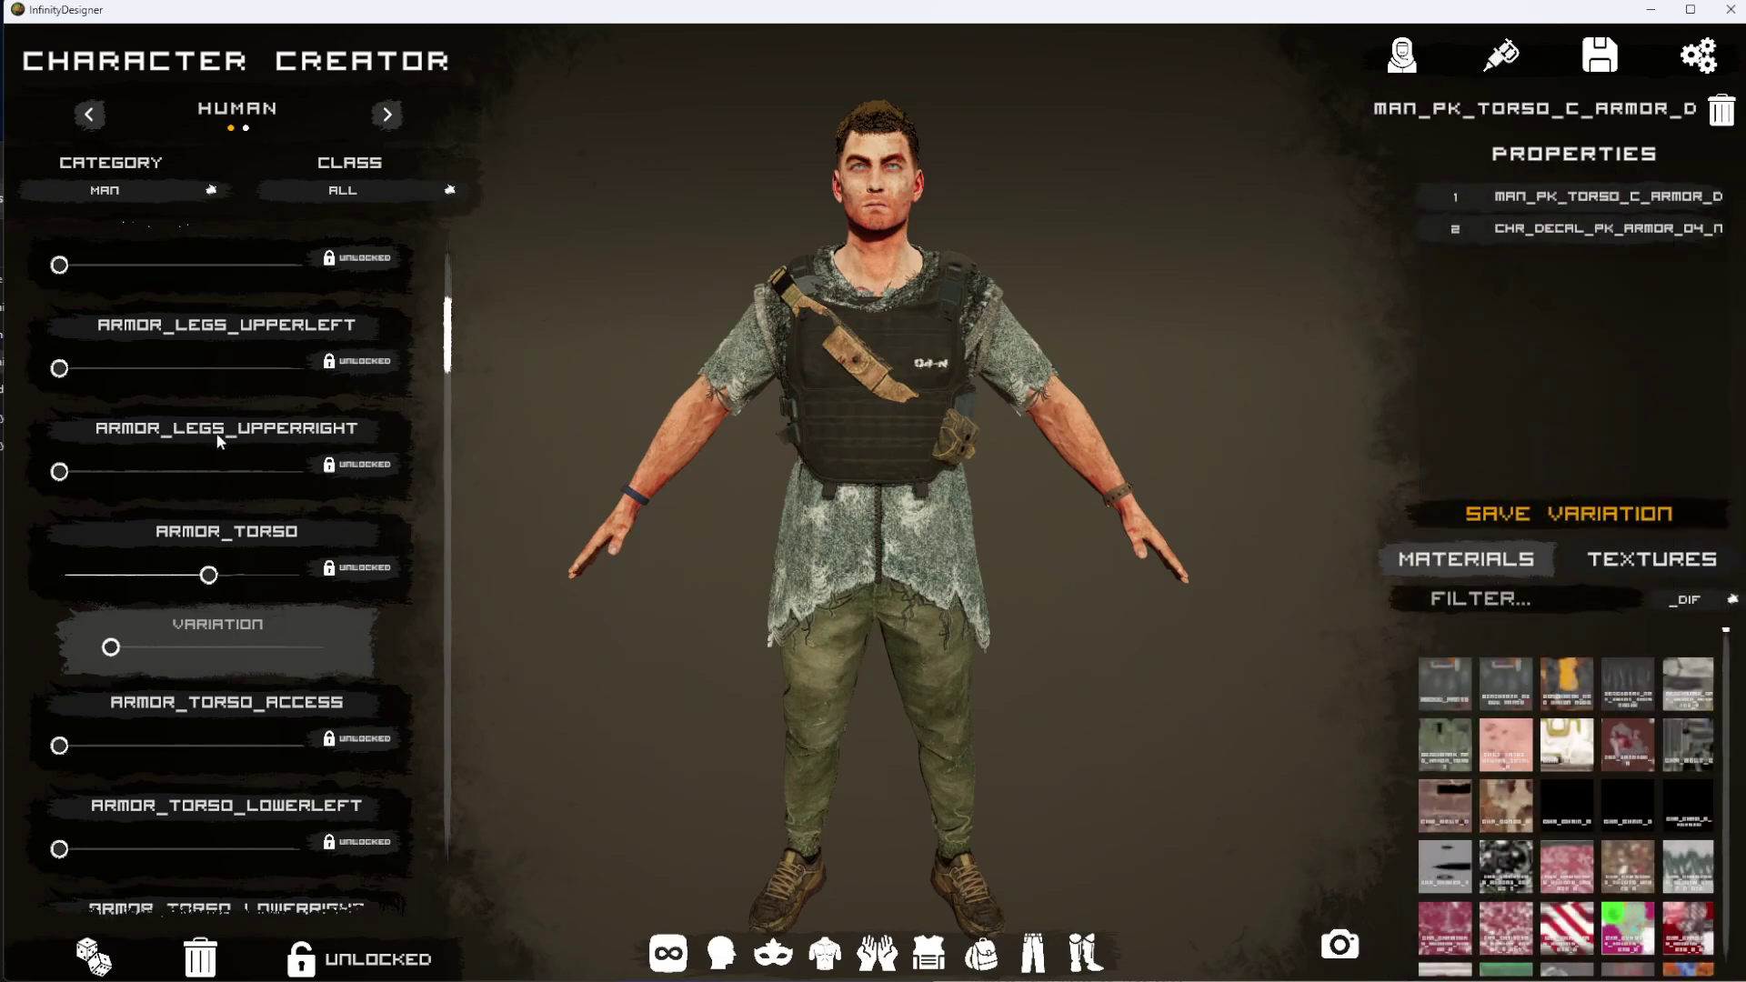
{"action": "left_click_drag", "start_coordinate": [208, 575], "coordinate": [161, 574]}
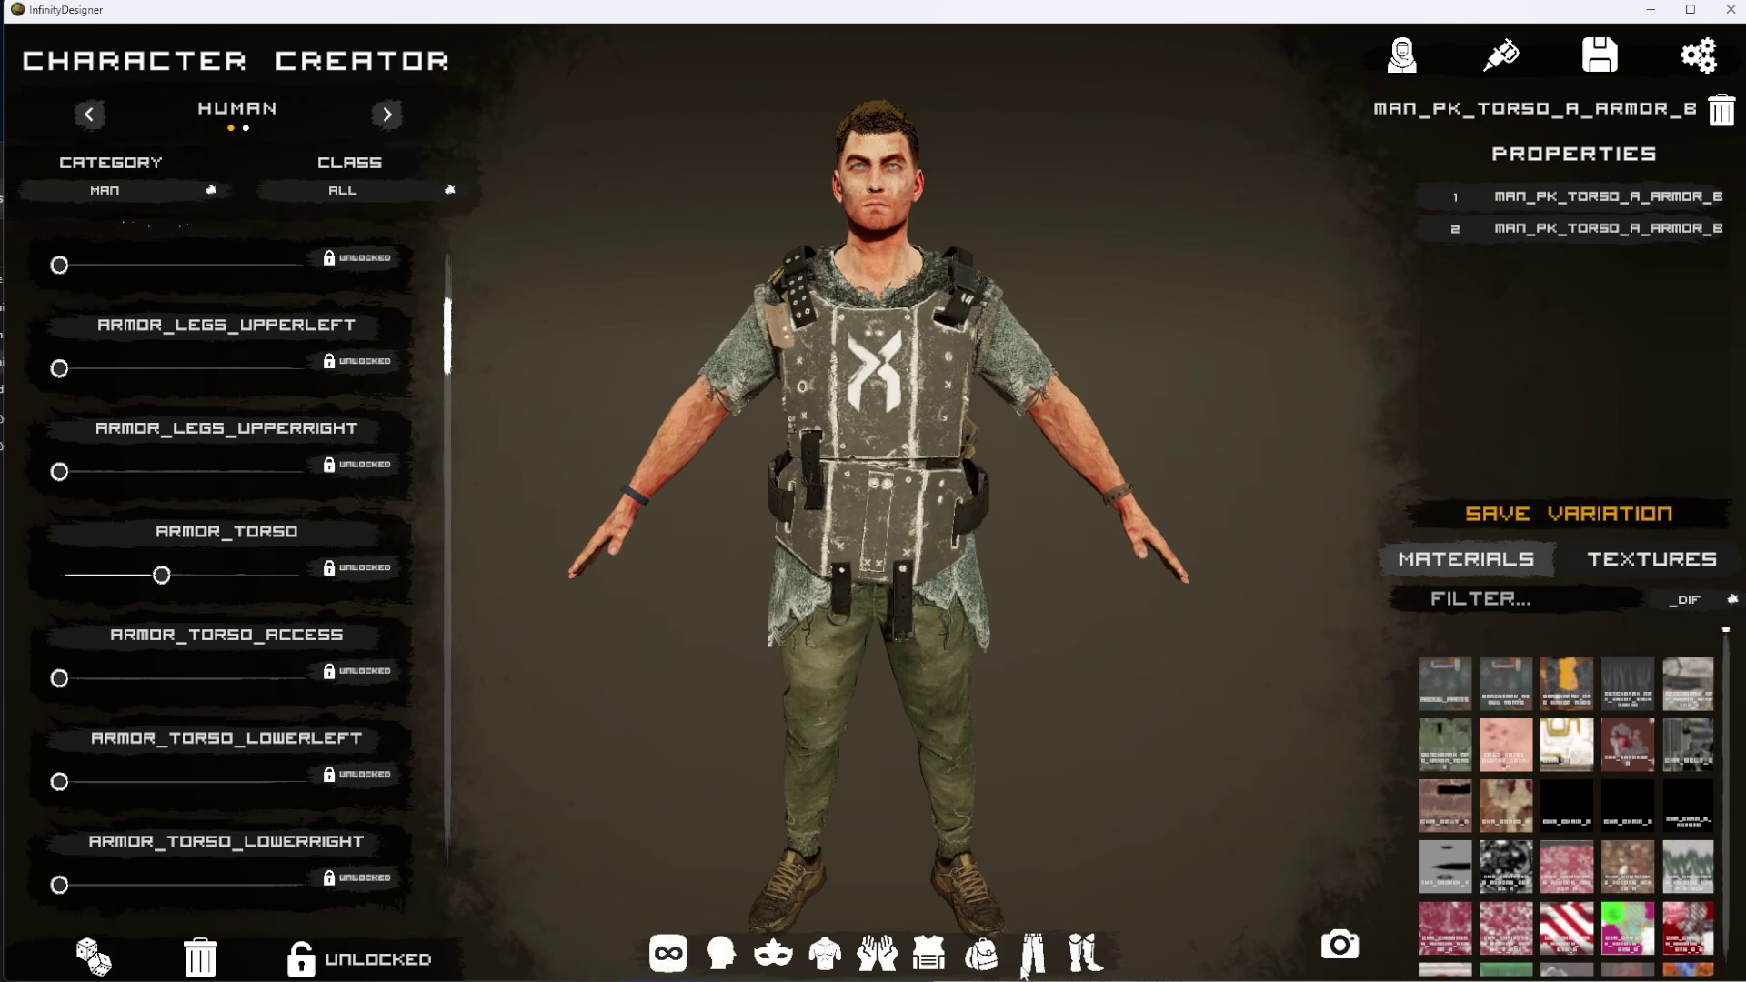
{"action": "left_click", "coordinate": [678, 962]}
{"action": "left_click", "coordinate": [721, 954]}
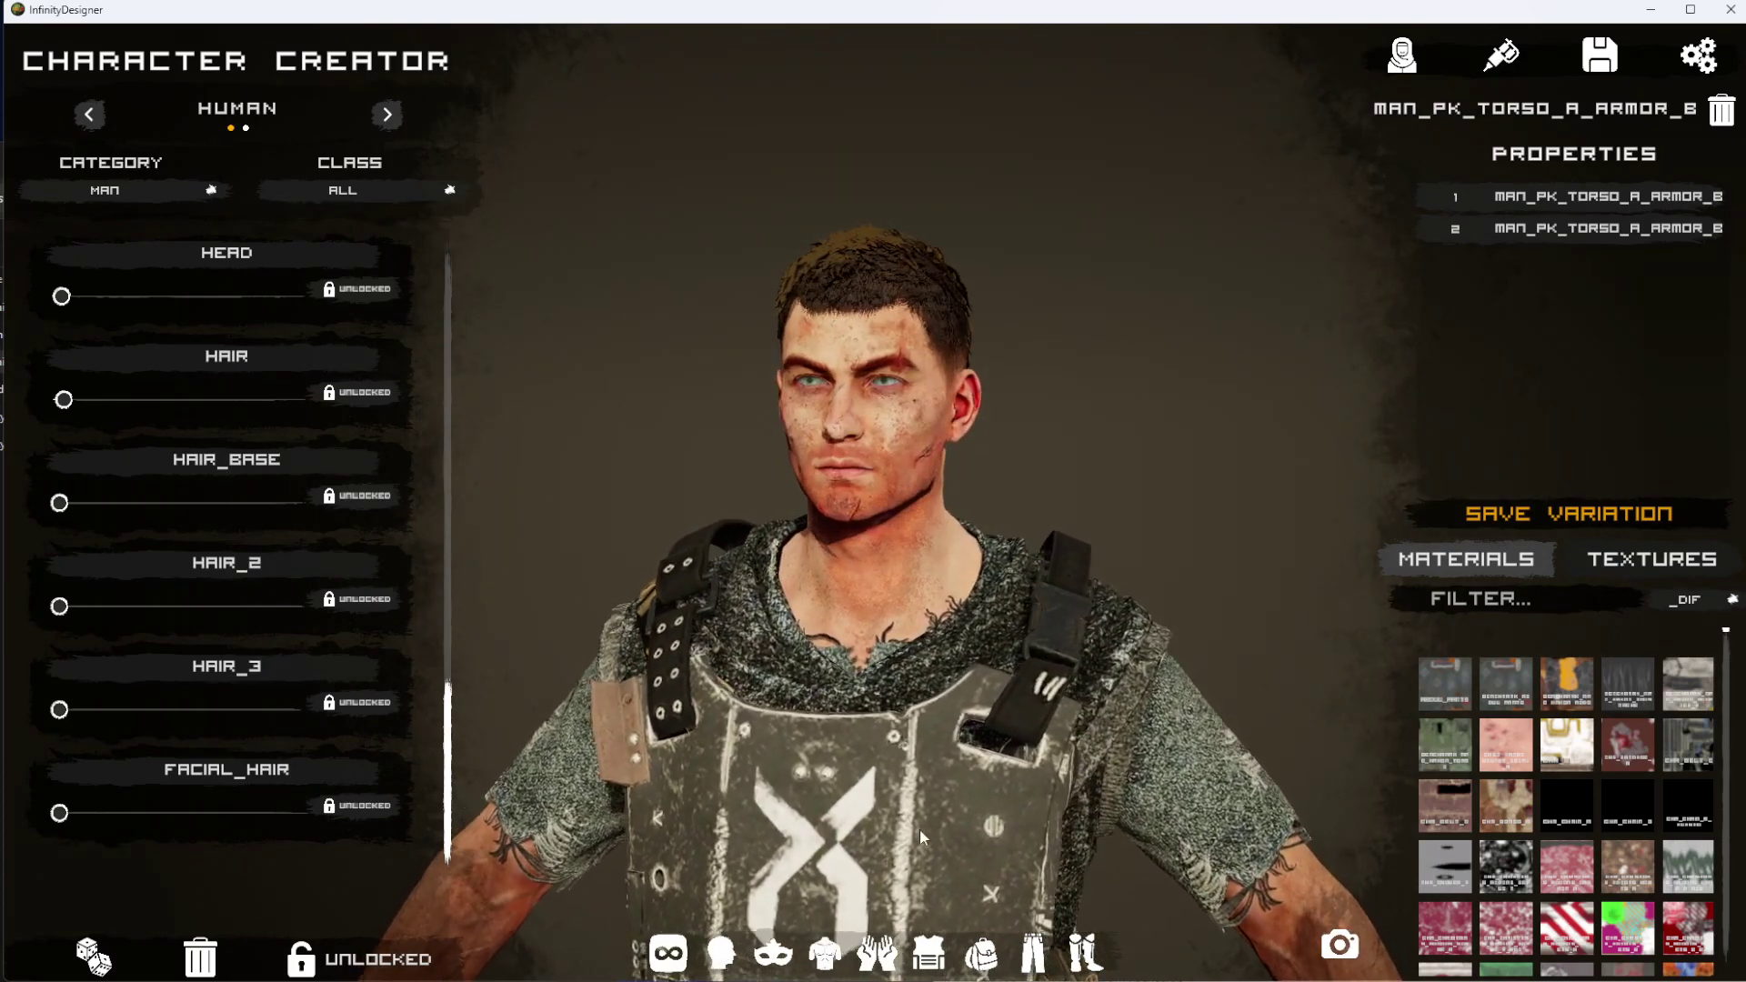
Browse the headwear, torso, hands, armour and backpack part categories.
{"action": "left_click", "coordinate": [779, 955]}
{"action": "scroll", "coordinate": [454, 364], "scroll_direction": "down", "scroll_amount": 3}
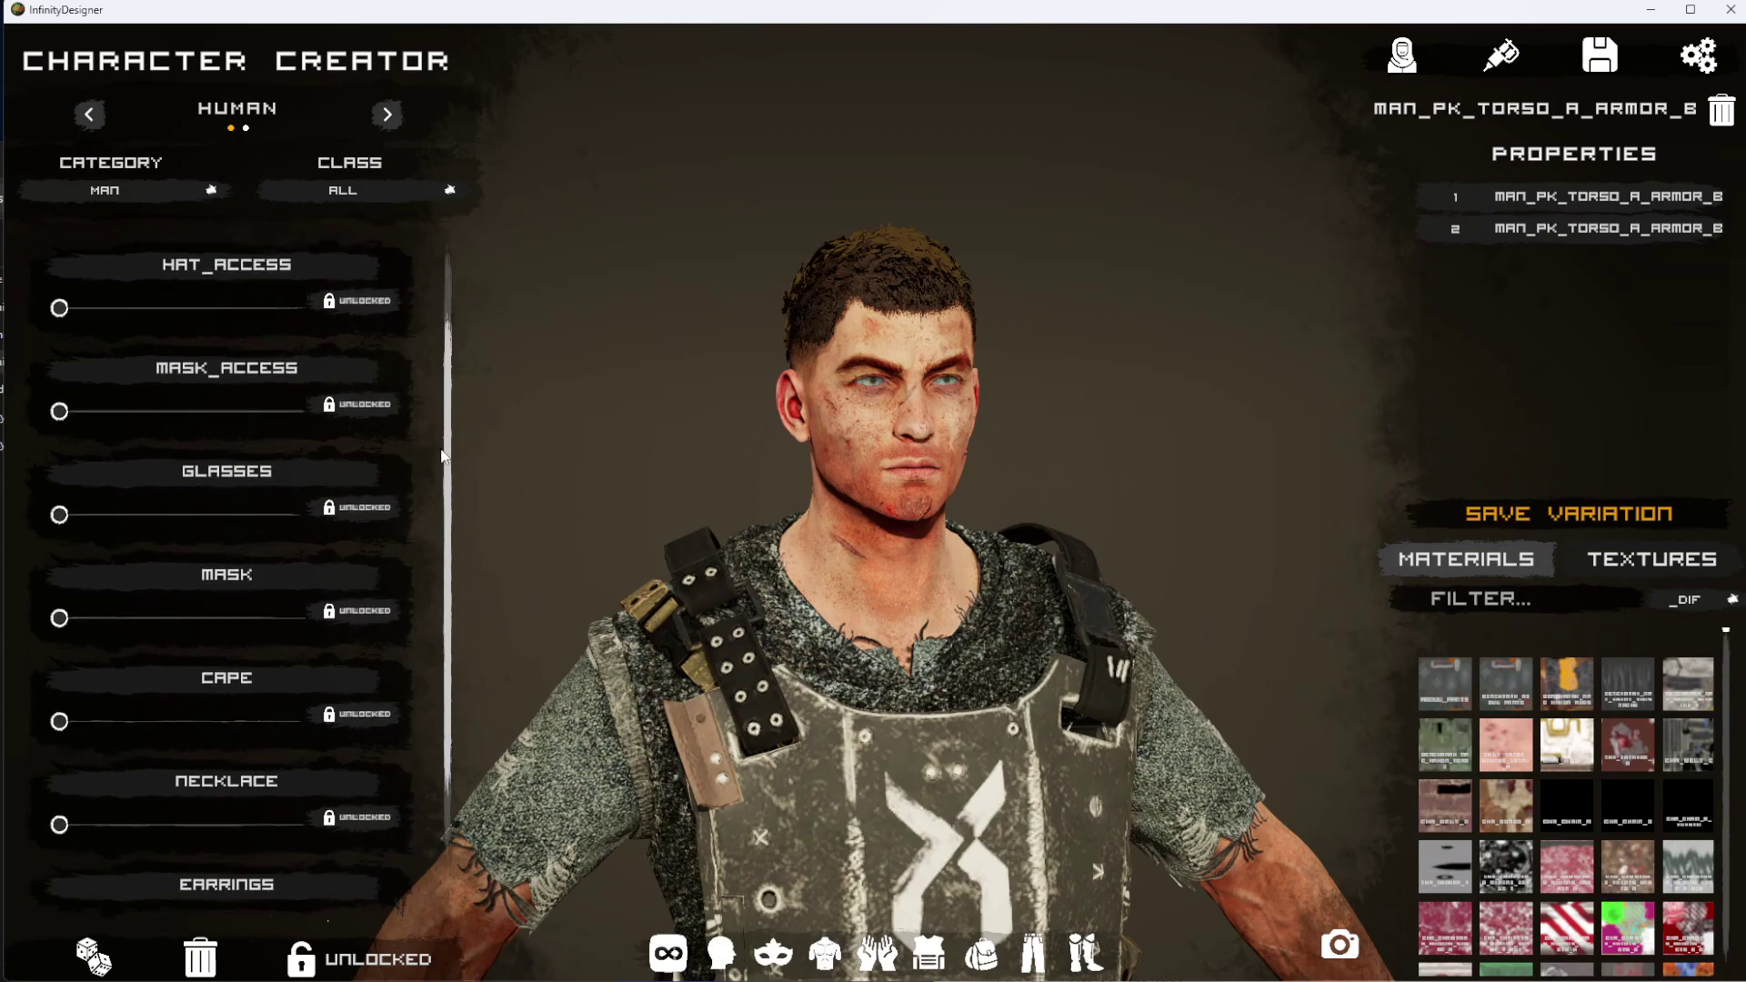
{"action": "scroll", "coordinate": [433, 557], "scroll_direction": "up", "scroll_amount": 3}
{"action": "left_click", "coordinate": [829, 957]}
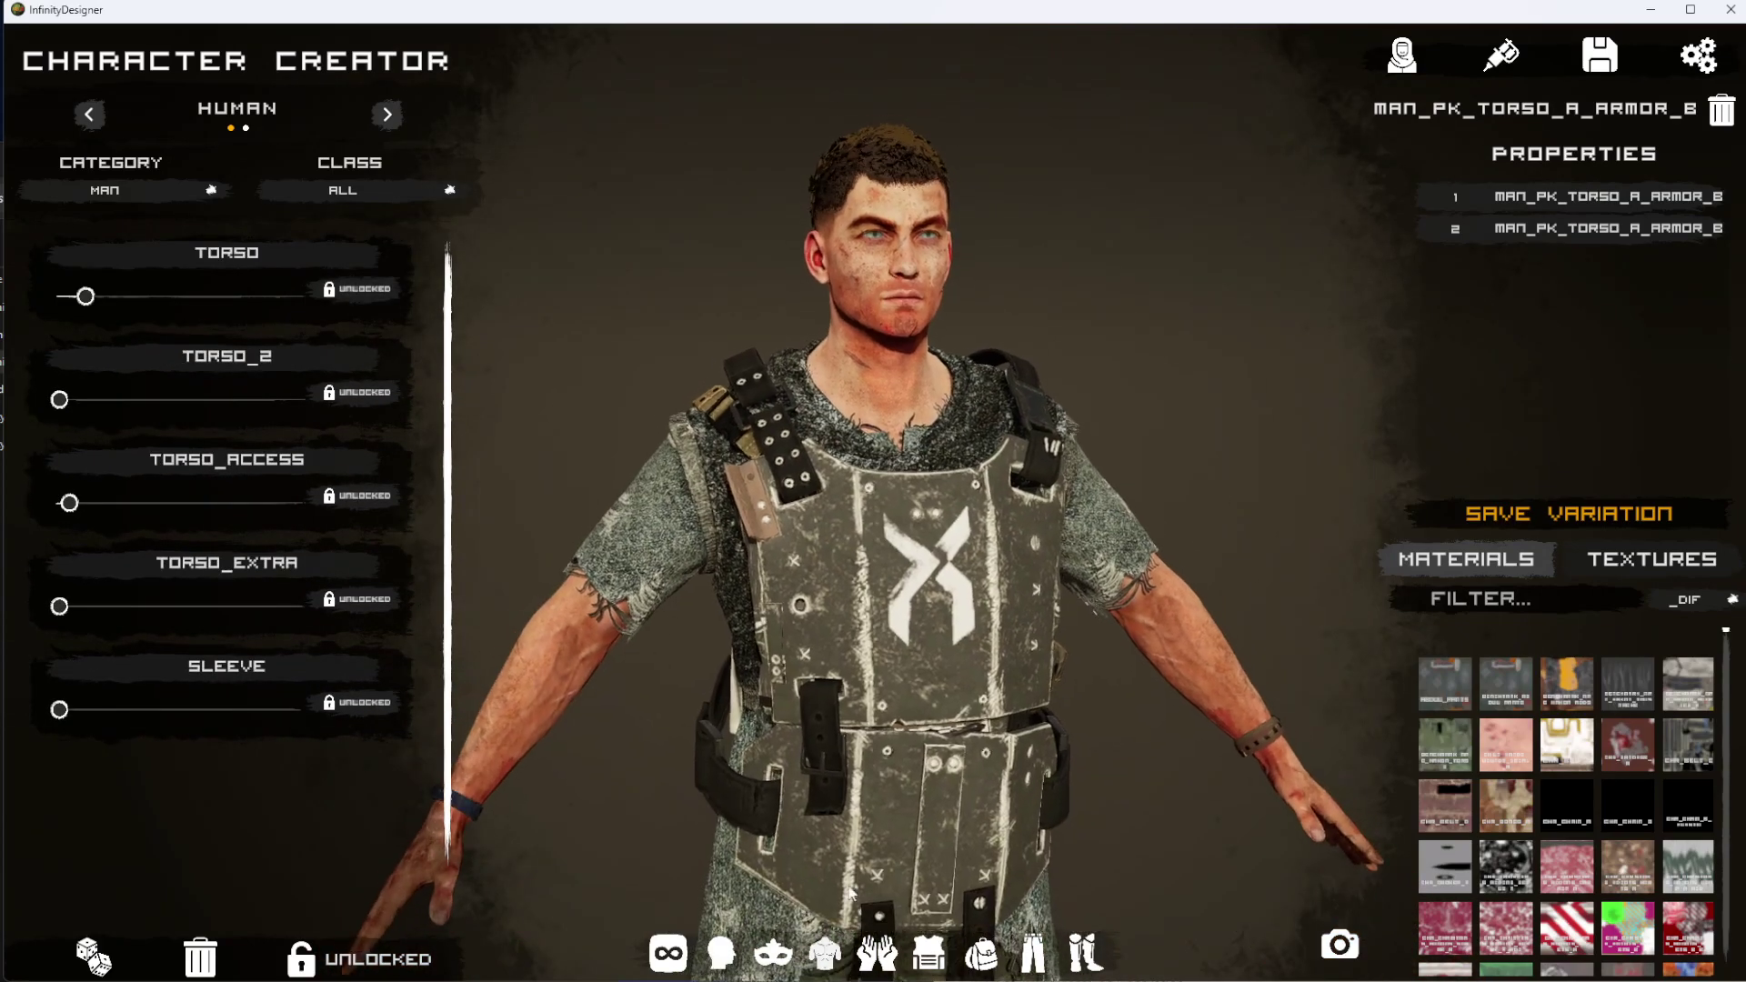
{"action": "left_click", "coordinate": [876, 952]}
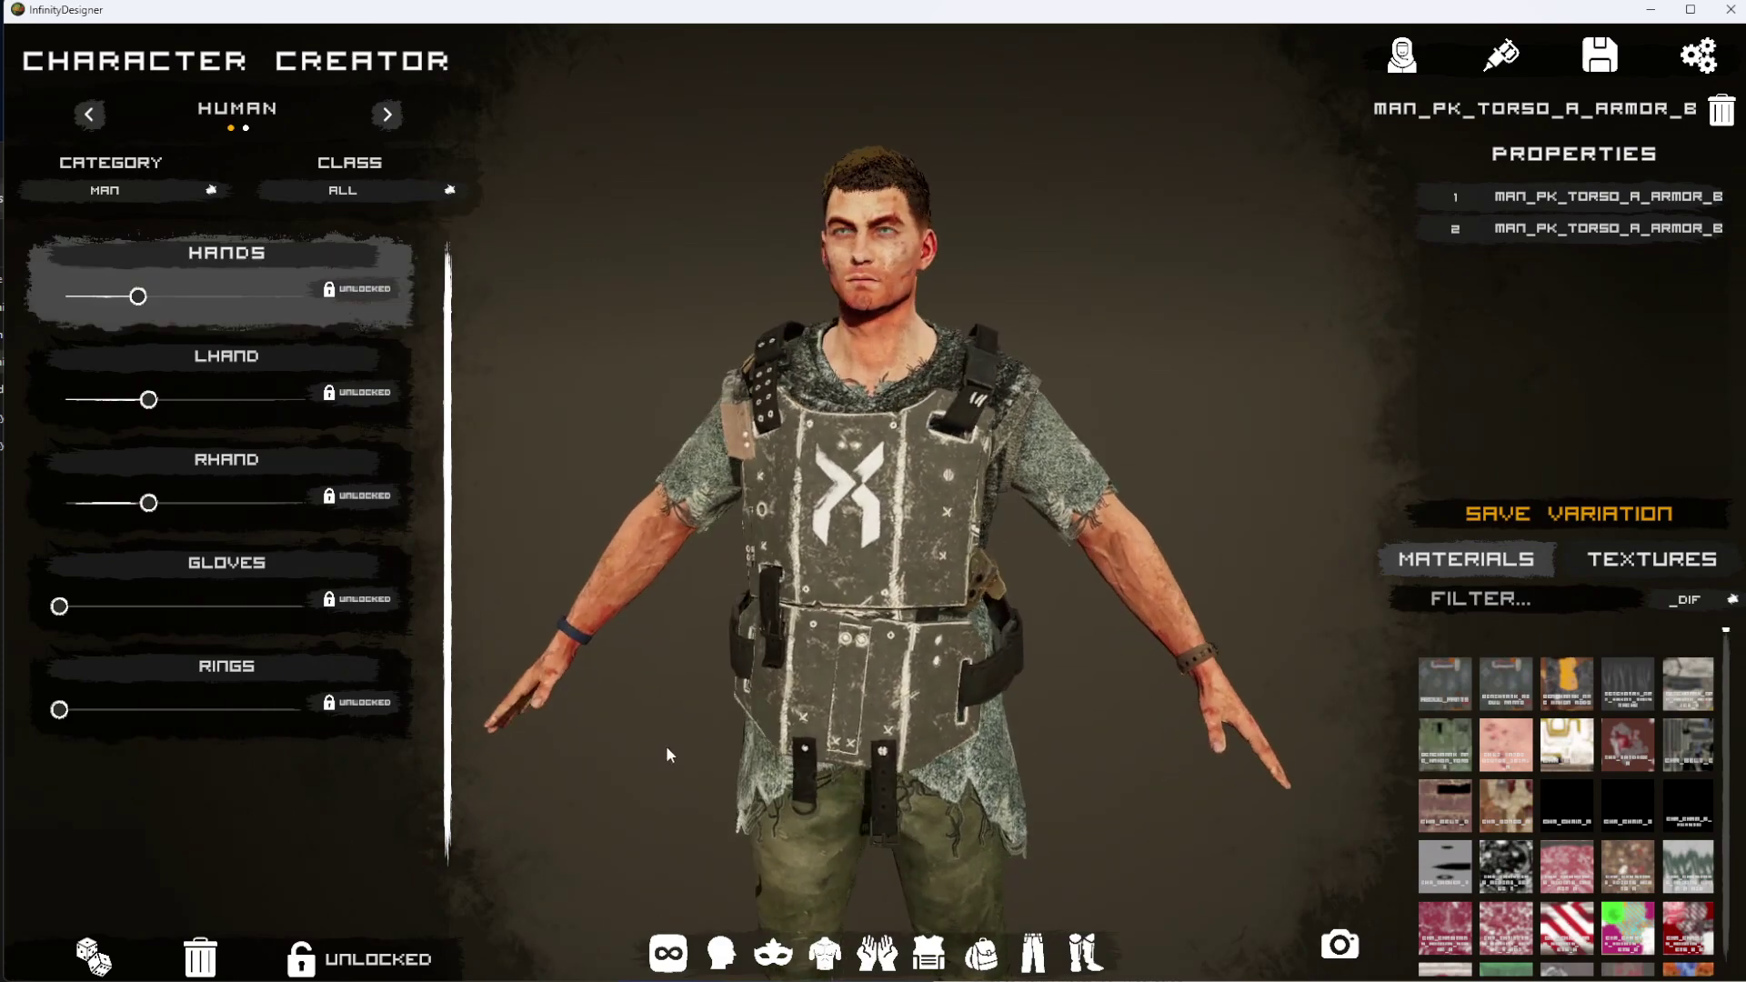
{"action": "left_click", "coordinate": [929, 953]}
{"action": "left_click", "coordinate": [982, 955]}
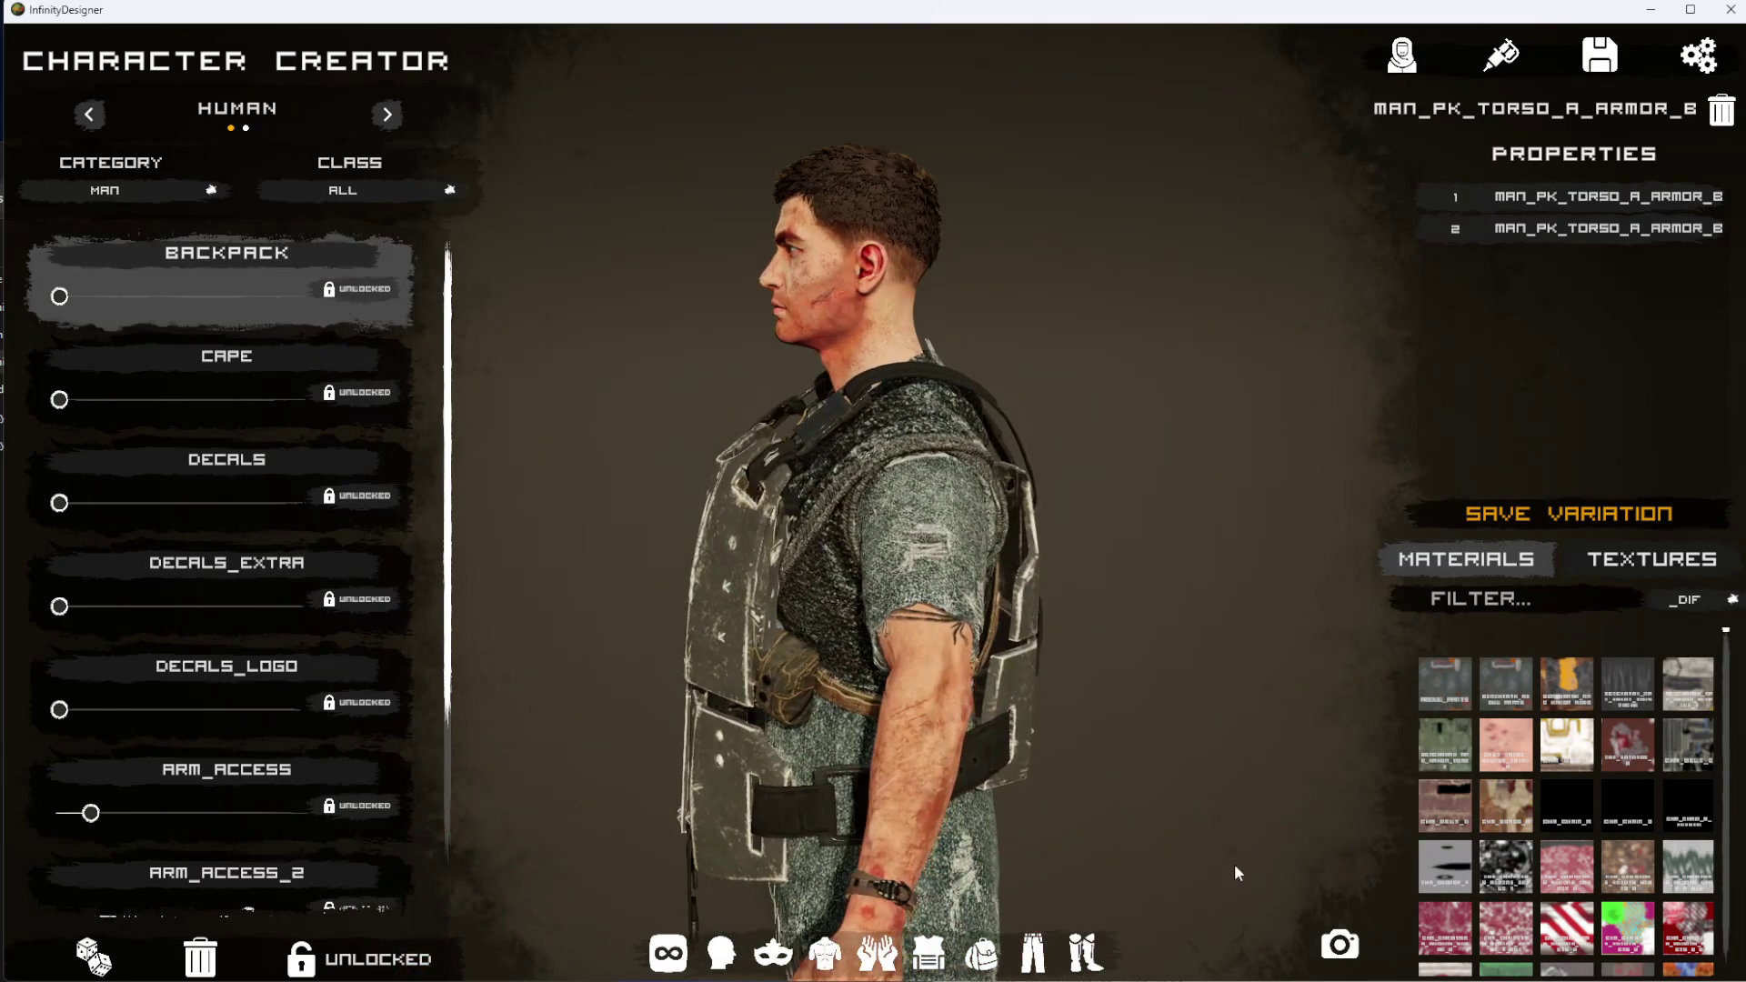
Check the leg armour parts, all at zero, then return to the LEGS/SHOES sliders.
{"action": "left_click", "coordinate": [1035, 954]}
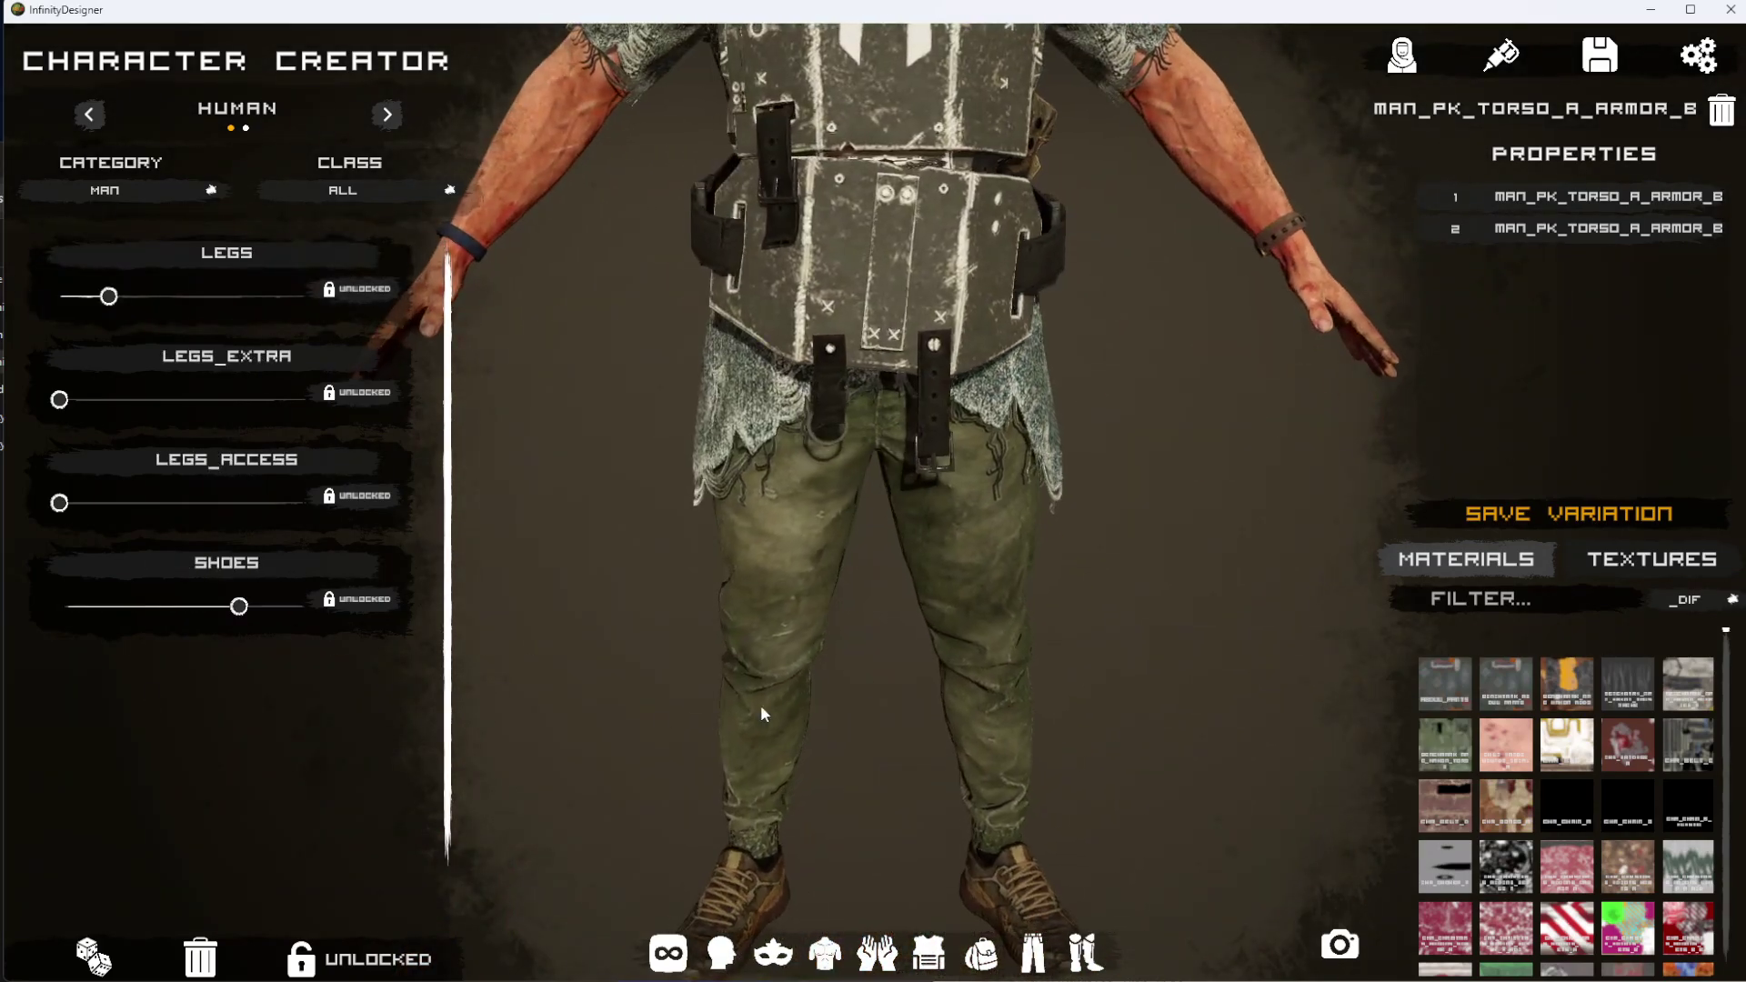
{"action": "left_click", "coordinate": [1086, 953]}
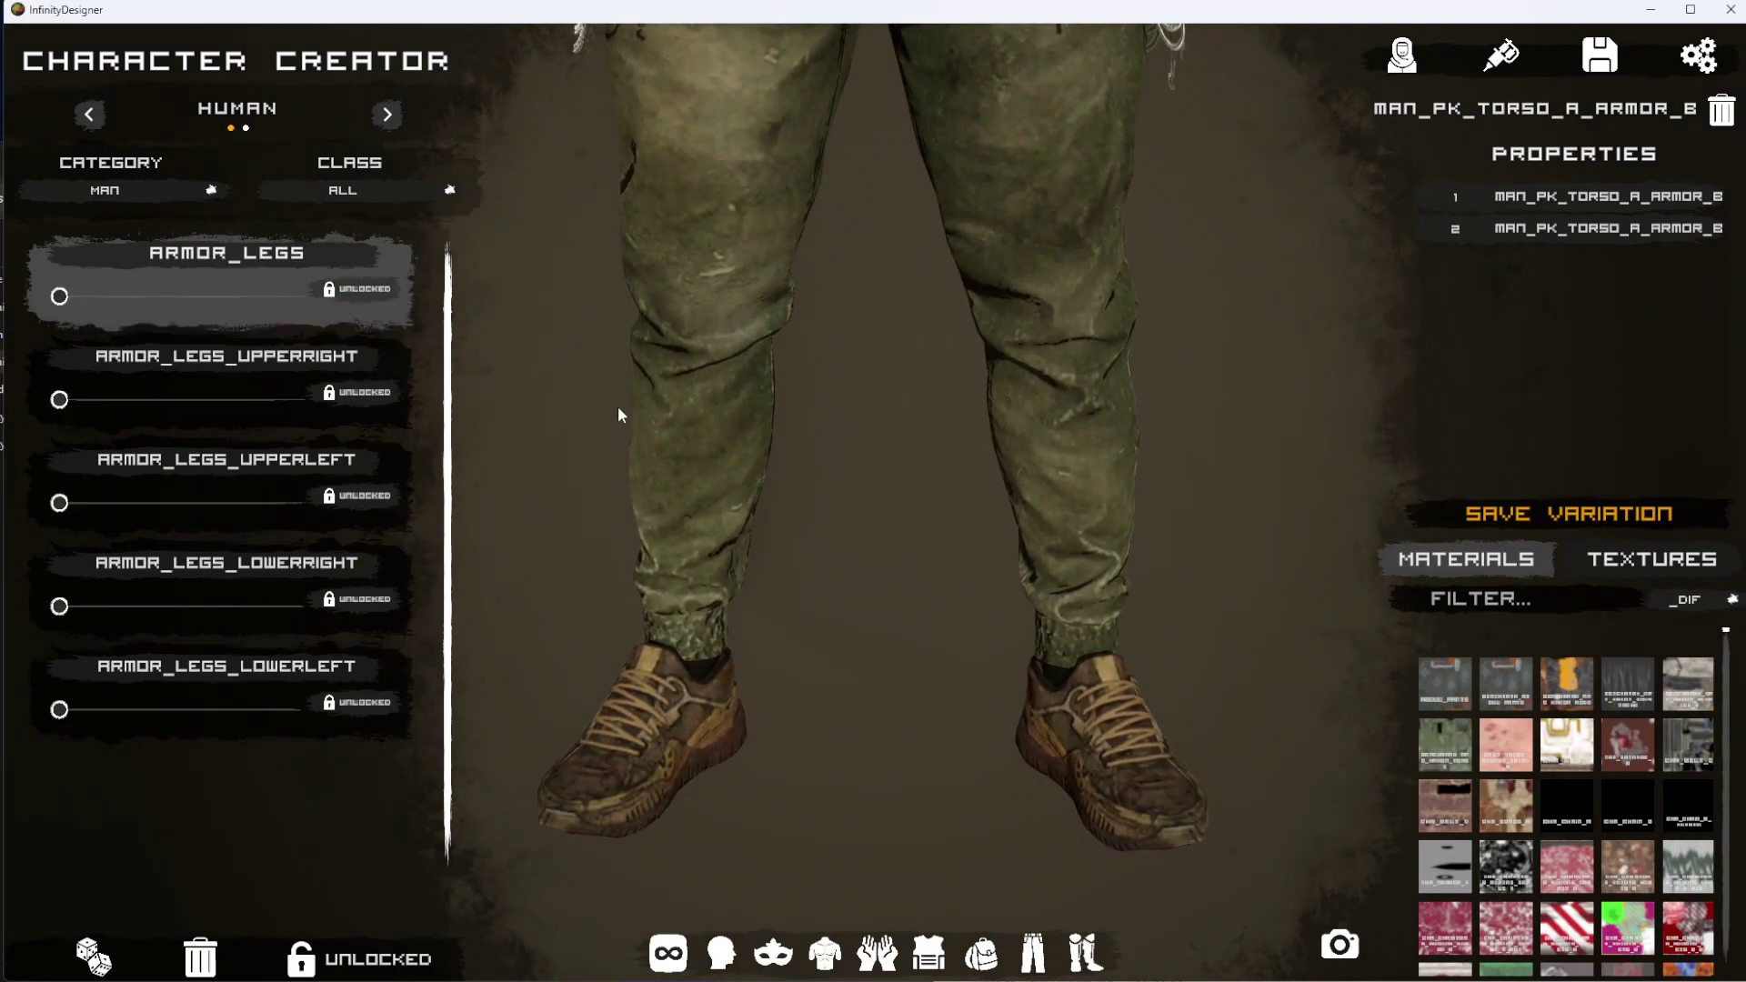
{"action": "left_click", "coordinate": [1019, 959]}
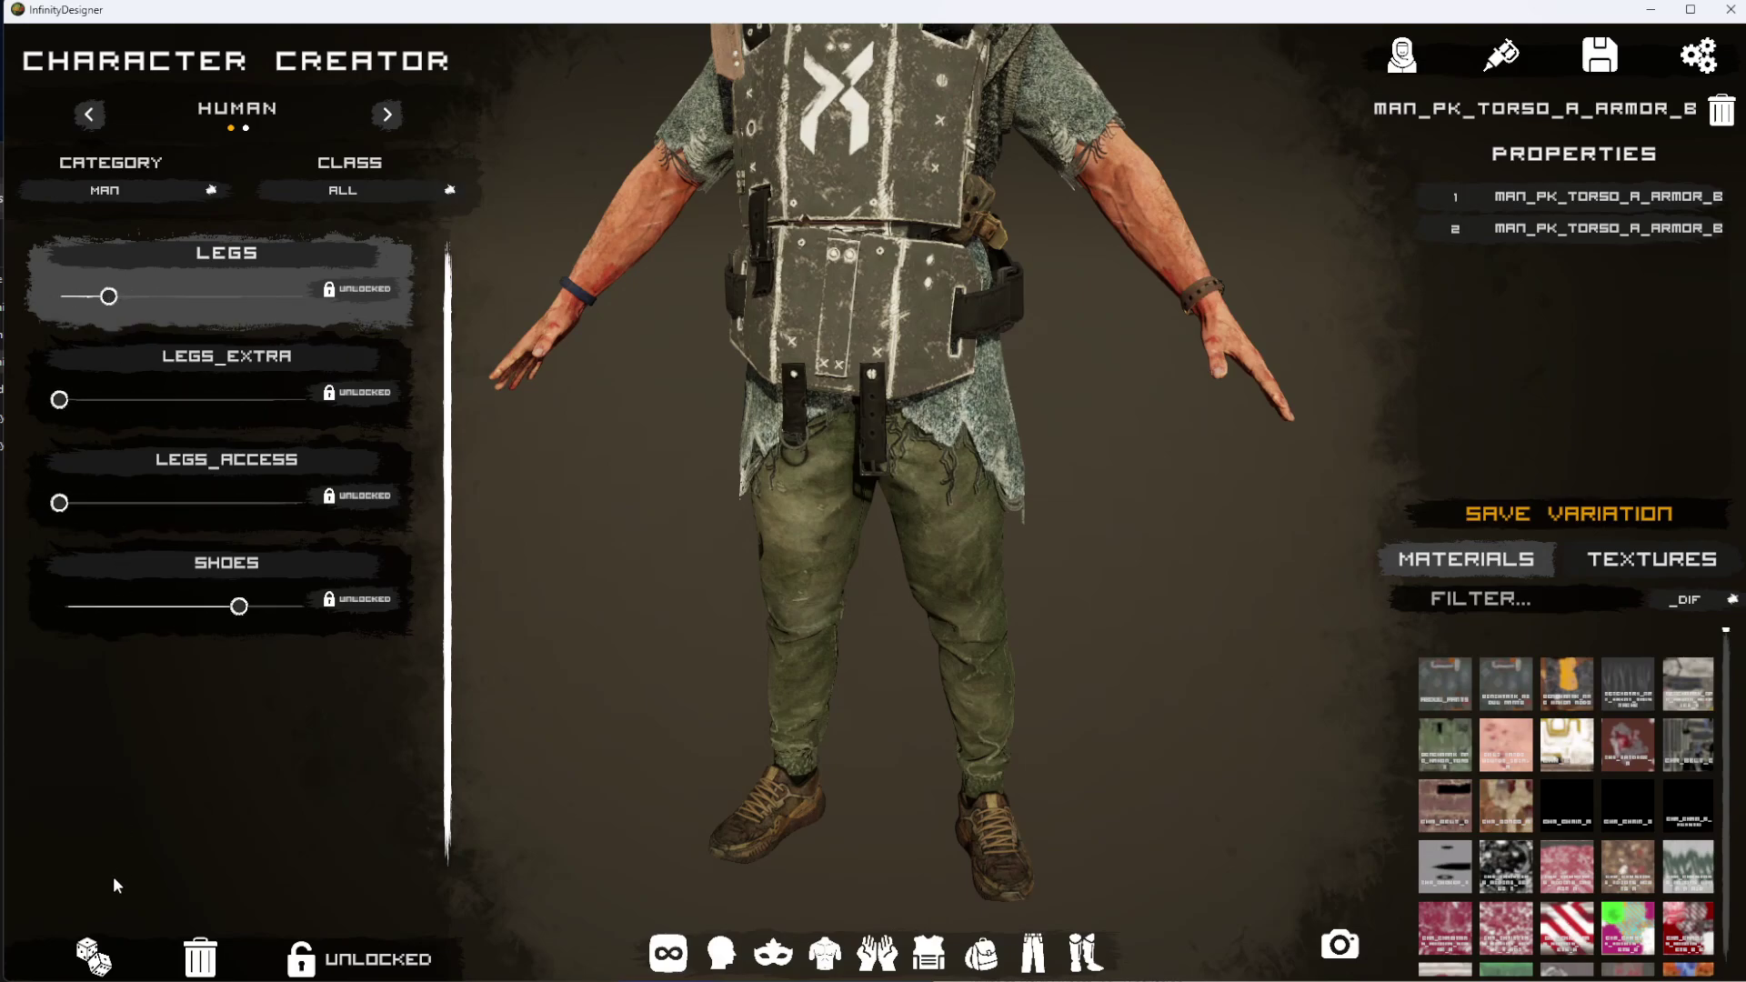
Randomize the trousers and shoes three times, then limit the class to PEACEKEEPER and show leg options.
{"action": "left_click", "coordinate": [92, 957]}
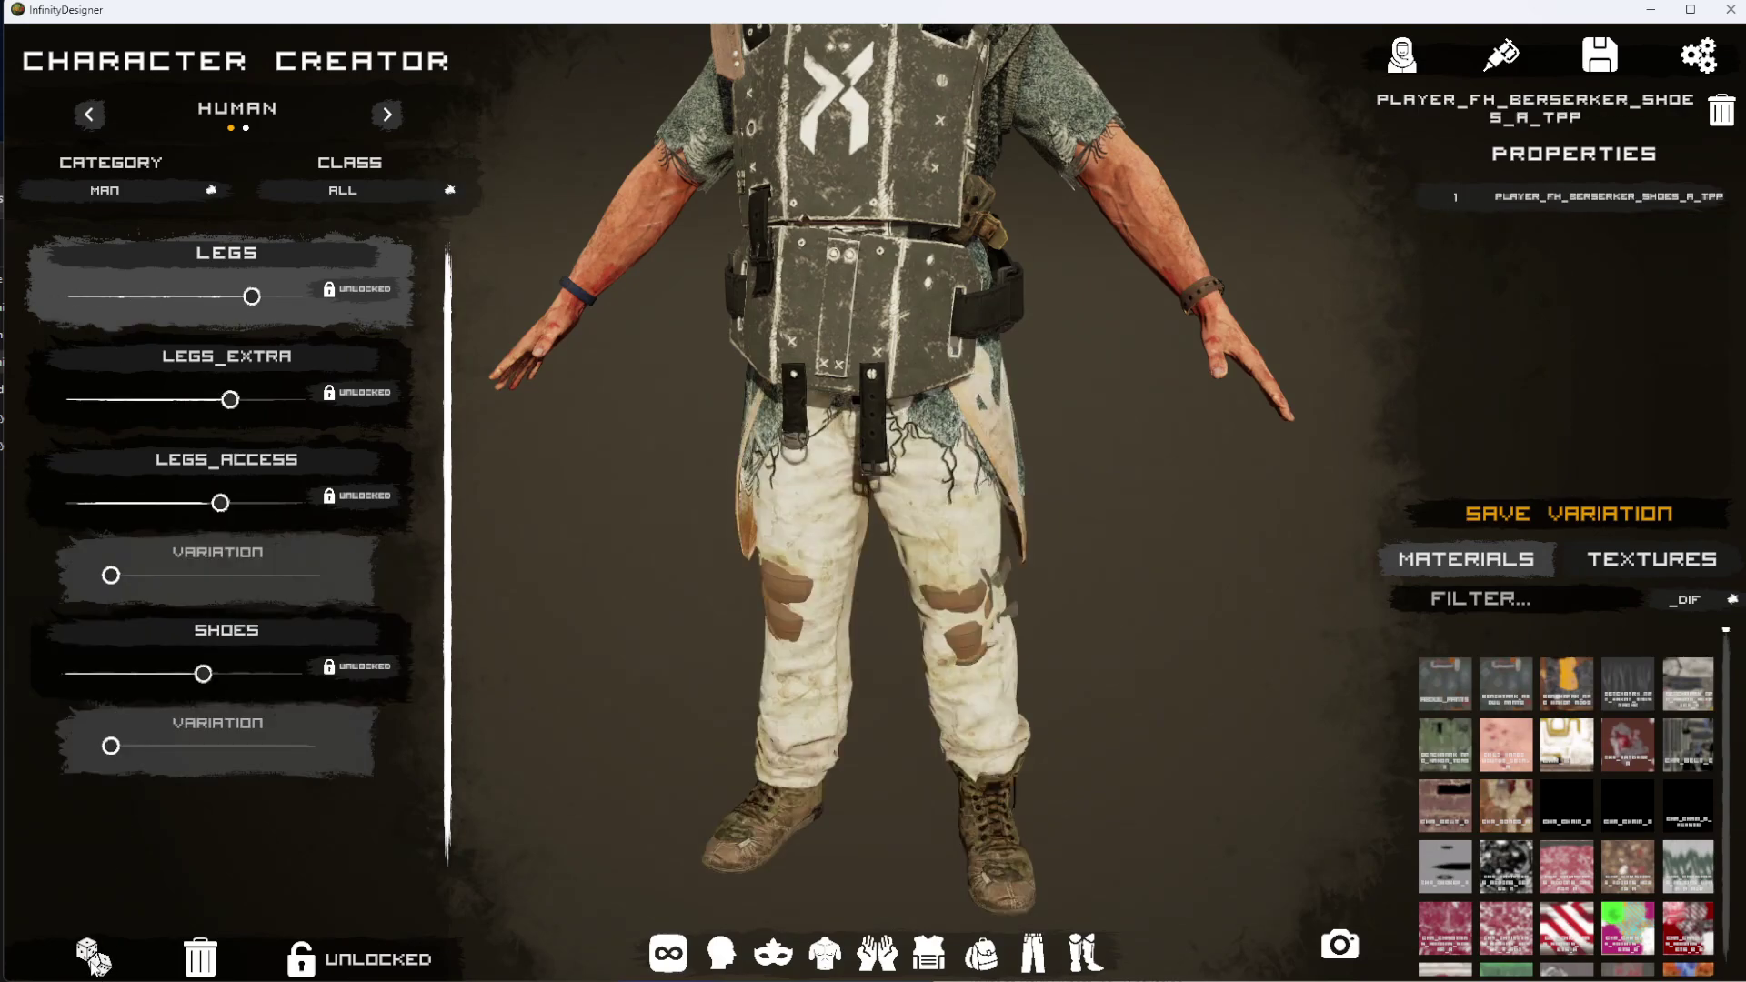
{"action": "left_click", "coordinate": [92, 956]}
{"action": "left_click", "coordinate": [92, 956]}
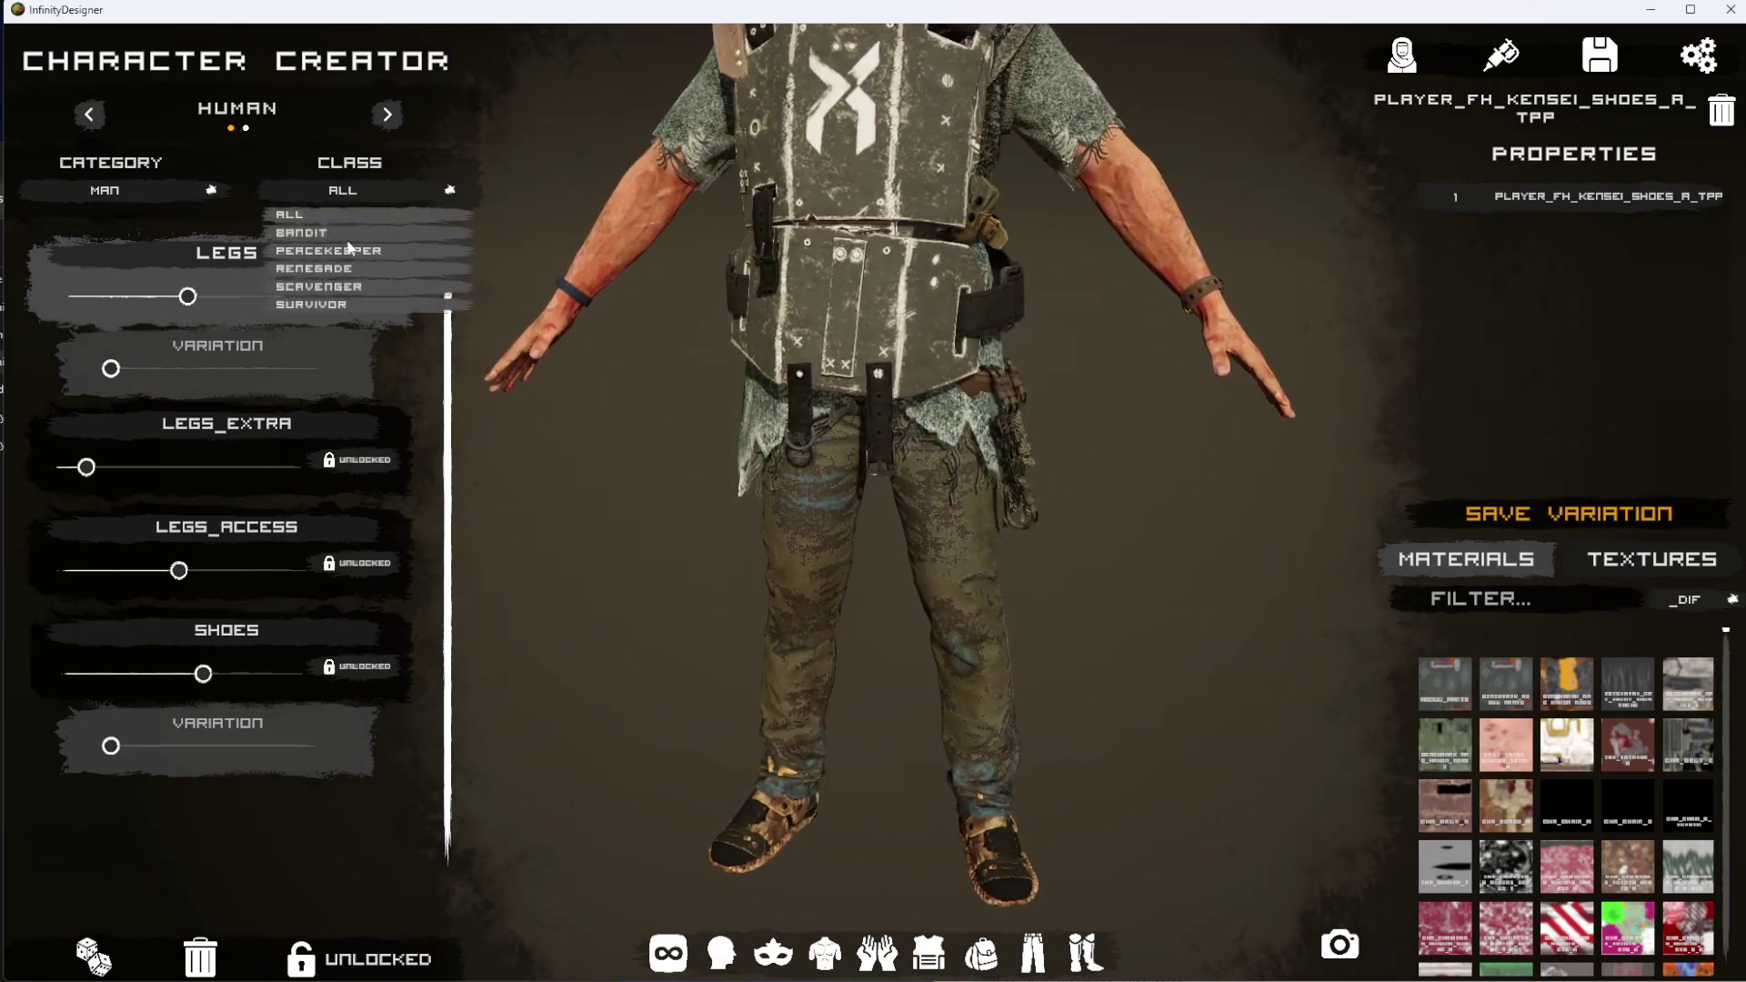
{"action": "left_click", "coordinate": [332, 251]}
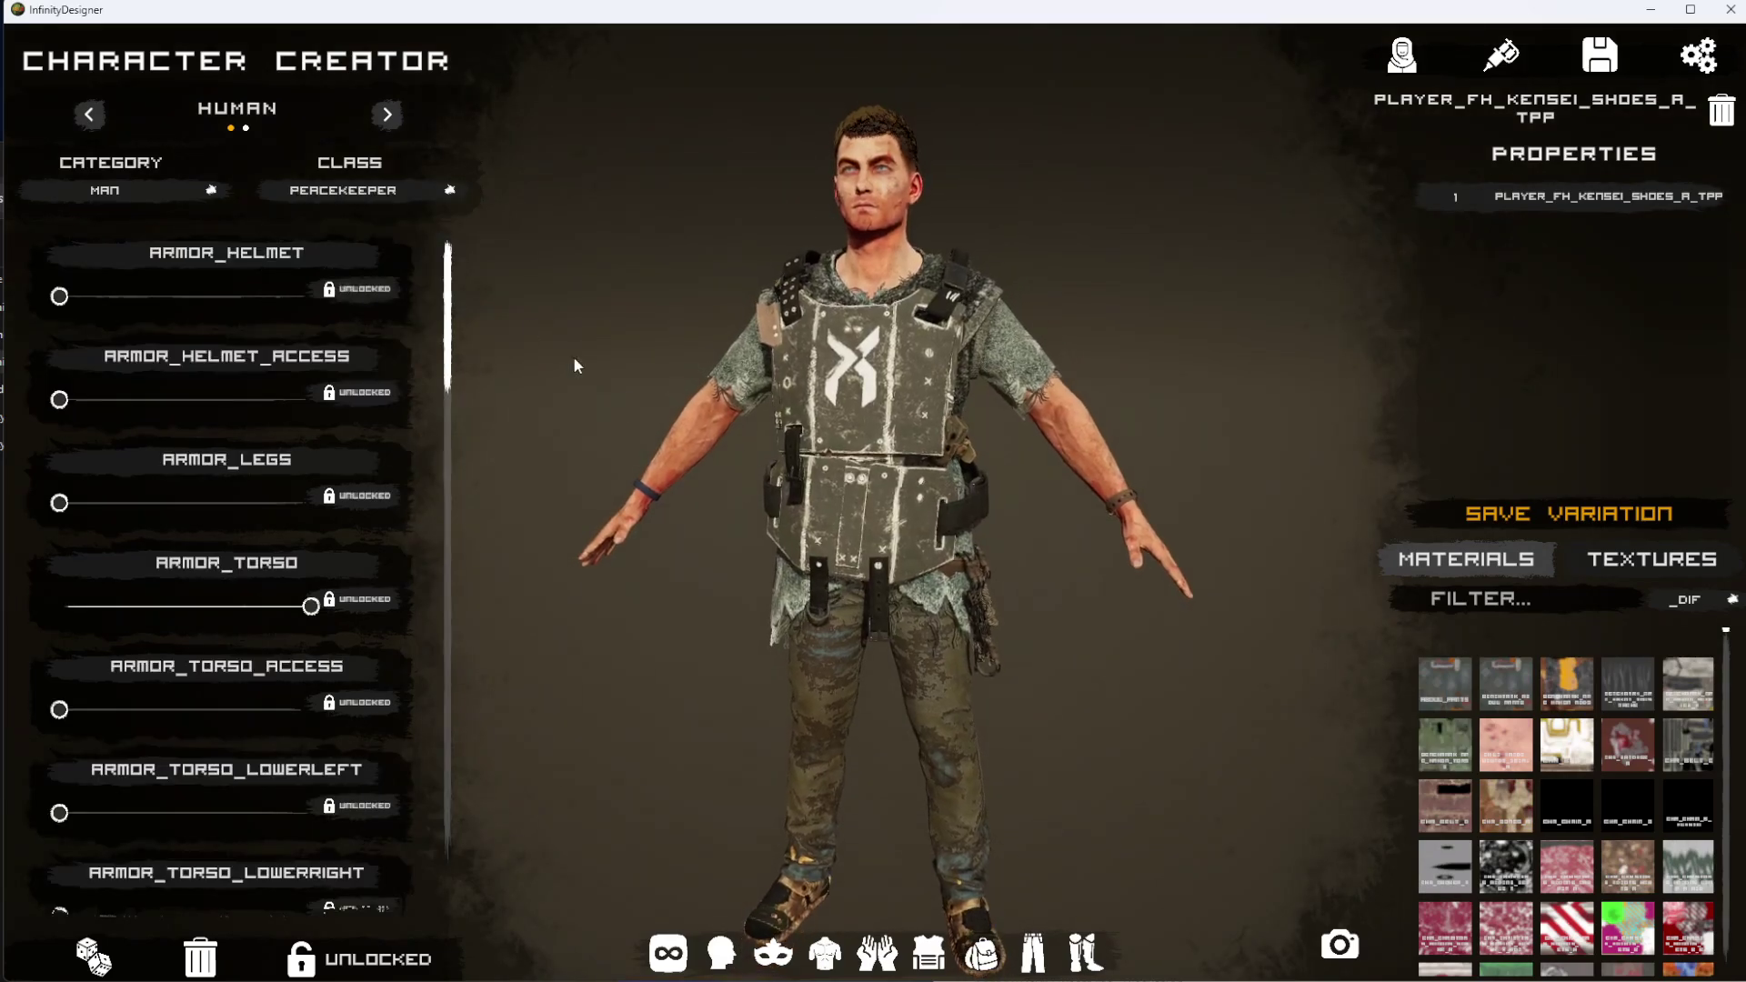
{"action": "left_click", "coordinate": [1039, 963]}
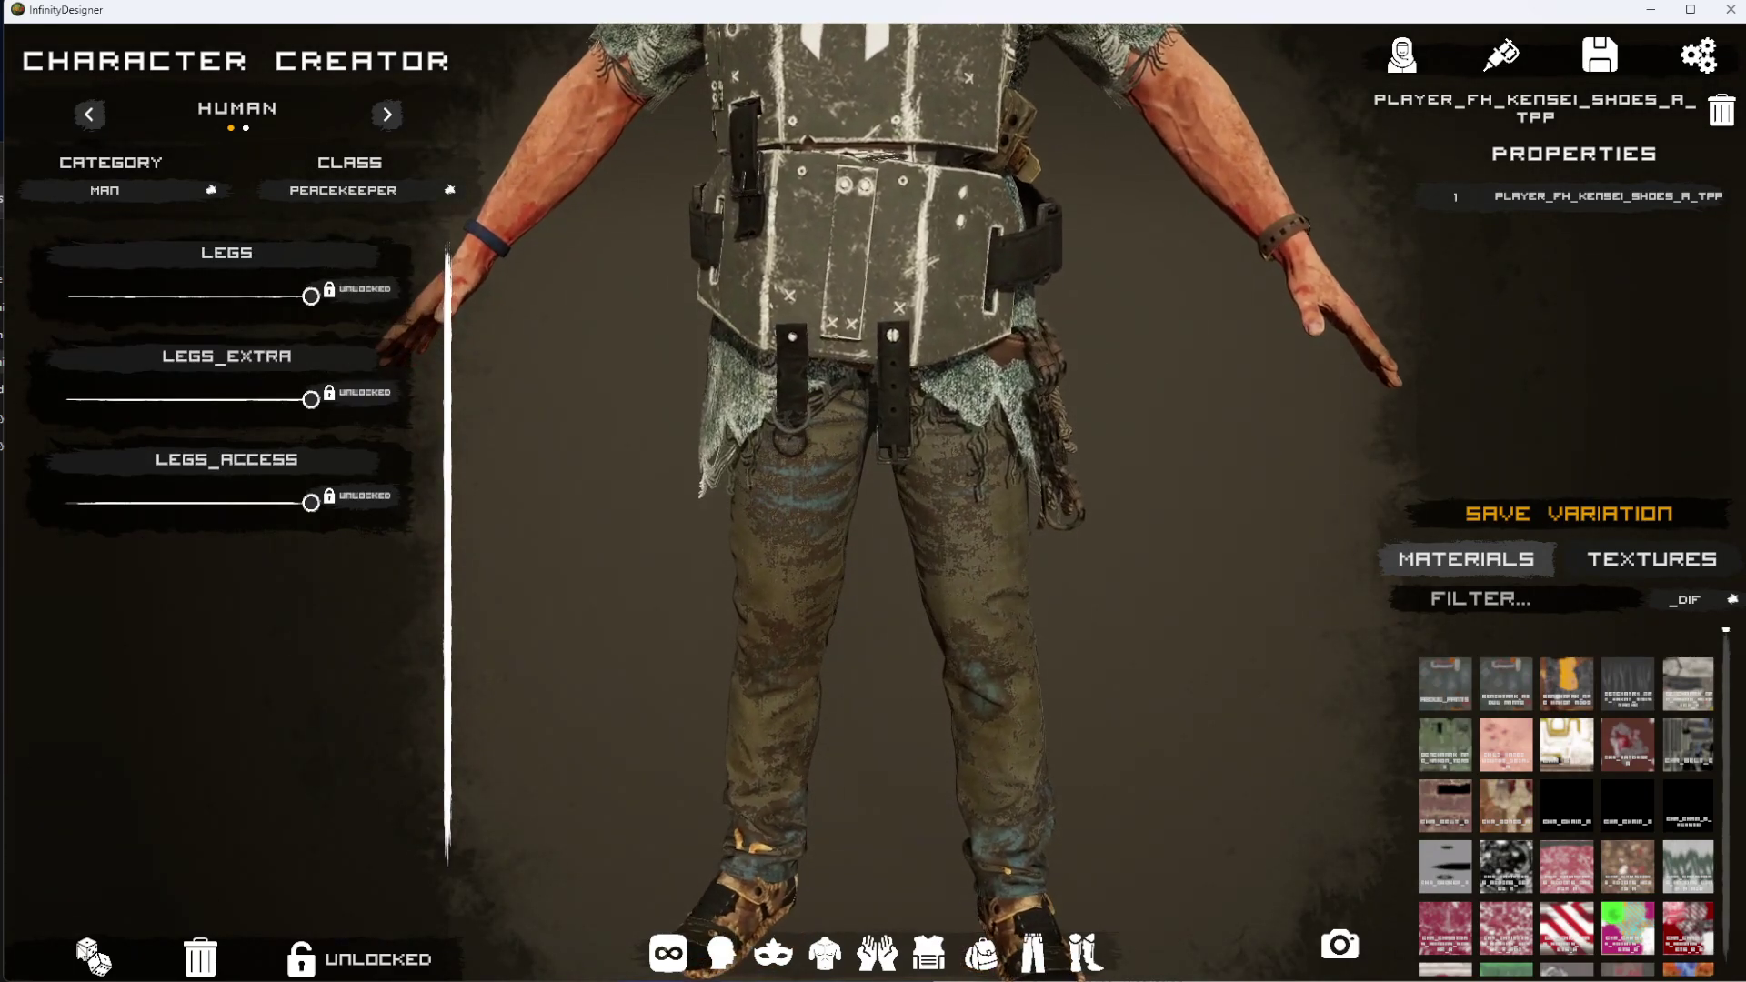
Randomize Peacekeeper legs until dark green MAN_PK_LEGS_C kneepad trousers with laced boots appear.
{"action": "left_click", "coordinate": [93, 957]}
{"action": "left_click", "coordinate": [93, 957]}
{"action": "left_click", "coordinate": [93, 957]}
{"action": "left_click", "coordinate": [94, 957]}
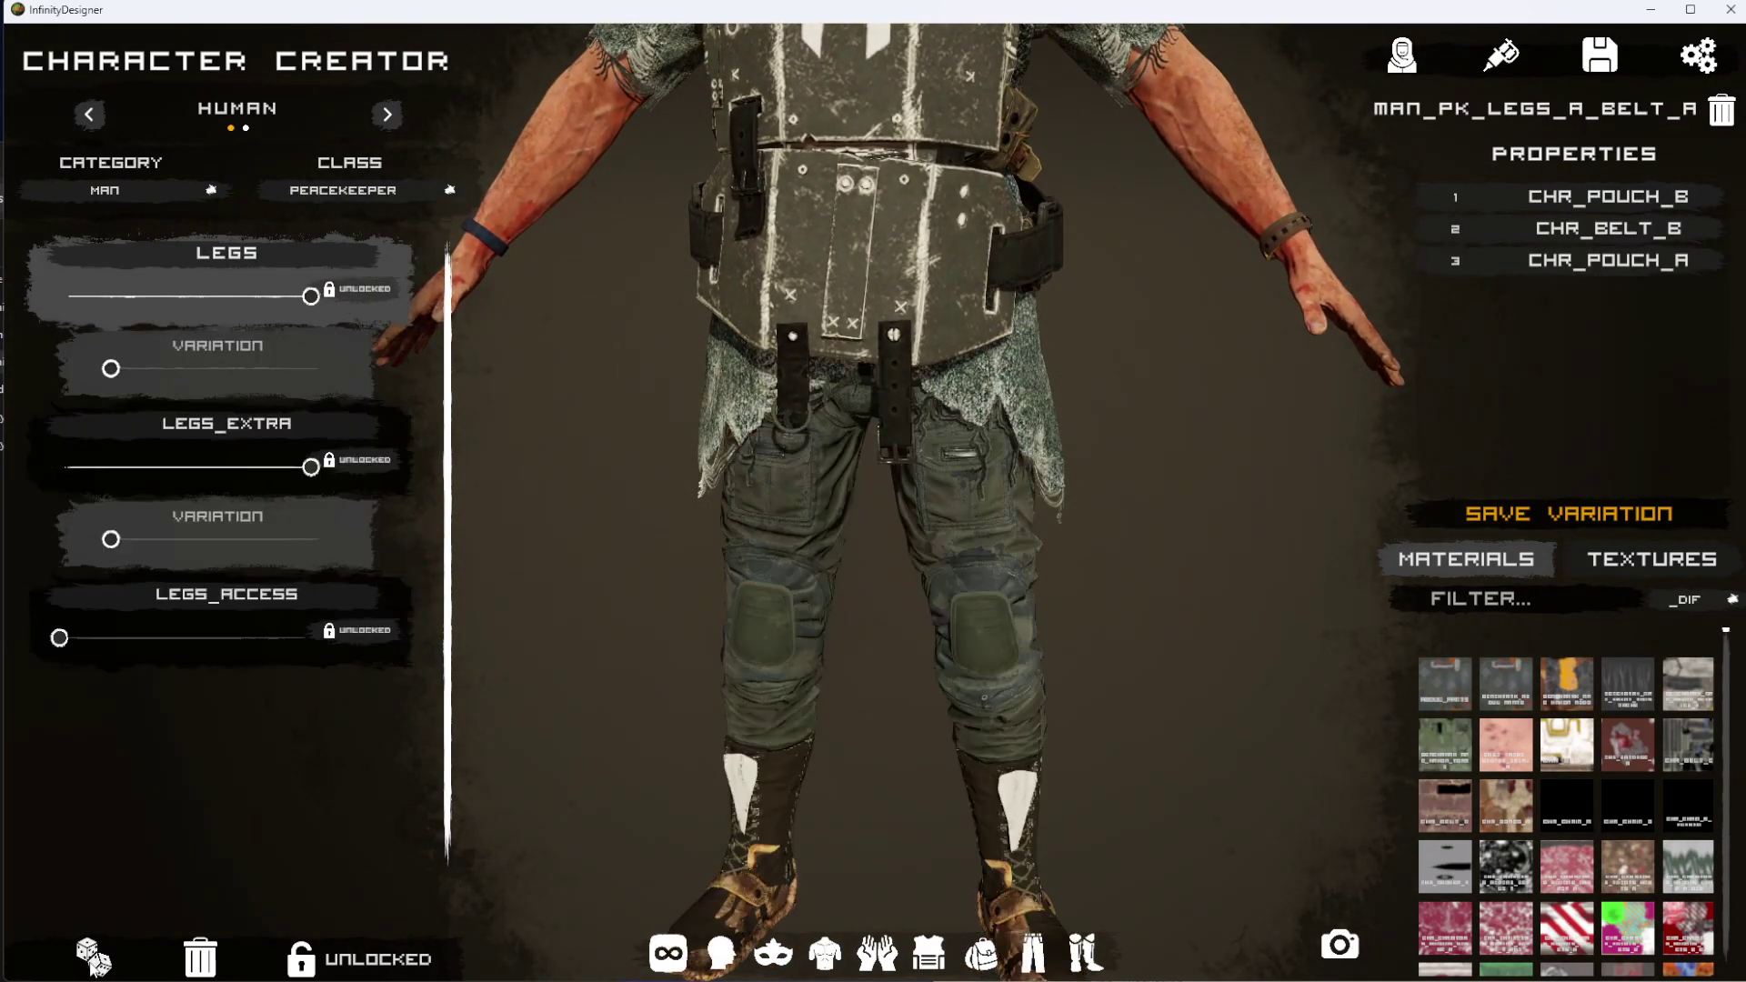
{"action": "left_click", "coordinate": [94, 957]}
{"action": "left_click", "coordinate": [93, 957]}
{"action": "left_click", "coordinate": [93, 960]}
{"action": "left_click", "coordinate": [94, 959]}
{"action": "left_click", "coordinate": [93, 960]}
{"action": "left_click", "coordinate": [94, 959]}
{"action": "left_click", "coordinate": [93, 958]}
{"action": "left_click", "coordinate": [93, 957]}
{"action": "left_click", "coordinate": [93, 957]}
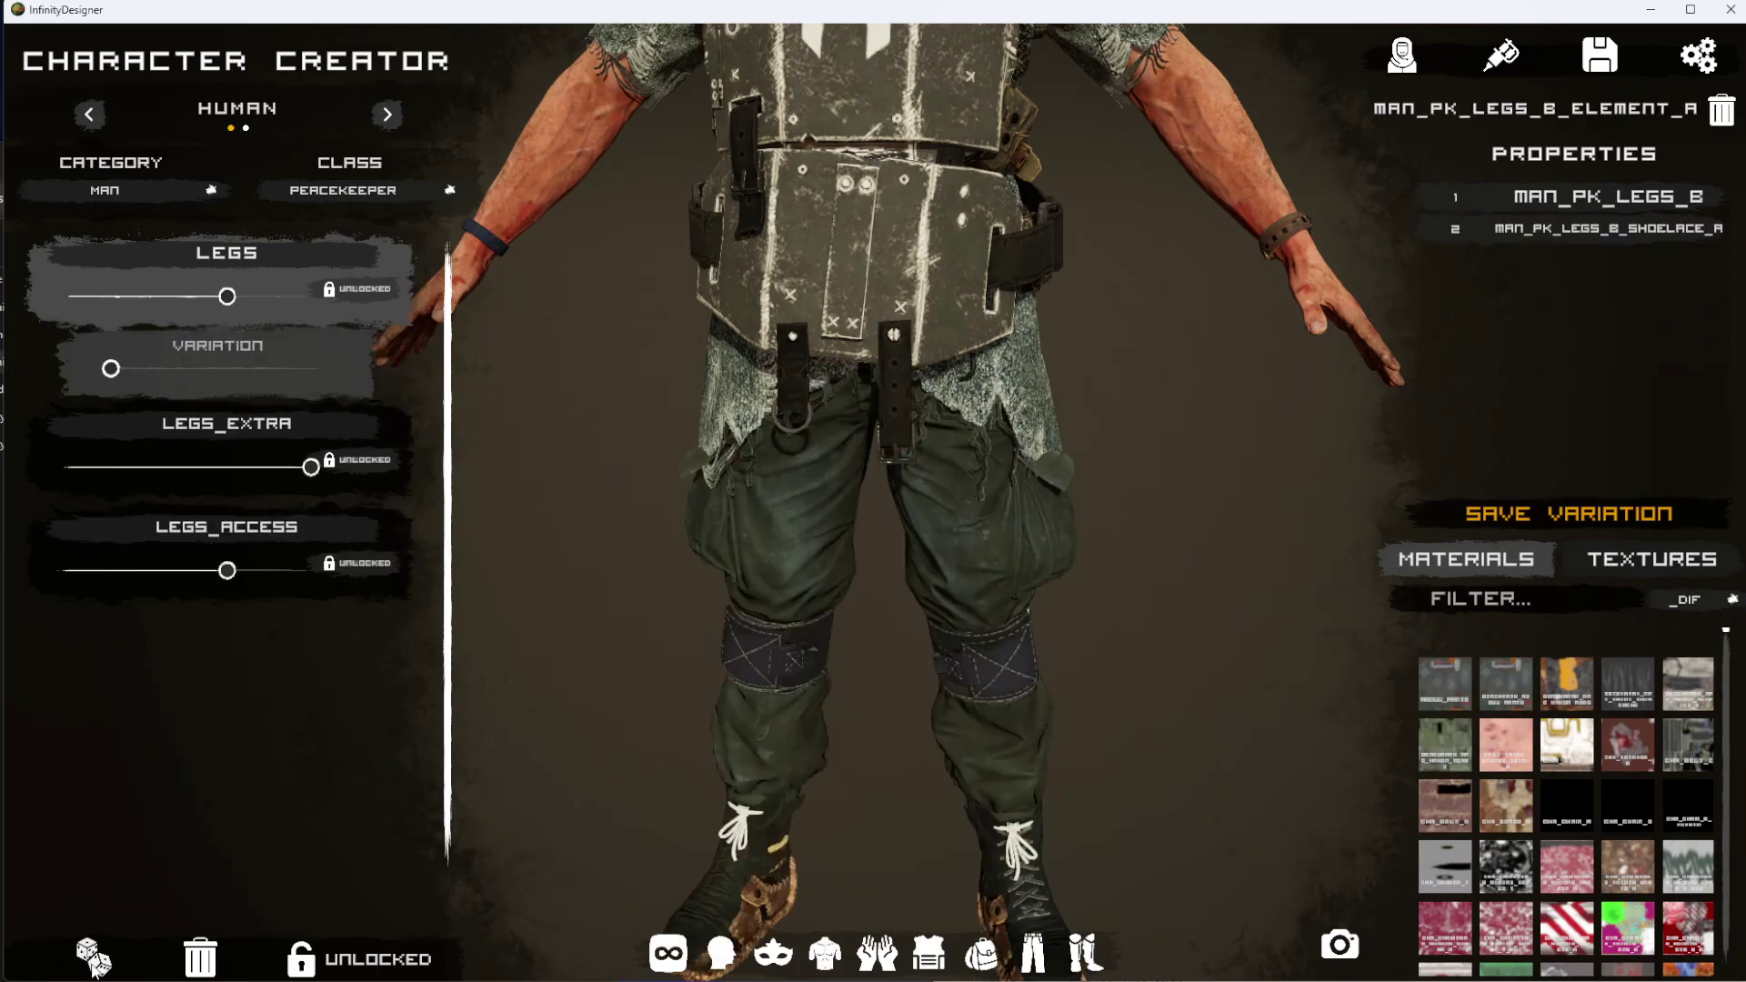
{"action": "left_click", "coordinate": [94, 958]}
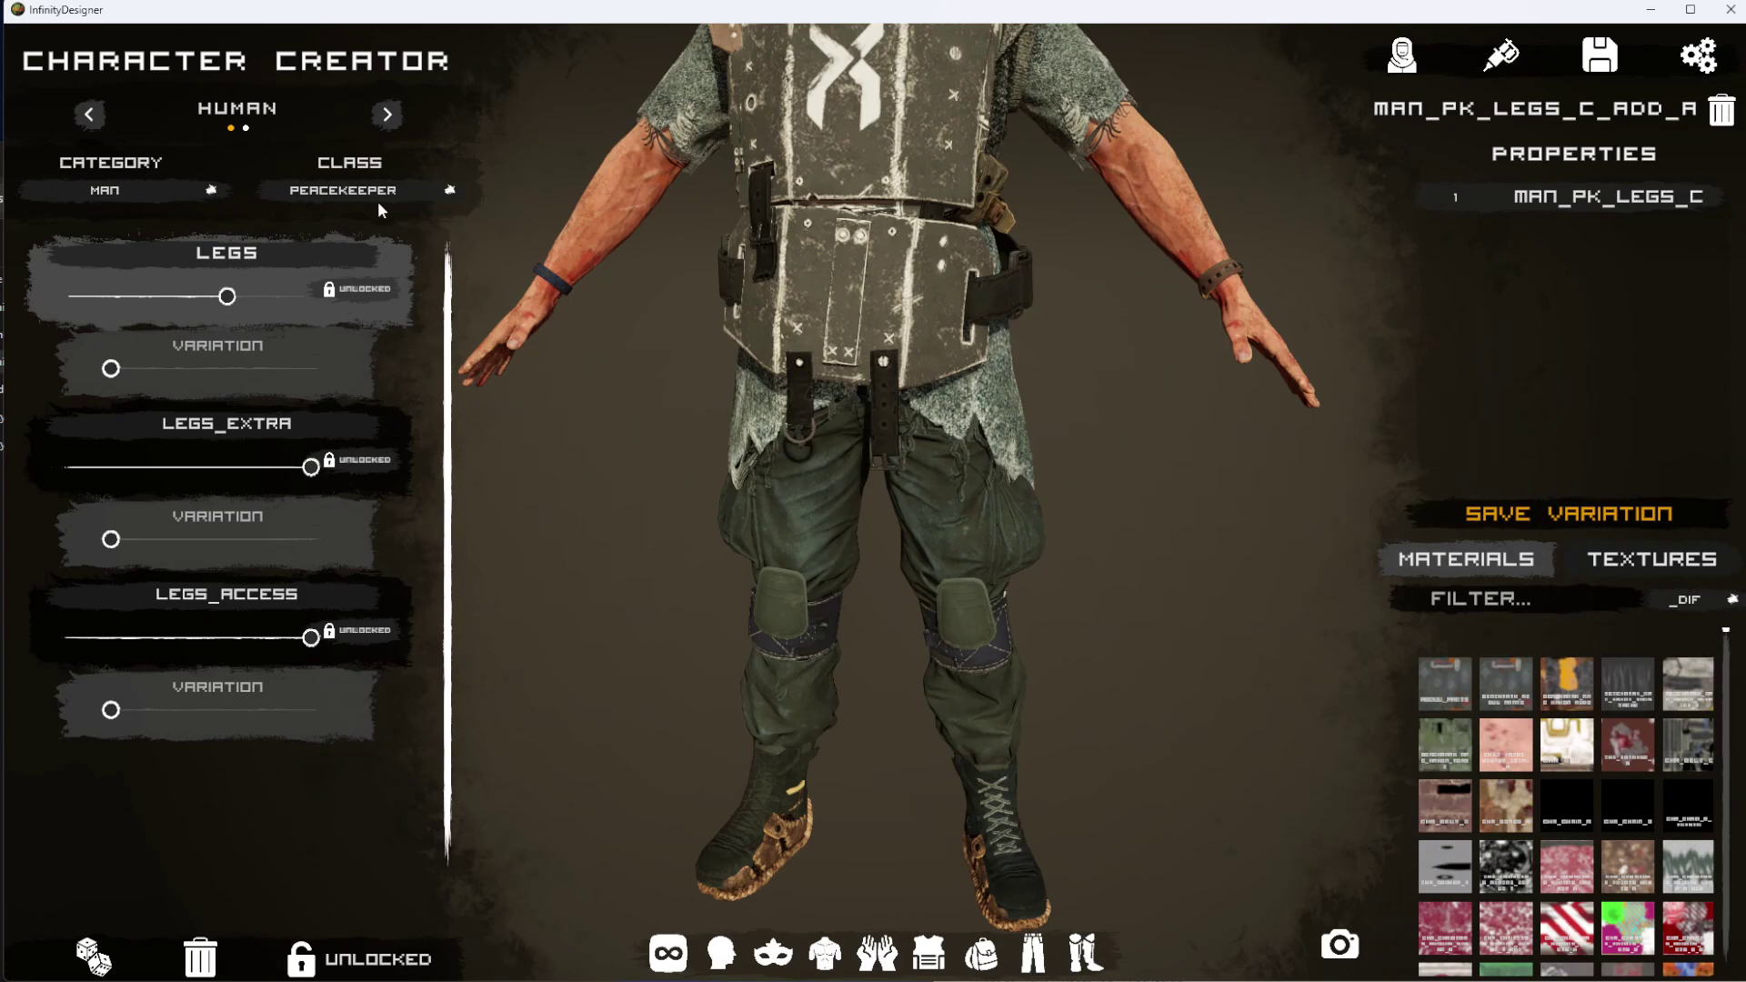
{"action": "left_click_drag", "start_coordinate": [920, 860], "coordinate": [635, 782]}
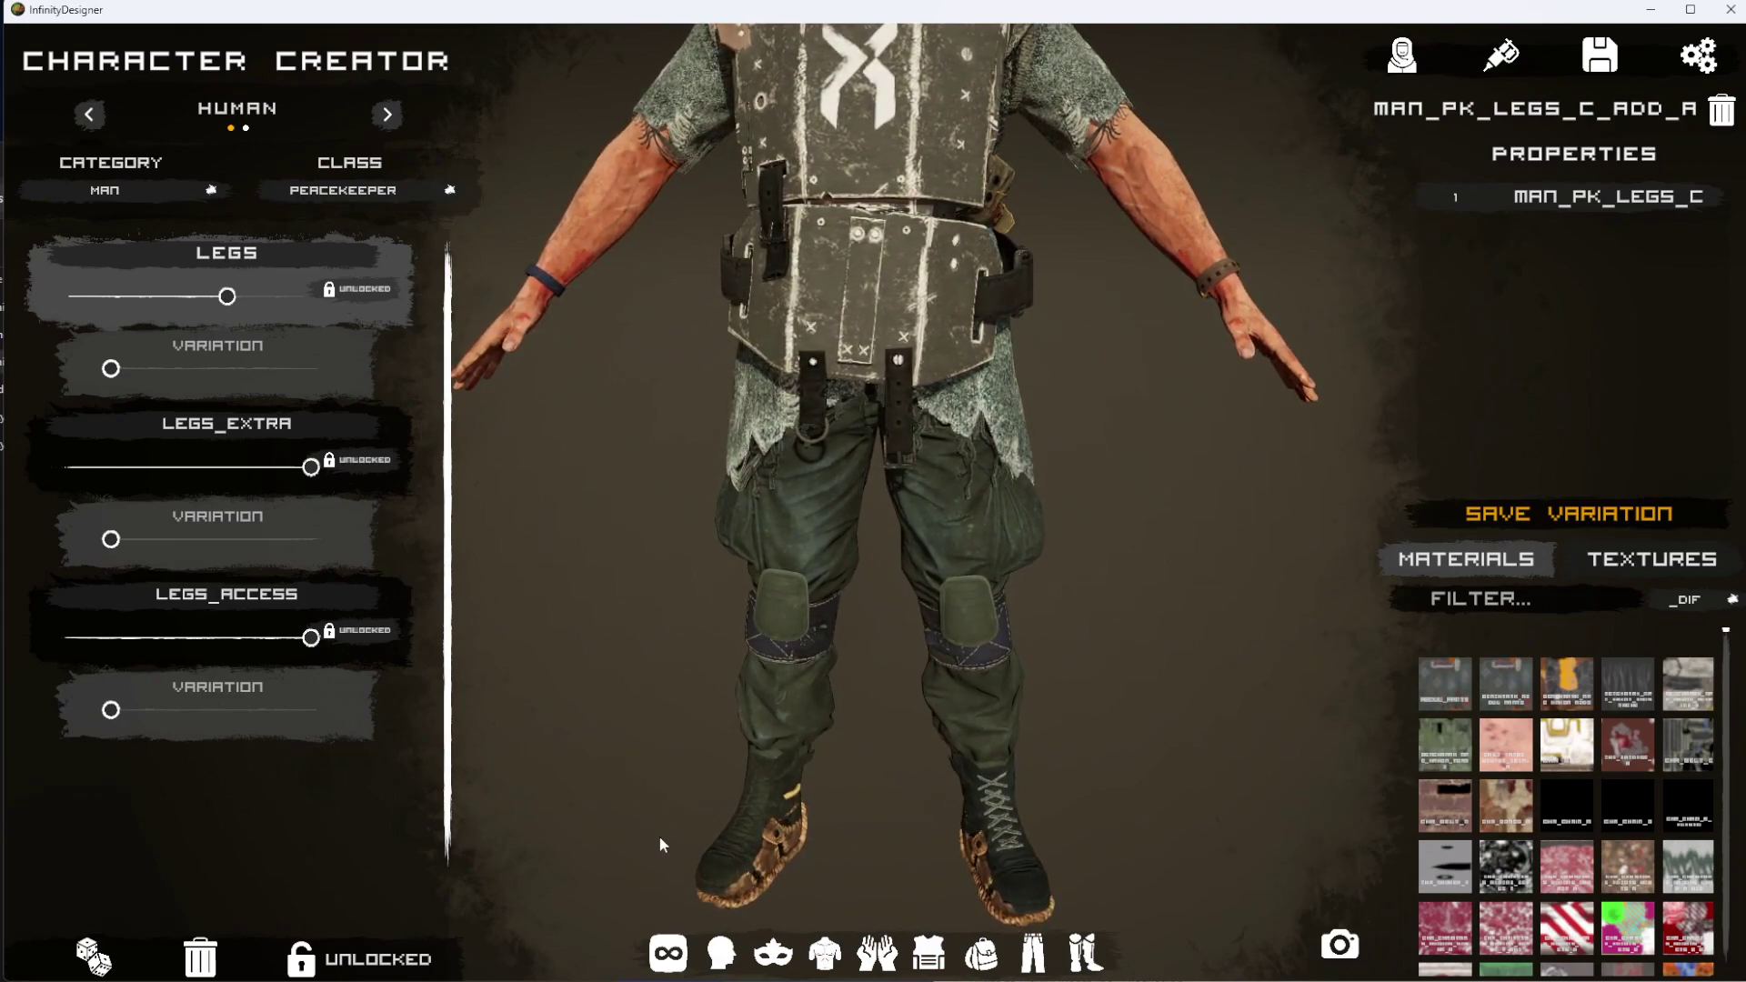
{"action": "left_click", "coordinate": [319, 191]}
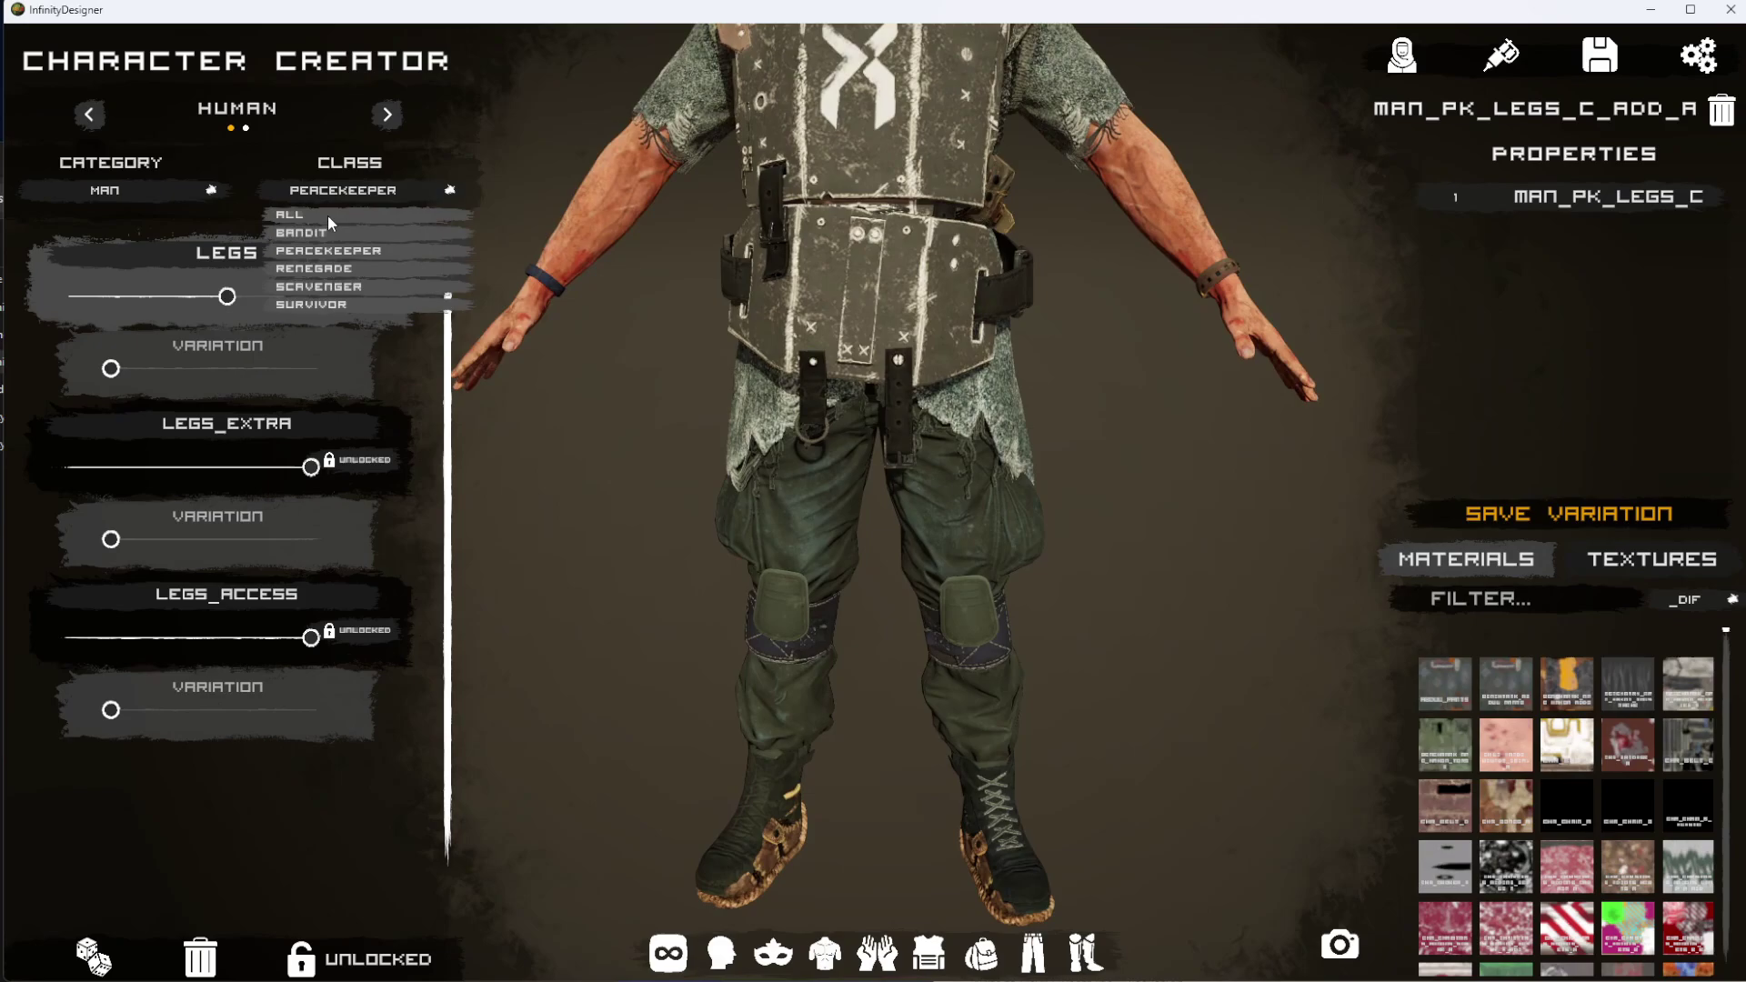
Reset the class to ALL and change SHOES to tall dark lace-up boots.
{"action": "left_click", "coordinate": [328, 217]}
{"action": "left_click", "coordinate": [1042, 966]}
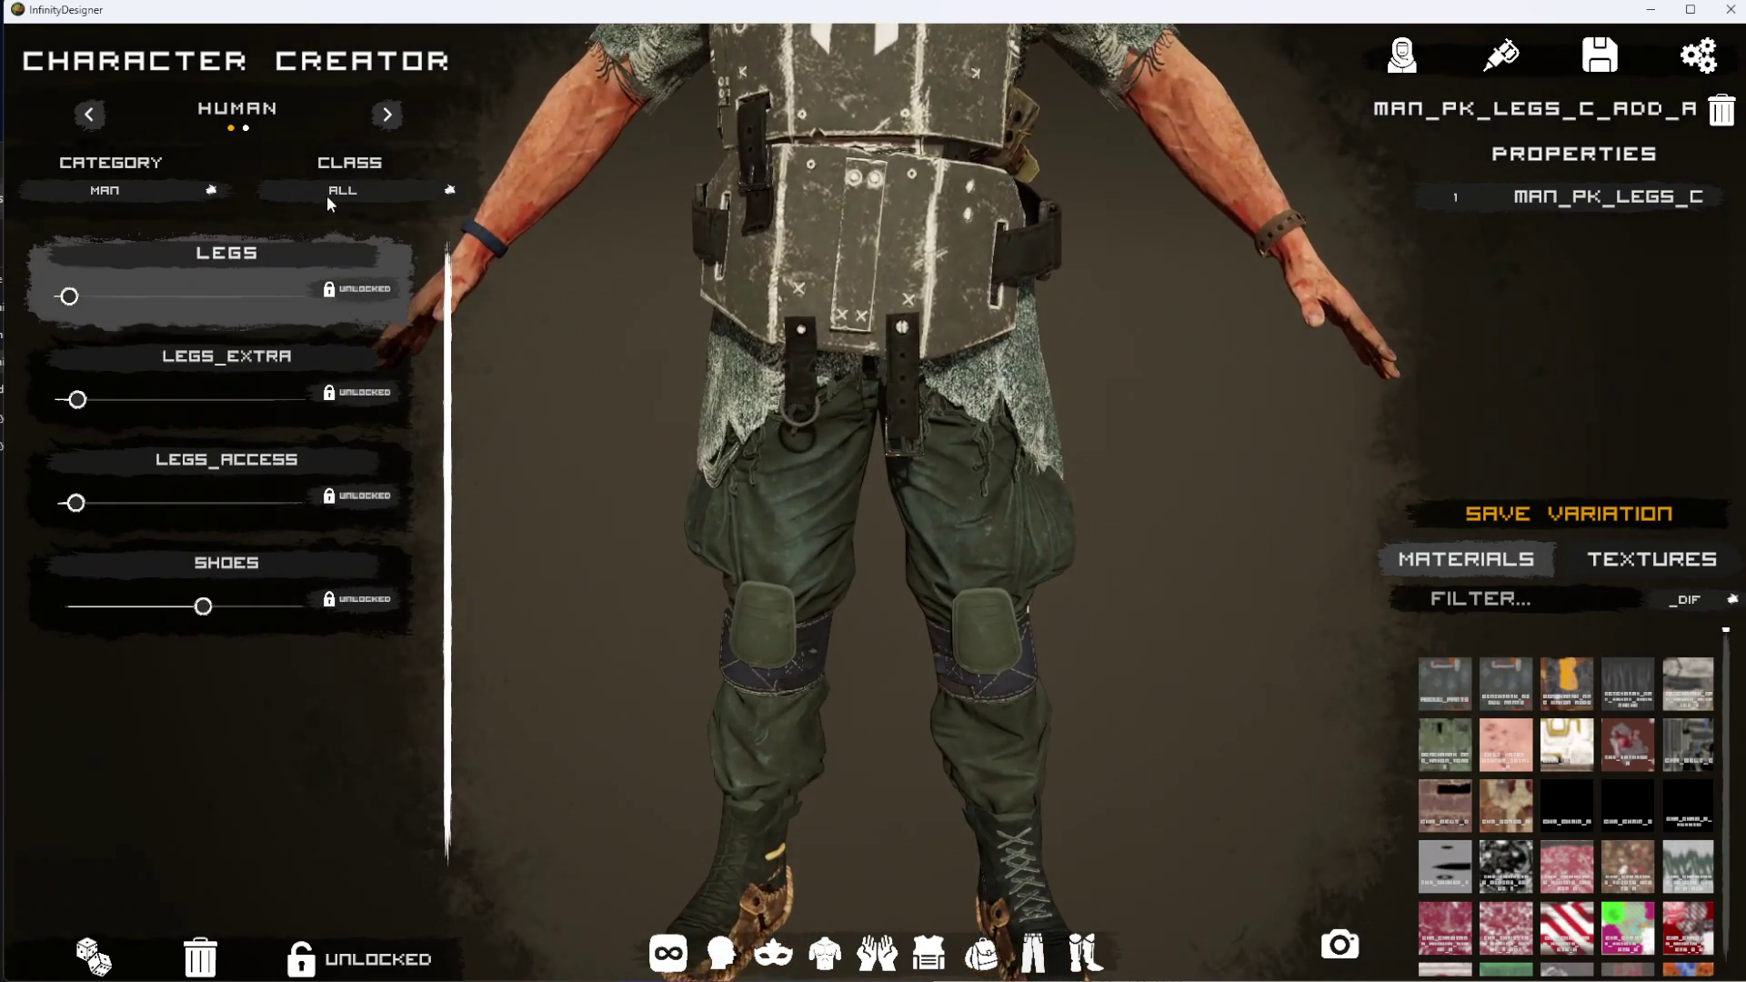
{"action": "left_click_drag", "start_coordinate": [203, 606], "coordinate": [59, 608]}
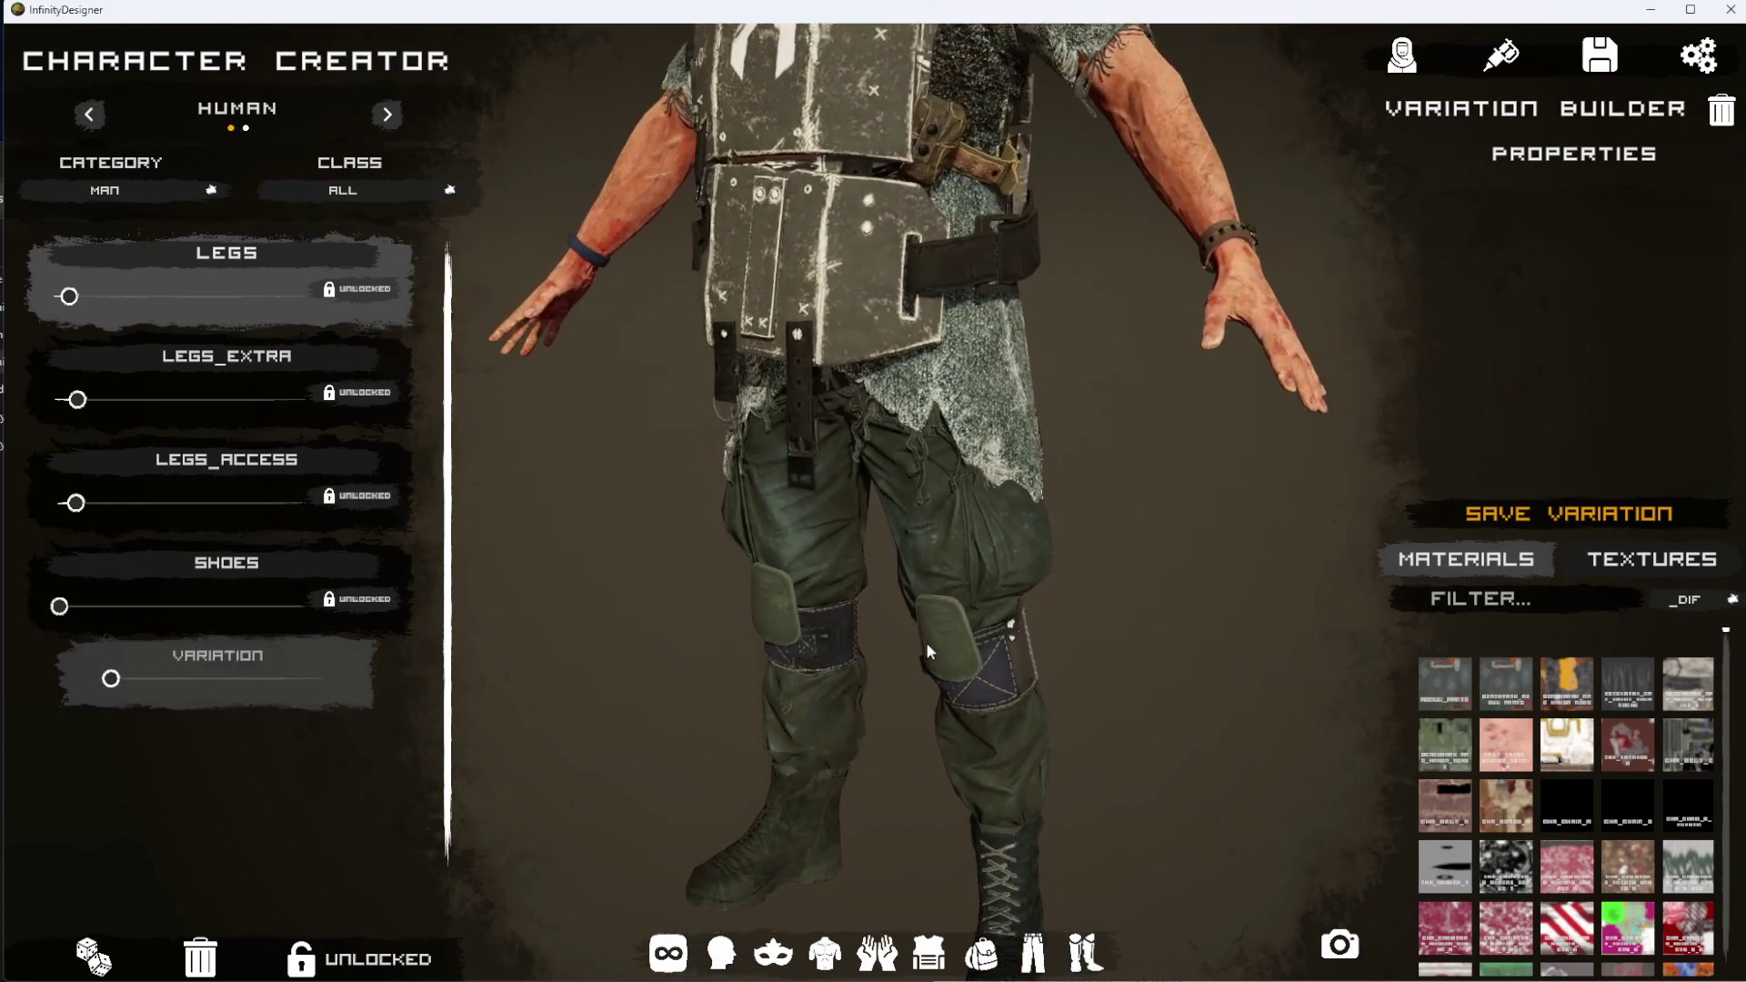
{"action": "mouse_move", "coordinate": [76, 605]}
{"action": "left_mouse_down"}
{"action": "mouse_move", "coordinate": [328, 607]}
{"action": "mouse_move", "coordinate": [59, 608]}
{"action": "left_mouse_up"}
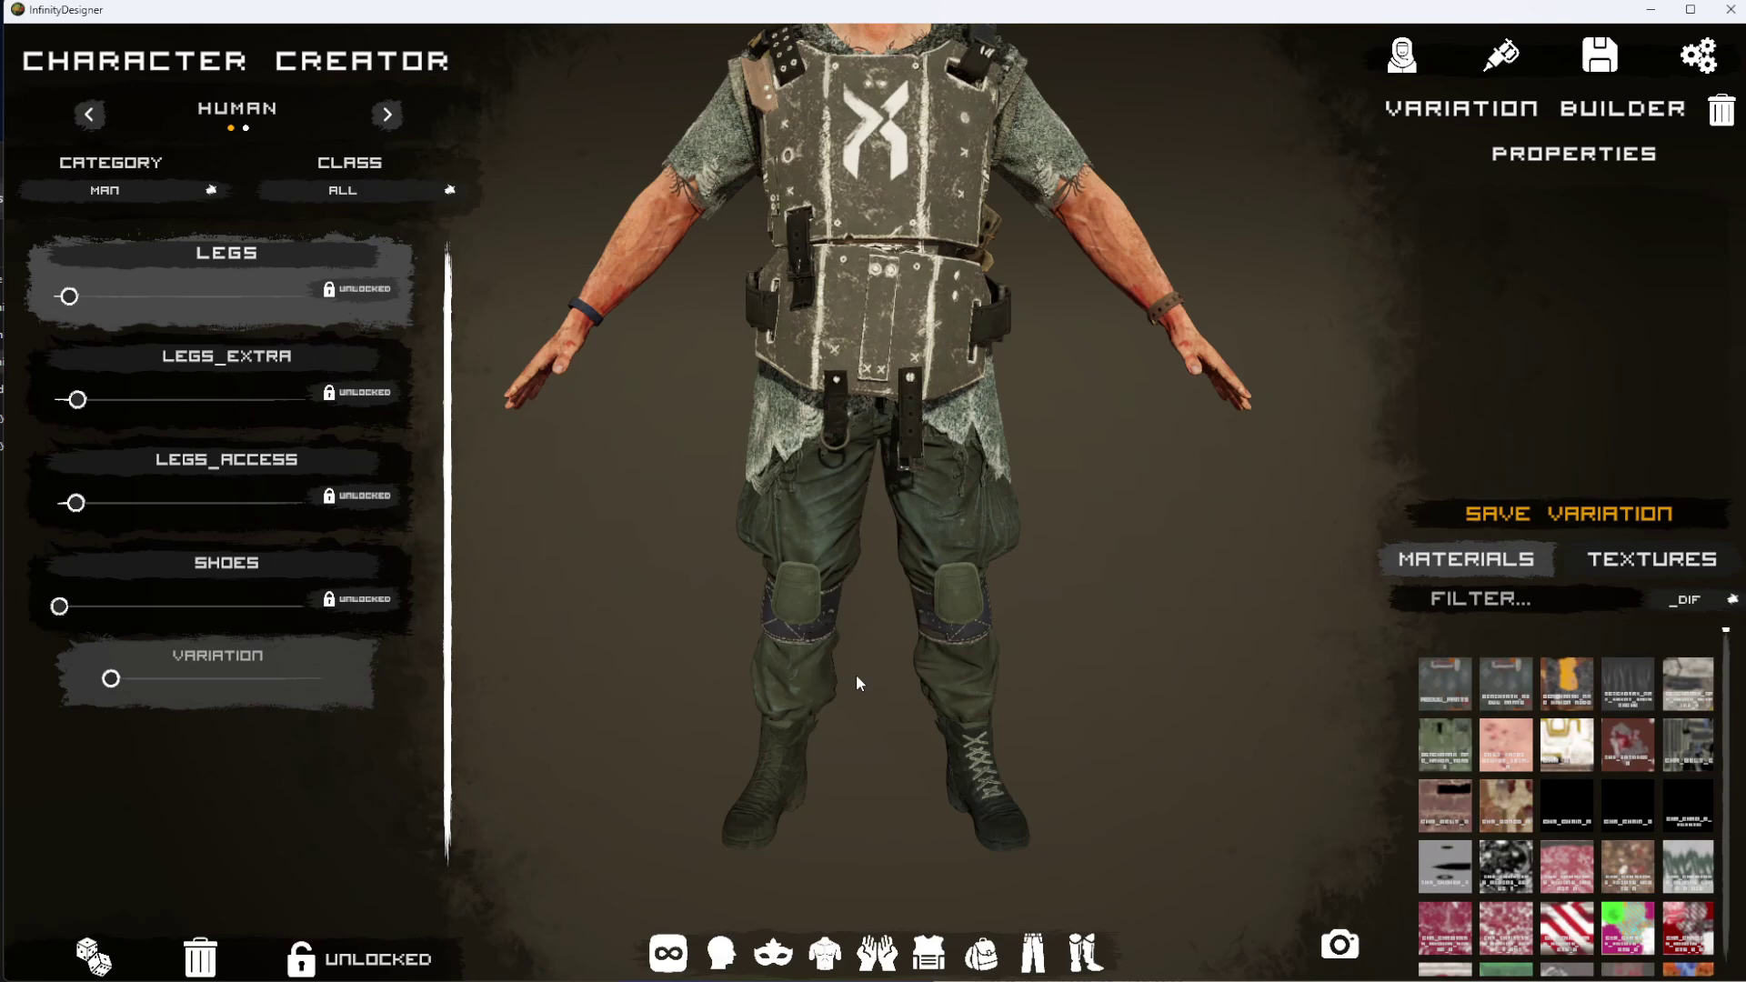
{"action": "left_click", "coordinate": [724, 966]}
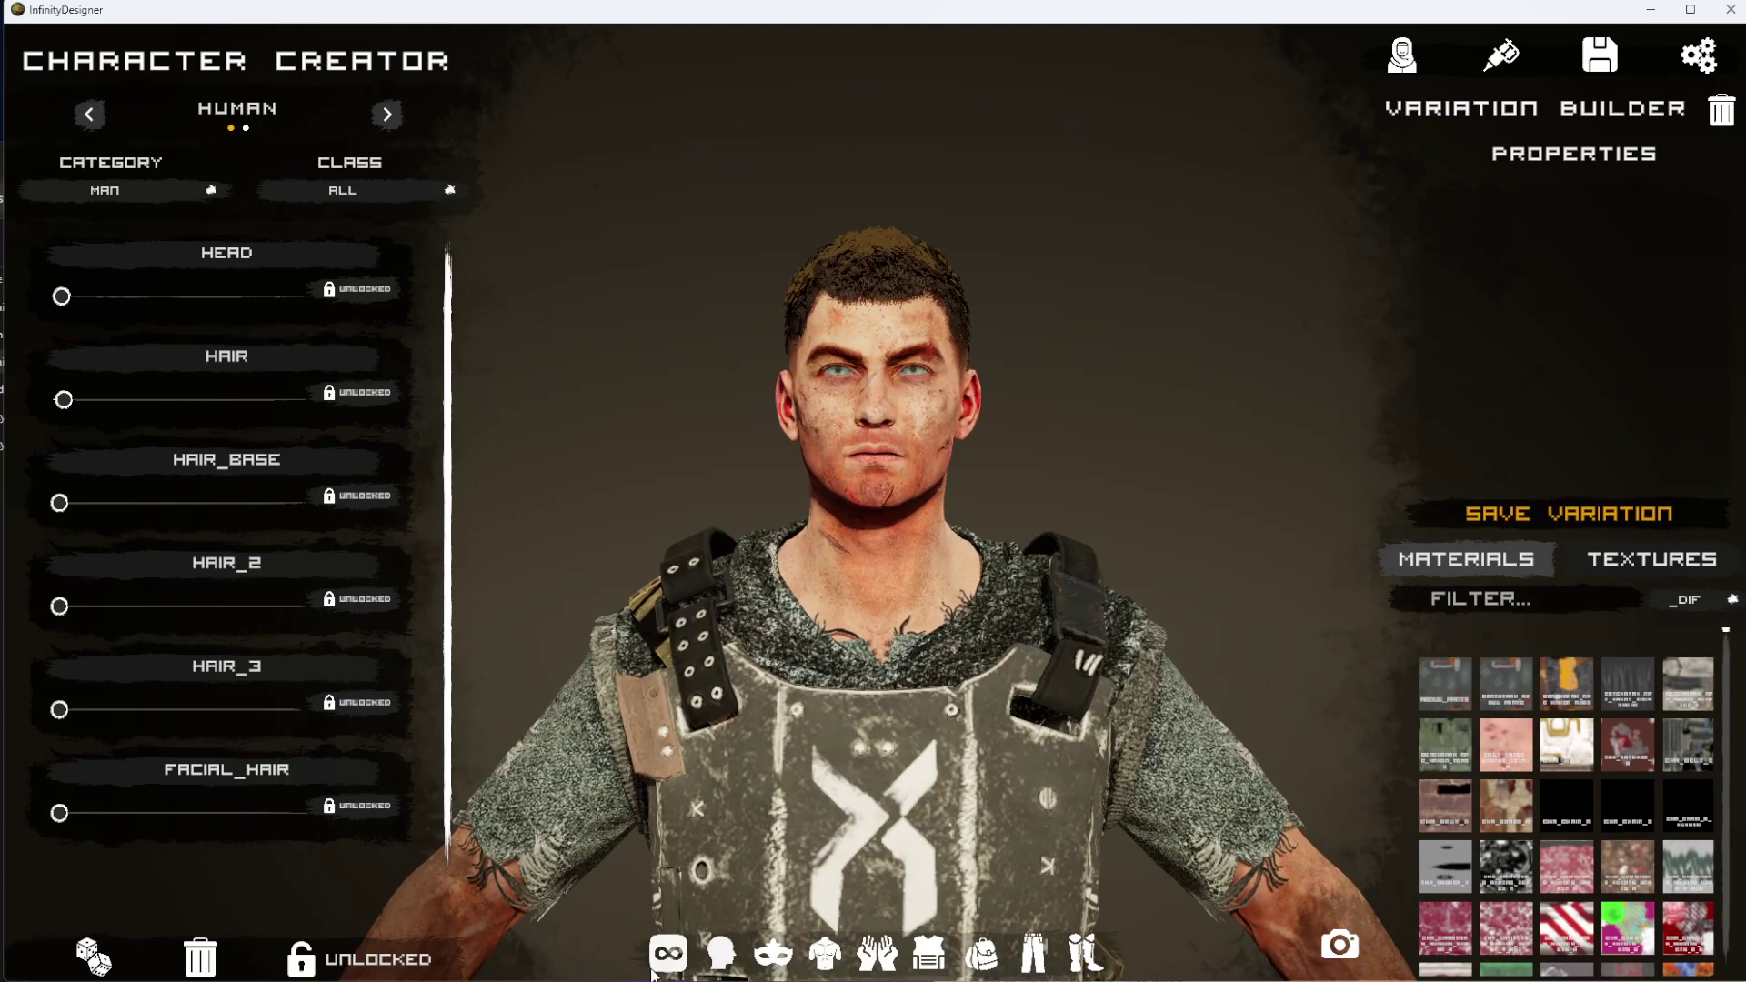
Browse the headwear and accessory options before returning to head and hair.
{"action": "left_click", "coordinate": [655, 966]}
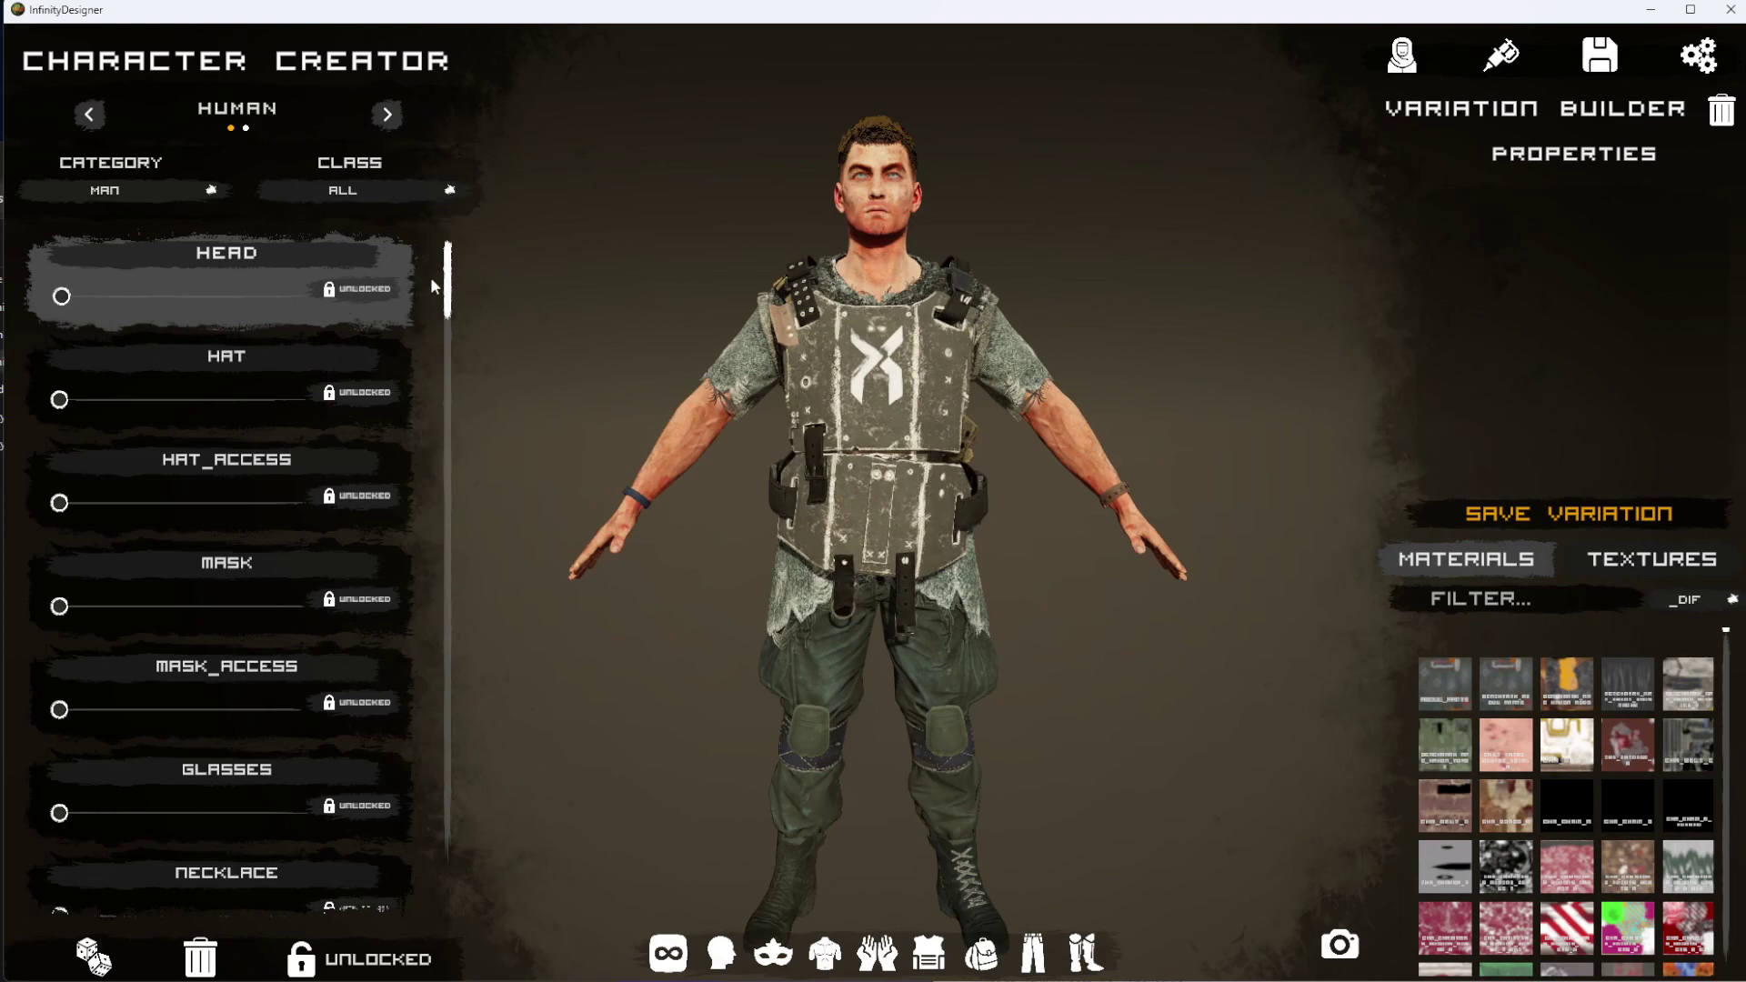
{"action": "scroll", "coordinate": [431, 286], "scroll_direction": "down", "scroll_amount": 3}
{"action": "scroll", "coordinate": [445, 272], "scroll_direction": "up", "scroll_amount": 3}
{"action": "left_click", "coordinate": [728, 952]}
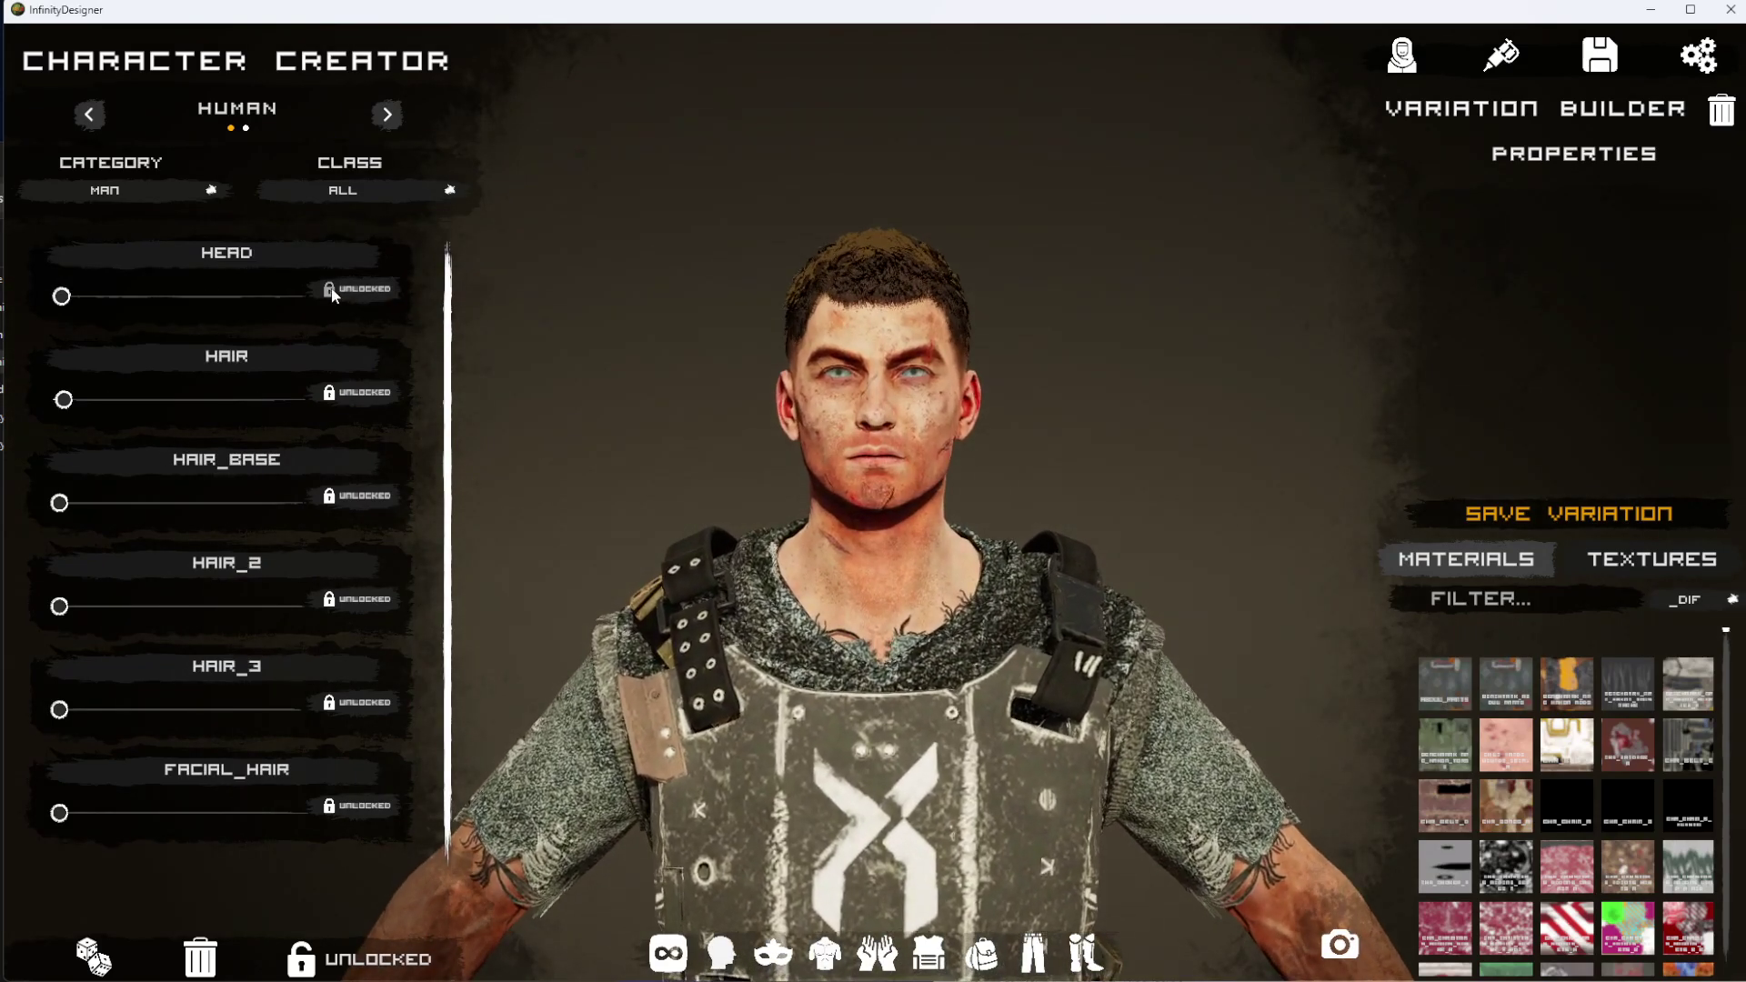
Swap the head to SH_MAN_BDT_D, lock it, and pick a clean-faced variation.
{"action": "left_click_drag", "start_coordinate": [61, 296], "coordinate": [90, 296]}
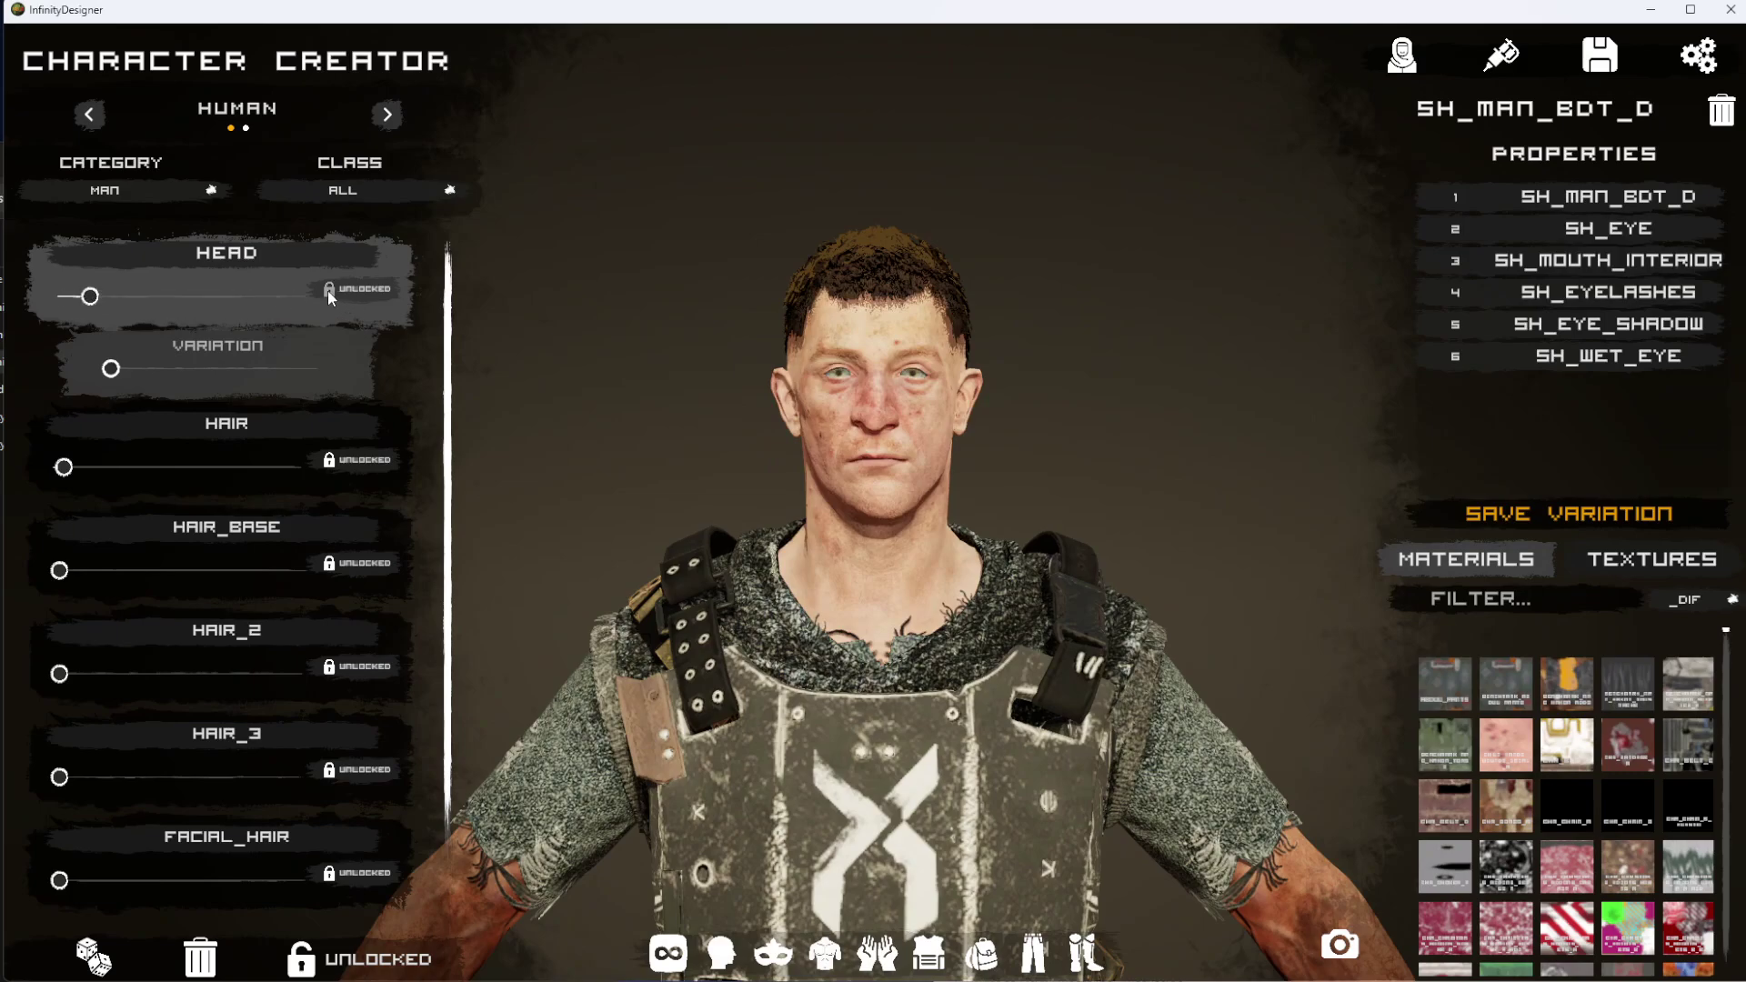
{"action": "left_click", "coordinate": [328, 291]}
{"action": "left_click_drag", "start_coordinate": [113, 369], "coordinate": [169, 369]}
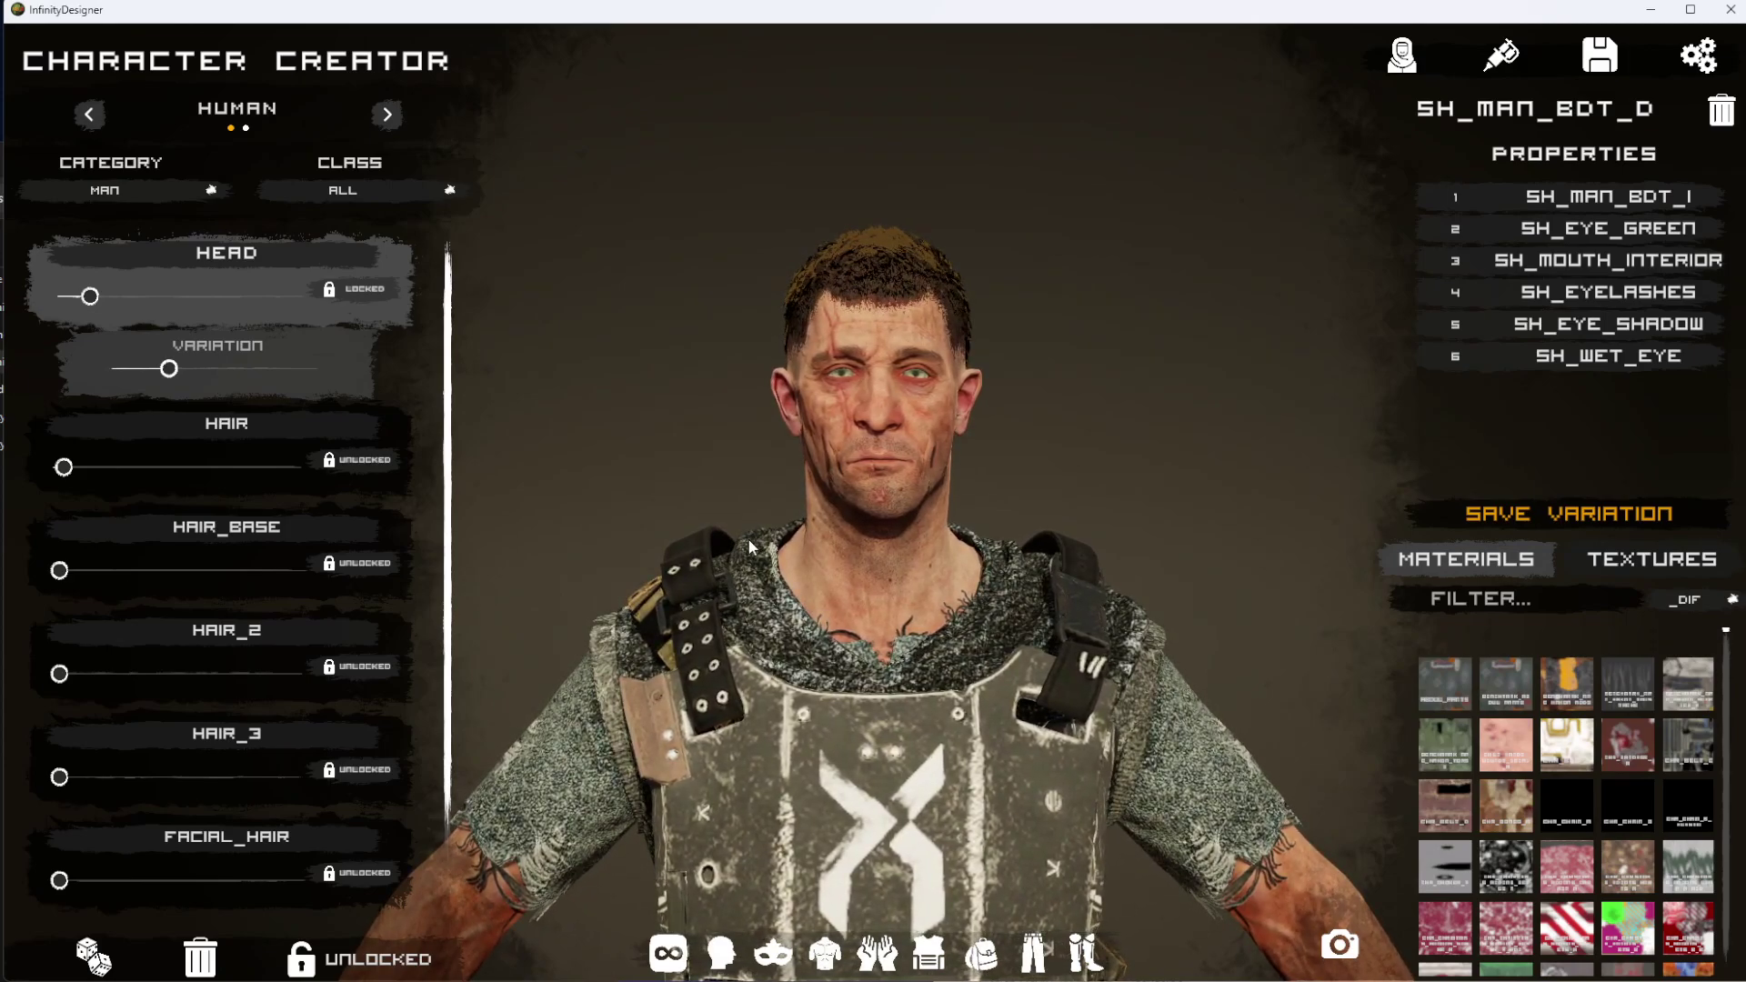
{"action": "mouse_move", "coordinate": [169, 369]}
{"action": "left_mouse_down"}
{"action": "mouse_move", "coordinate": [379, 377]}
{"action": "mouse_move", "coordinate": [132, 375]}
{"action": "mouse_move", "coordinate": [164, 377]}
{"action": "left_mouse_up"}
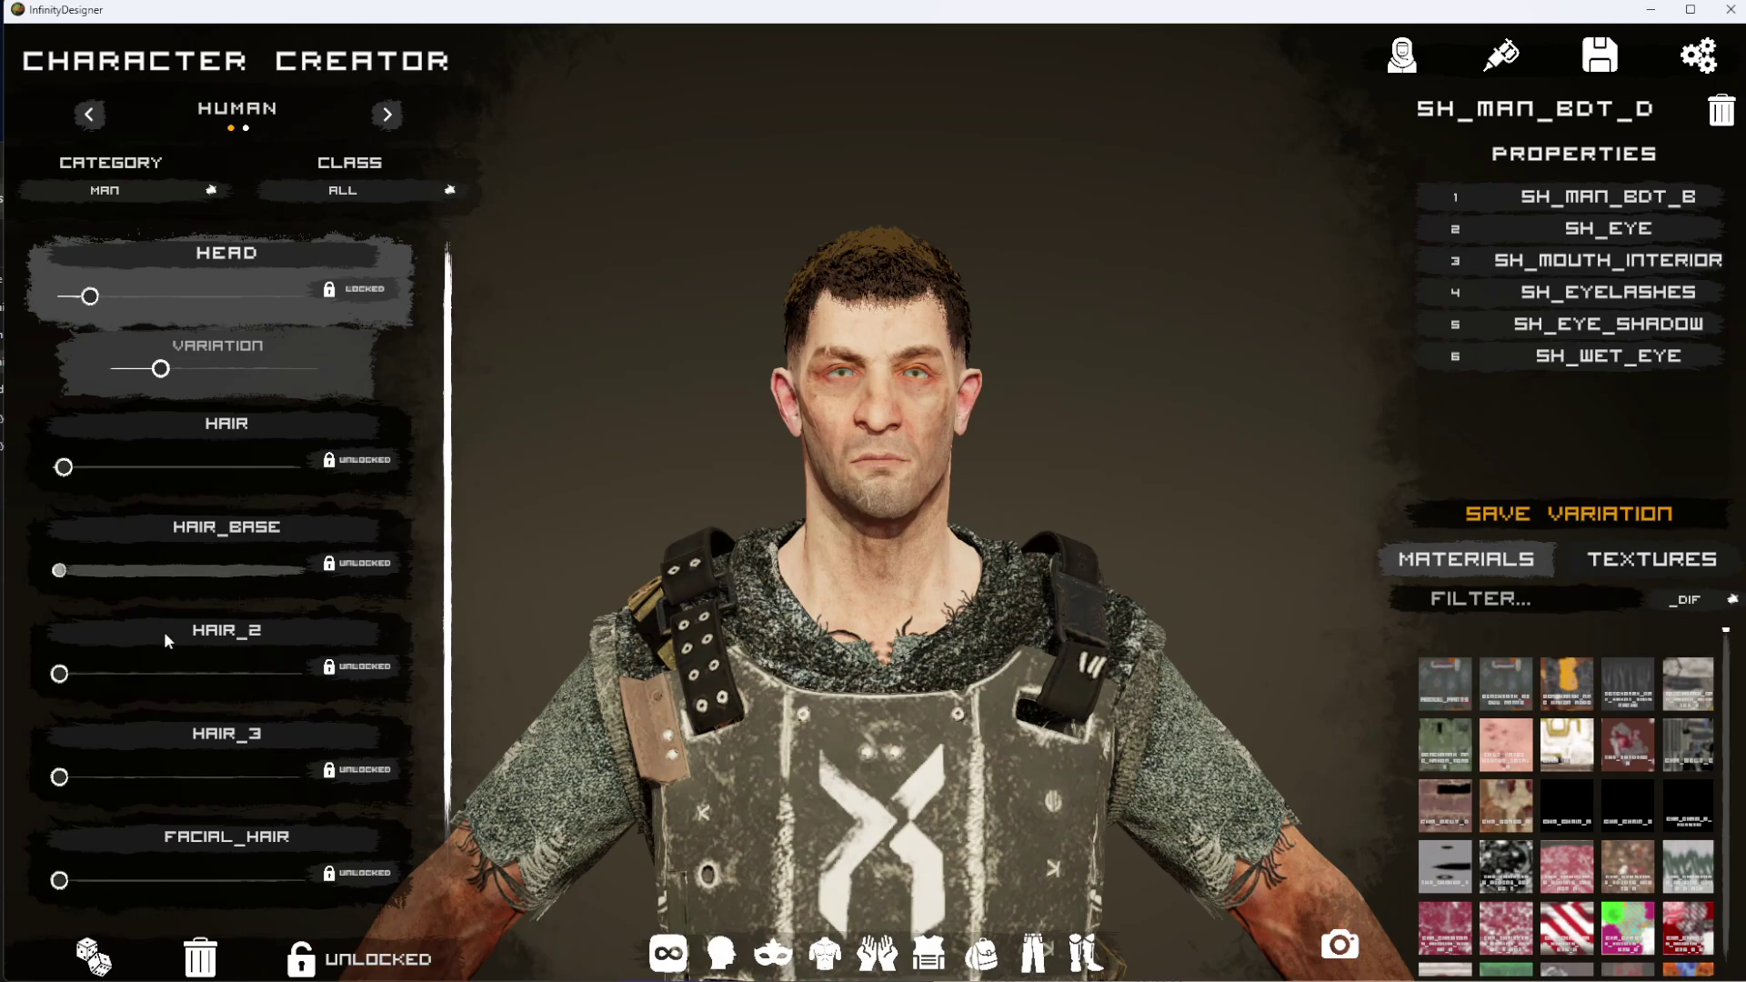
Randomize hair and beard until a dark shaggy fringe and SH_MAN_FACIAL_HAIR_G_0 stubble appear.
{"action": "left_click", "coordinate": [91, 965]}
{"action": "left_click", "coordinate": [91, 962]}
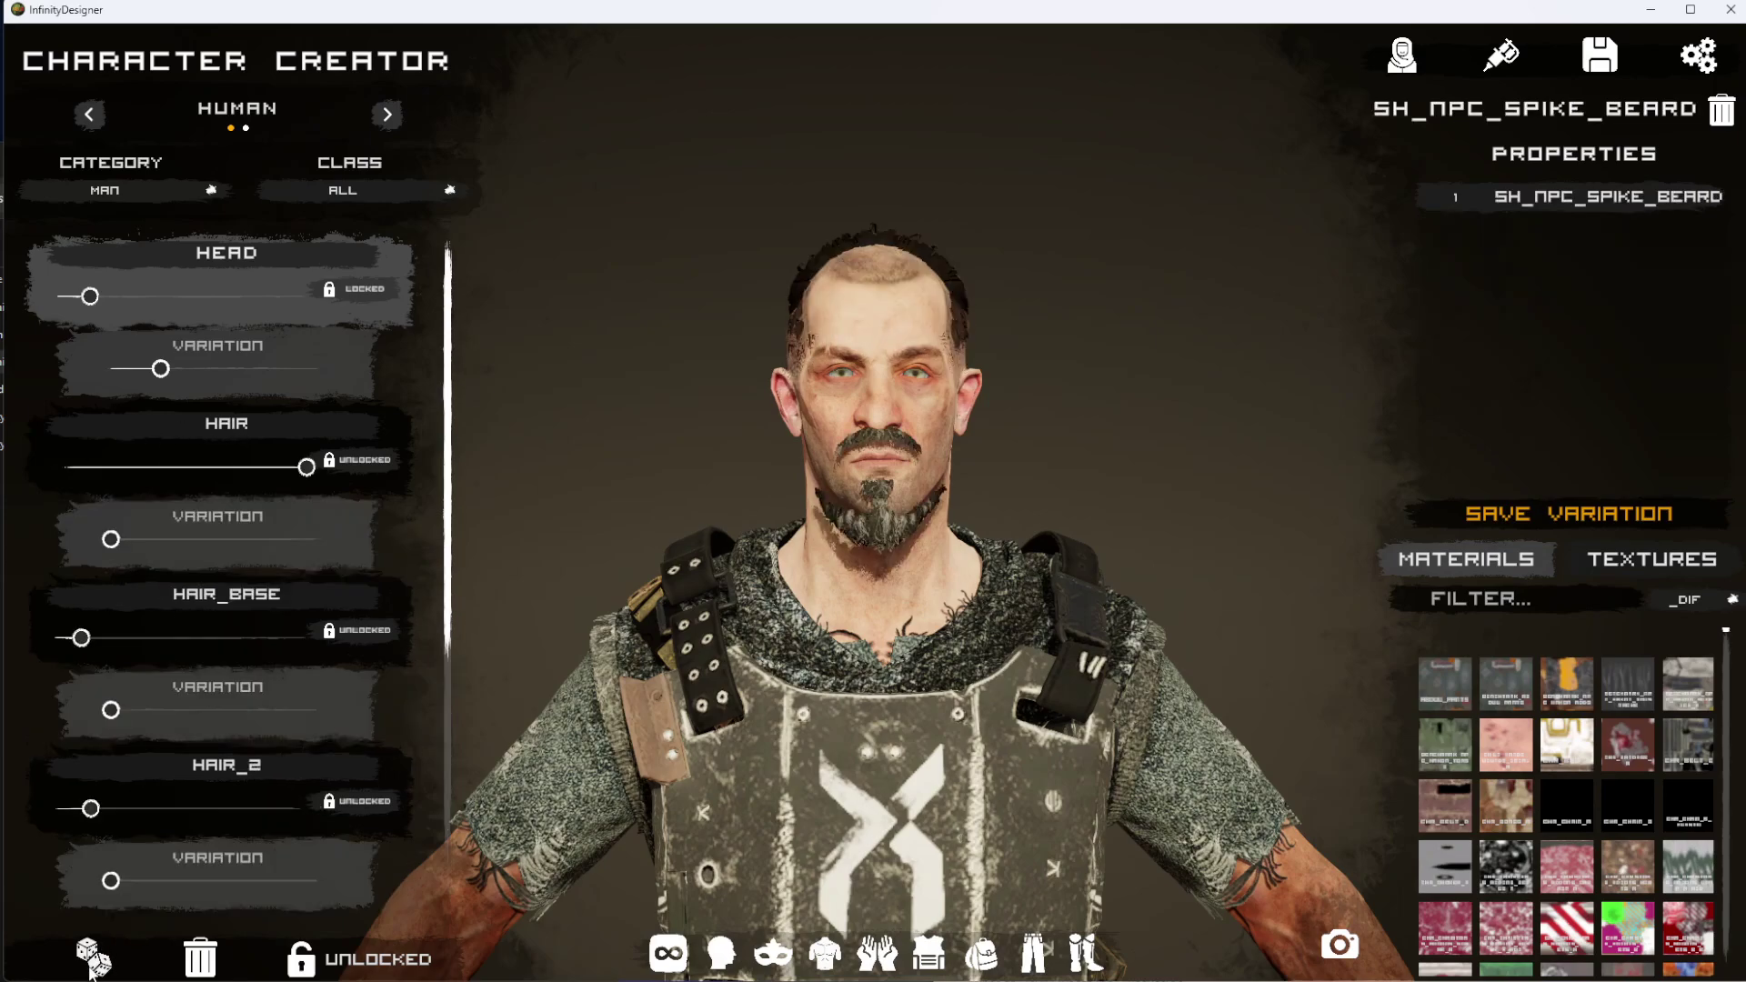
{"action": "left_click", "coordinate": [90, 962]}
{"action": "left_click", "coordinate": [91, 964]}
{"action": "left_click", "coordinate": [91, 964]}
{"action": "left_click", "coordinate": [91, 964]}
{"action": "left_click", "coordinate": [91, 963]}
{"action": "left_click", "coordinate": [91, 964]}
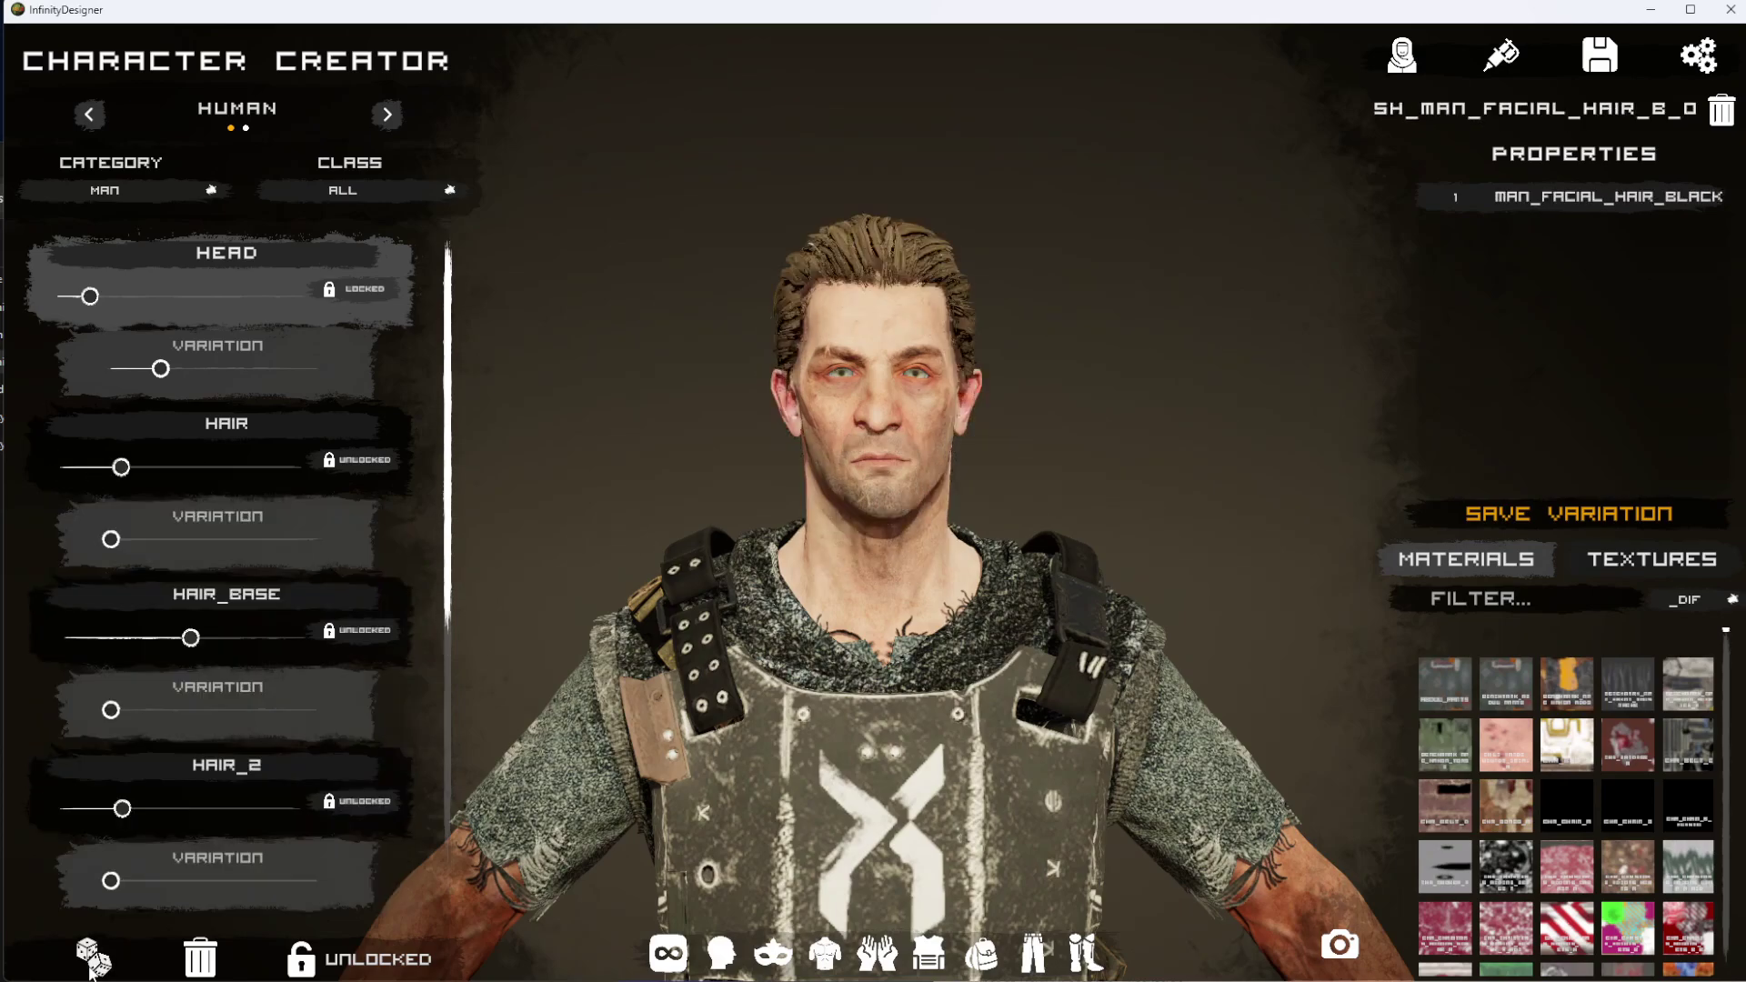
{"action": "left_click", "coordinate": [91, 964]}
{"action": "left_click", "coordinate": [91, 964]}
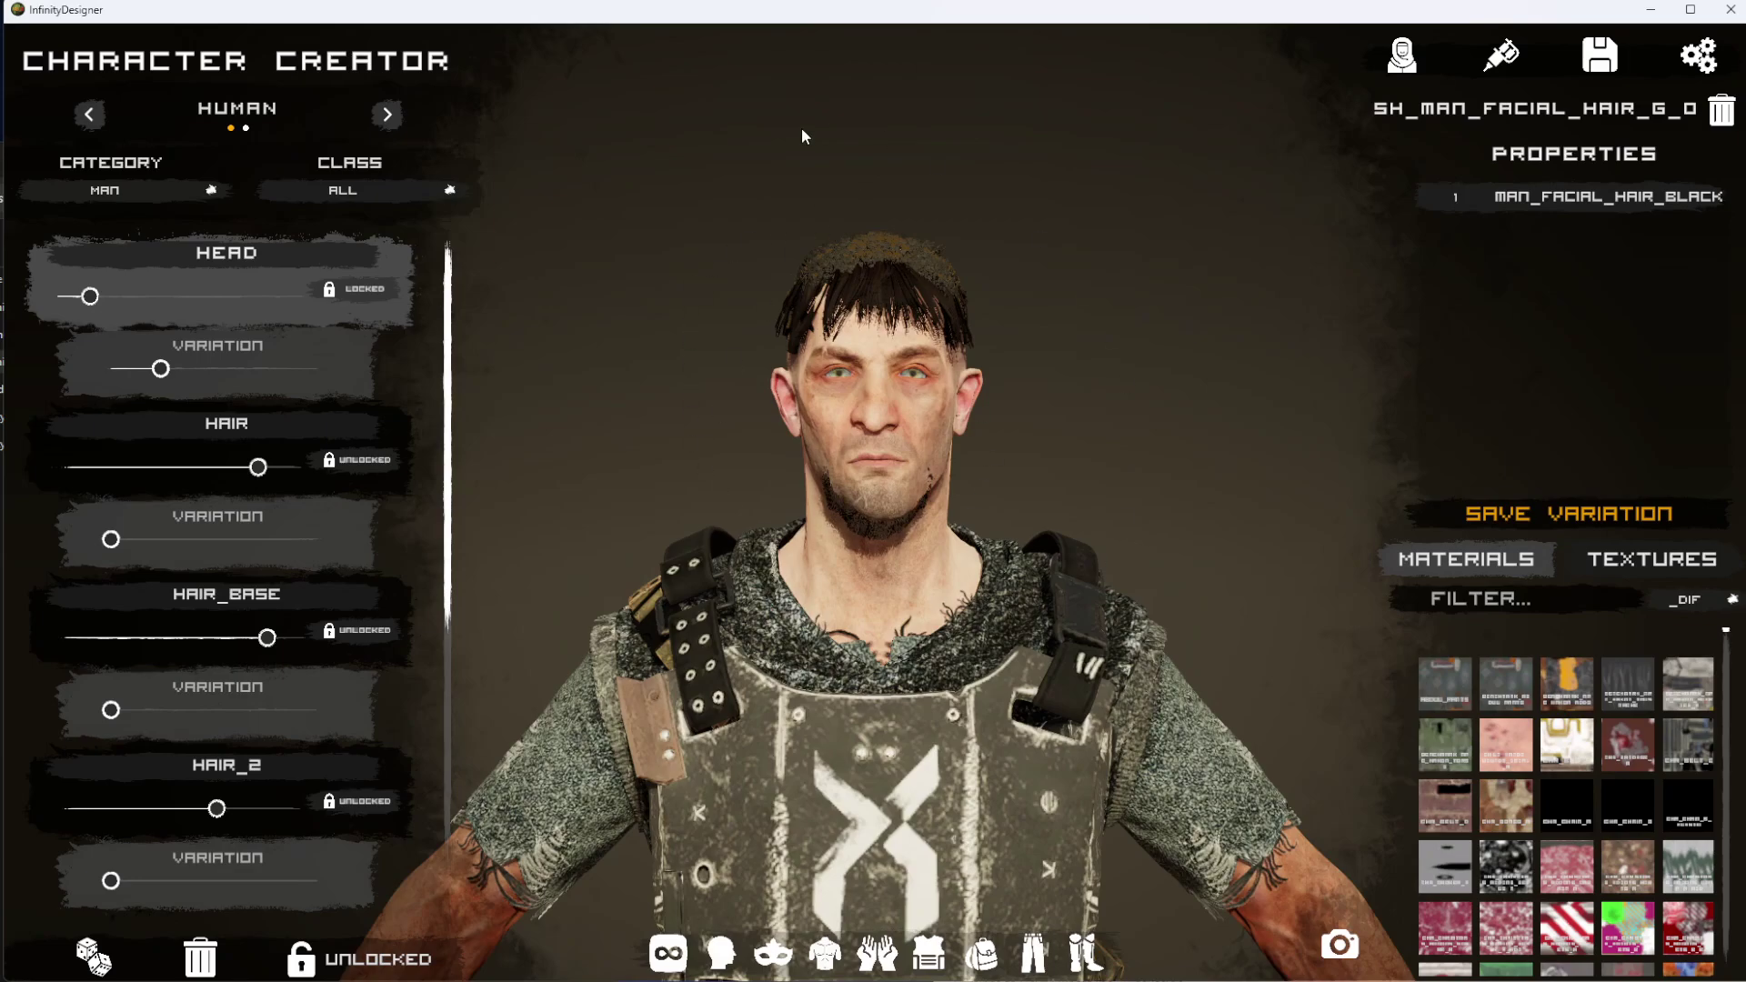
Strip the shaggy hair and beard, then fit the bald SH_DLC_OPERA_NPC_TETSUO head.
{"action": "left_click_drag", "start_coordinate": [852, 490], "coordinate": [641, 522]}
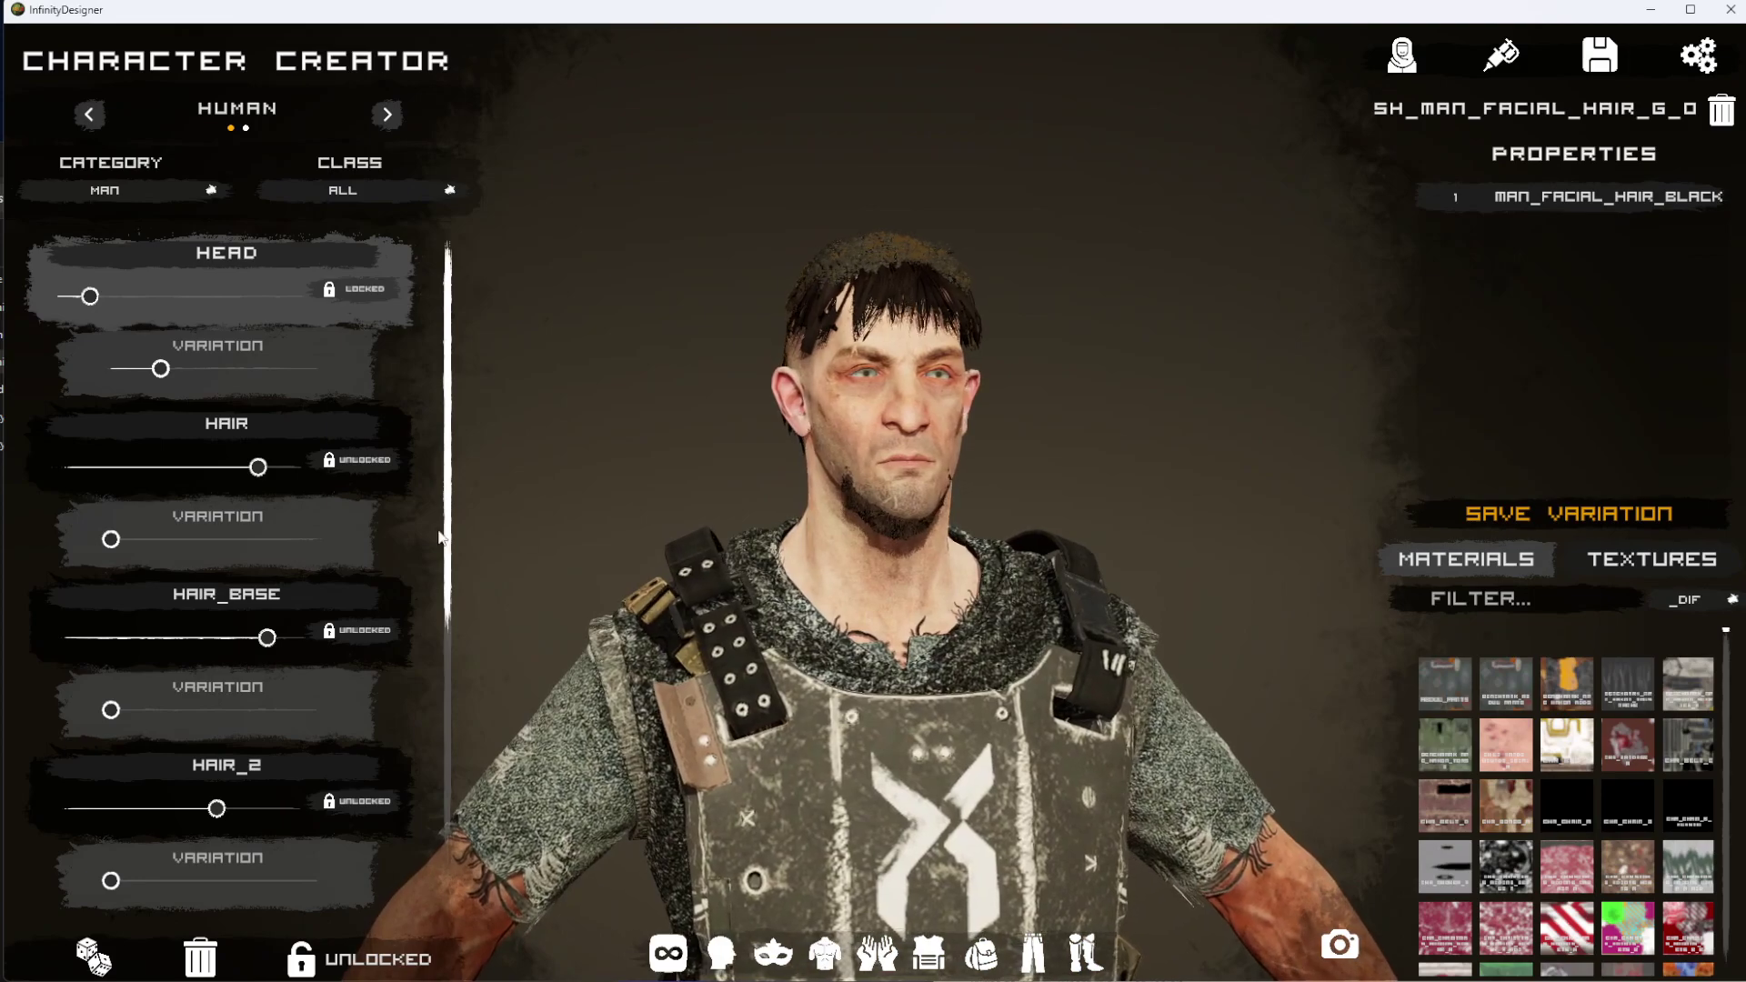
{"action": "left_click_drag", "start_coordinate": [301, 486], "coordinate": [232, 484]}
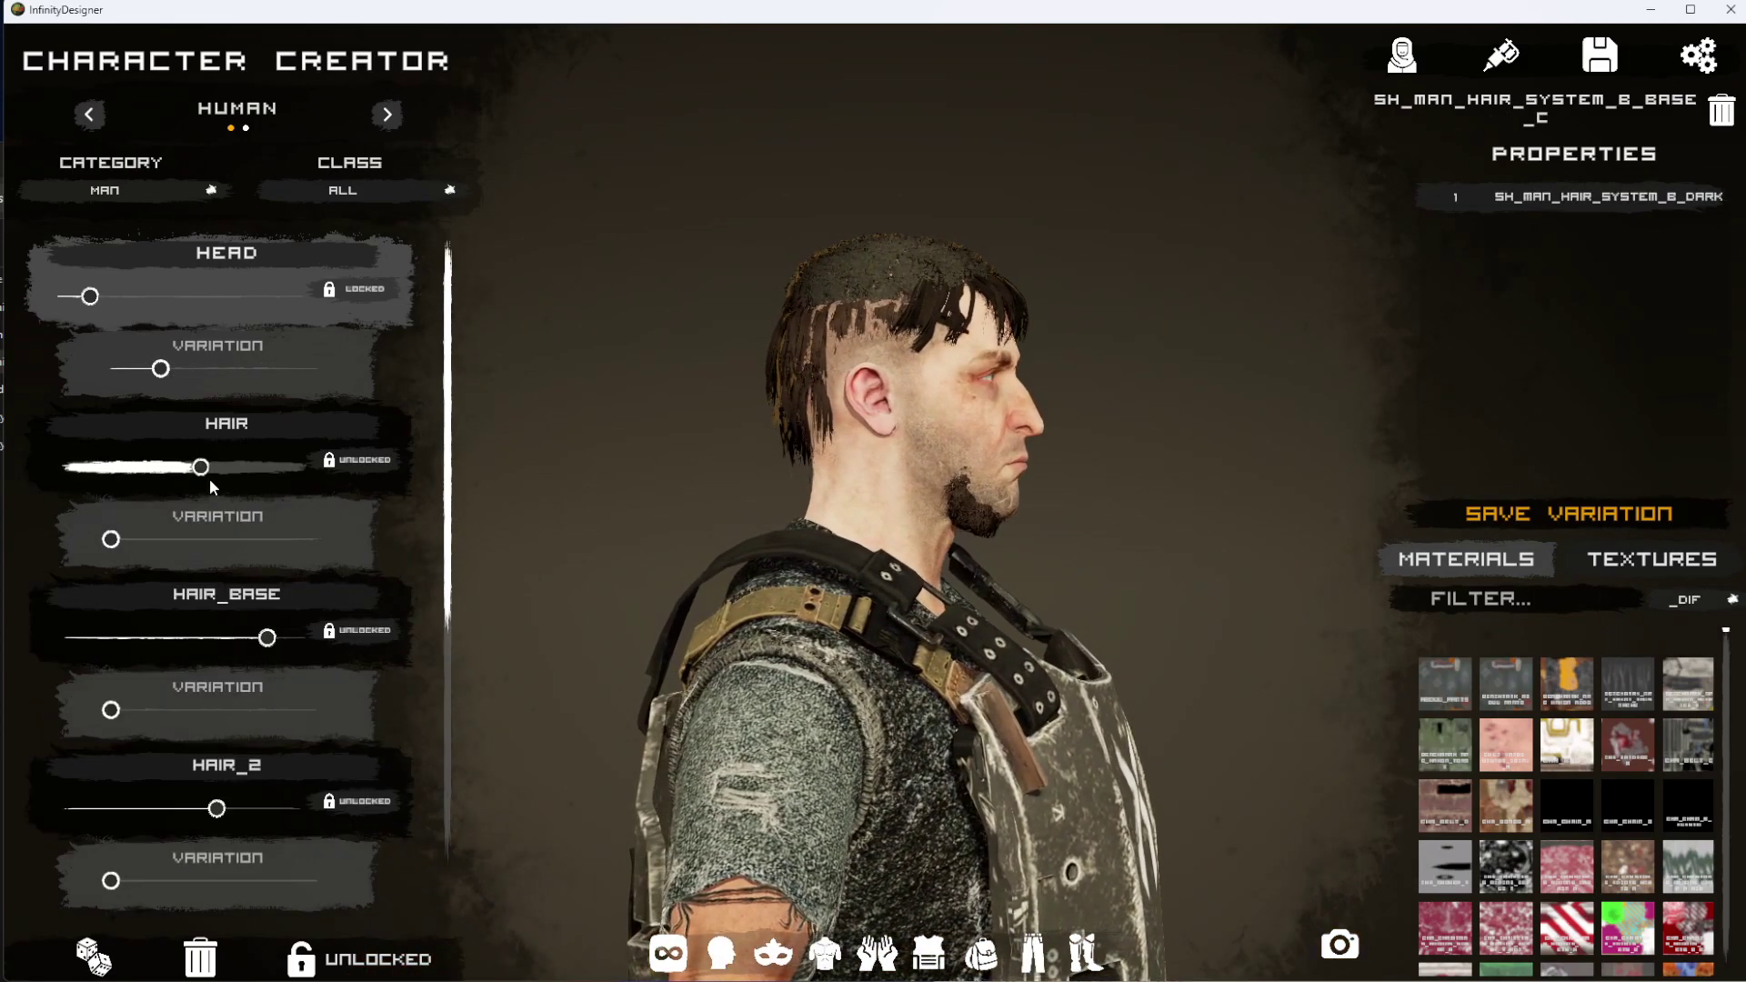
{"action": "mouse_move", "coordinate": [269, 642]}
{"action": "left_mouse_down"}
{"action": "mouse_move", "coordinate": [226, 639]}
{"action": "mouse_move", "coordinate": [257, 638]}
{"action": "left_mouse_up"}
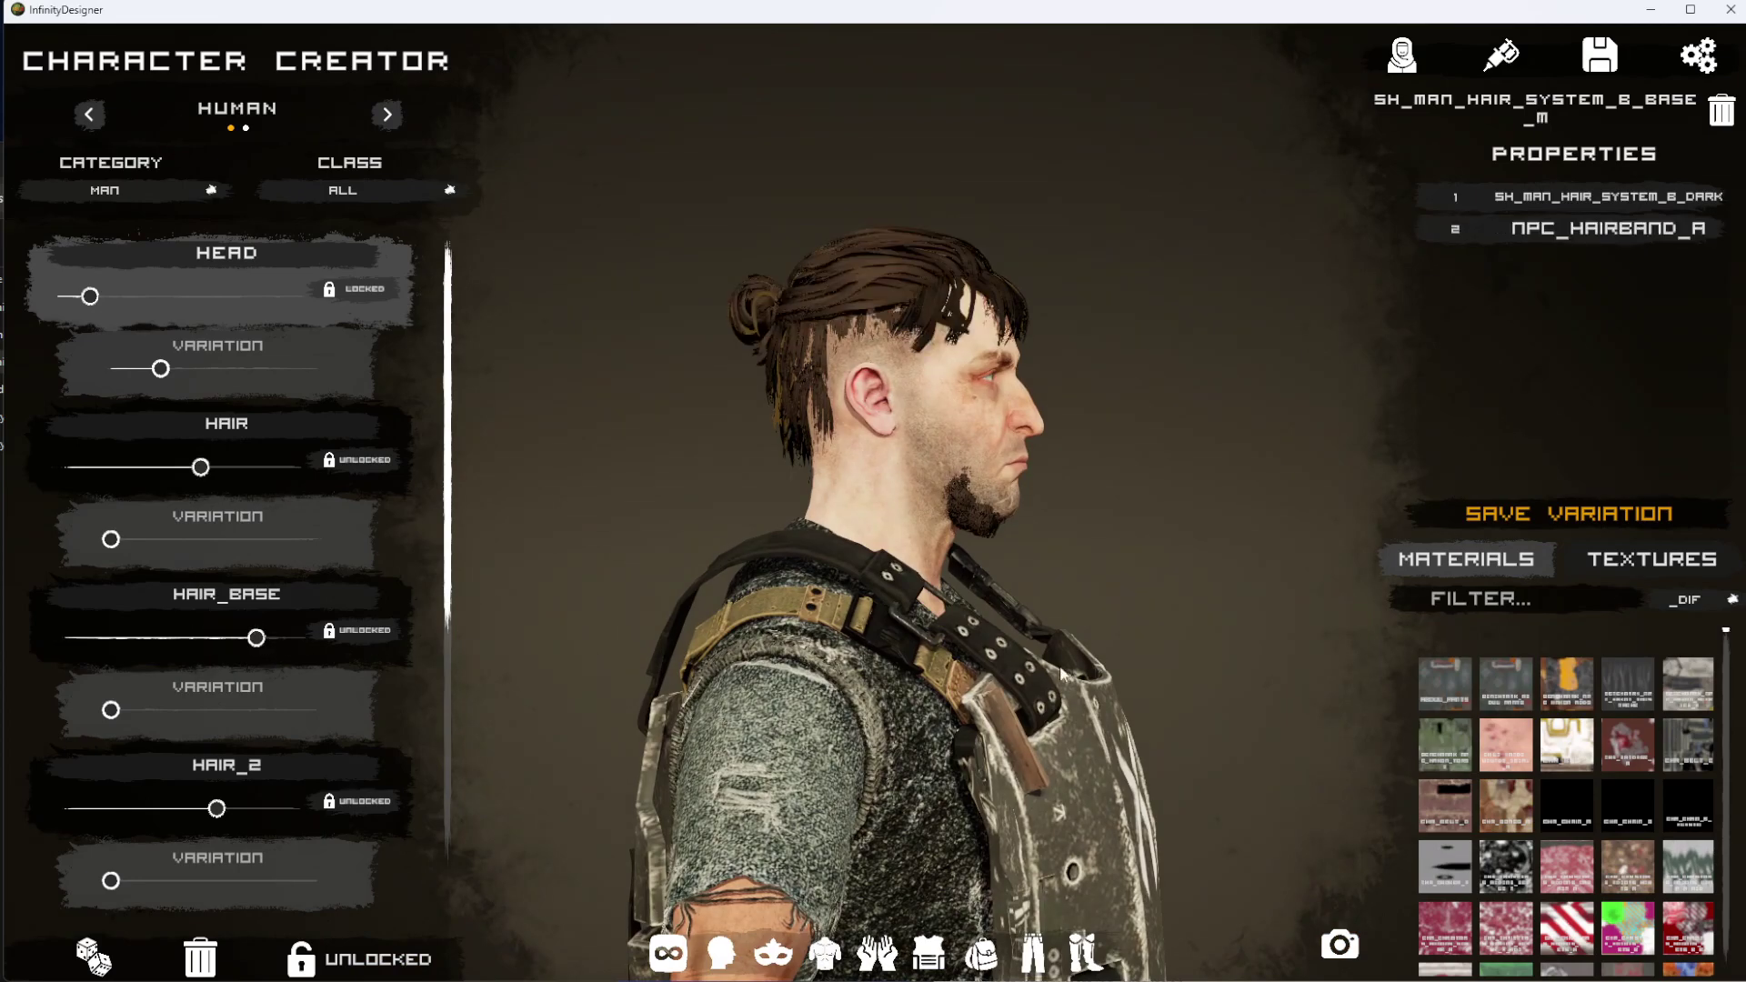
{"action": "mouse_move", "coordinate": [219, 467]}
{"action": "left_mouse_down"}
{"action": "mouse_move", "coordinate": [253, 467]}
{"action": "mouse_move", "coordinate": [58, 468]}
{"action": "mouse_move", "coordinate": [220, 469]}
{"action": "left_mouse_up"}
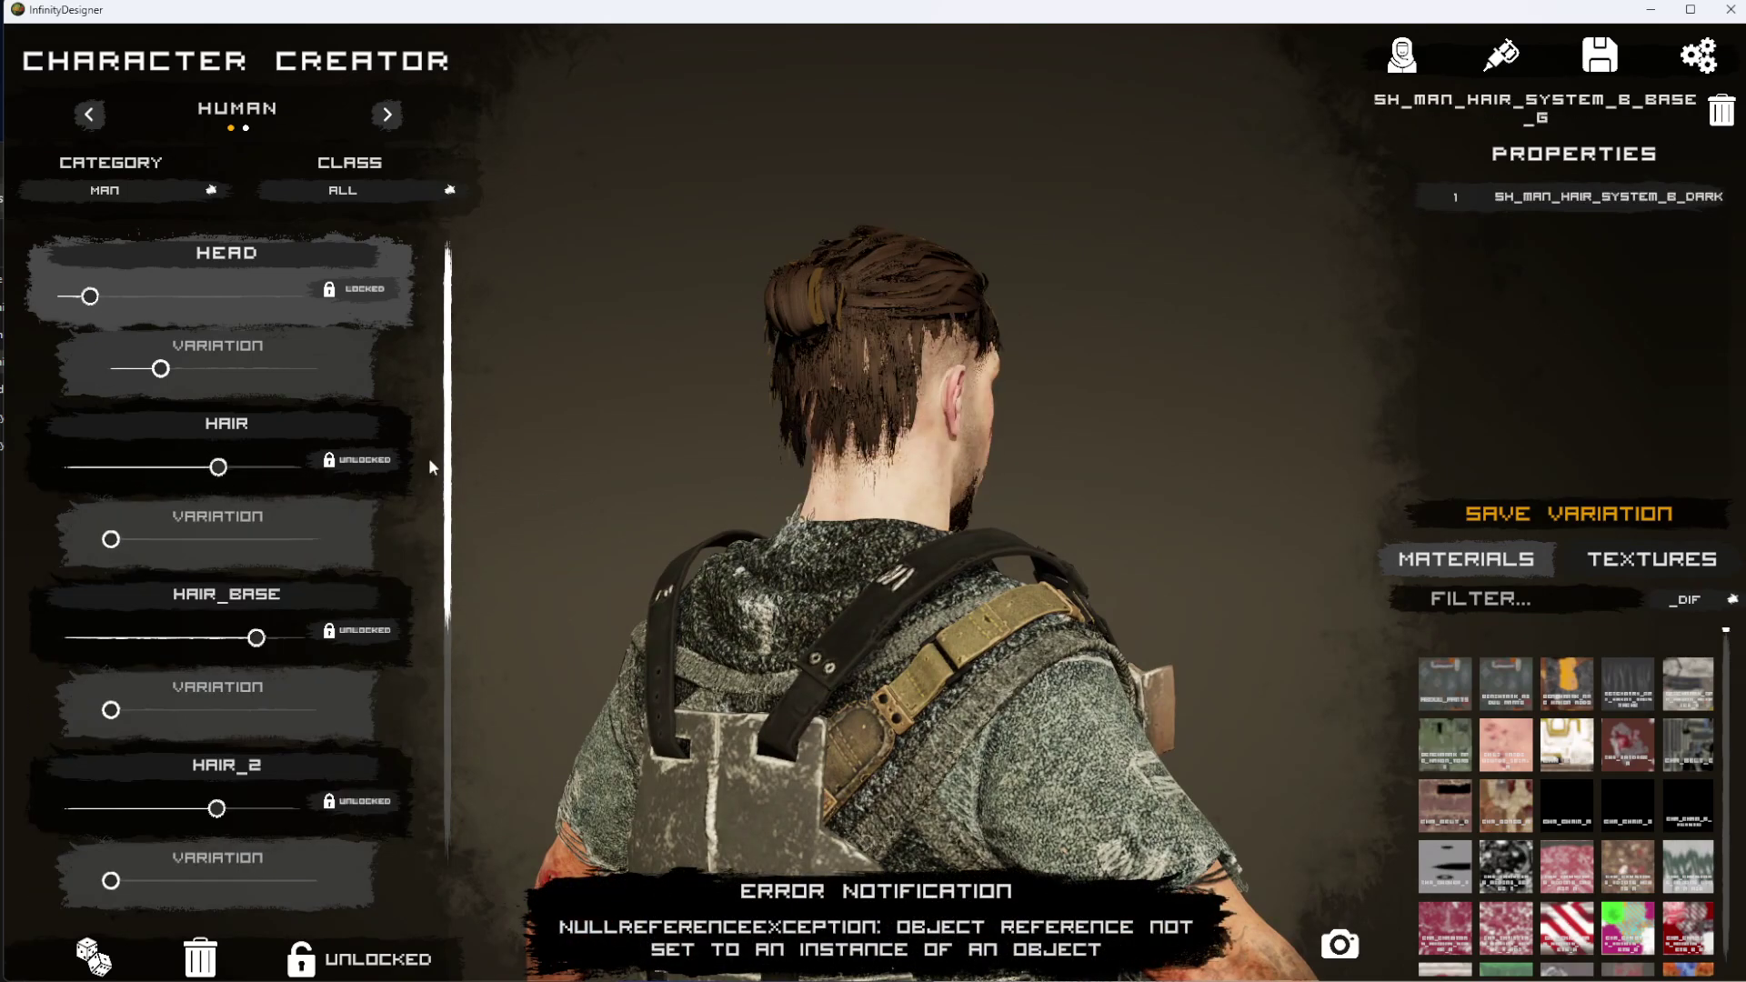
{"action": "left_click_drag", "start_coordinate": [159, 475], "coordinate": [58, 469]}
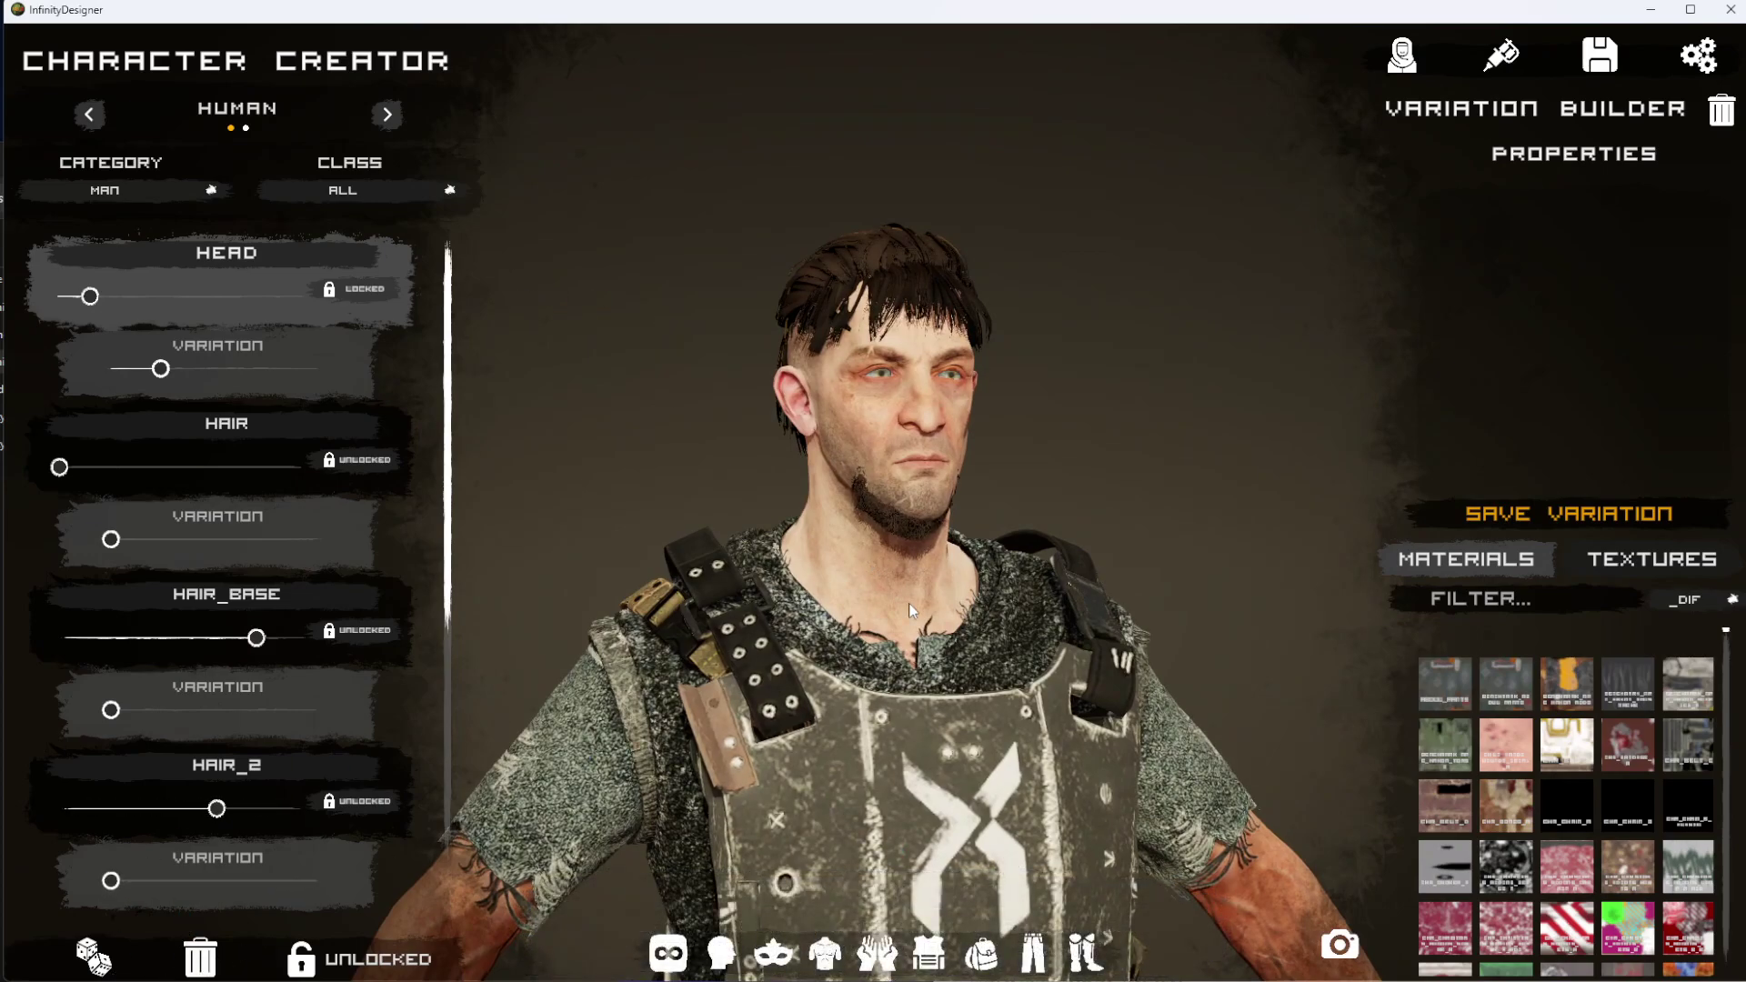
{"action": "left_click", "coordinate": [200, 964]}
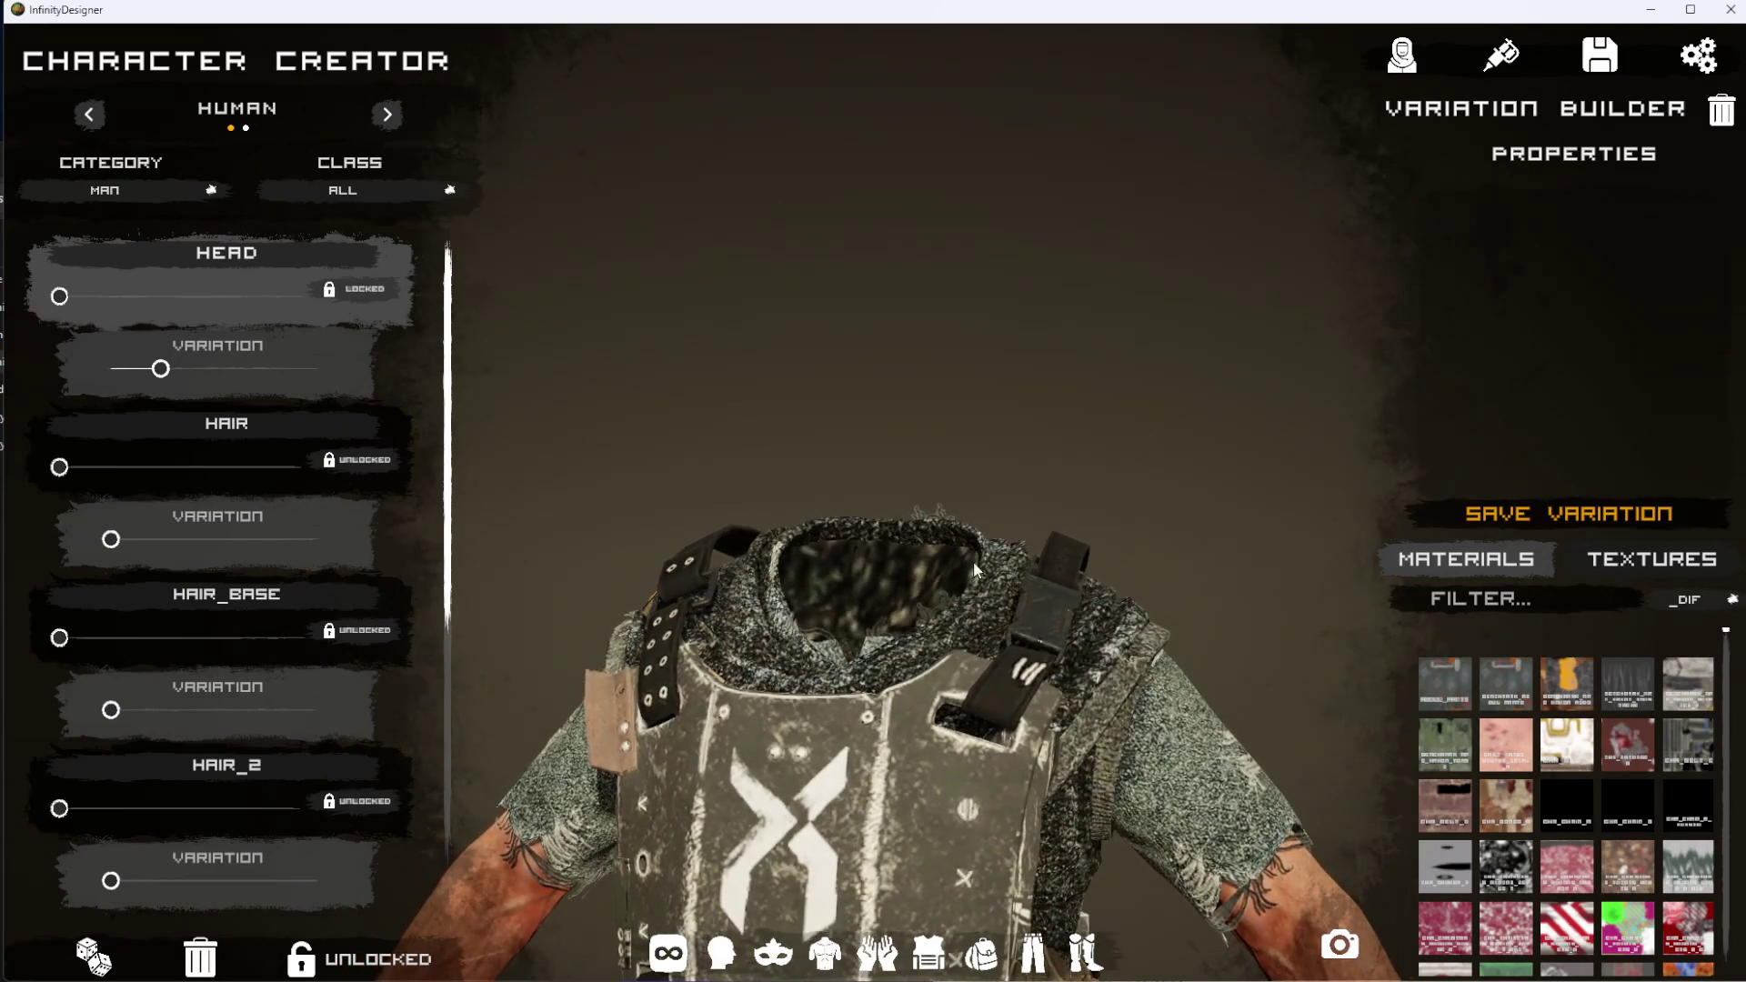
{"action": "left_click_drag", "start_coordinate": [59, 295], "coordinate": [74, 296]}
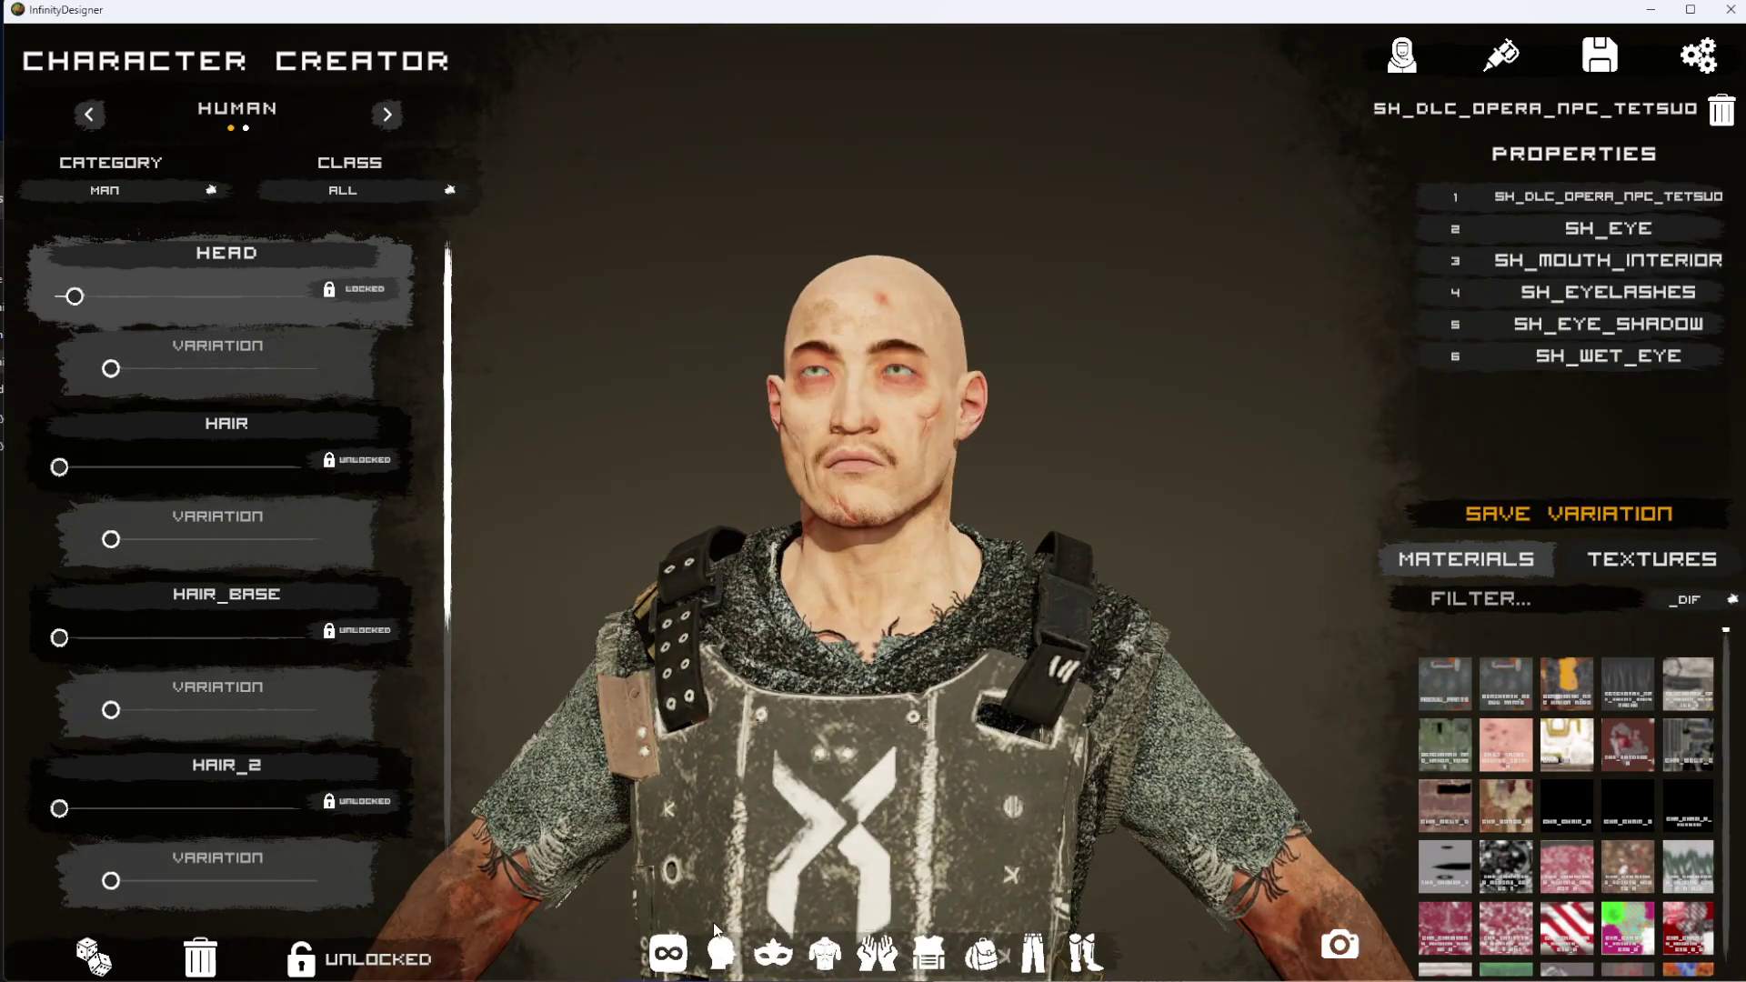
Reset the part category filter to ALL and clear the character from the stage.
{"action": "left_click", "coordinate": [668, 955]}
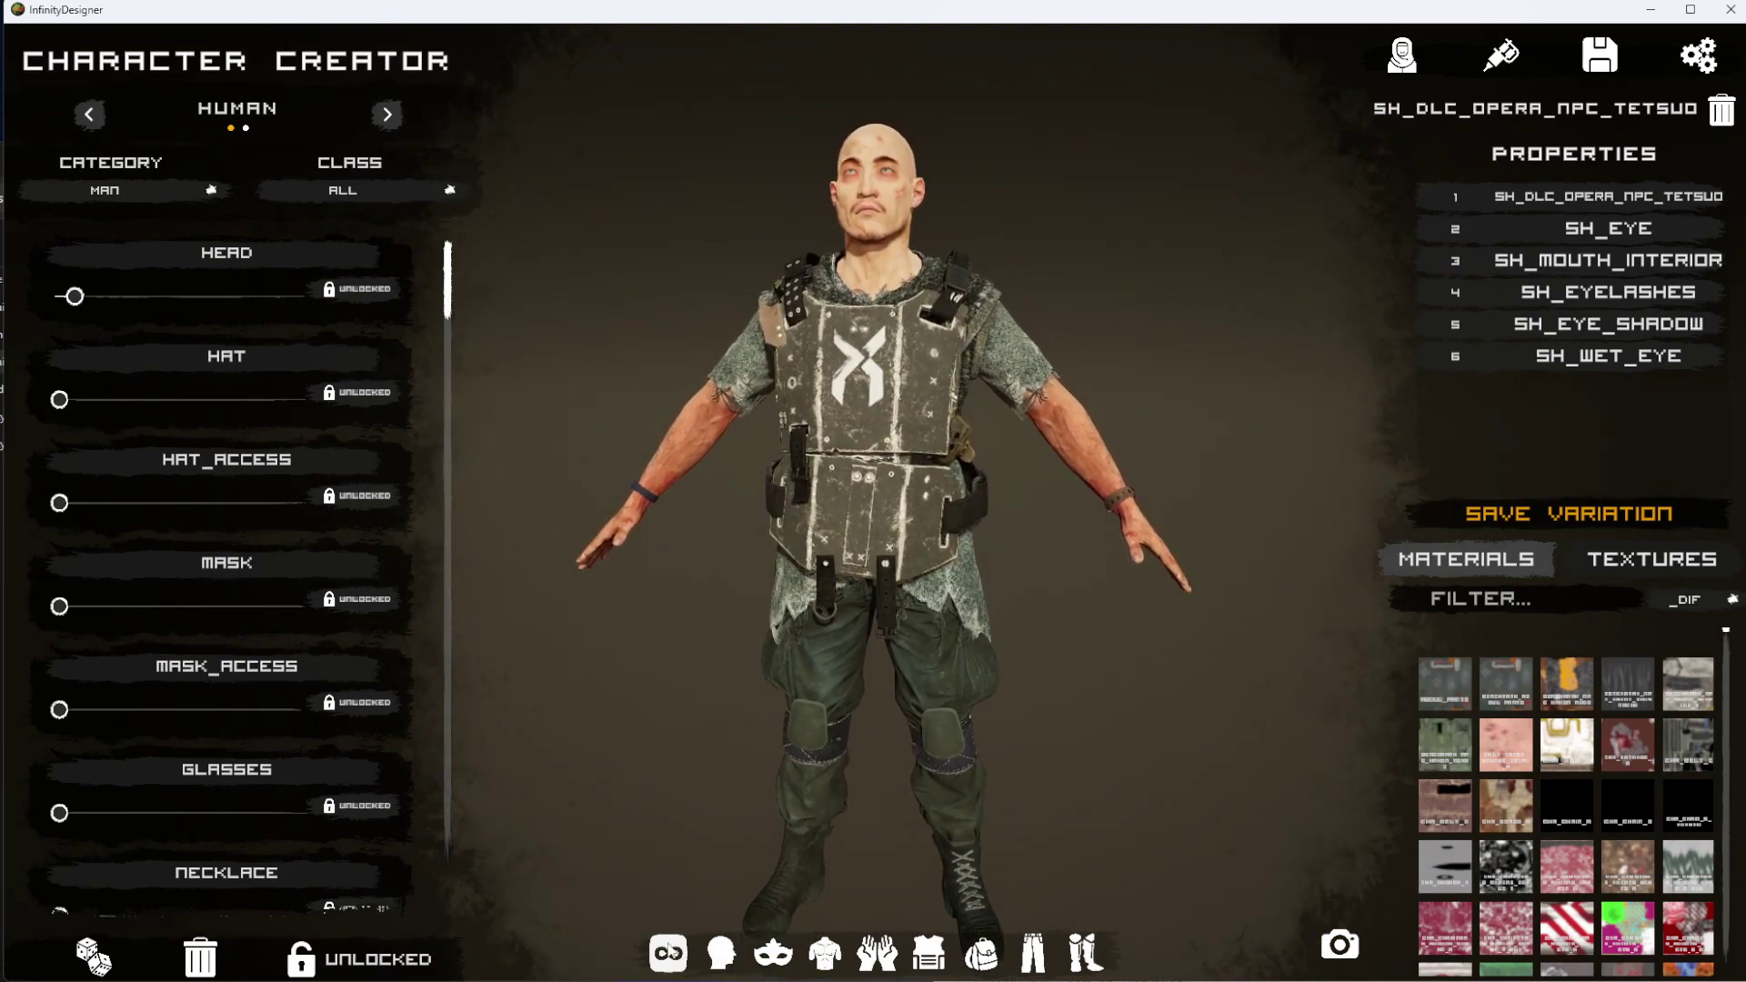
{"action": "left_click", "coordinate": [100, 193]}
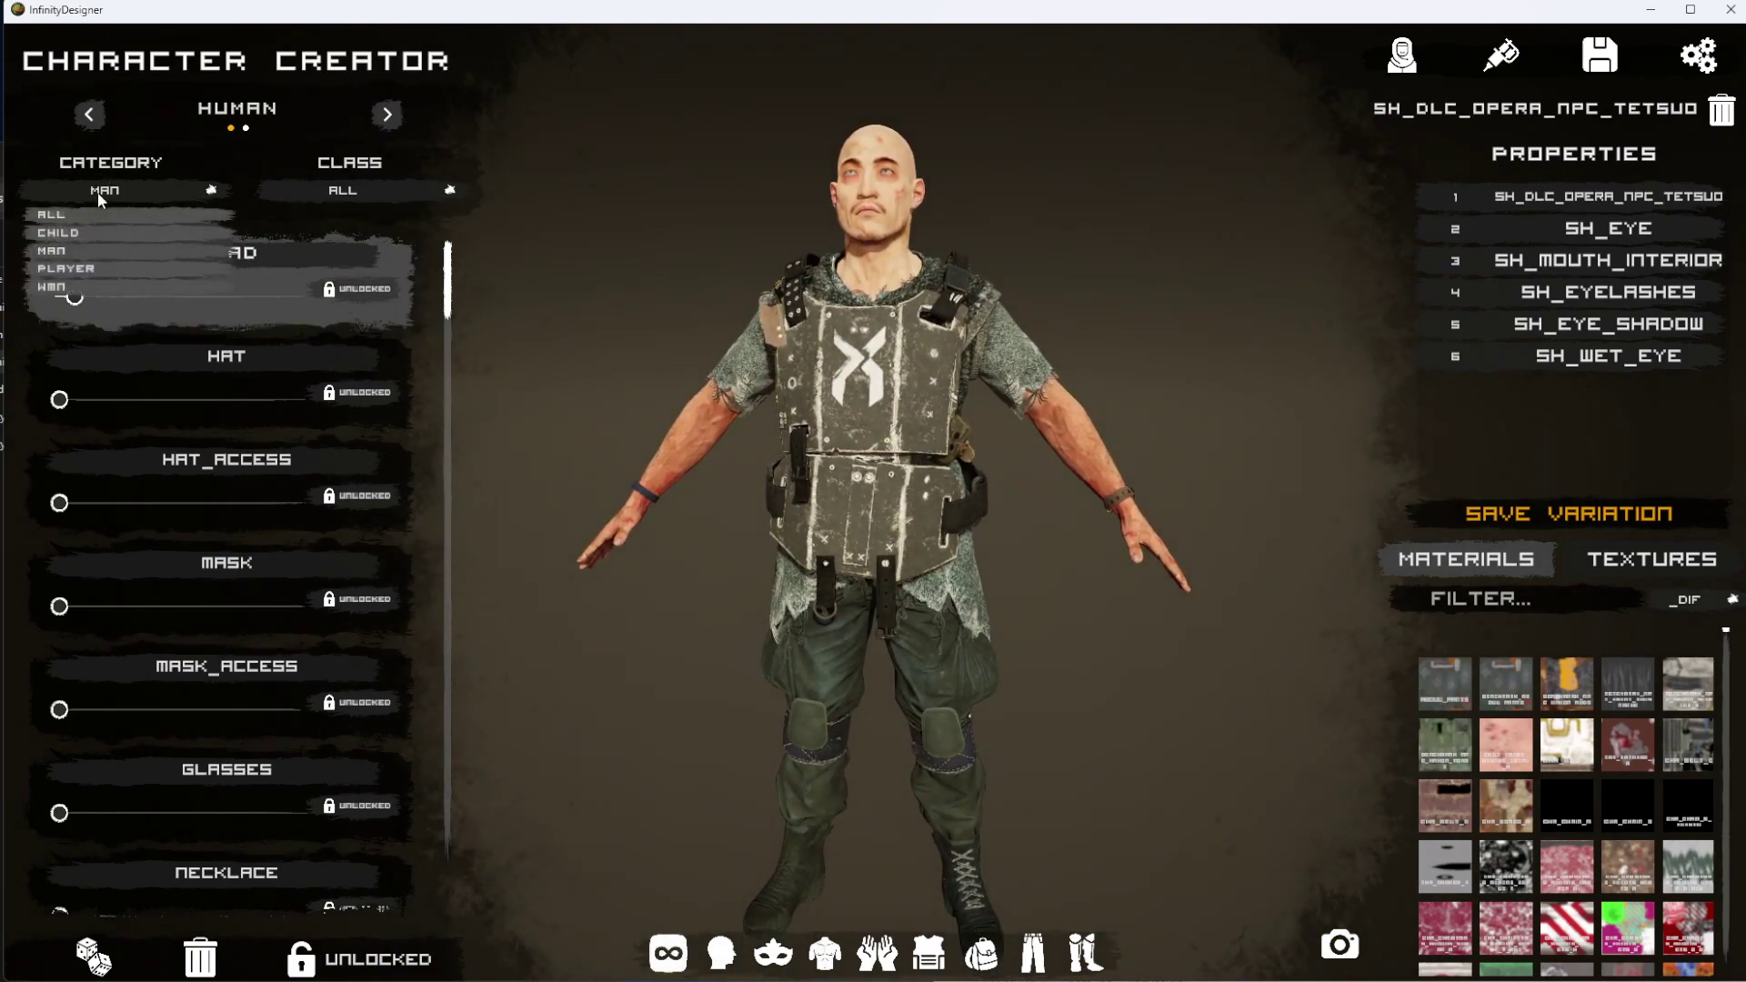
{"action": "left_click", "coordinate": [53, 213]}
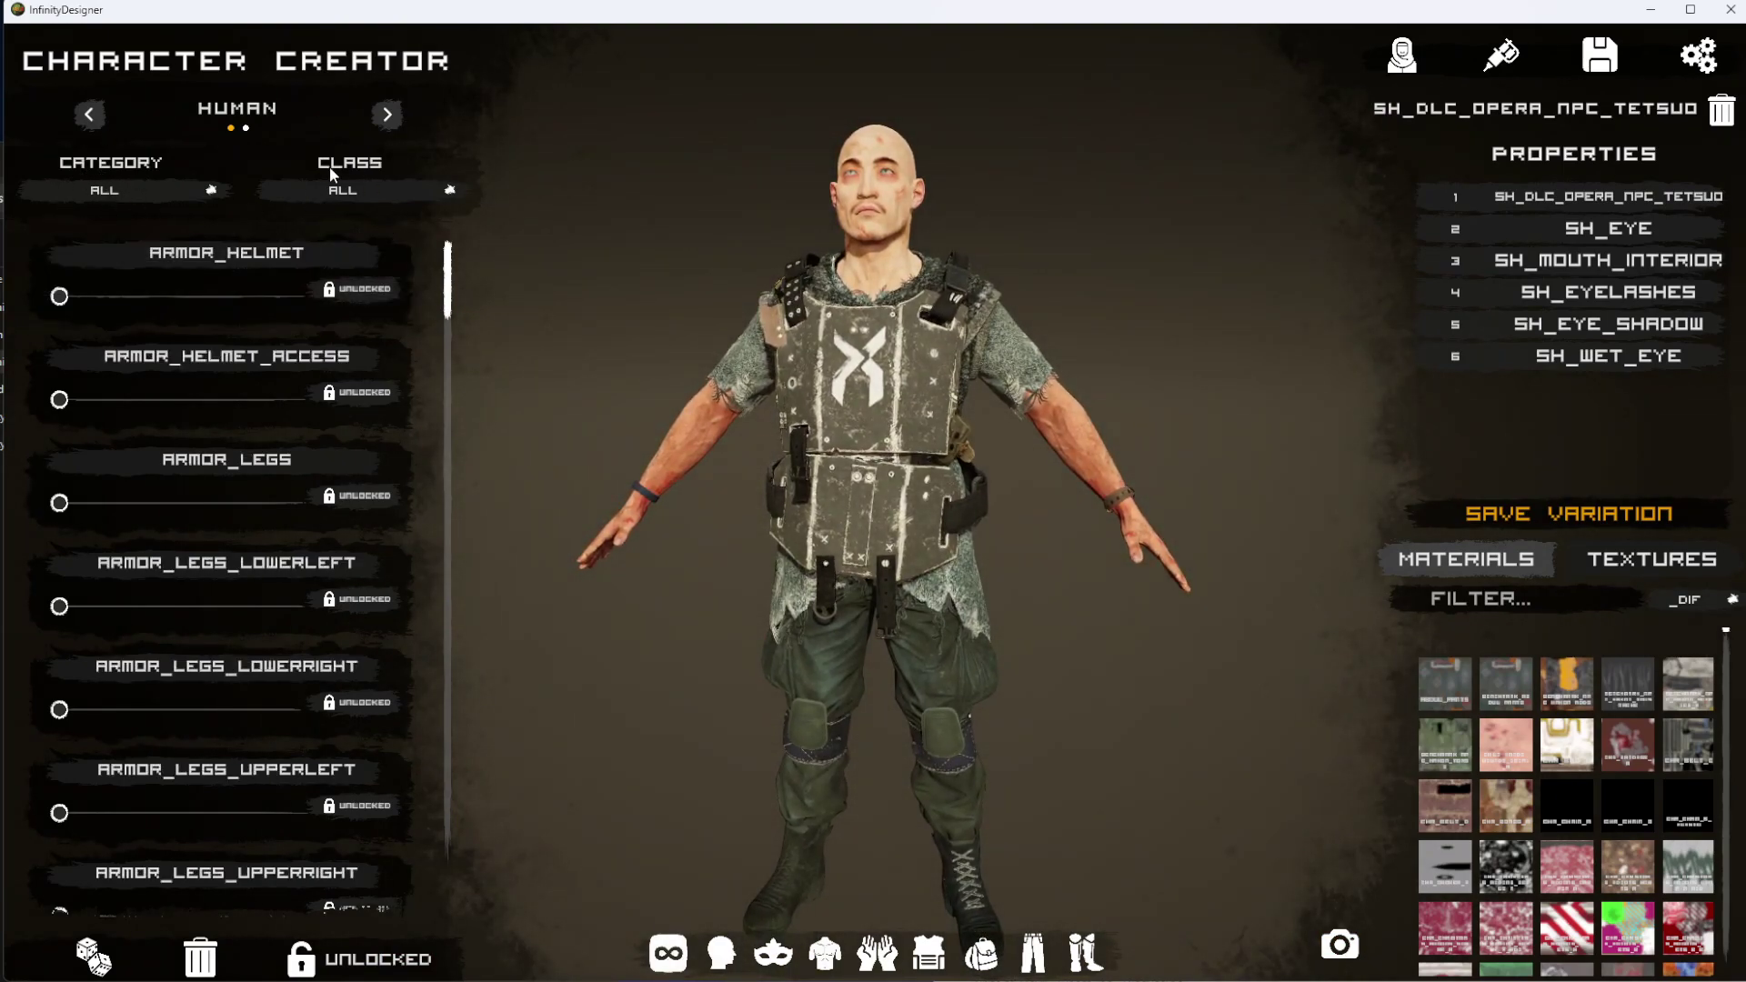
{"action": "left_click", "coordinate": [206, 968]}
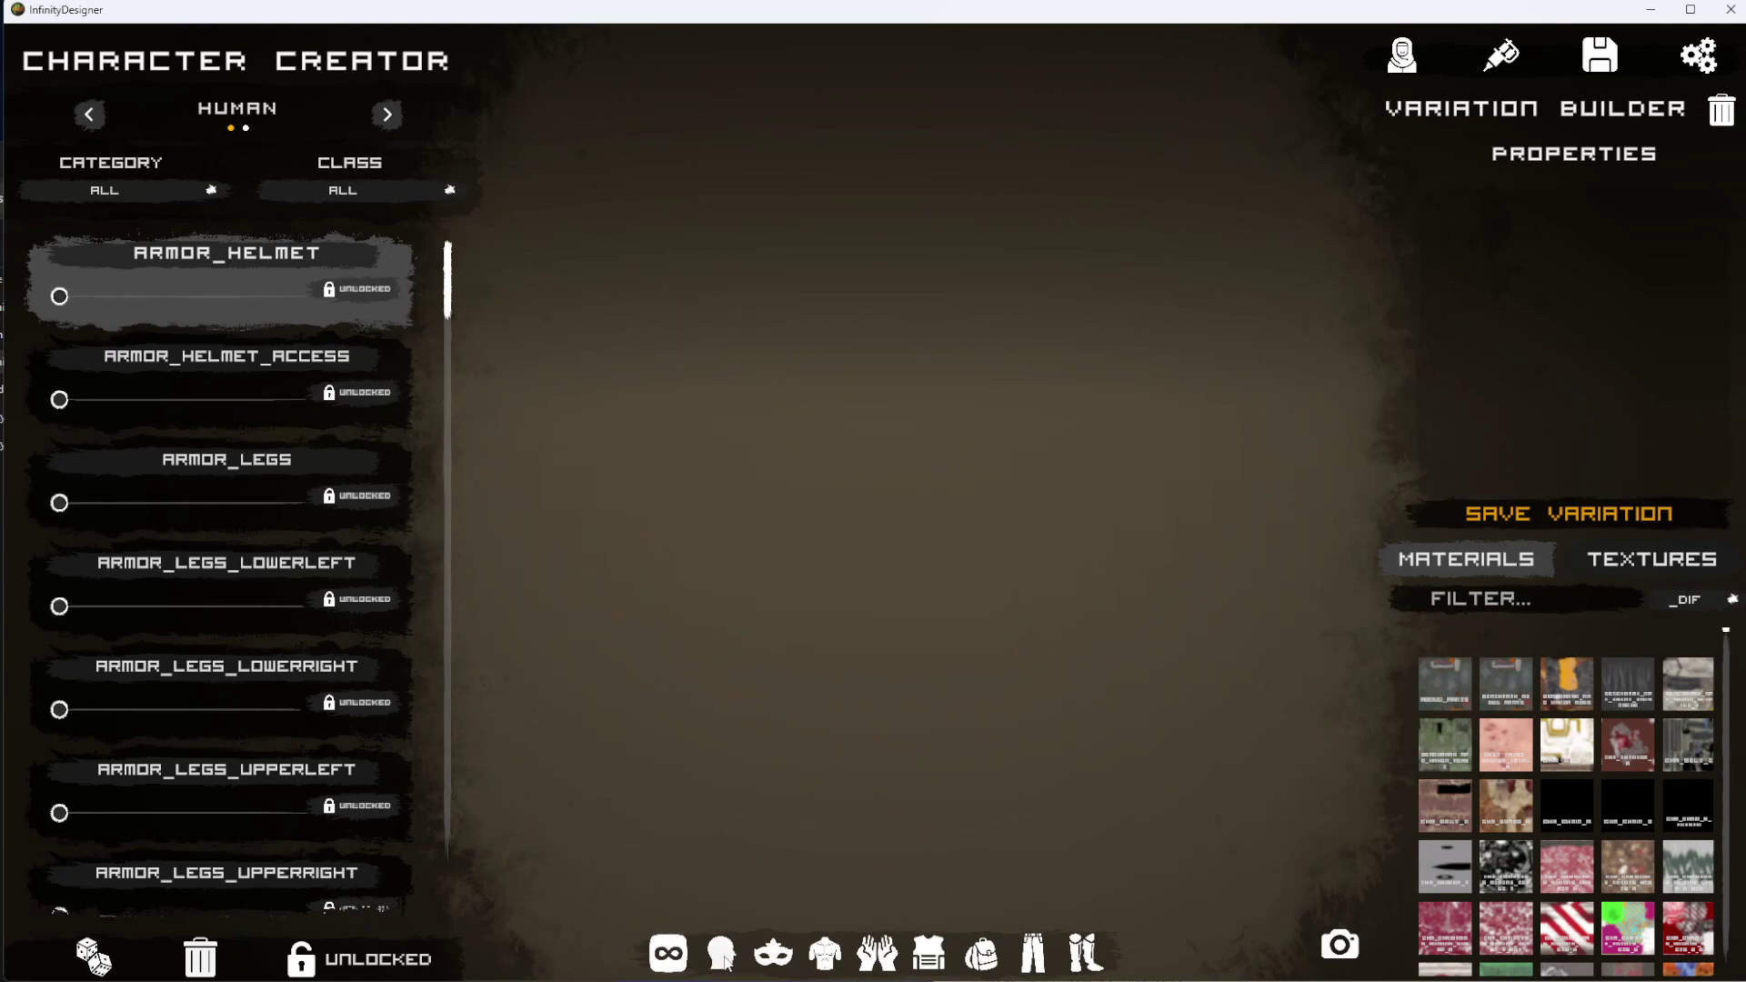
Randomize the character repeatedly until it wears a white hood, red goggles and caged mask.
{"action": "left_click", "coordinate": [94, 957]}
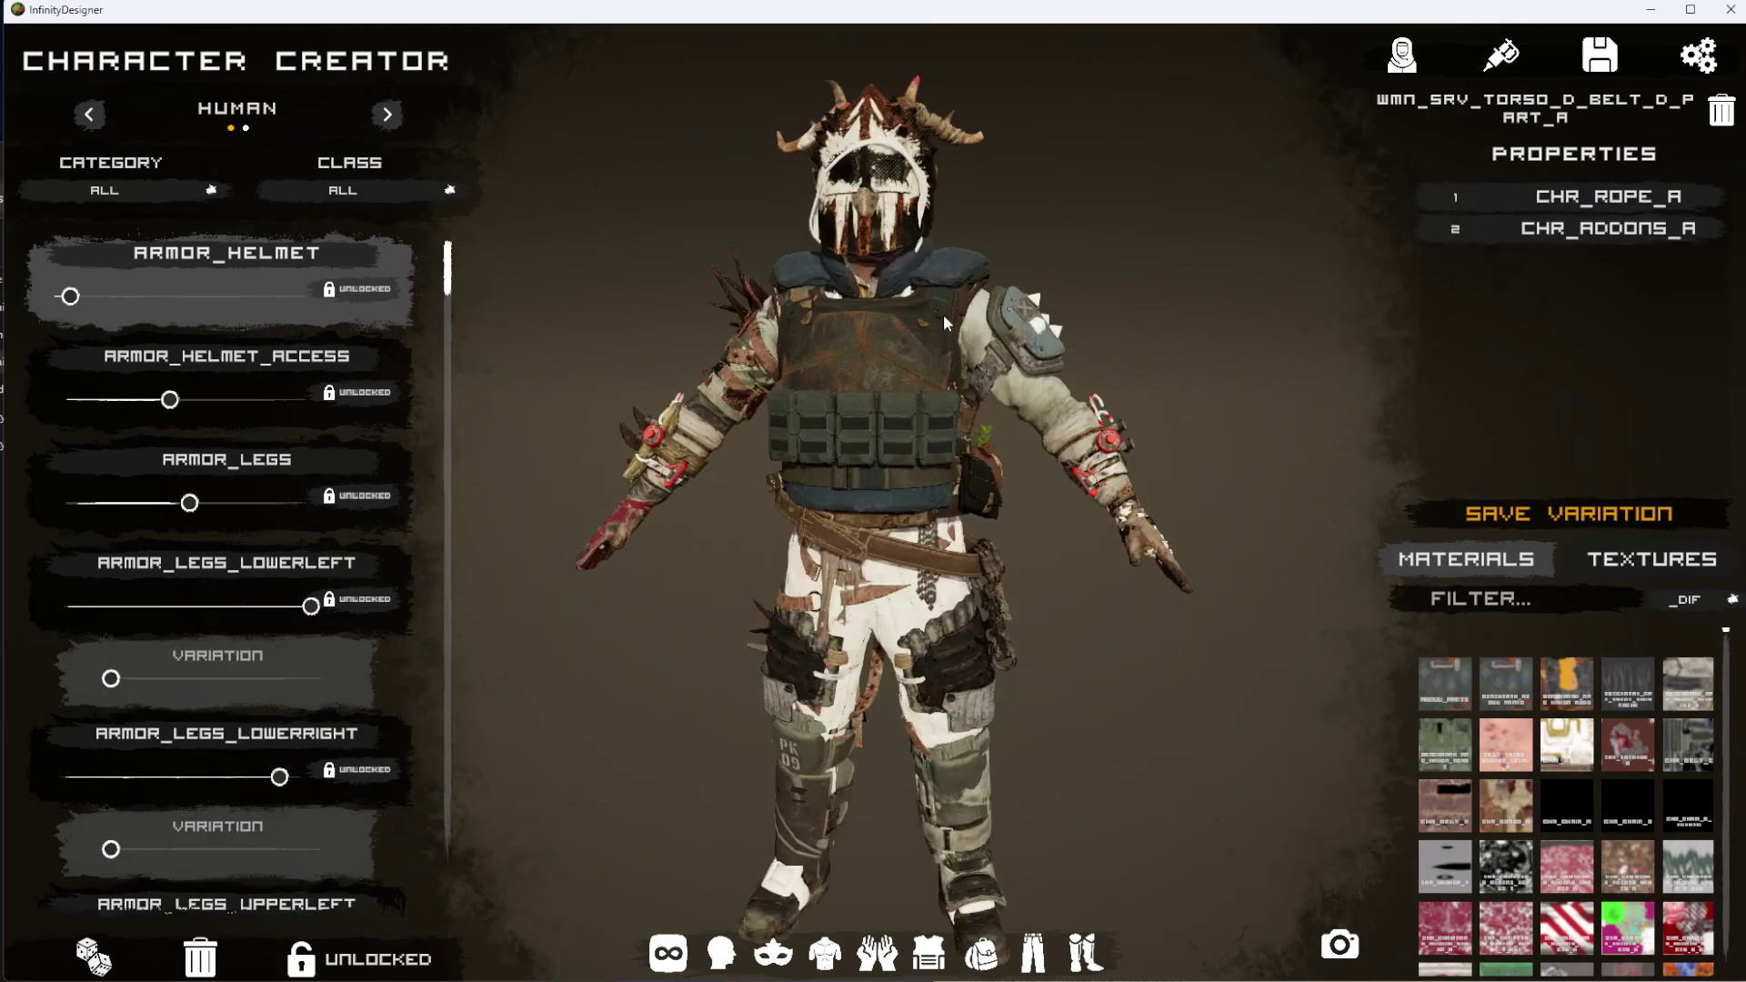
{"action": "left_click", "coordinate": [94, 956]}
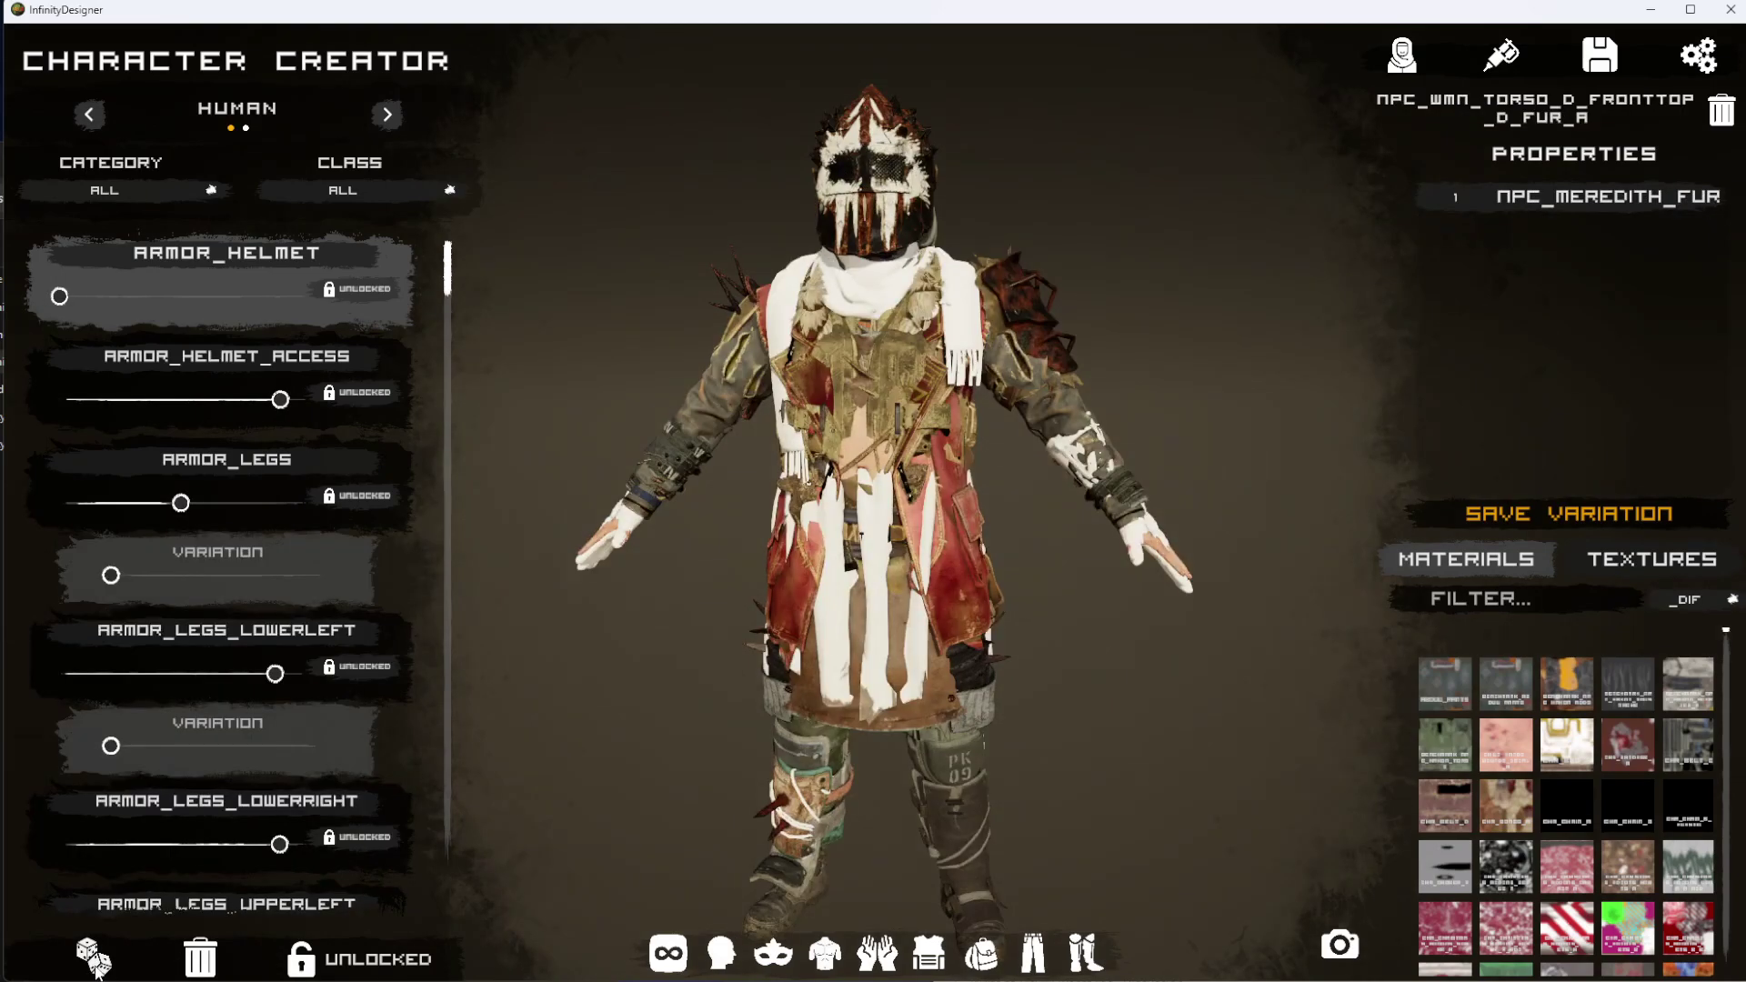
{"action": "left_click", "coordinate": [94, 956]}
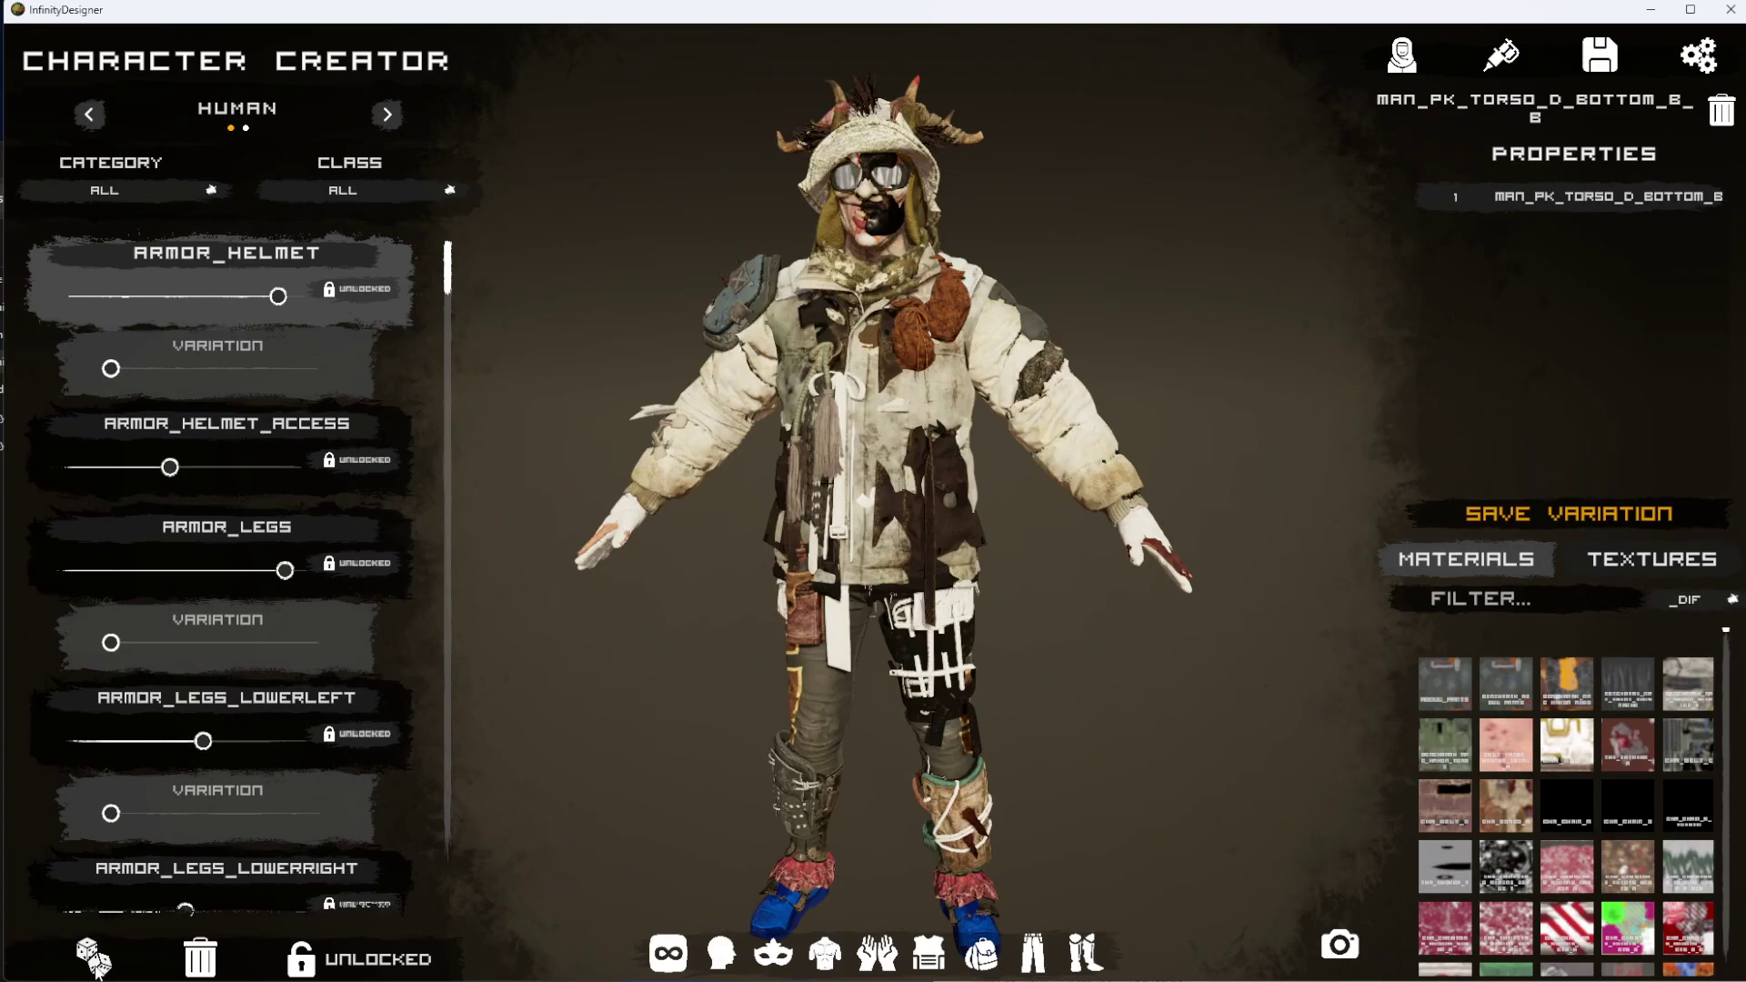
{"action": "left_click", "coordinate": [94, 956]}
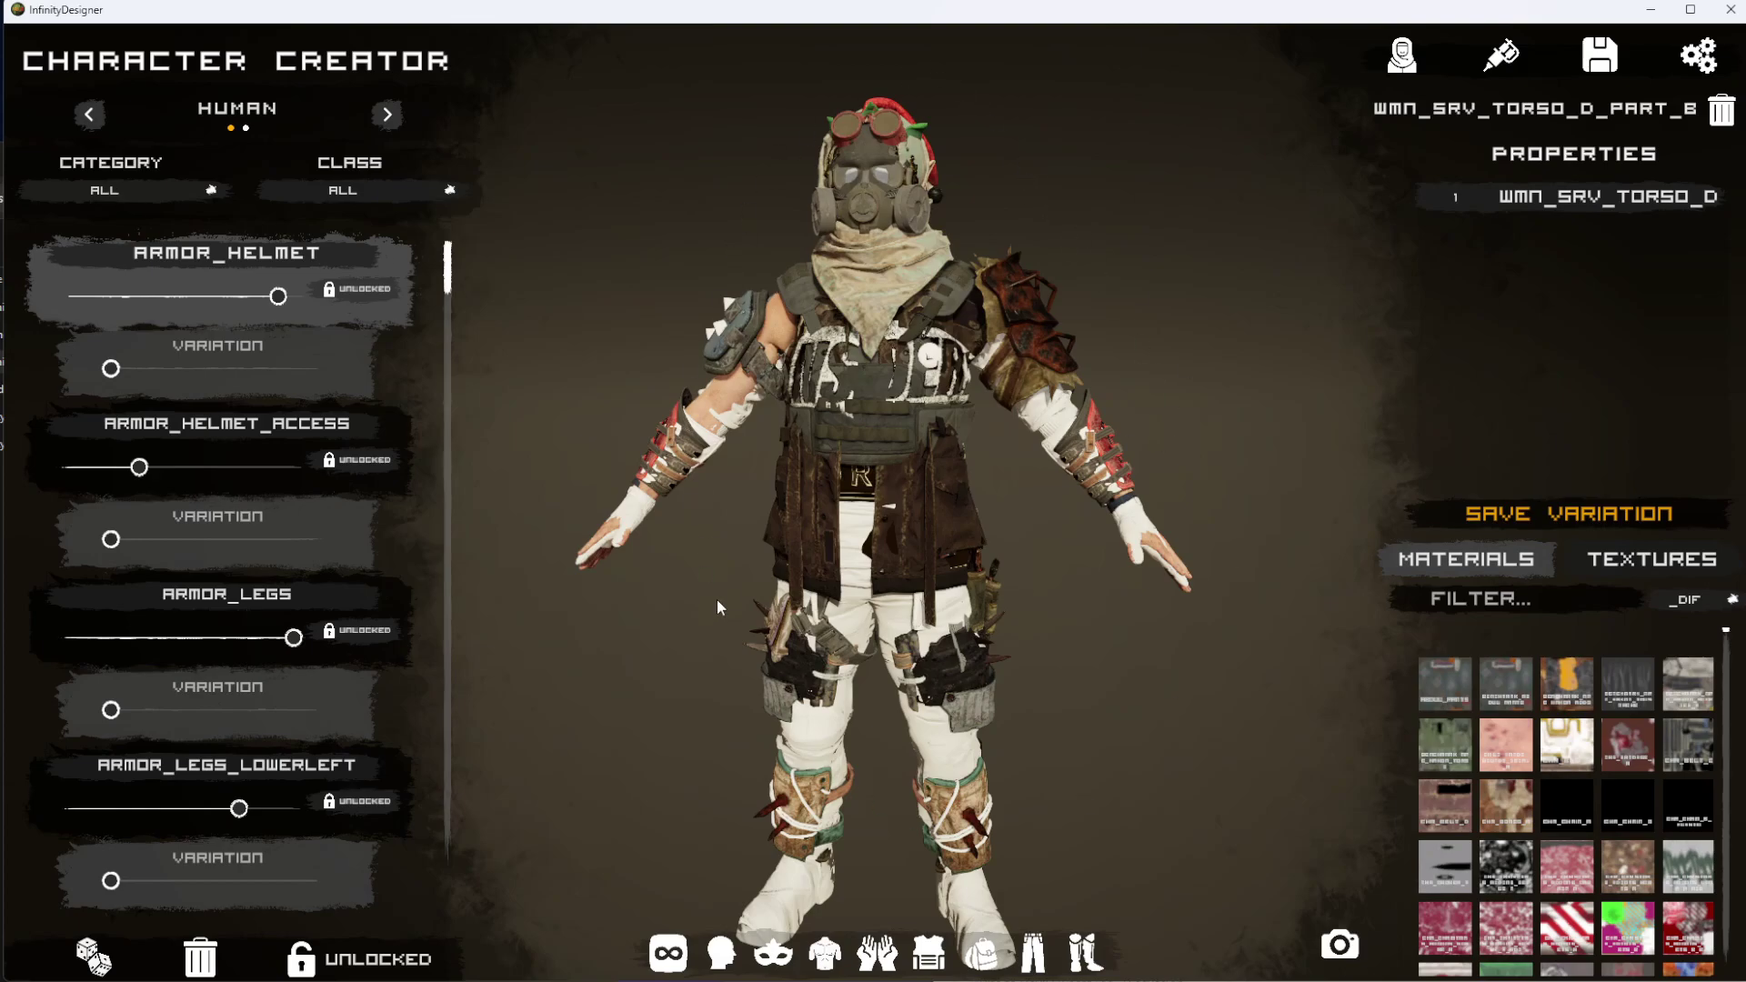
{"action": "left_click", "coordinate": [94, 959]}
{"action": "left_click", "coordinate": [93, 959]}
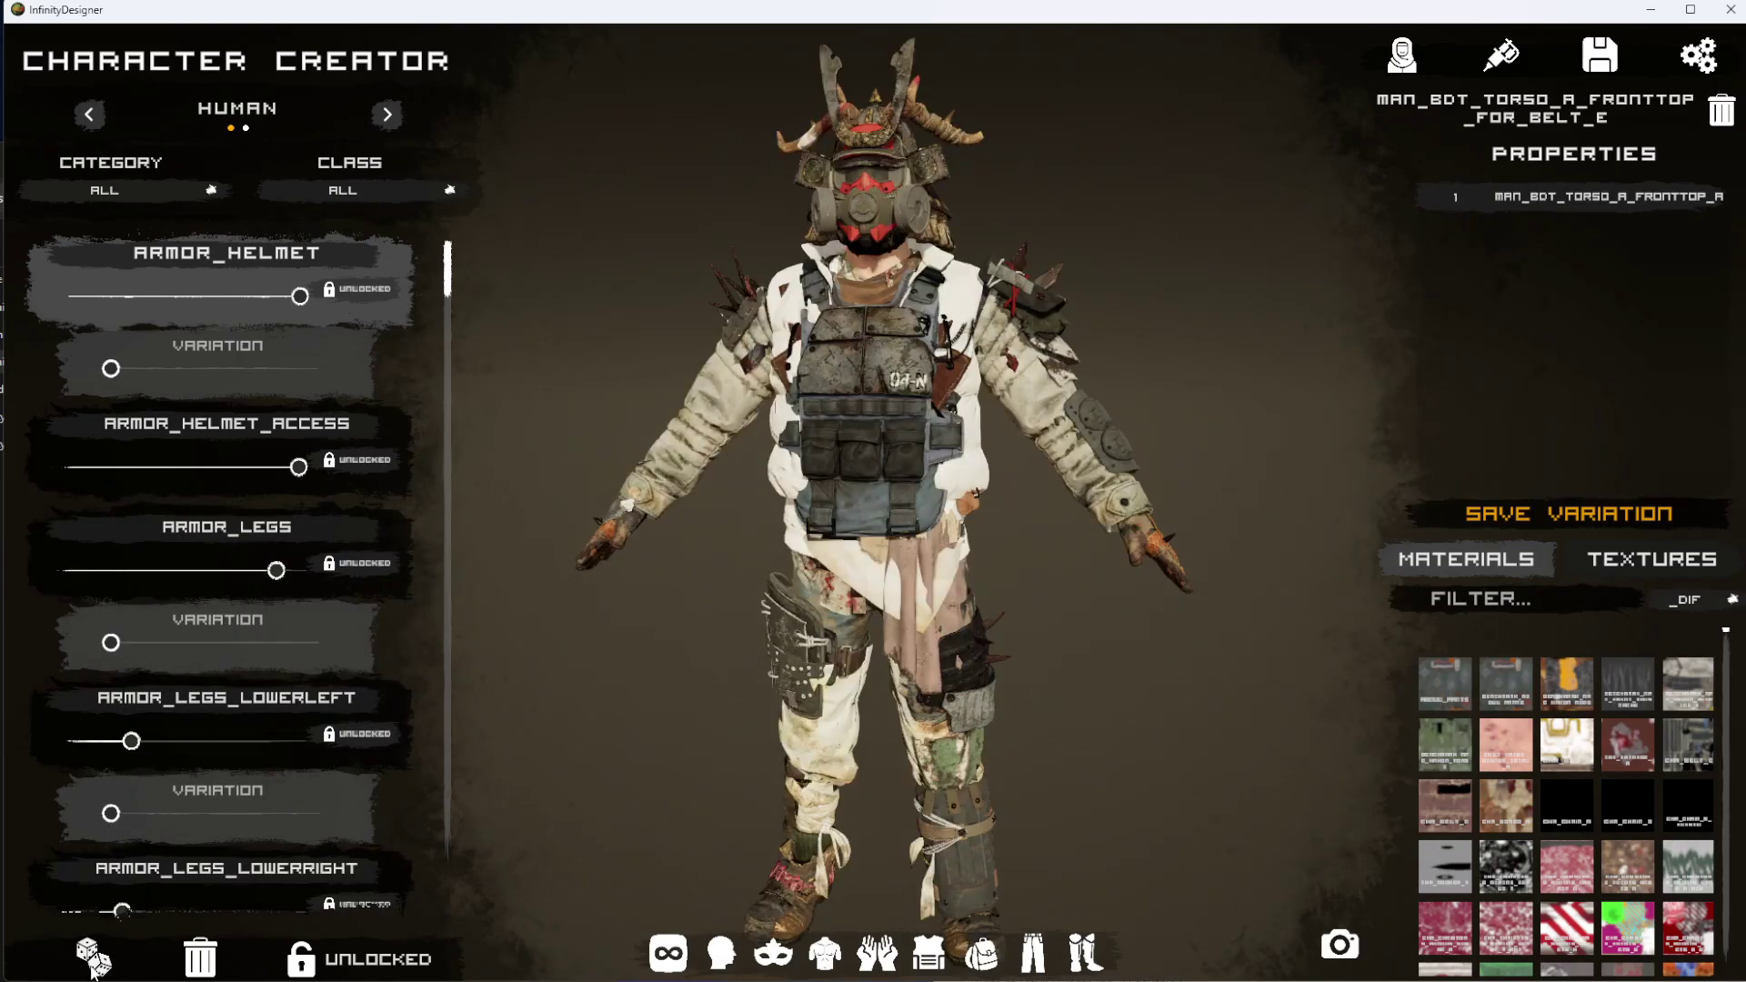
{"action": "left_click", "coordinate": [94, 959]}
{"action": "left_click_drag", "start_coordinate": [1302, 482], "coordinate": [539, 555]}
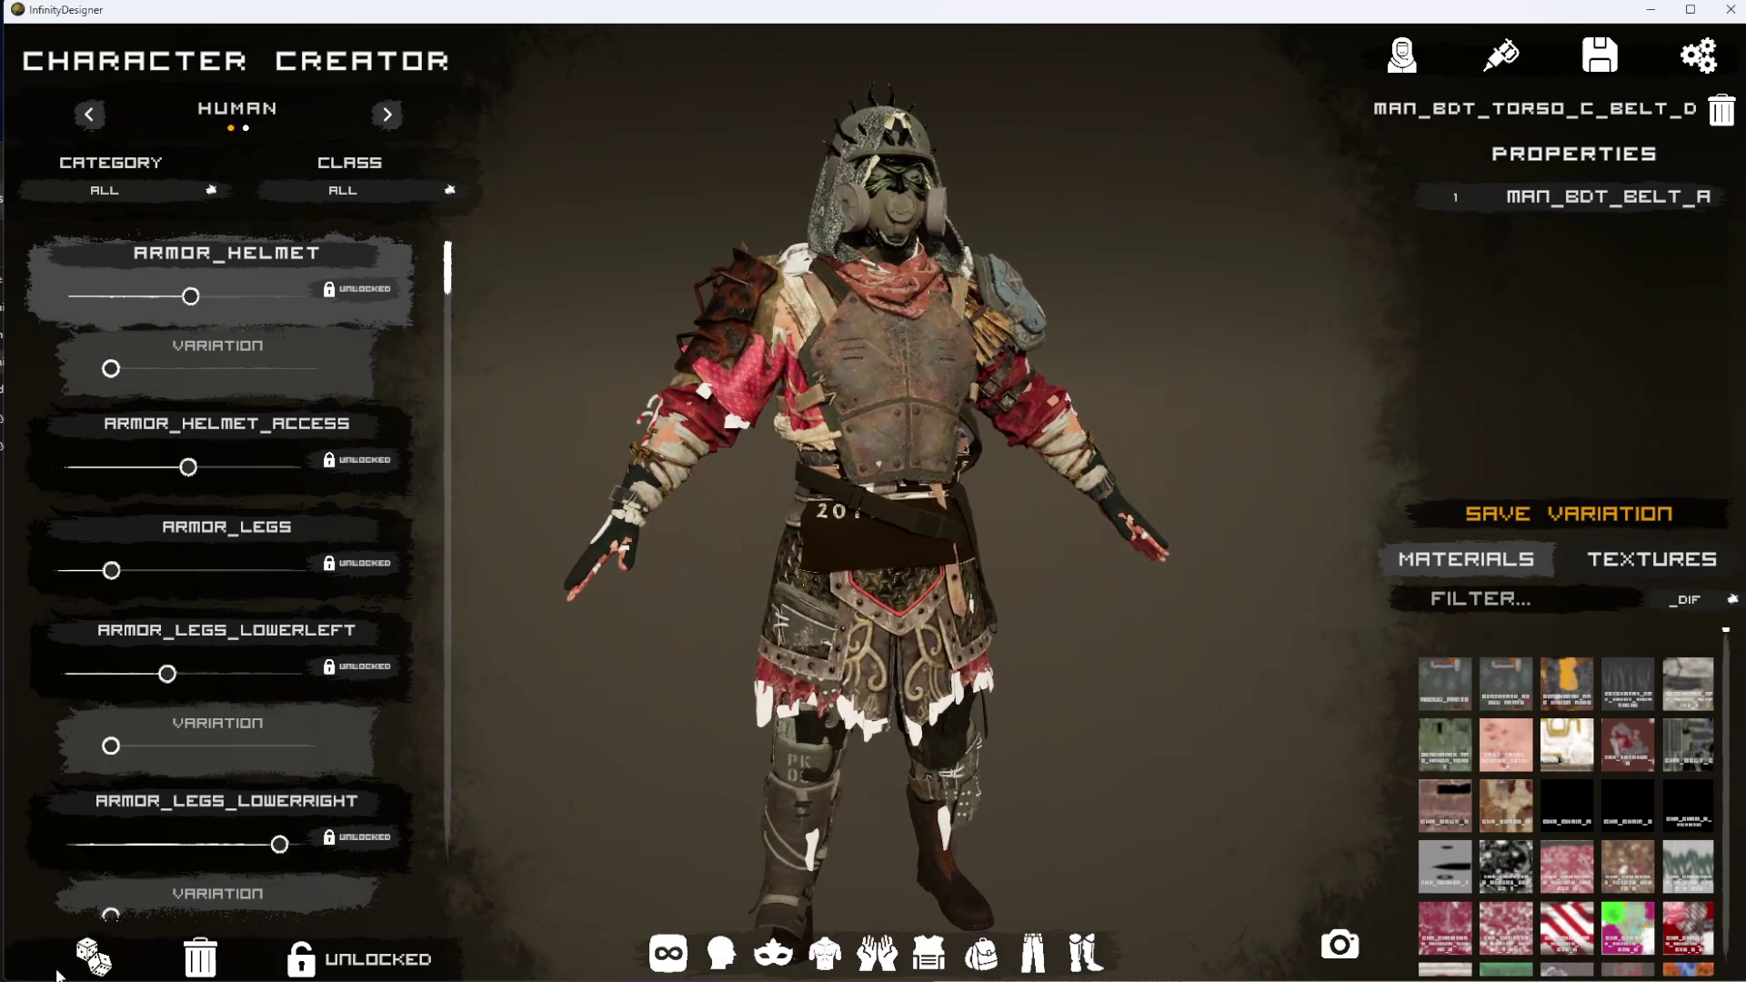
{"action": "left_click", "coordinate": [91, 961]}
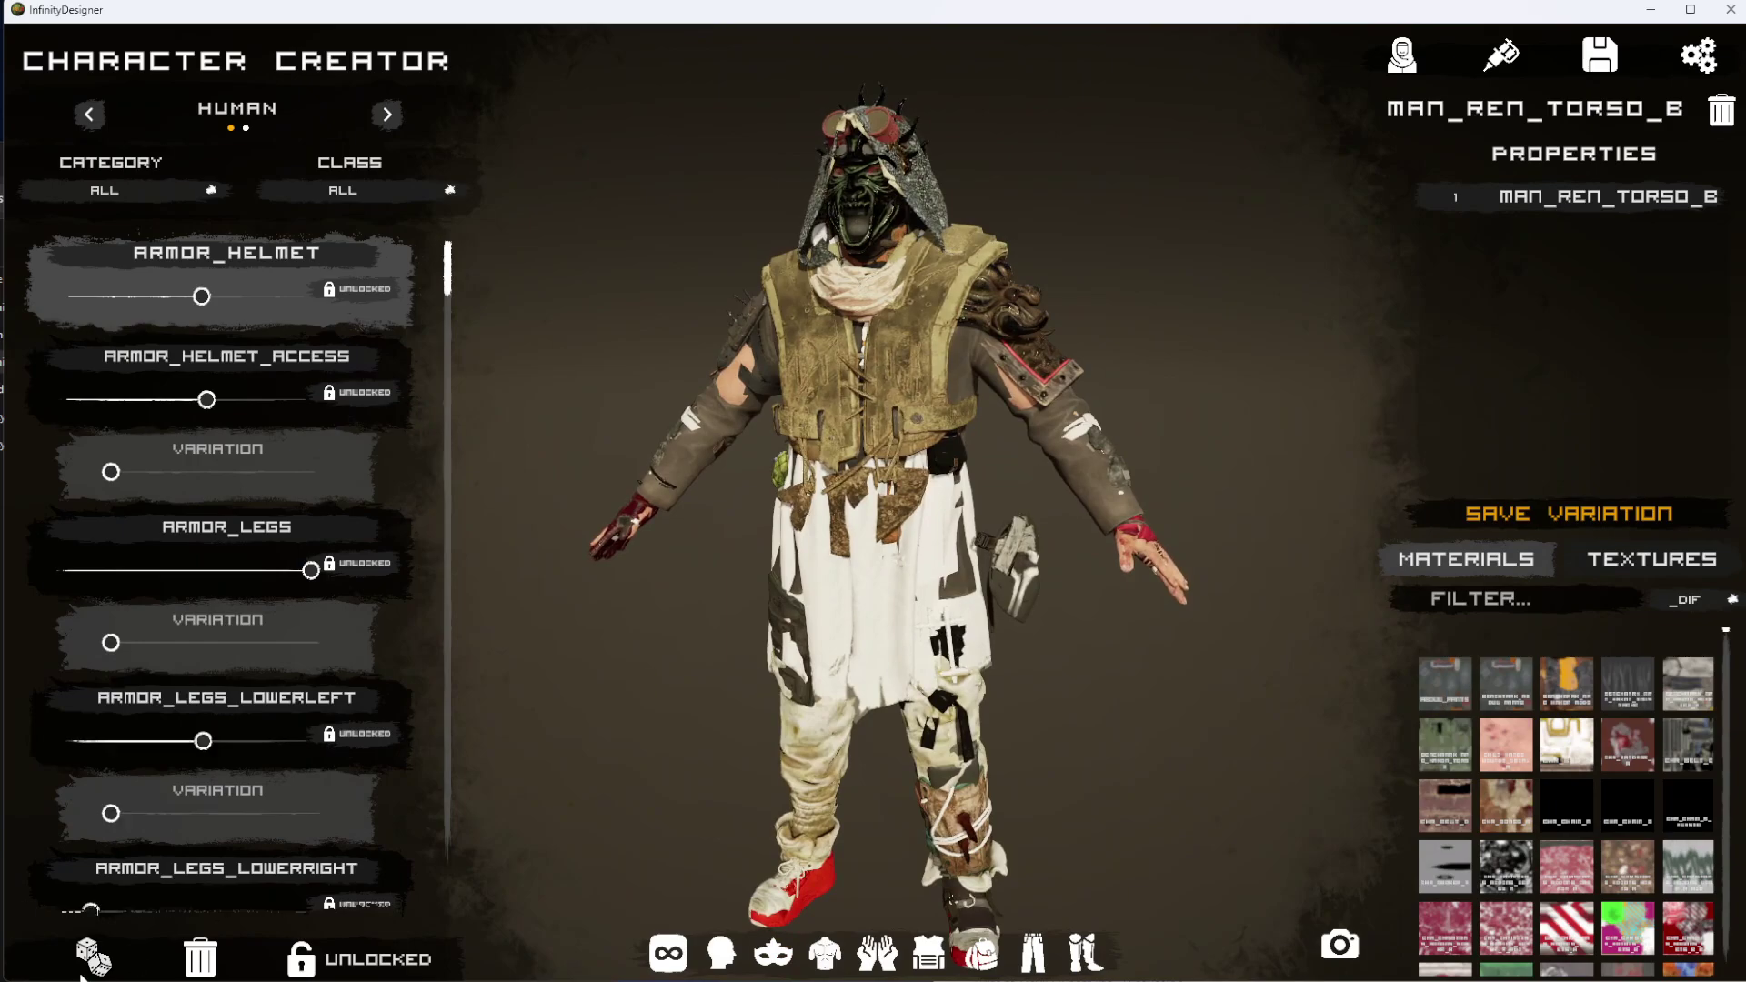
{"action": "left_click", "coordinate": [91, 961]}
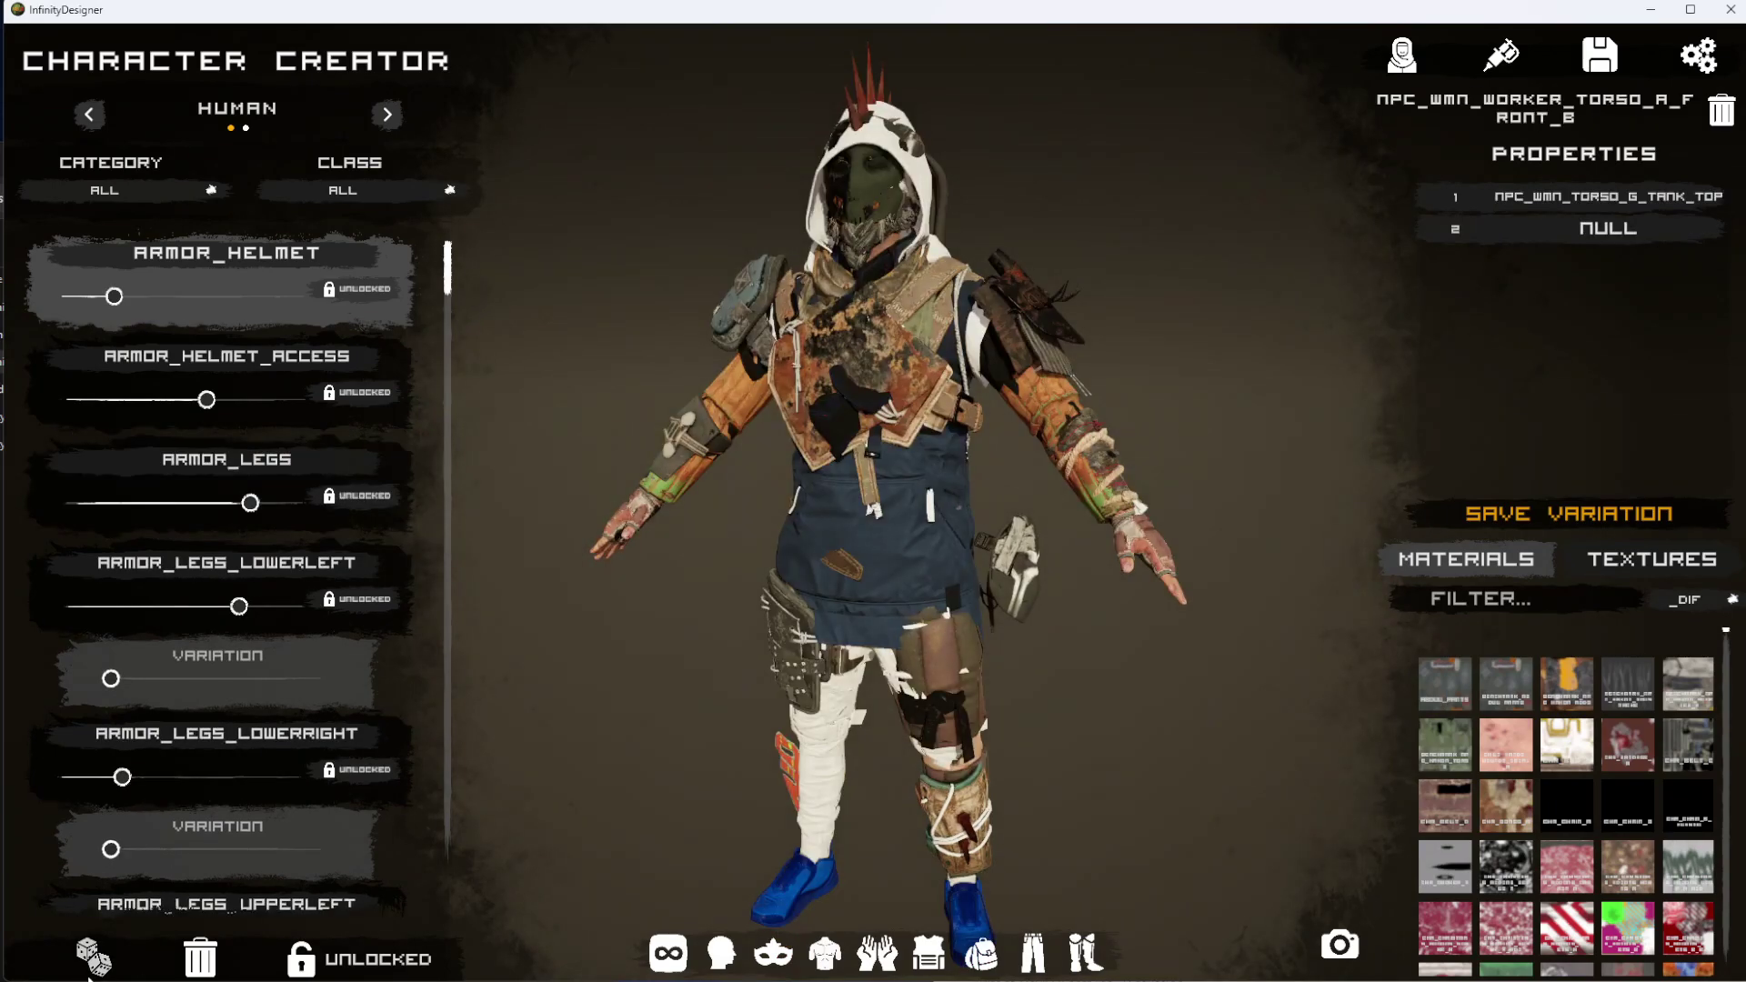
{"action": "left_click", "coordinate": [90, 971]}
{"action": "left_click", "coordinate": [90, 971]}
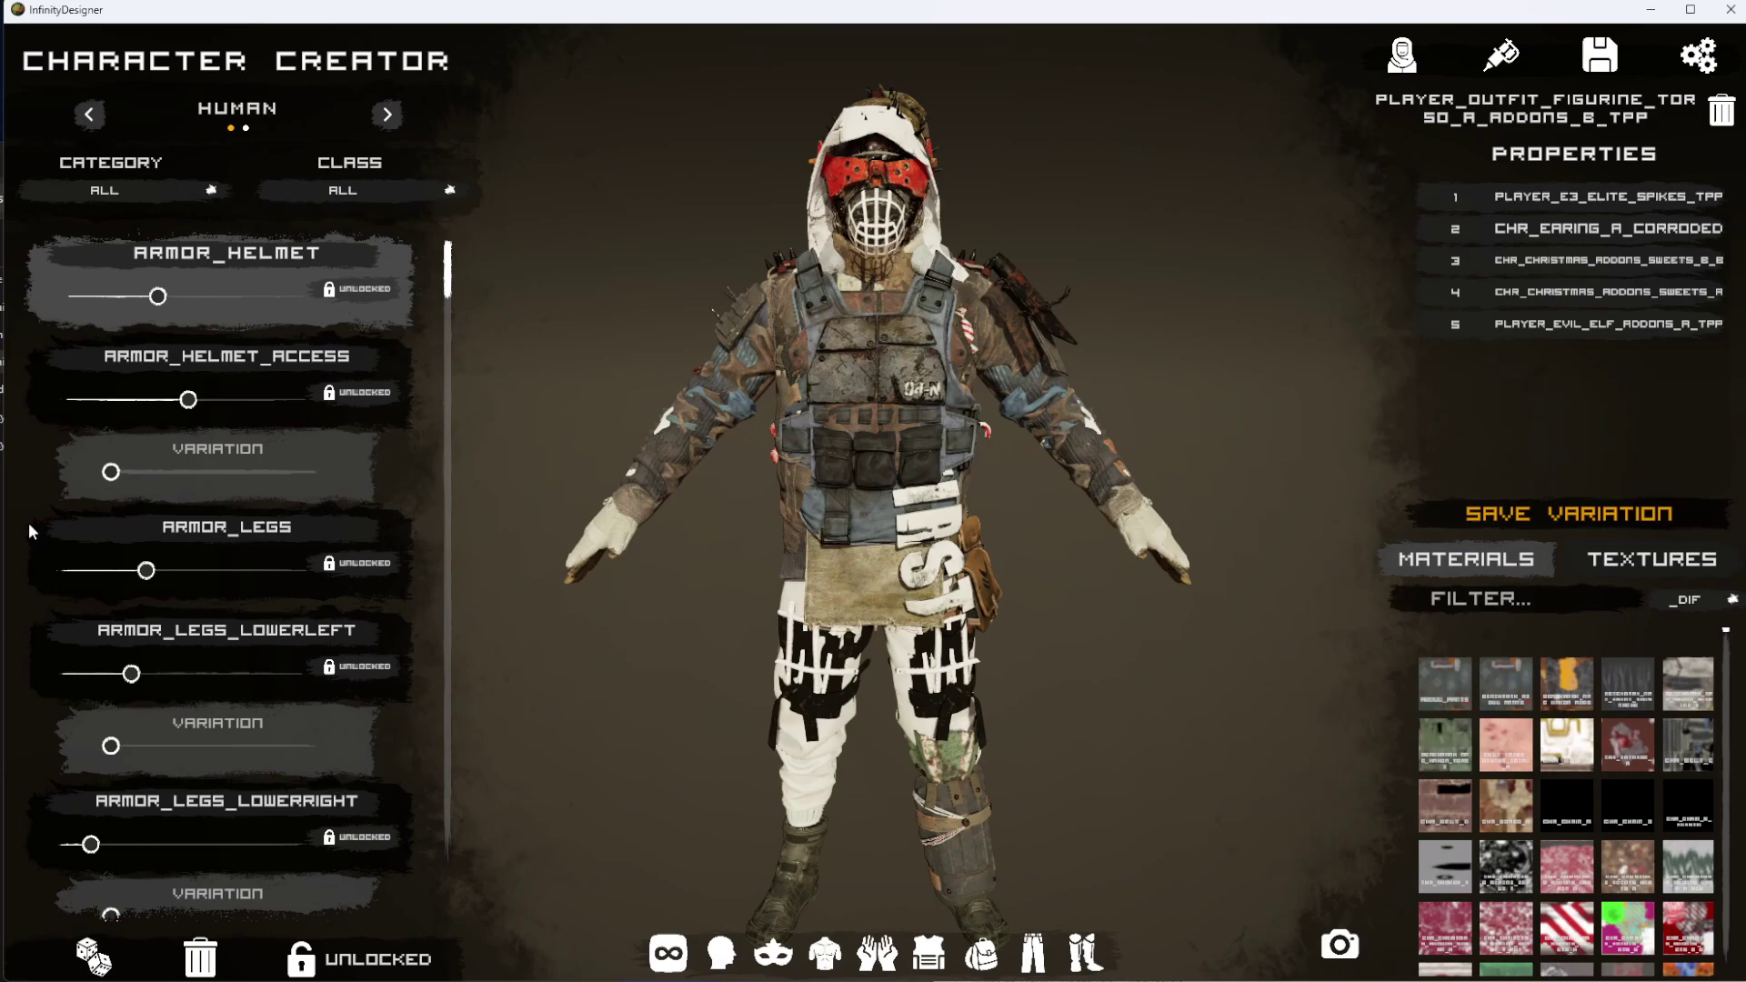
In File Explorer, open the Crash Reports folder inside InfinityDesigner_Data.
{"action": "key", "text": "alt+Tab"}
{"action": "left_click_drag", "start_coordinate": [280, 146], "coordinate": [778, 69]}
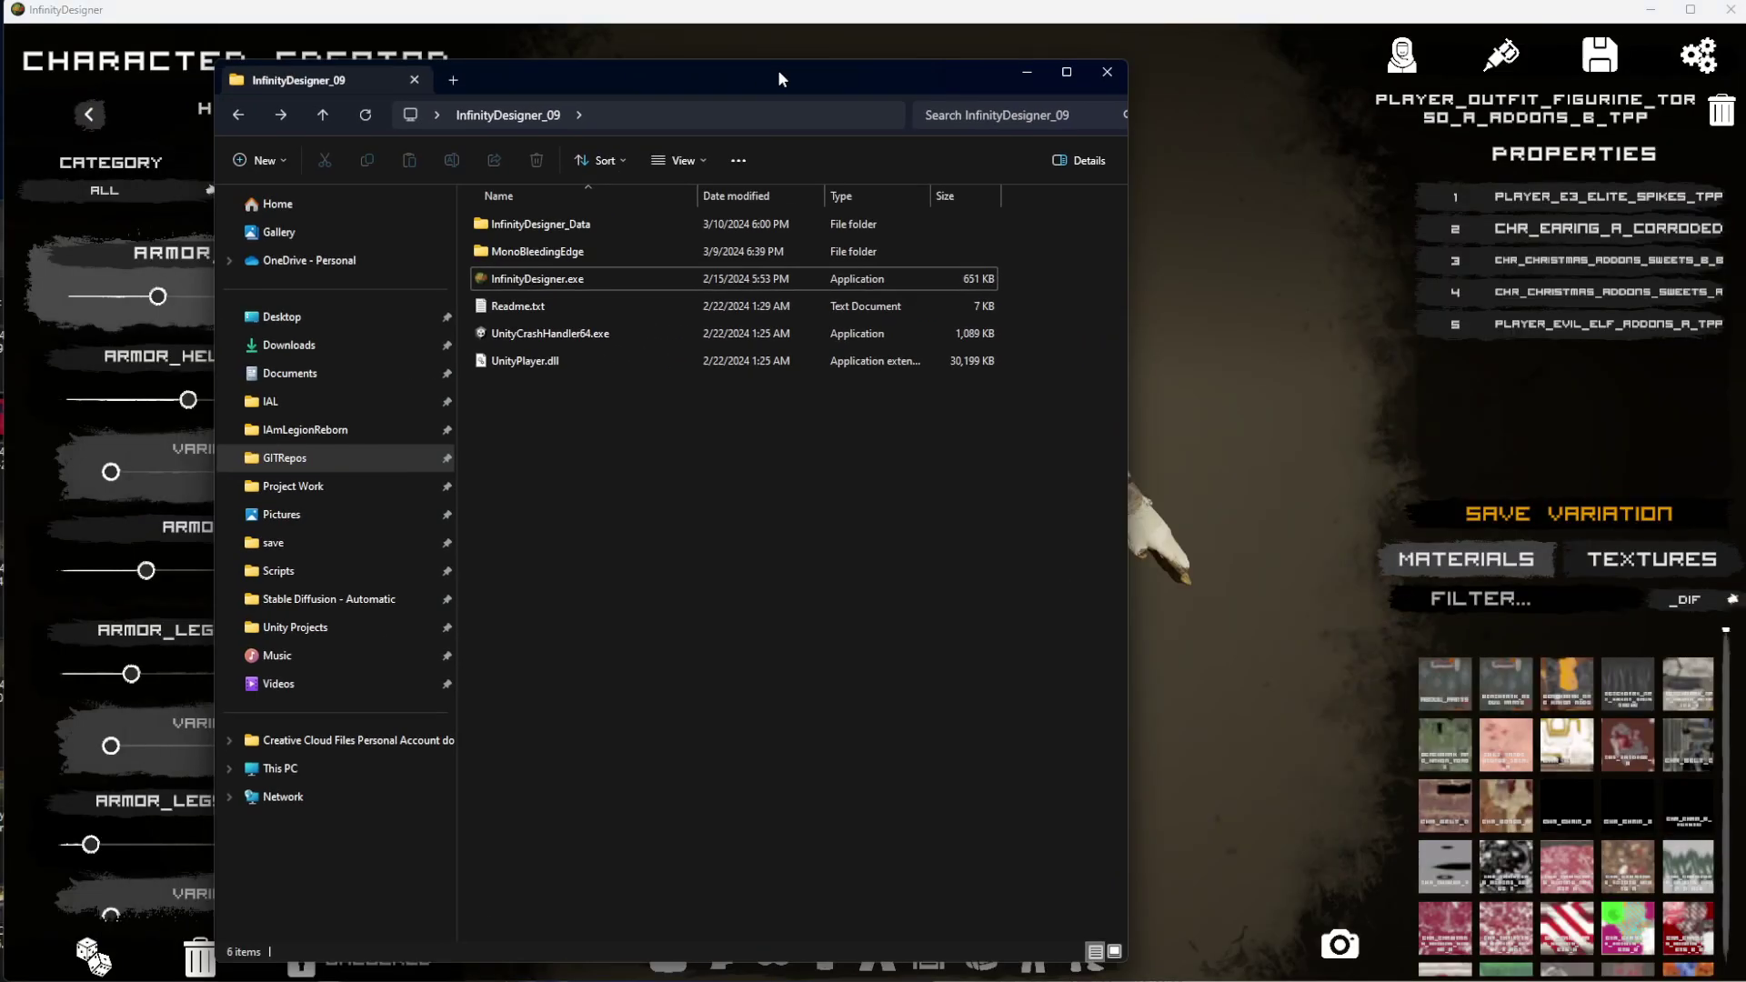
{"action": "double_click", "coordinate": [546, 223]}
{"action": "left_click", "coordinate": [546, 233]}
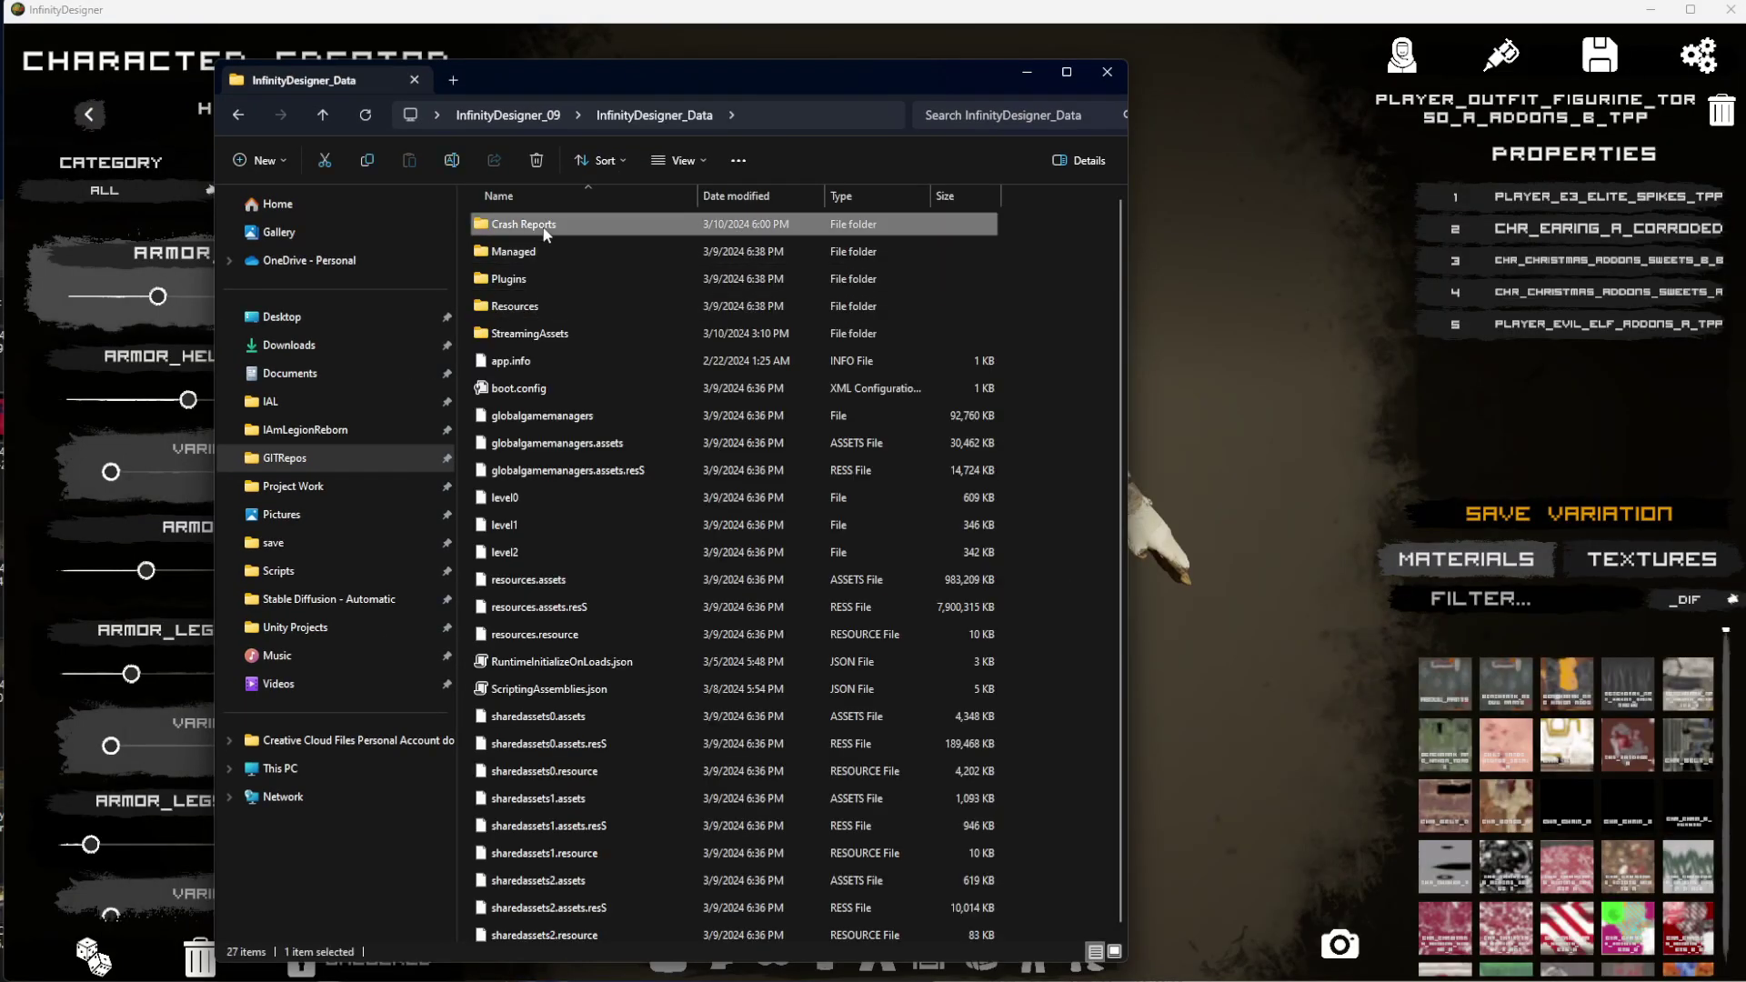
{"action": "double_click", "coordinate": [547, 227]}
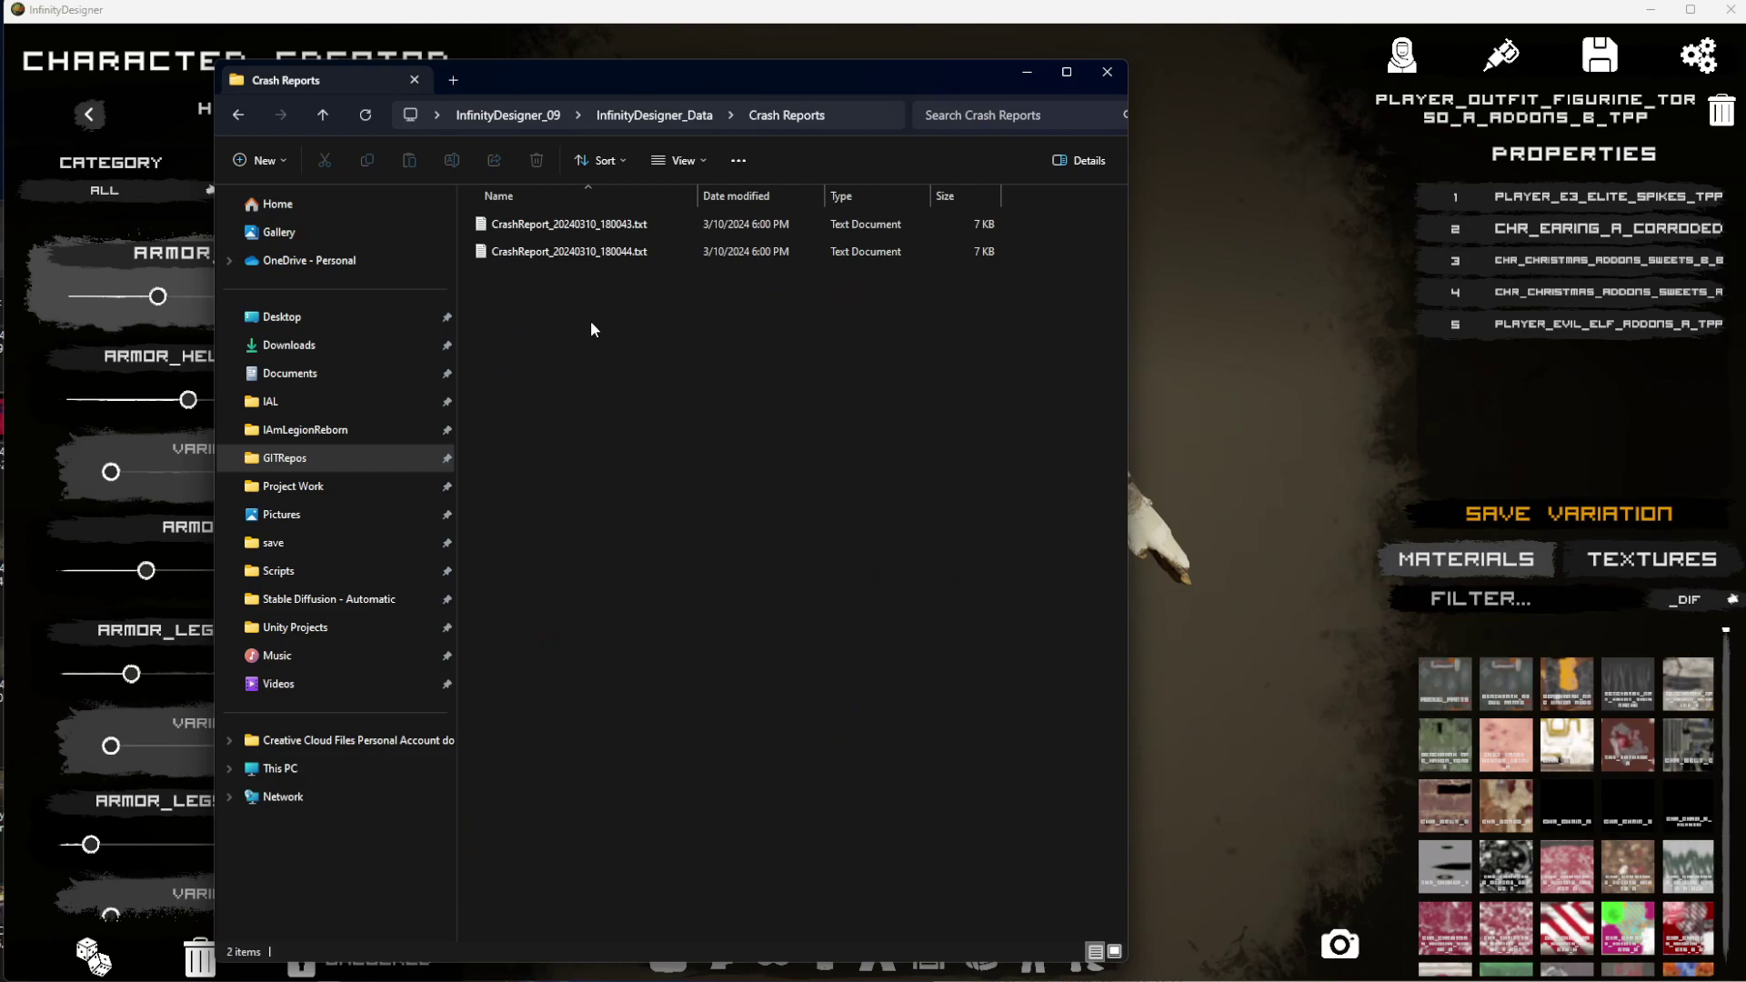
Read through CrashReport_20240310_180044.txt in Notepad, then minimize it.
{"action": "double_click", "coordinate": [582, 252]}
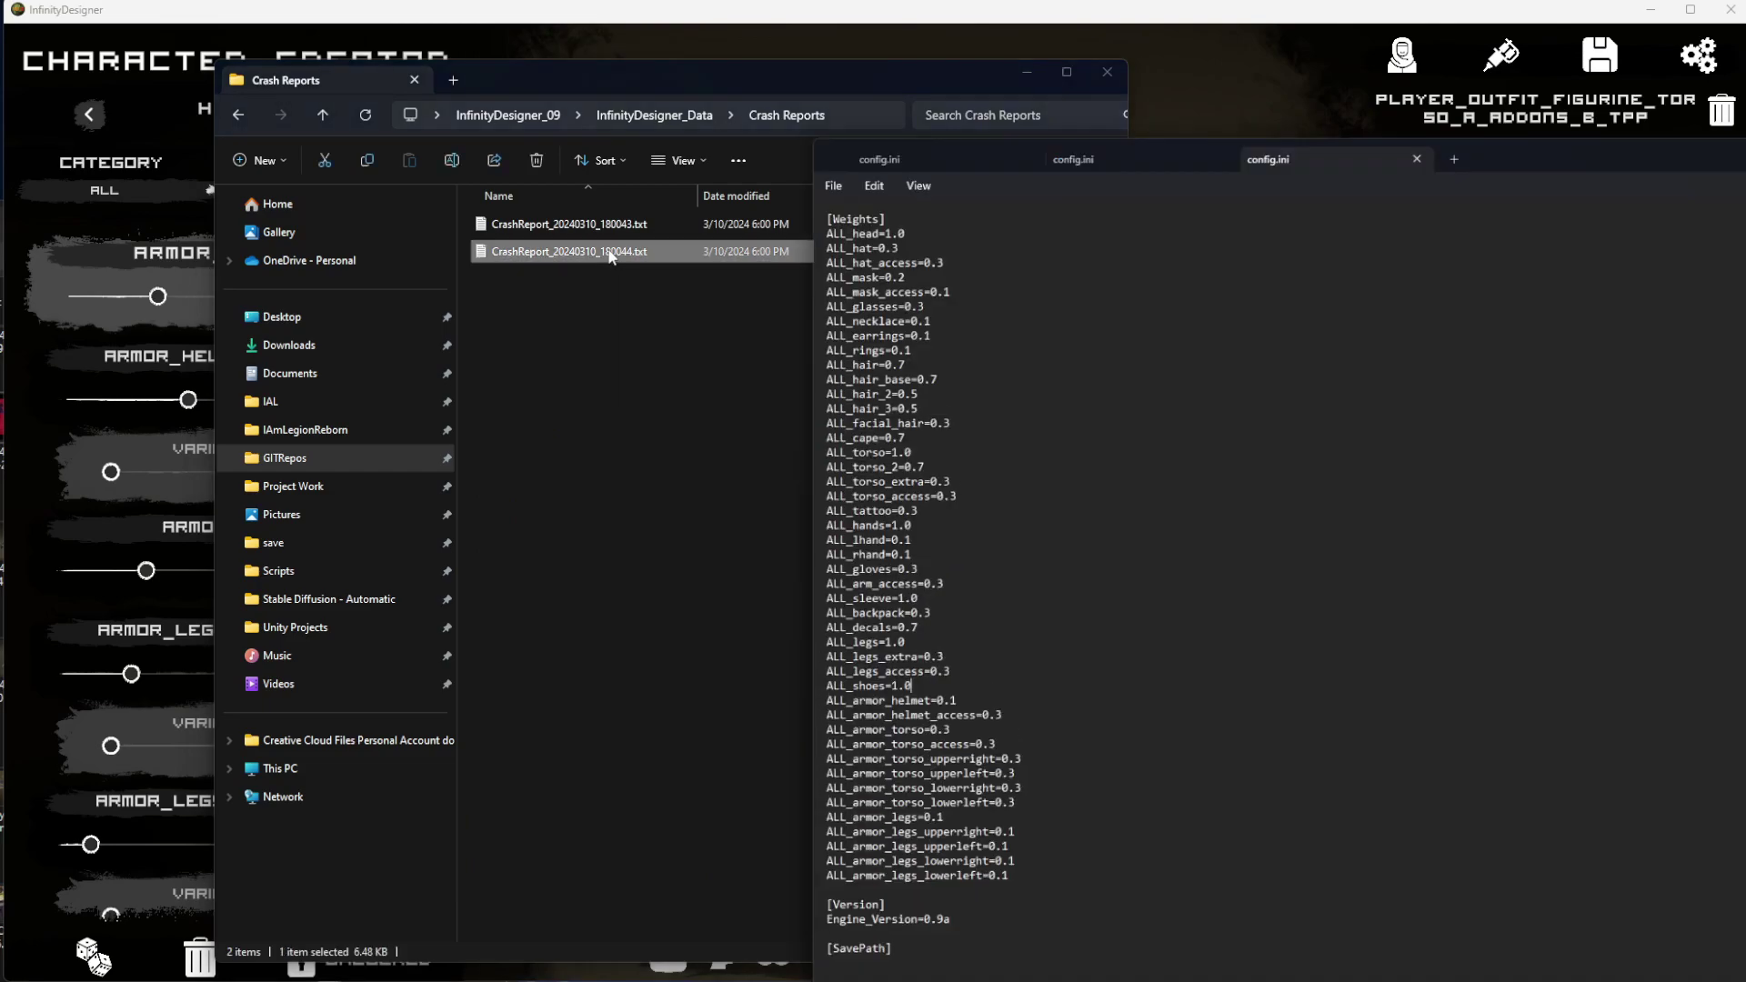
{"action": "left_click_drag", "start_coordinate": [1680, 91], "coordinate": [1380, 45]}
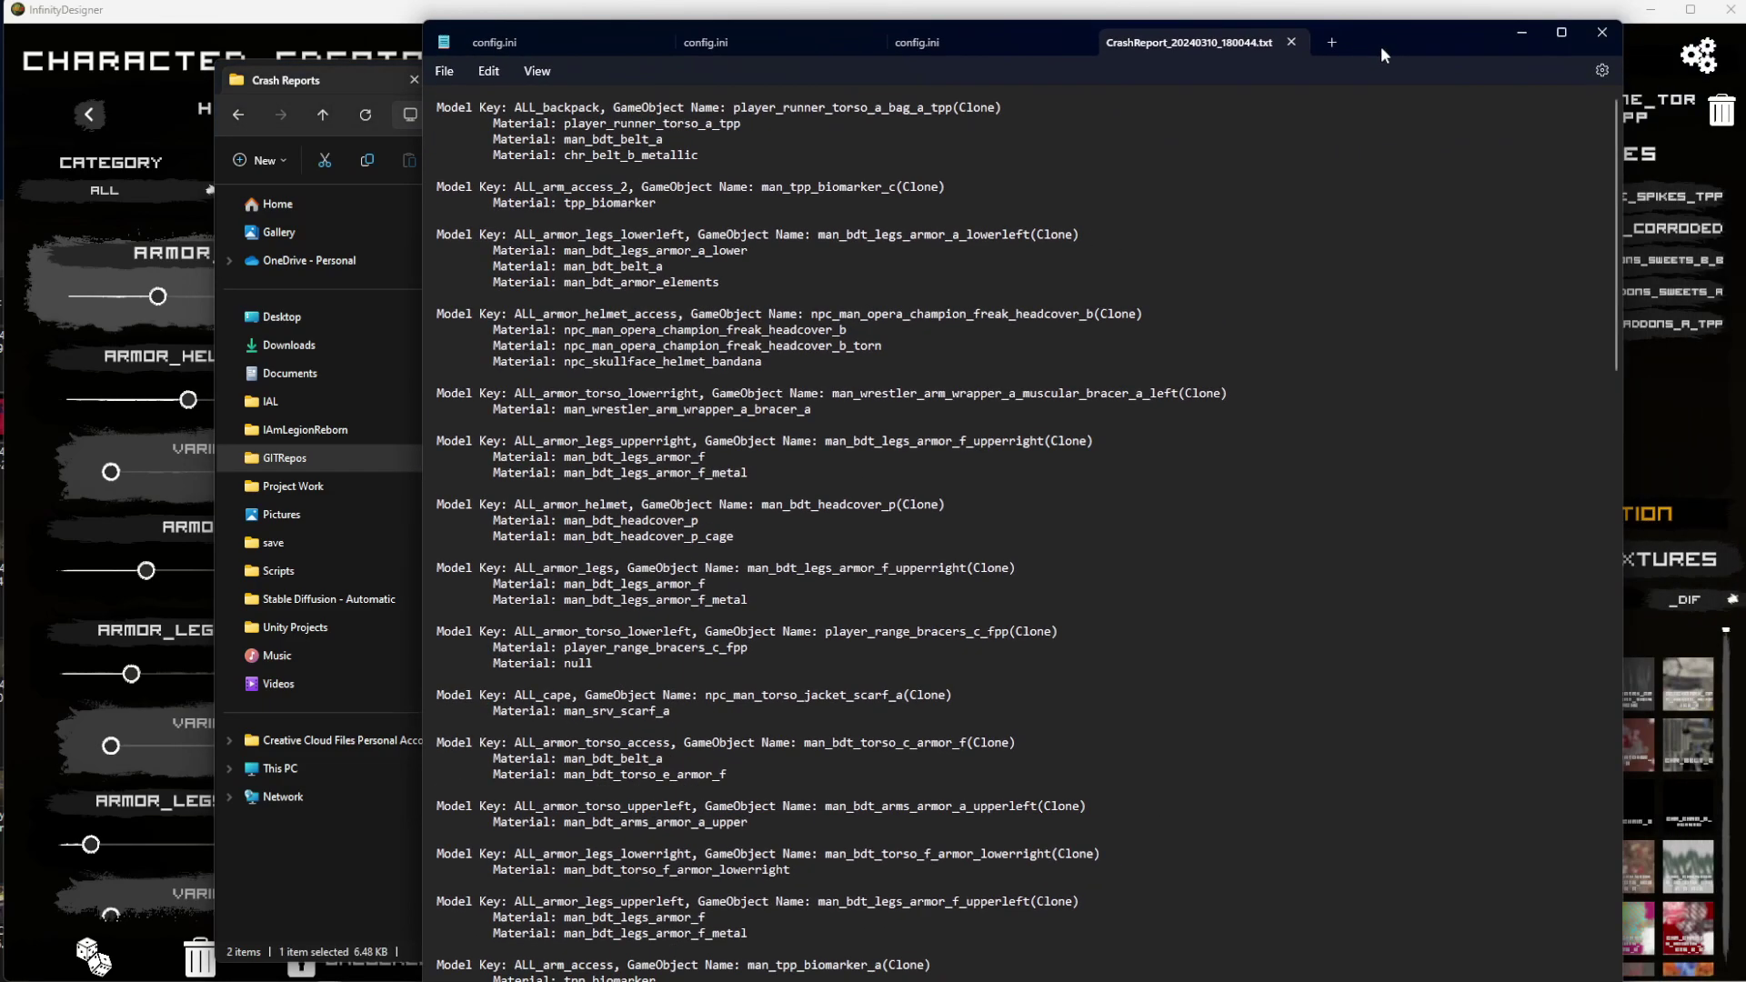
{"action": "scroll", "coordinate": [868, 636], "scroll_direction": "down", "scroll_amount": 15}
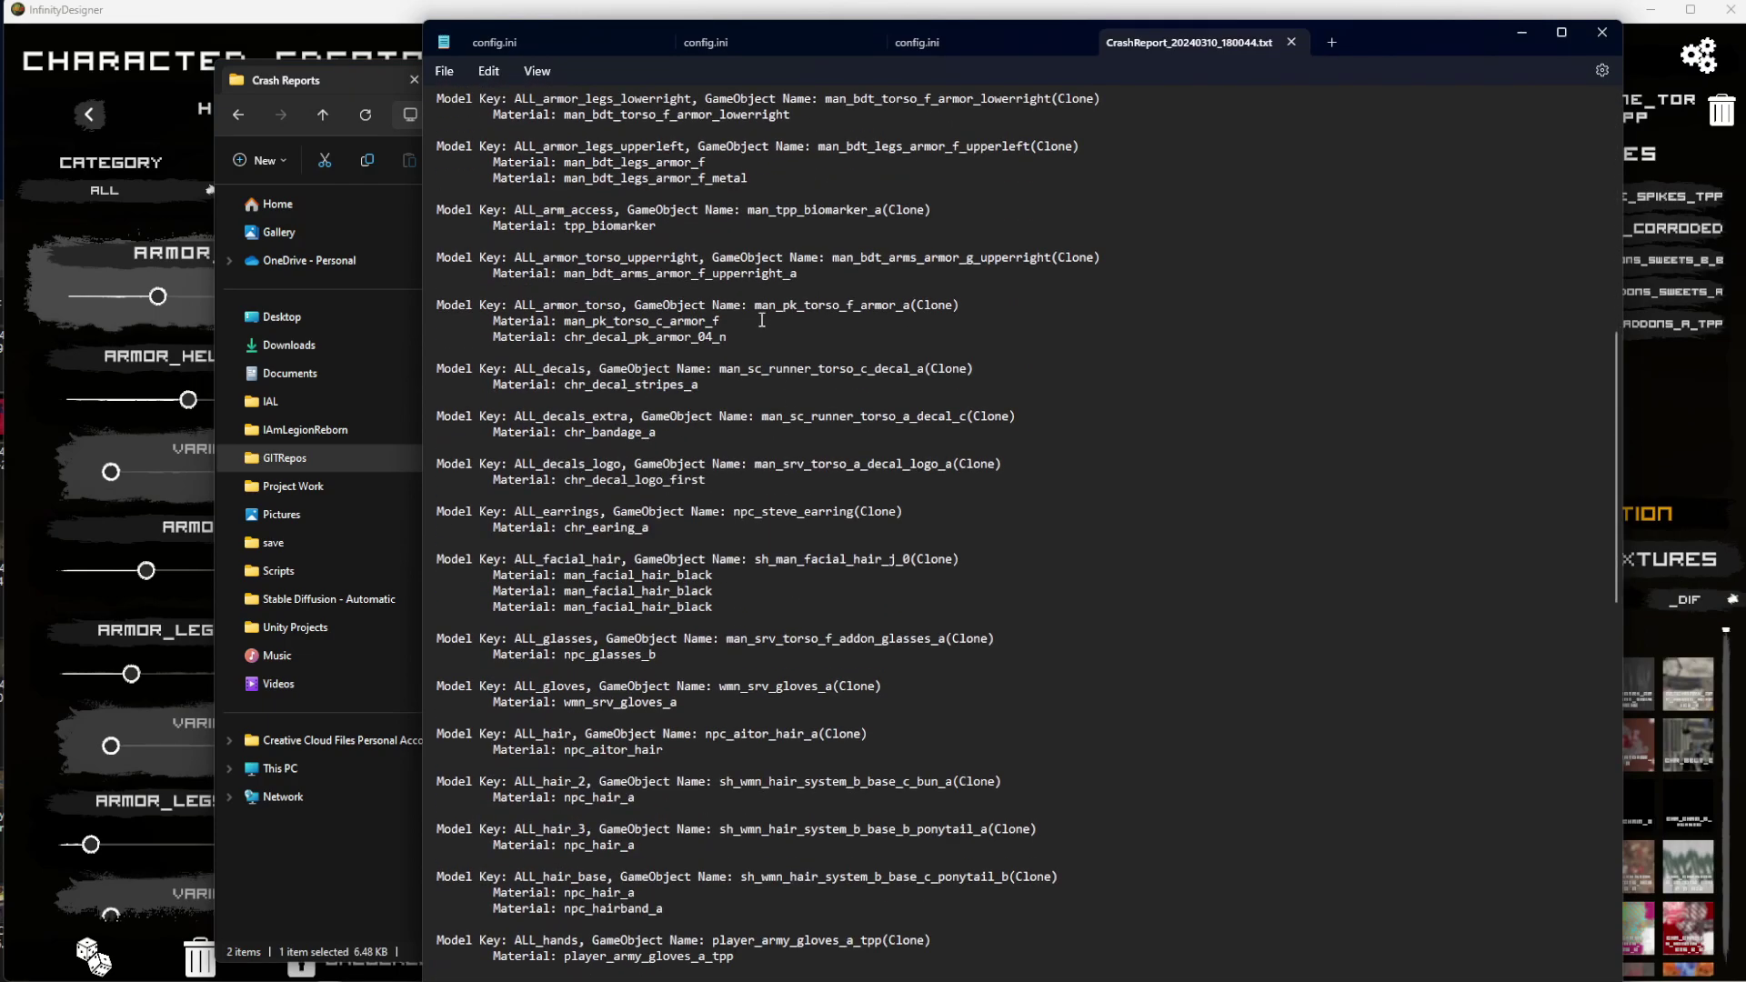
{"action": "scroll", "coordinate": [813, 826], "scroll_direction": "down", "scroll_amount": 17}
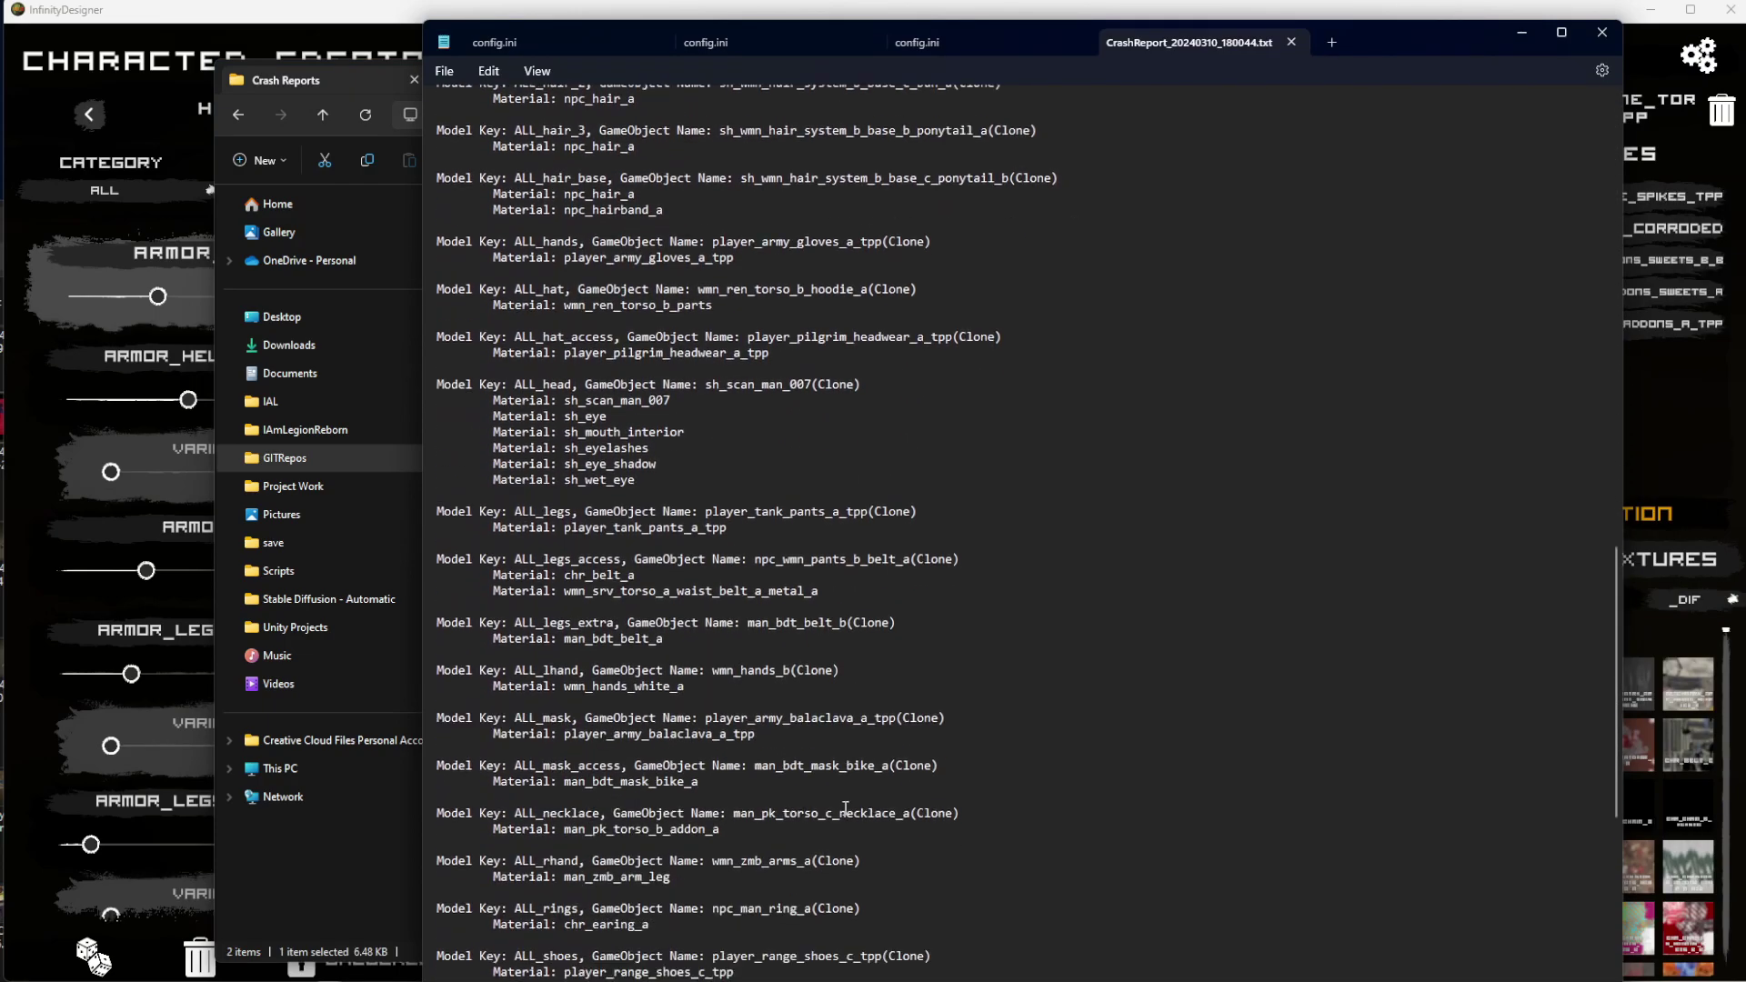
{"action": "scroll", "coordinate": [798, 773], "scroll_direction": "down", "scroll_amount": 8}
{"action": "left_click_drag", "start_coordinate": [916, 973], "coordinate": [437, 551]}
{"action": "scroll", "coordinate": [812, 492], "scroll_direction": "up", "scroll_amount": 13}
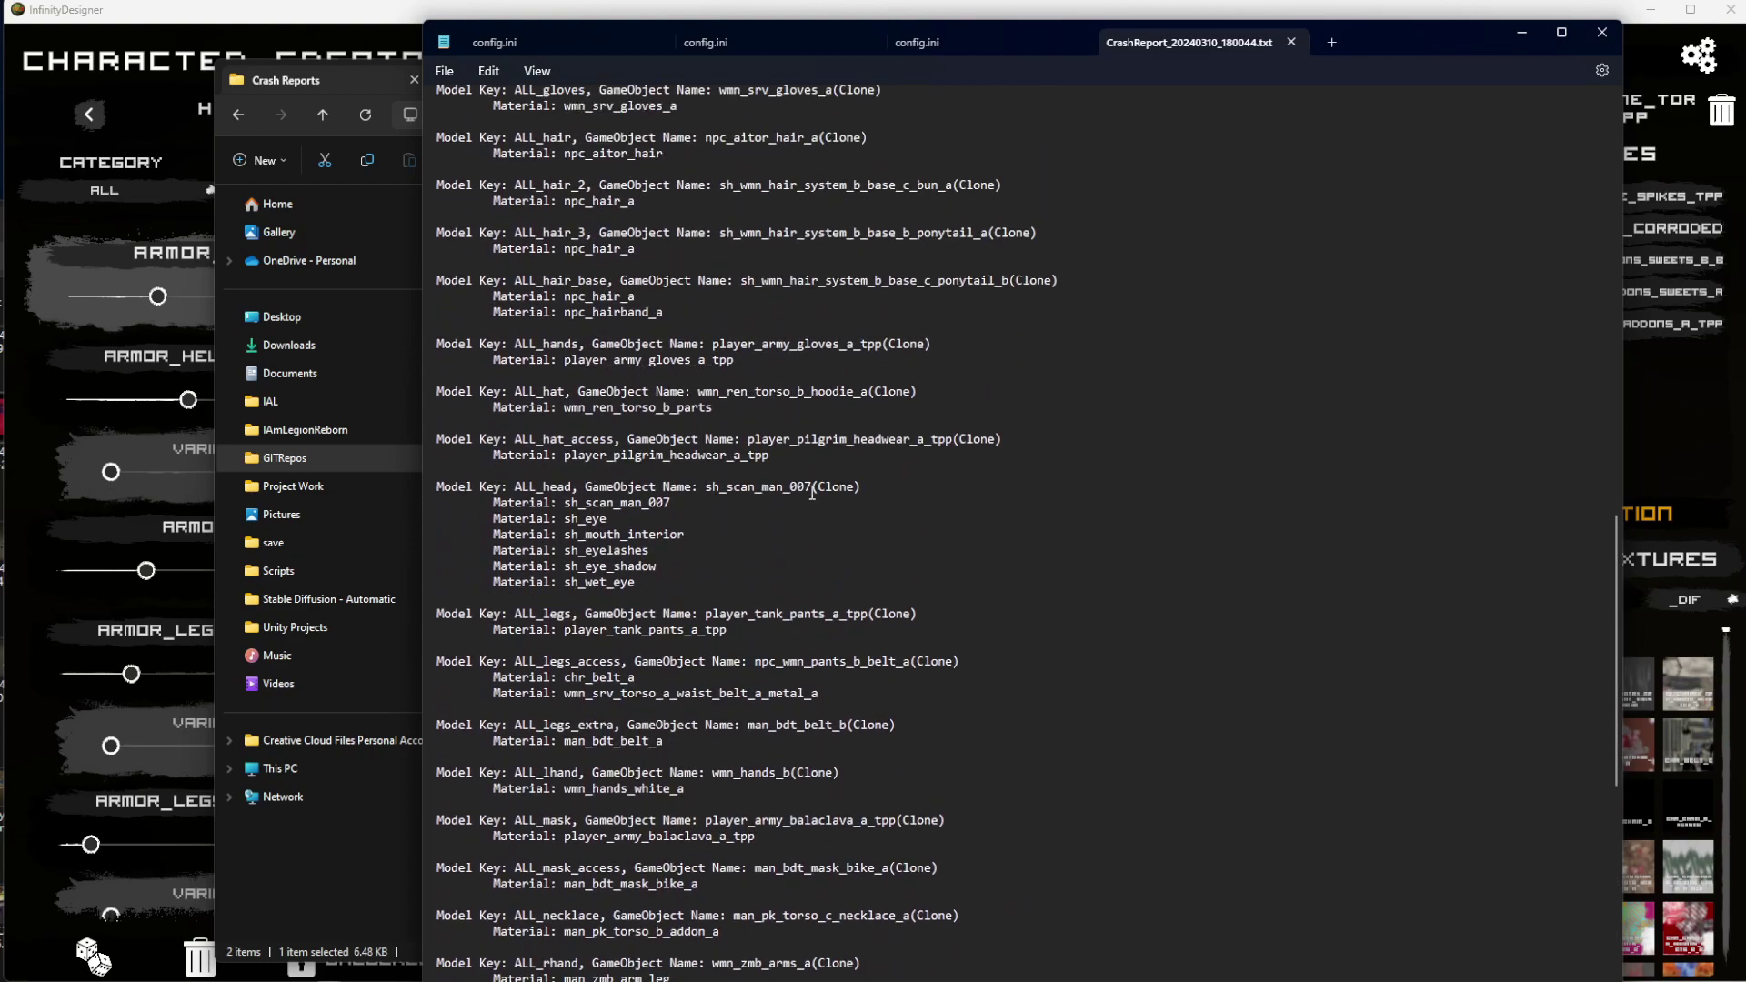
{"action": "scroll", "coordinate": [814, 498], "scroll_direction": "up", "scroll_amount": 5}
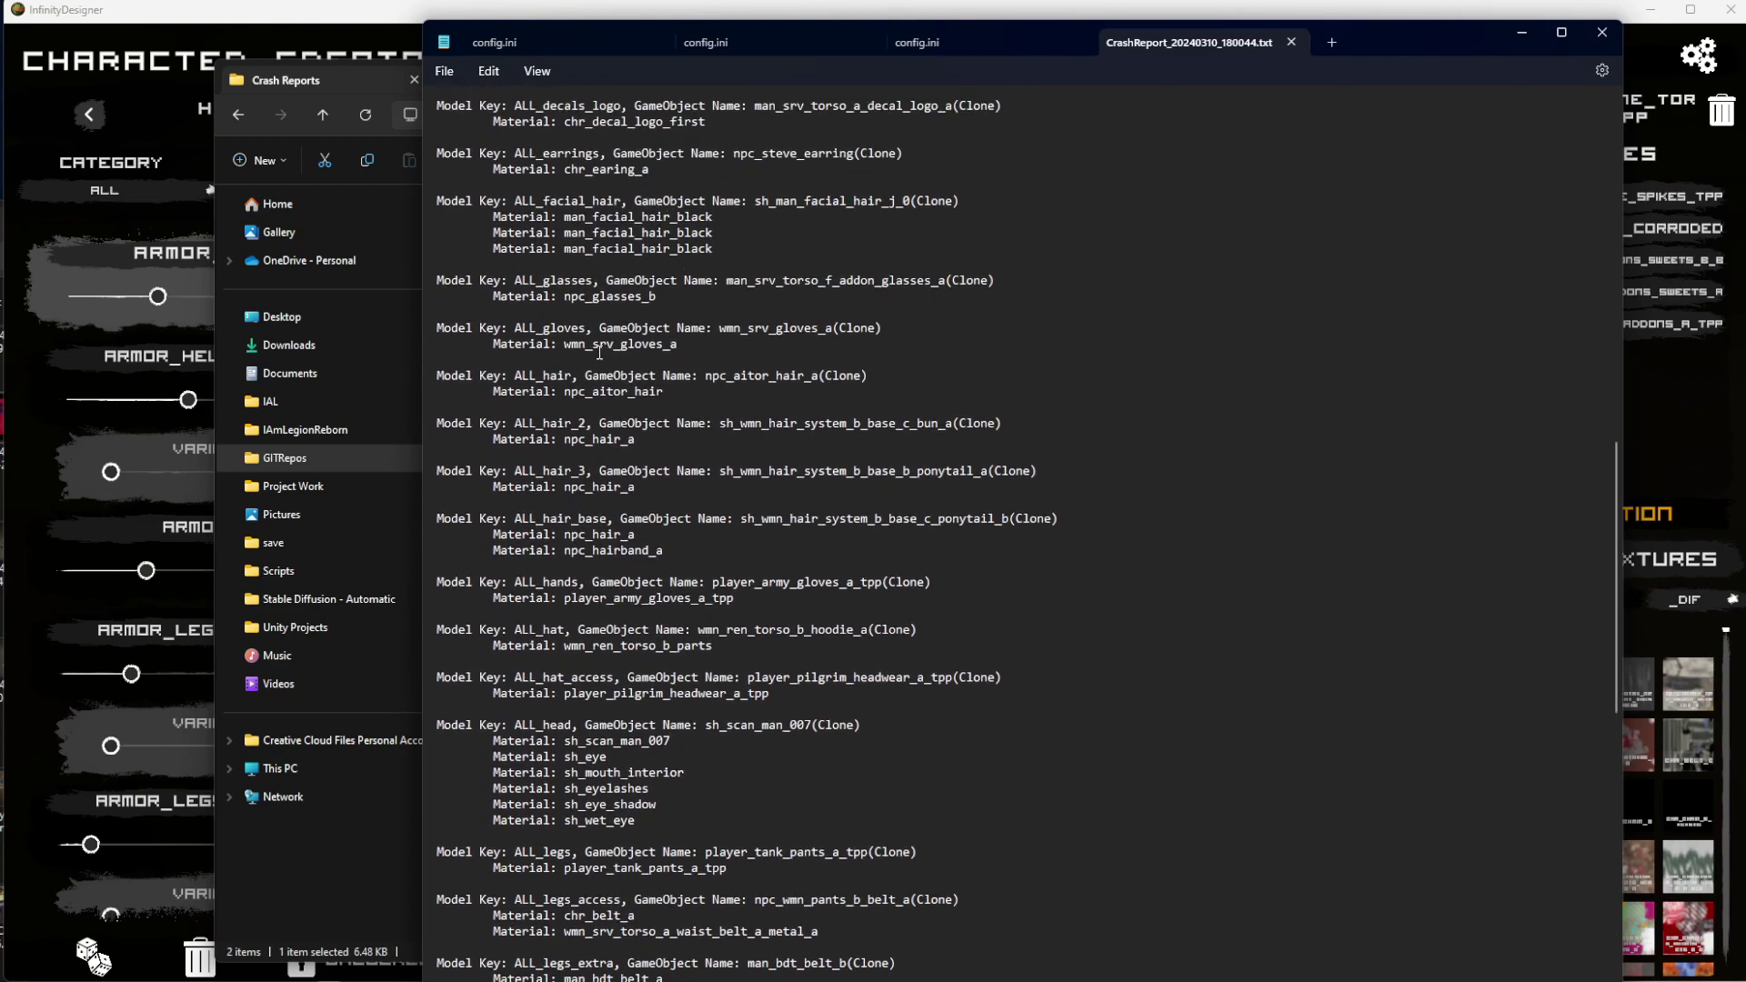
{"action": "mouse_move", "coordinate": [588, 377]}
{"action": "left_mouse_down"}
{"action": "mouse_move", "coordinate": [999, 389]}
{"action": "mouse_move", "coordinate": [594, 382]}
{"action": "left_mouse_up"}
{"action": "scroll", "coordinate": [776, 609], "scroll_direction": "up", "scroll_amount": 20}
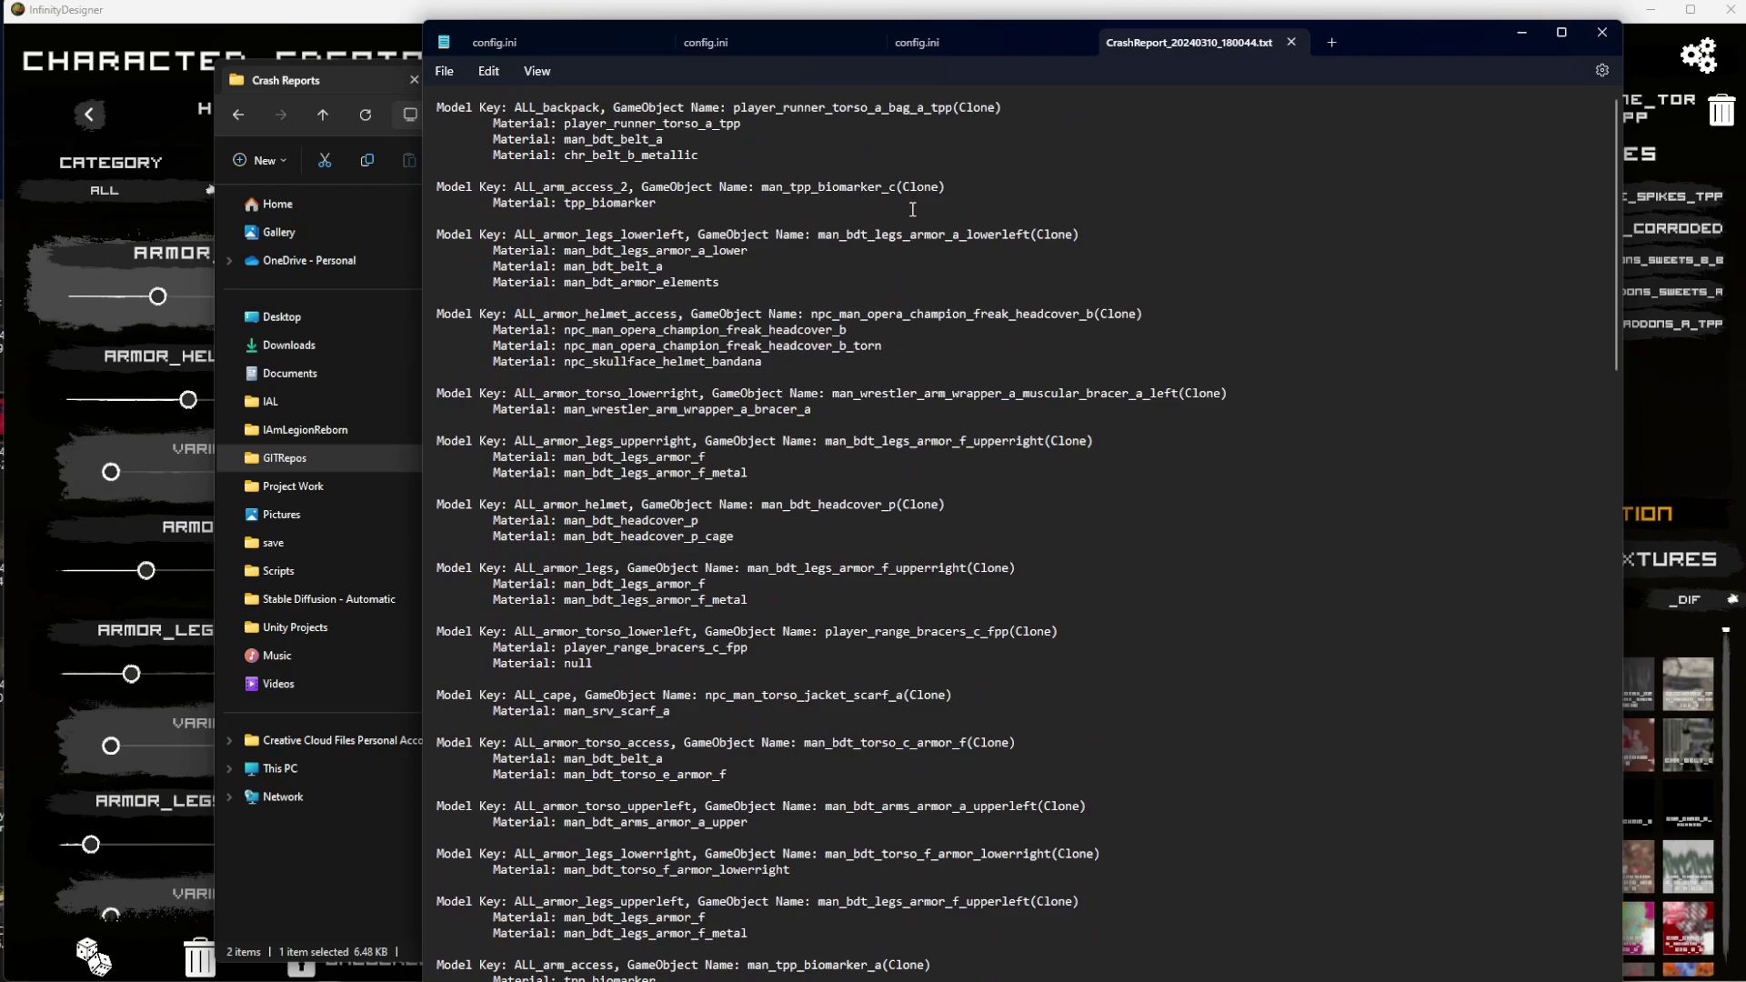
{"action": "left_click", "coordinate": [1517, 32]}
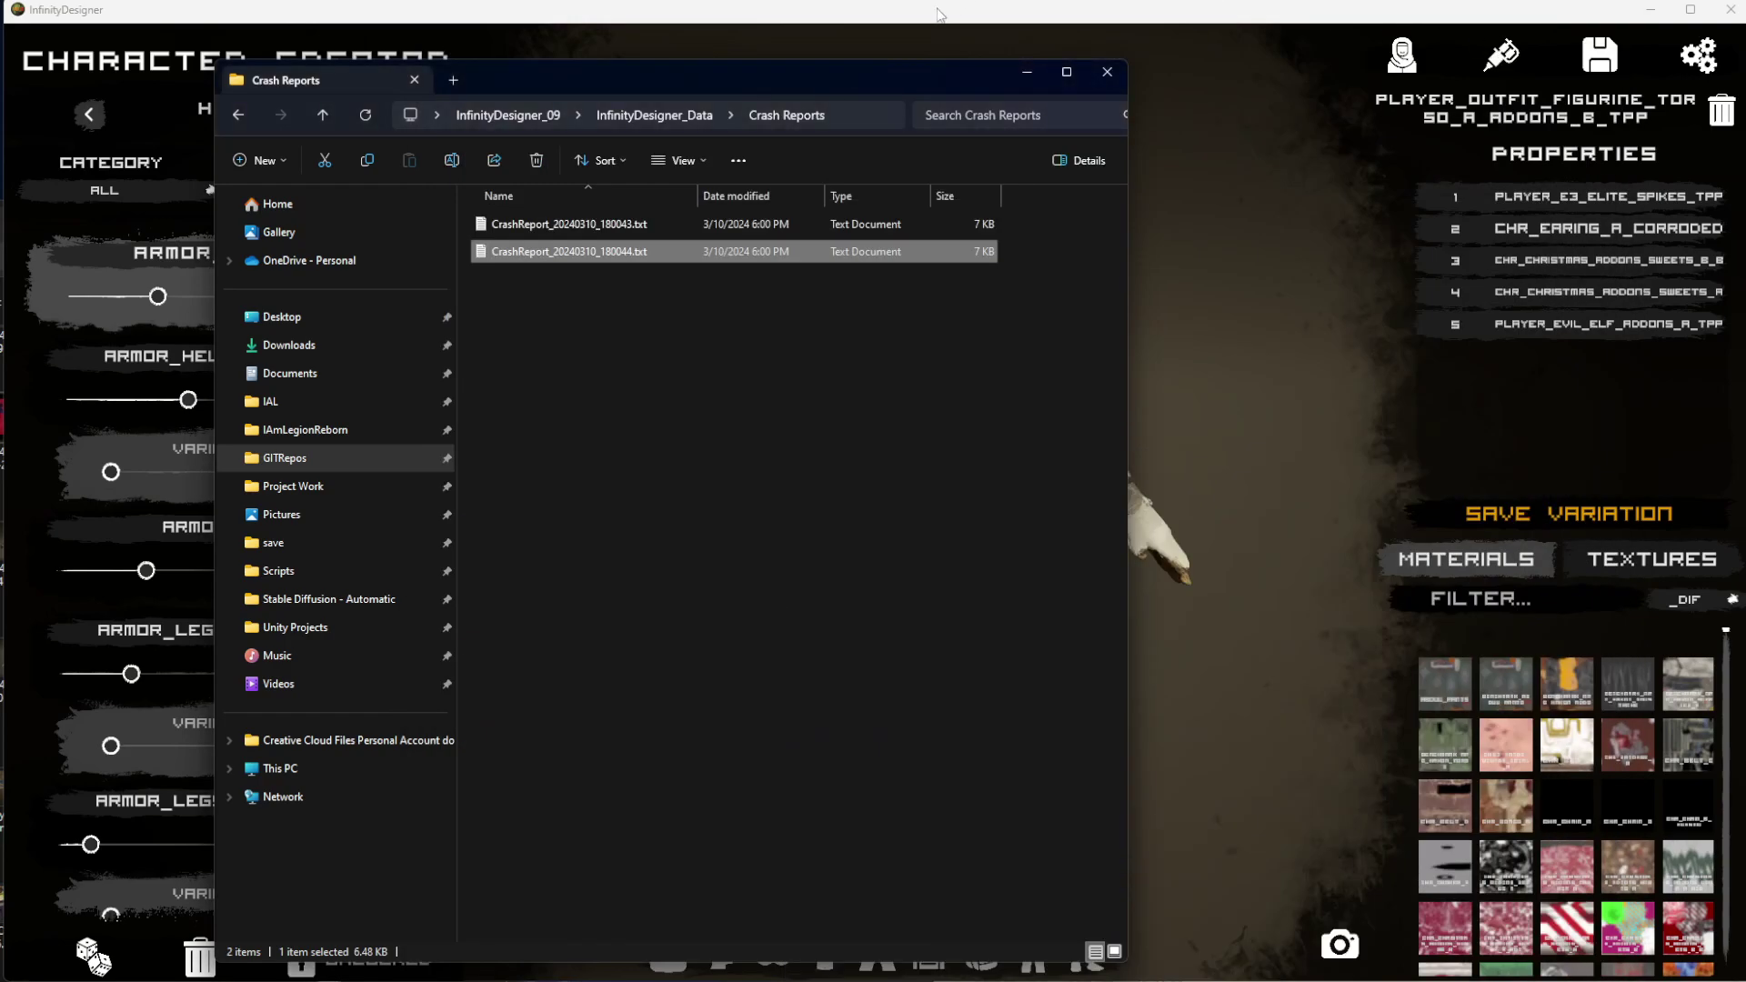
Back in InfinityDesigner, clear the character and randomize a new head and hair.
{"action": "left_click", "coordinate": [941, 16]}
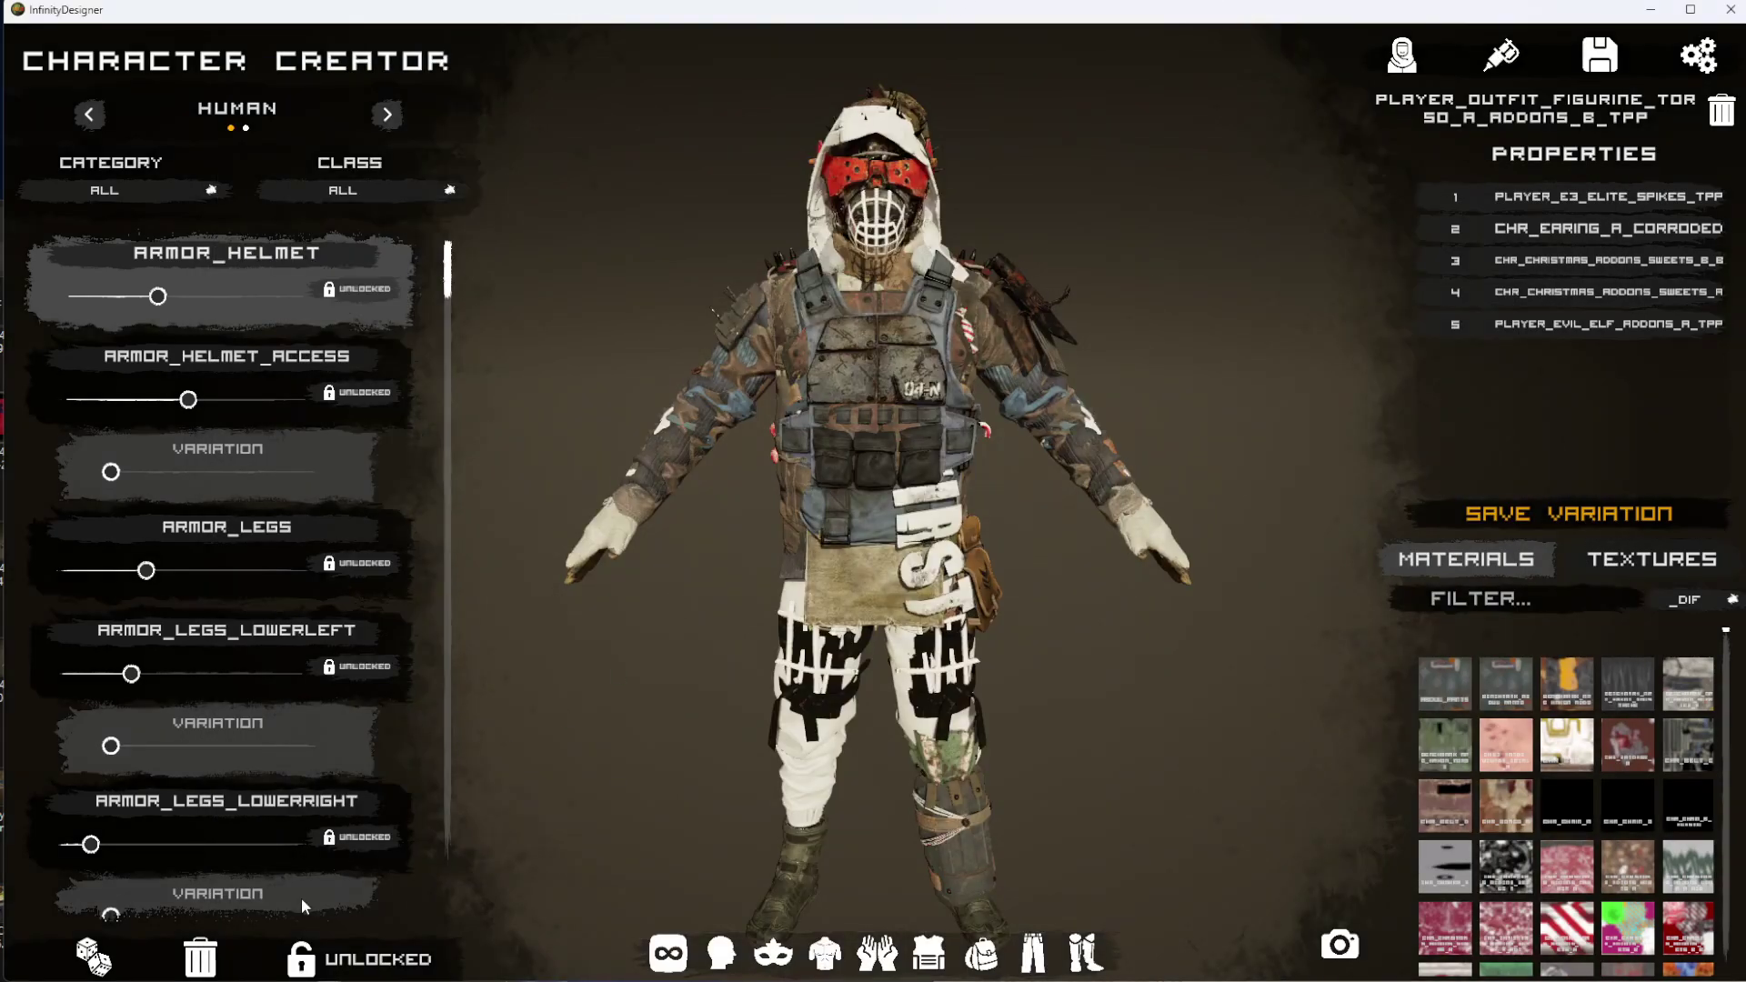
{"action": "left_click", "coordinate": [200, 959]}
{"action": "left_click", "coordinate": [723, 966]}
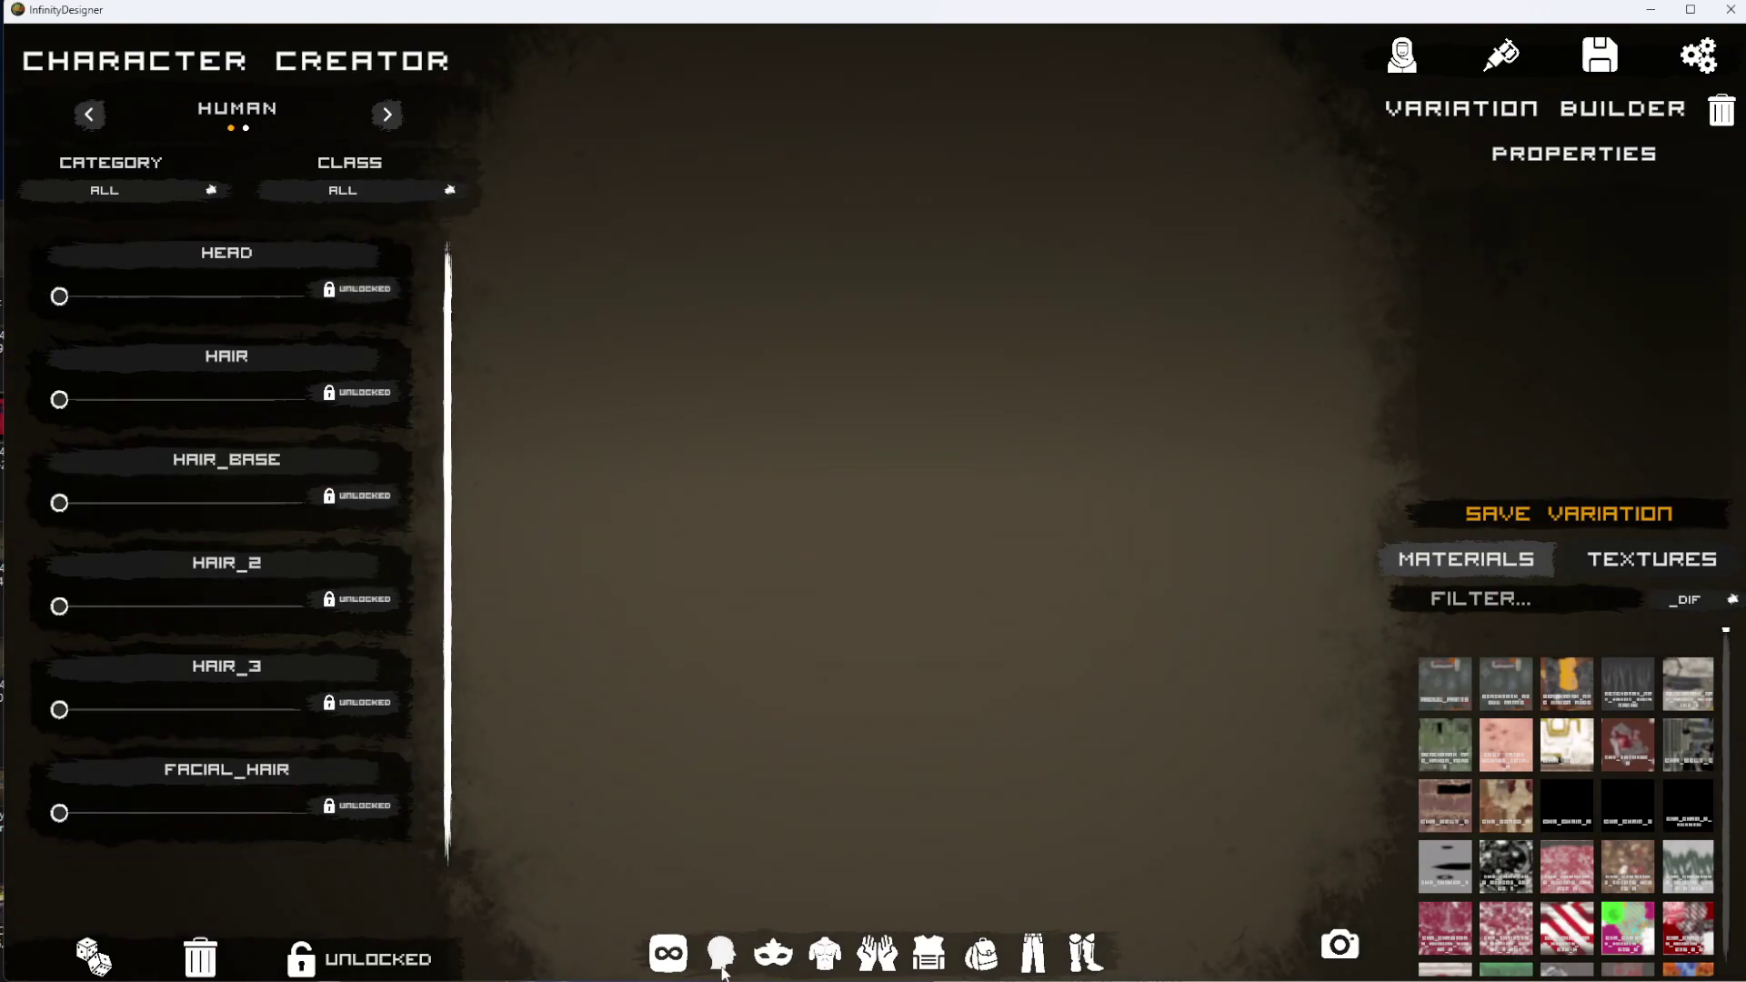
{"action": "left_click", "coordinate": [91, 970]}
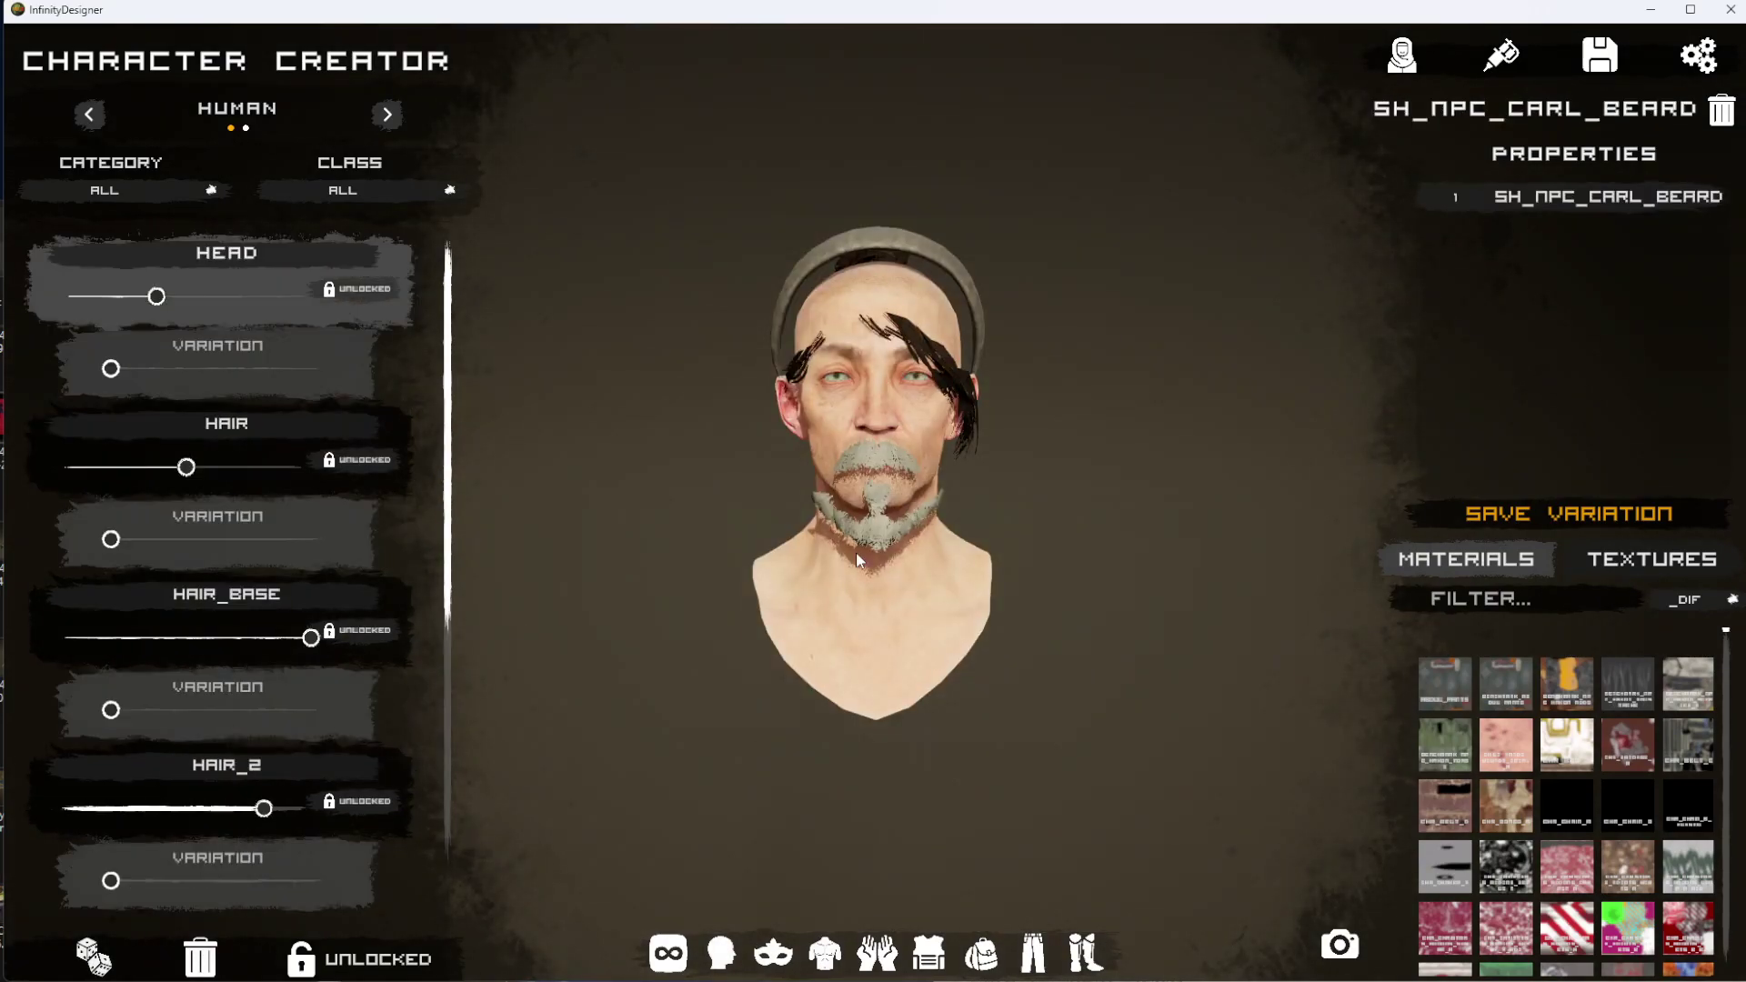
{"action": "left_click", "coordinate": [167, 297]}
{"action": "mouse_move", "coordinate": [168, 300]}
{"action": "left_mouse_down"}
{"action": "mouse_move", "coordinate": [195, 298]}
{"action": "mouse_move", "coordinate": [167, 297]}
{"action": "left_mouse_up"}
Switch the hair to NPC_DR_VERONIKA_HAIR, zero HAIR_BASE and step HAIR_2 back.
{"action": "mouse_move", "coordinate": [182, 471]}
{"action": "left_mouse_down"}
{"action": "mouse_move", "coordinate": [252, 480]}
{"action": "mouse_move", "coordinate": [202, 472]}
{"action": "left_mouse_up"}
{"action": "left_click_drag", "start_coordinate": [1091, 499], "coordinate": [1541, 507]}
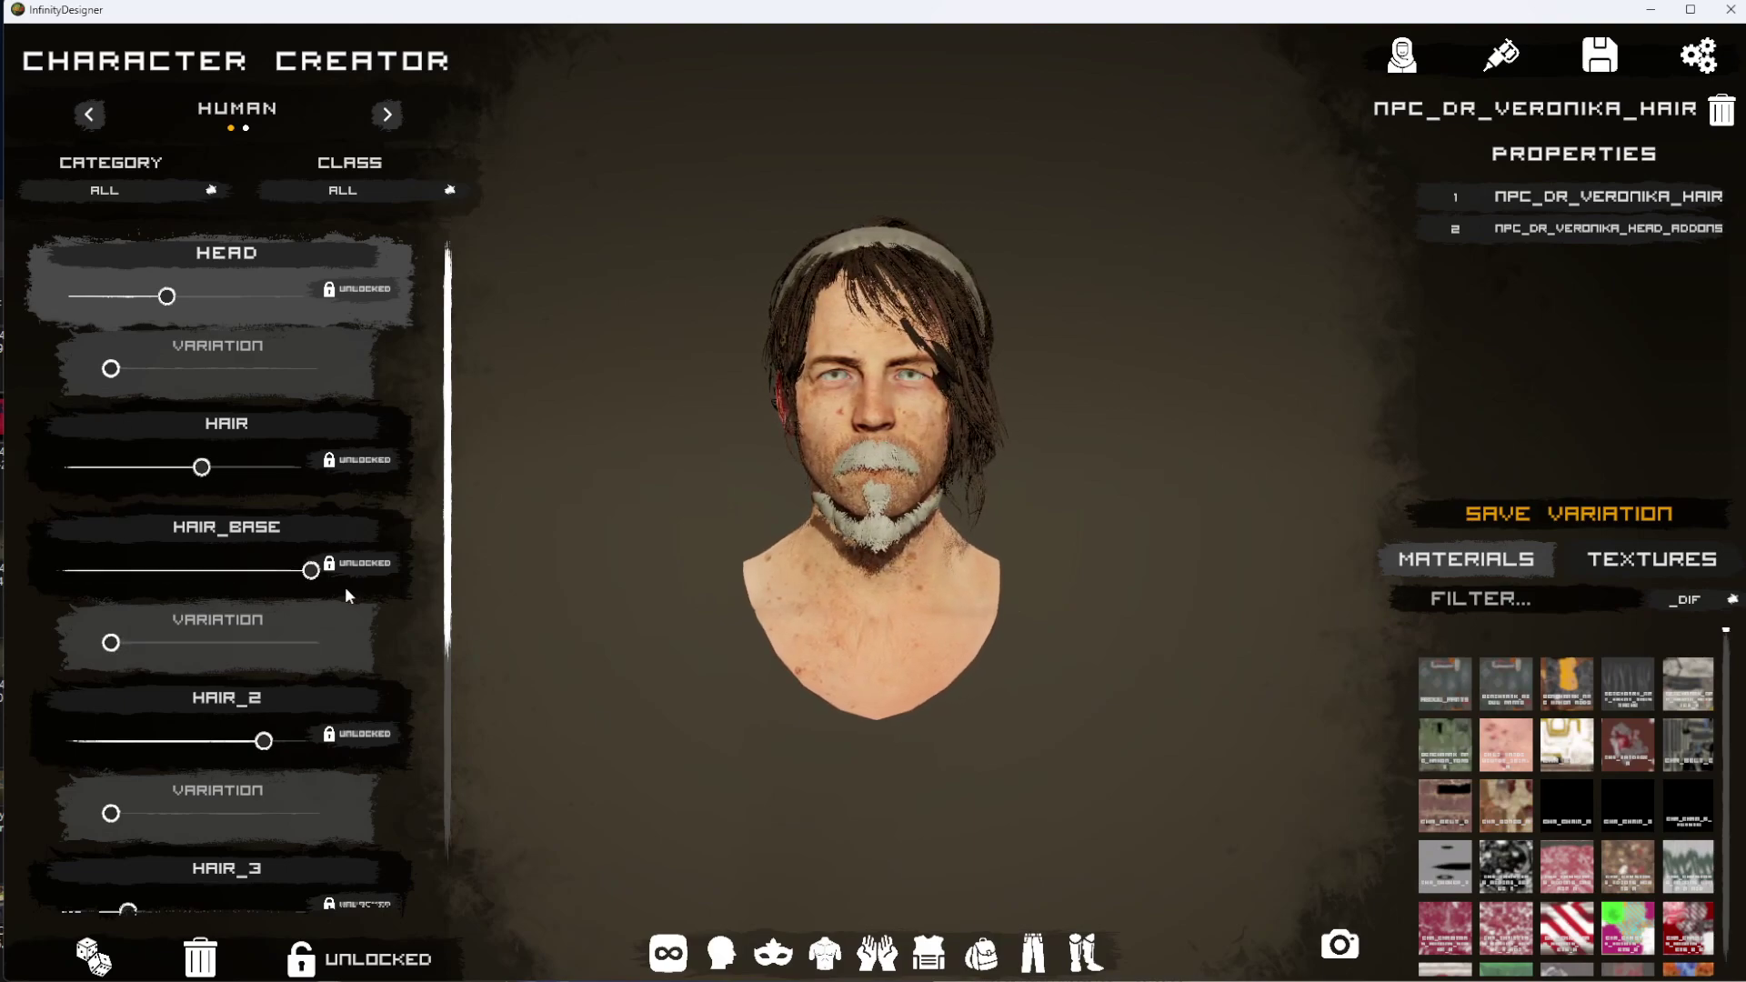
{"action": "left_click_drag", "start_coordinate": [311, 570], "coordinate": [59, 570]}
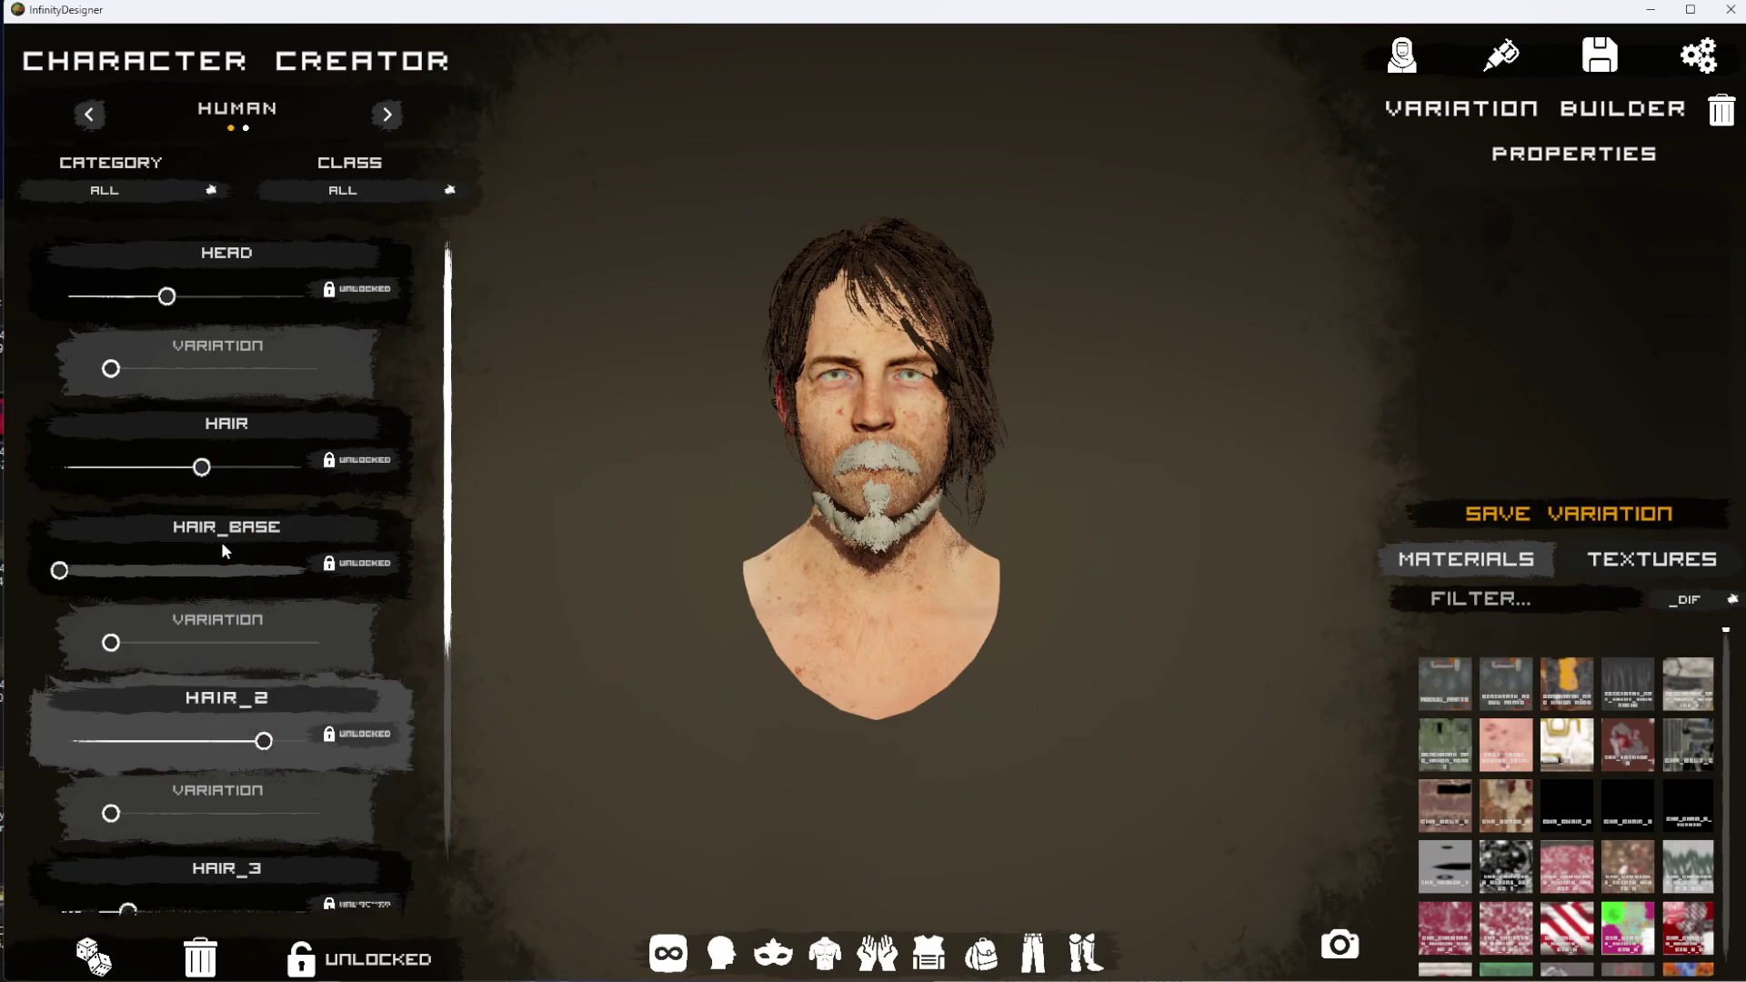
{"action": "key", "text": "Left"}
{"action": "key", "text": "Left"}
{"action": "key", "text": "Right"}
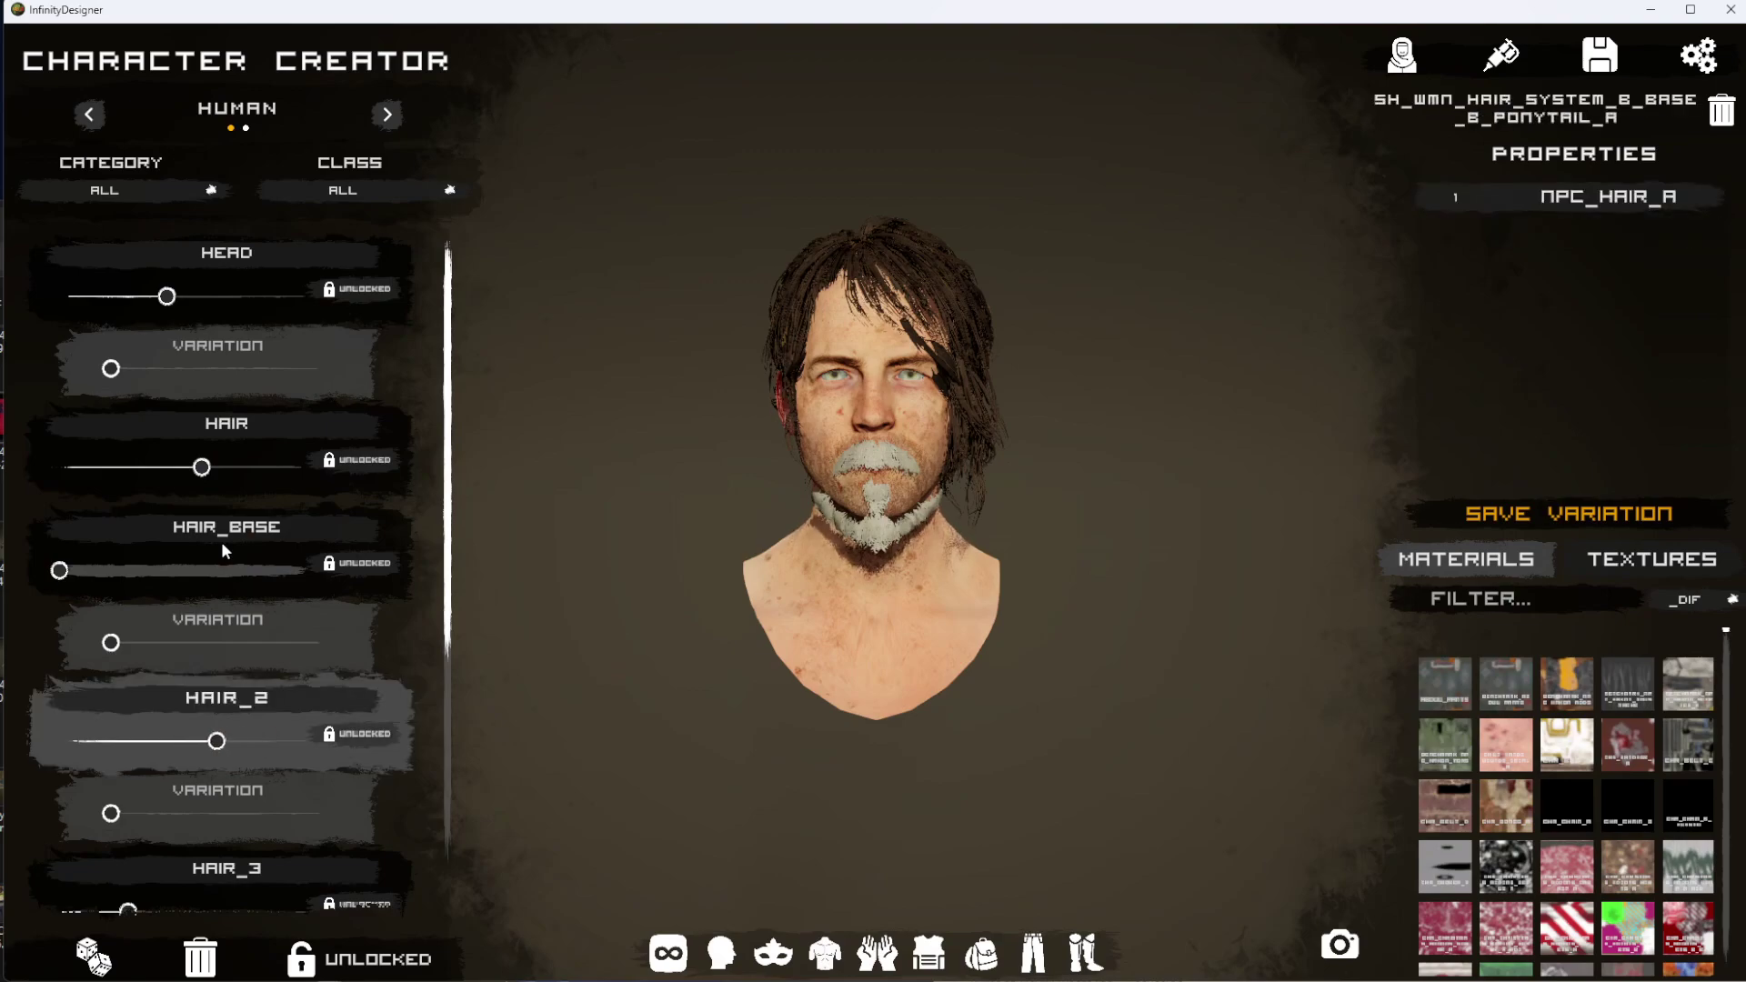
{"action": "key", "text": "Left"}
{"action": "key", "text": "Left"}
{"action": "key", "text": "Left"}
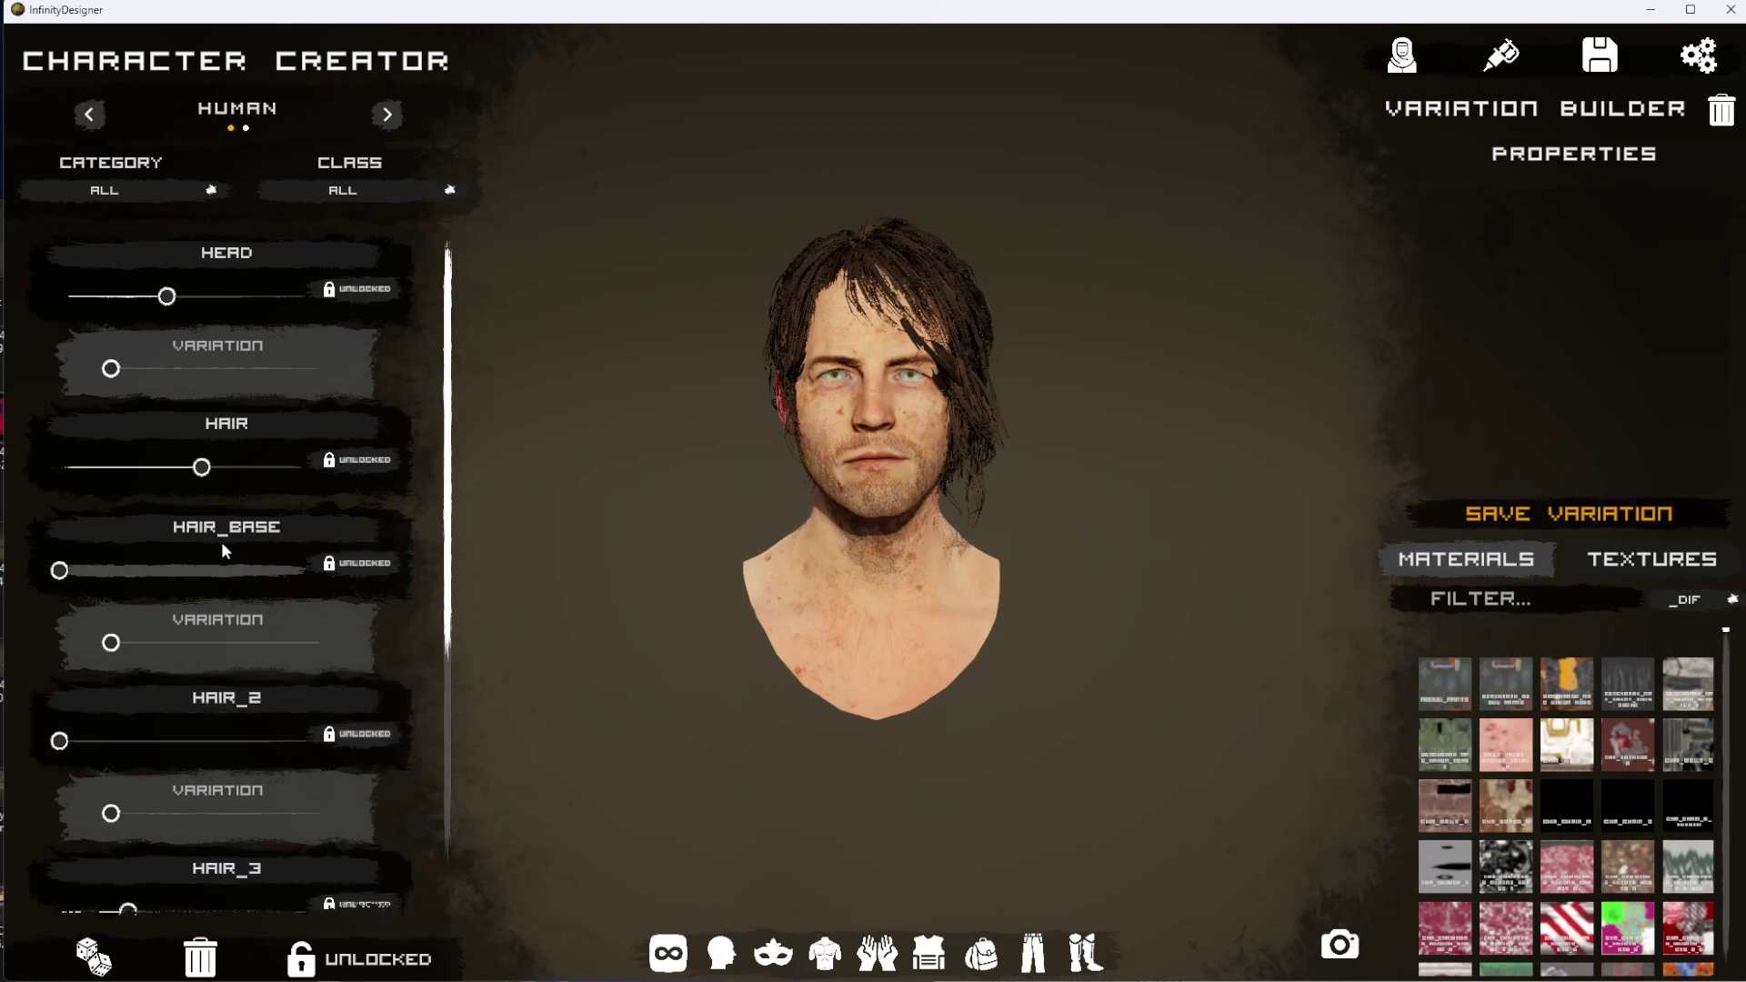
Clear the main hair and switch the head to the CIRO model.
{"action": "key", "text": "Up"}
{"action": "key", "text": "Up"}
{"action": "key", "text": "Left"}
{"action": "key", "text": "Left"}
{"action": "key", "text": "Left"}
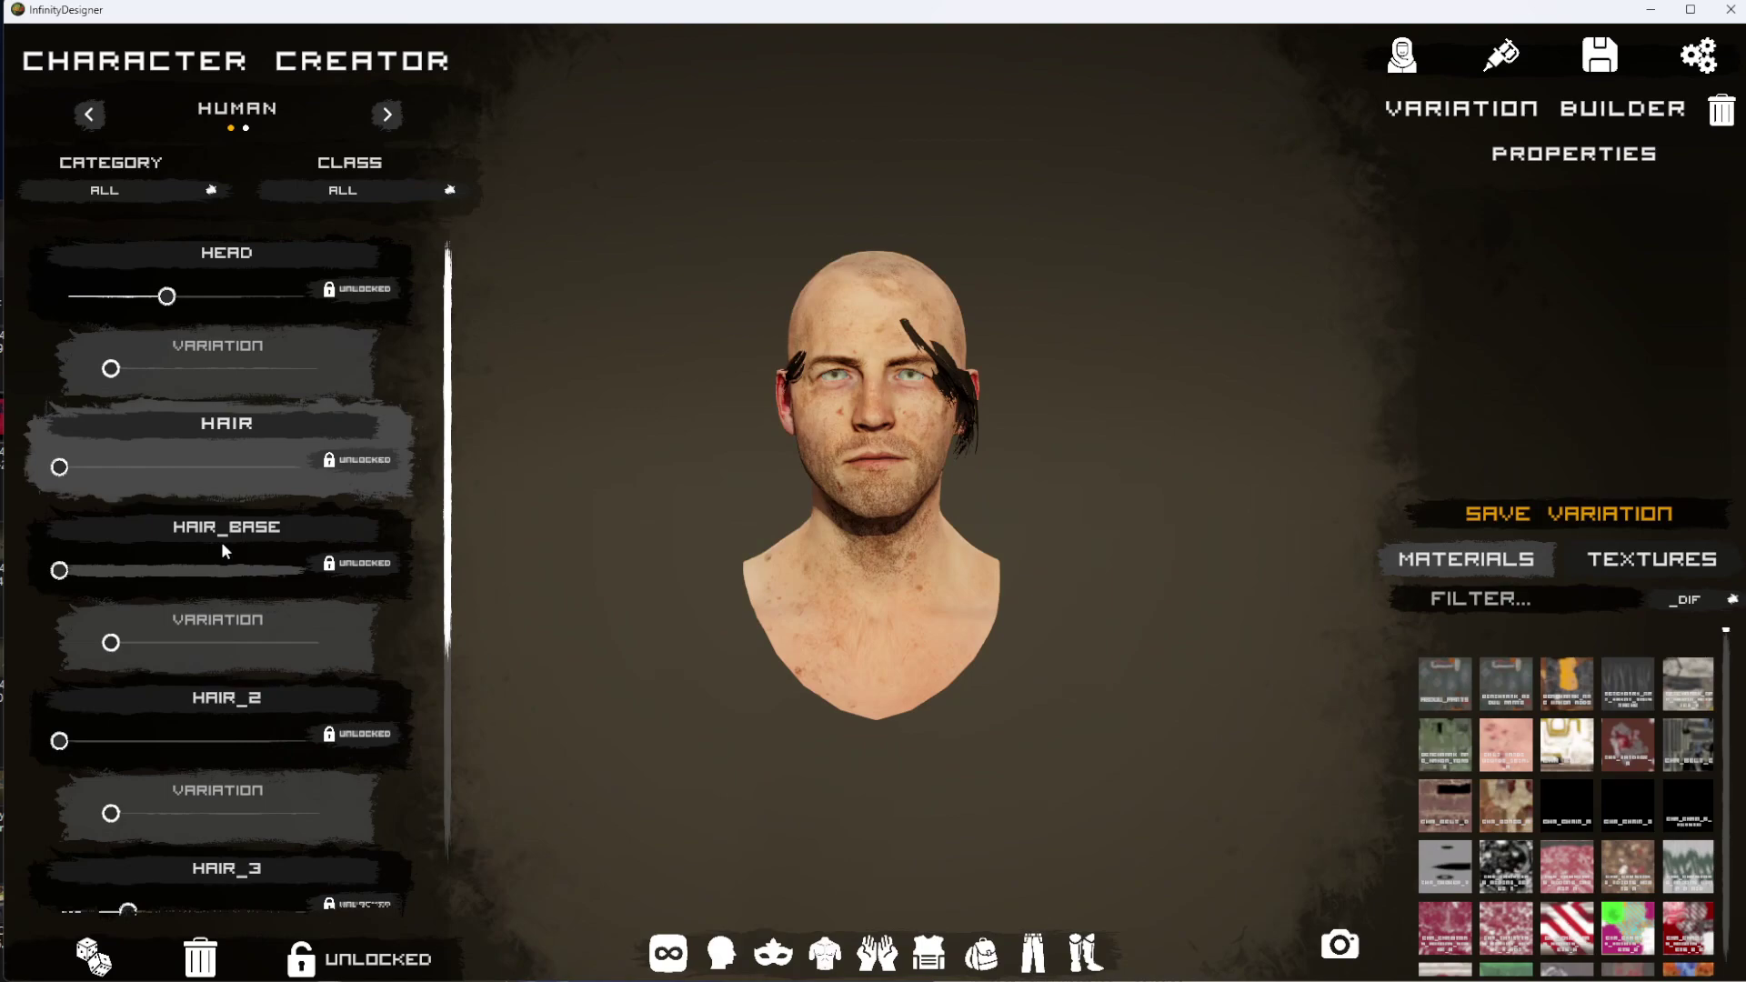
{"action": "key", "text": "Left"}
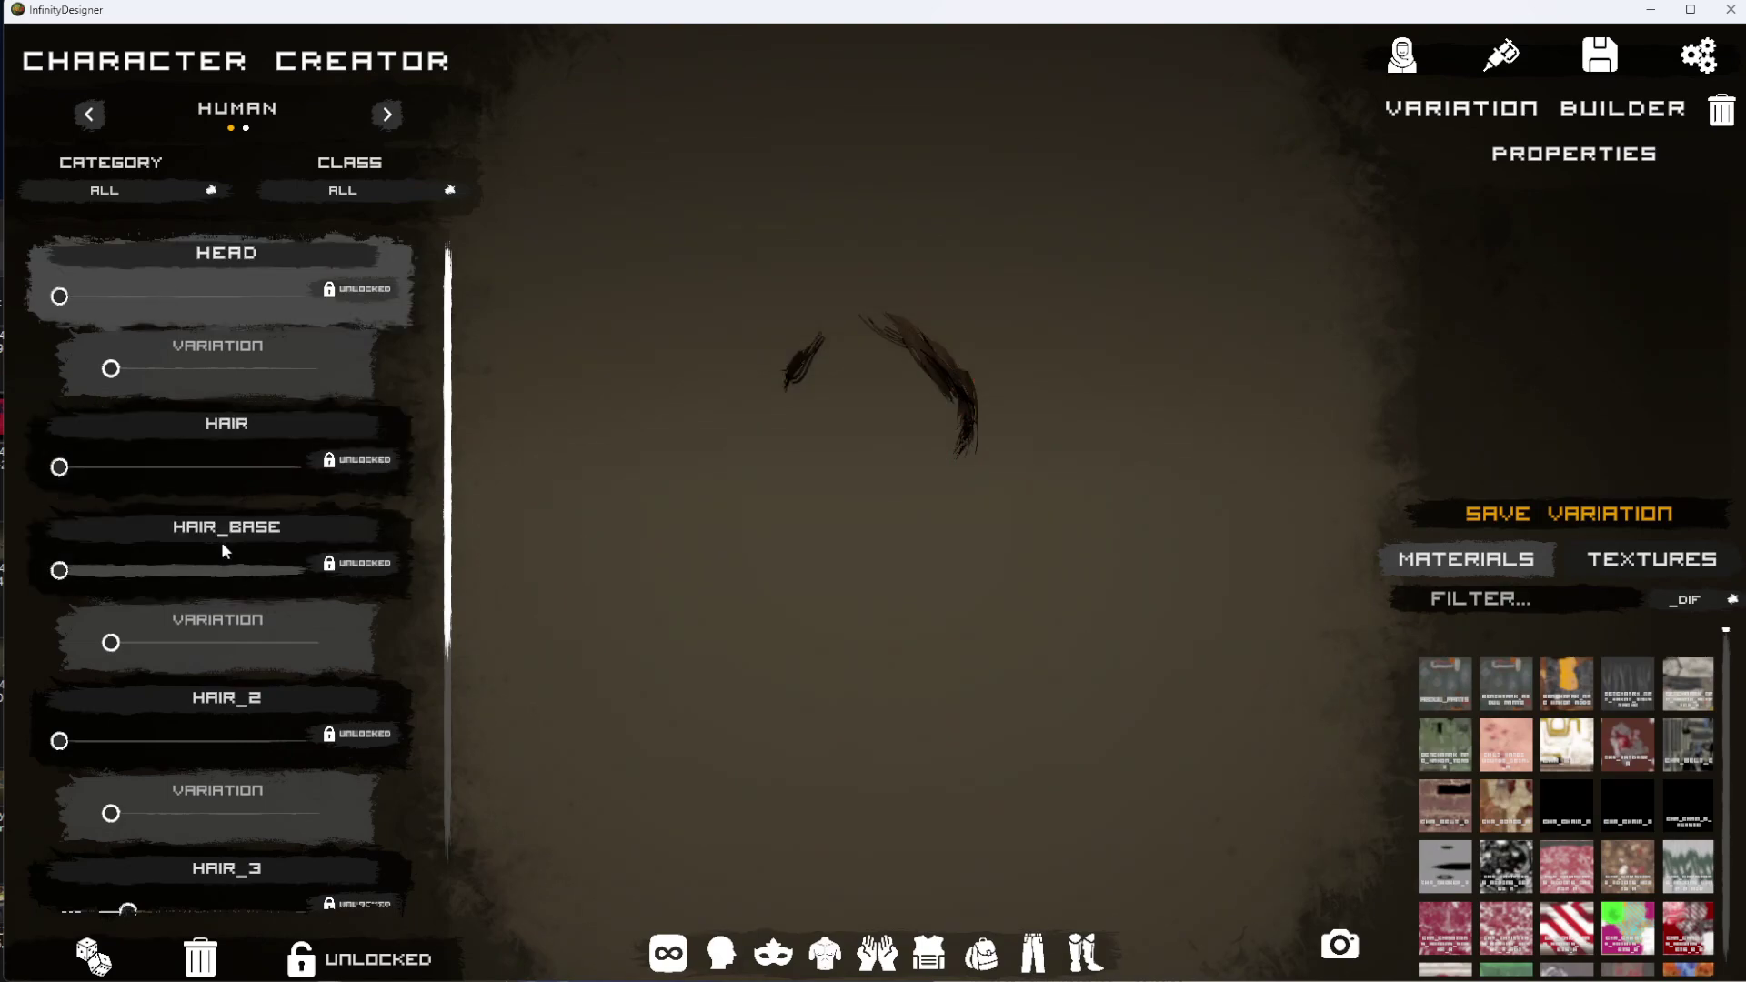
{"action": "key", "text": "Right"}
{"action": "key", "text": "Right"}
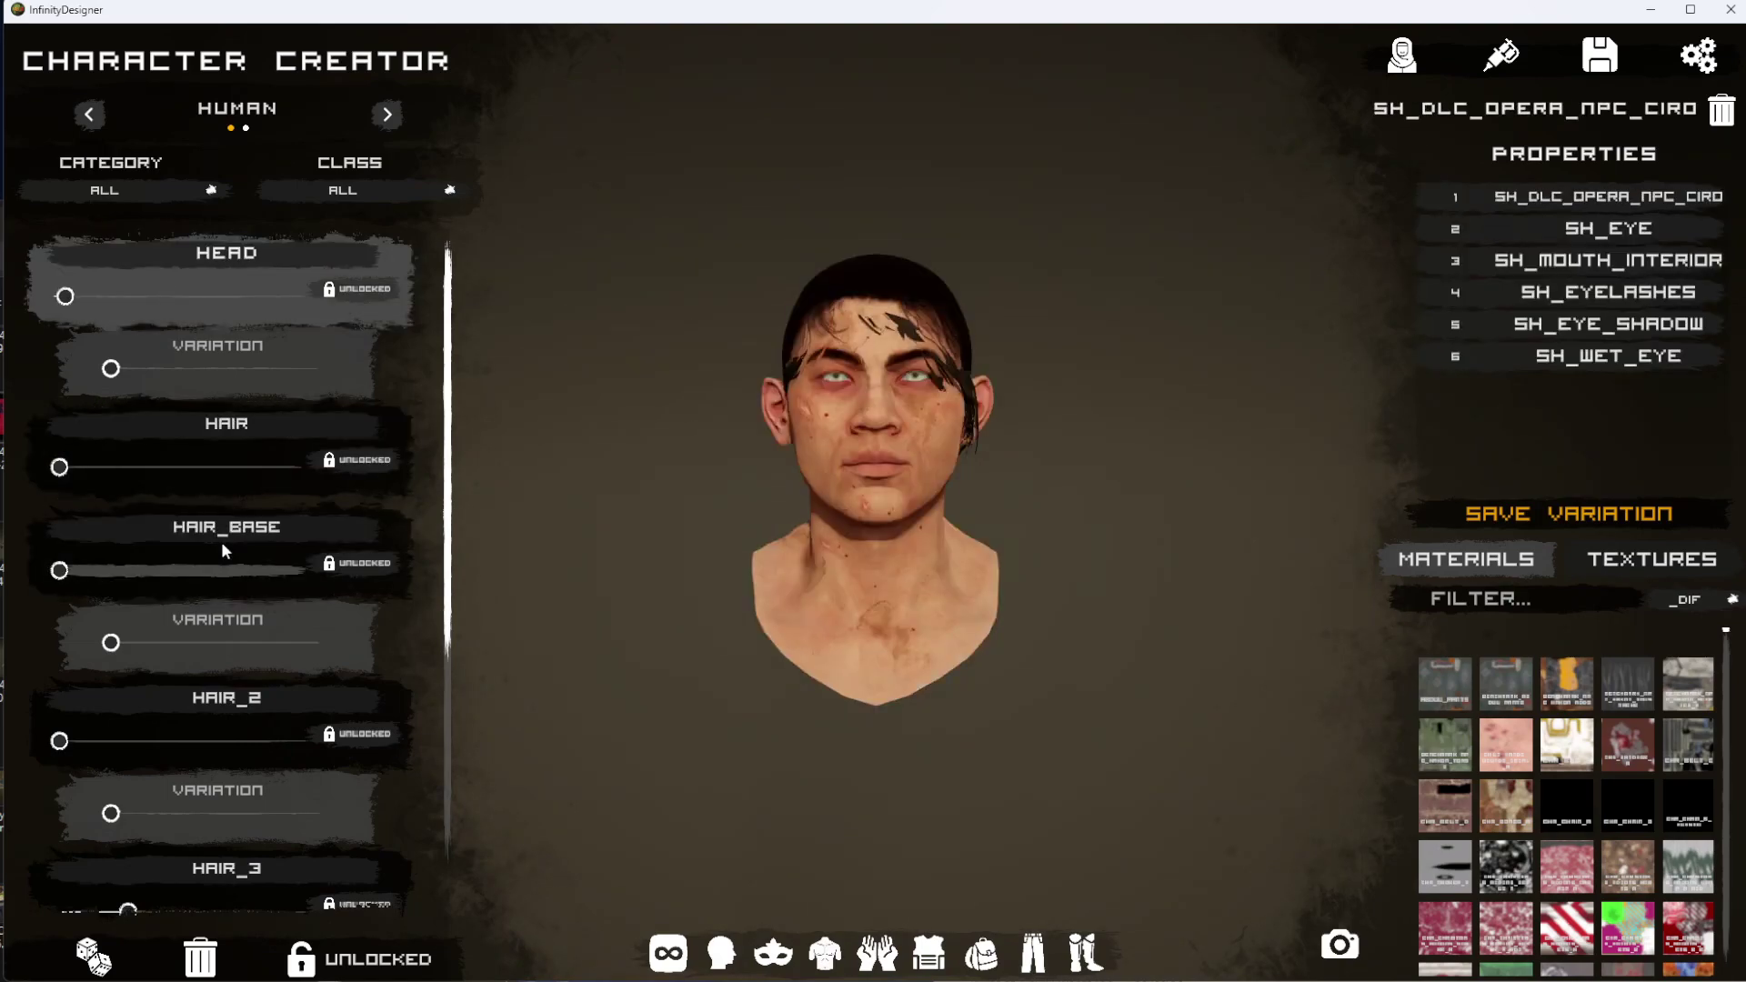
{"action": "key", "text": "Down"}
Clear HAIR_3, try HAIR_2 styles including the ponytail, then reset the character to empty.
{"action": "key", "text": "Down"}
{"action": "key", "text": "Up"}
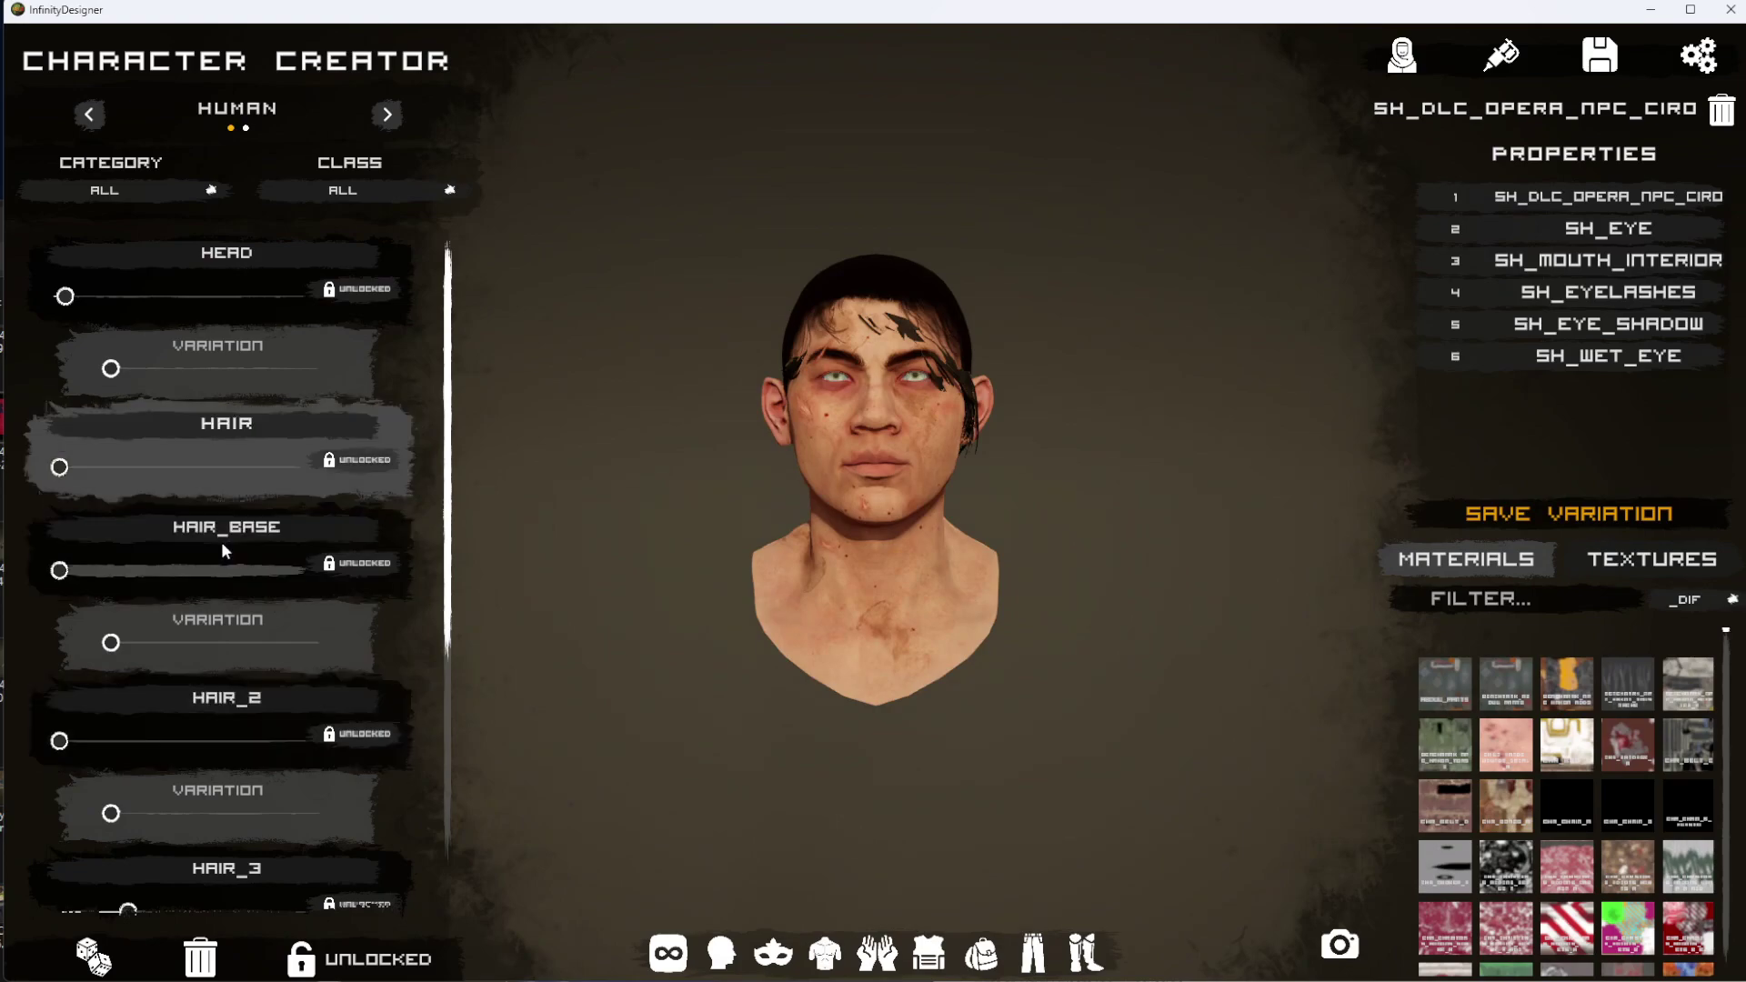
{"action": "key", "text": "Down"}
{"action": "key", "text": "Down"}
{"action": "key", "text": "Down"}
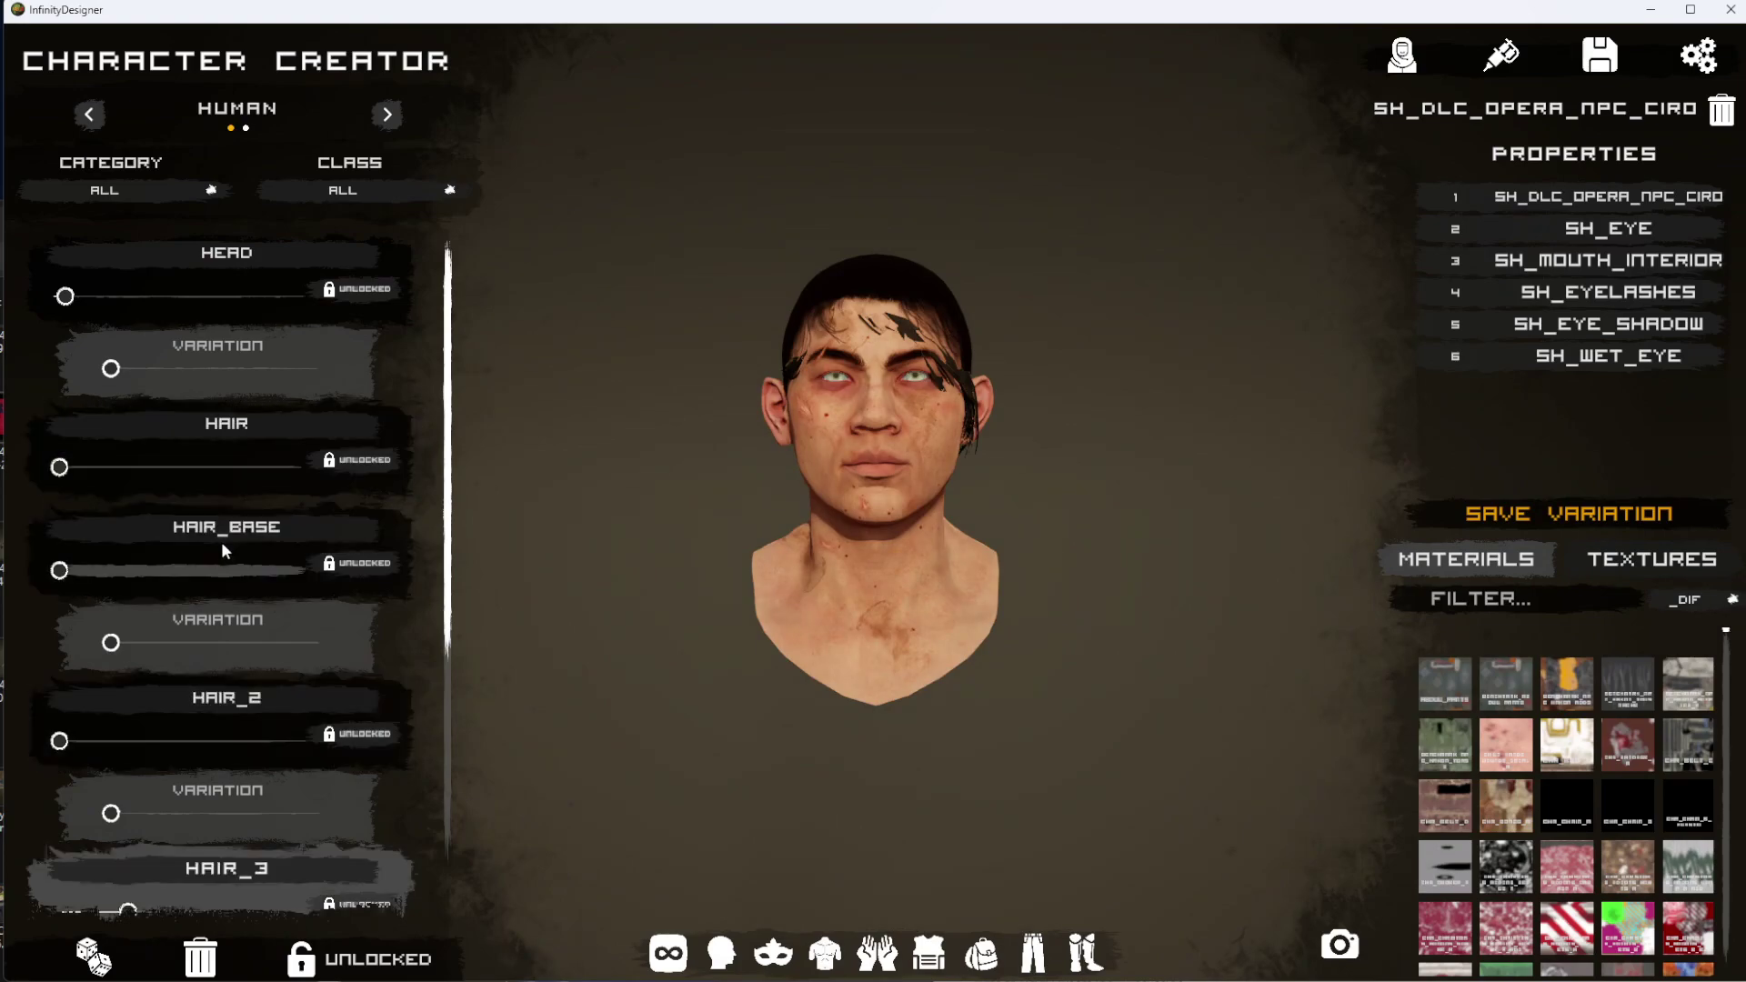
{"action": "key", "text": "Left"}
{"action": "key", "text": "Up"}
{"action": "key", "text": "Right"}
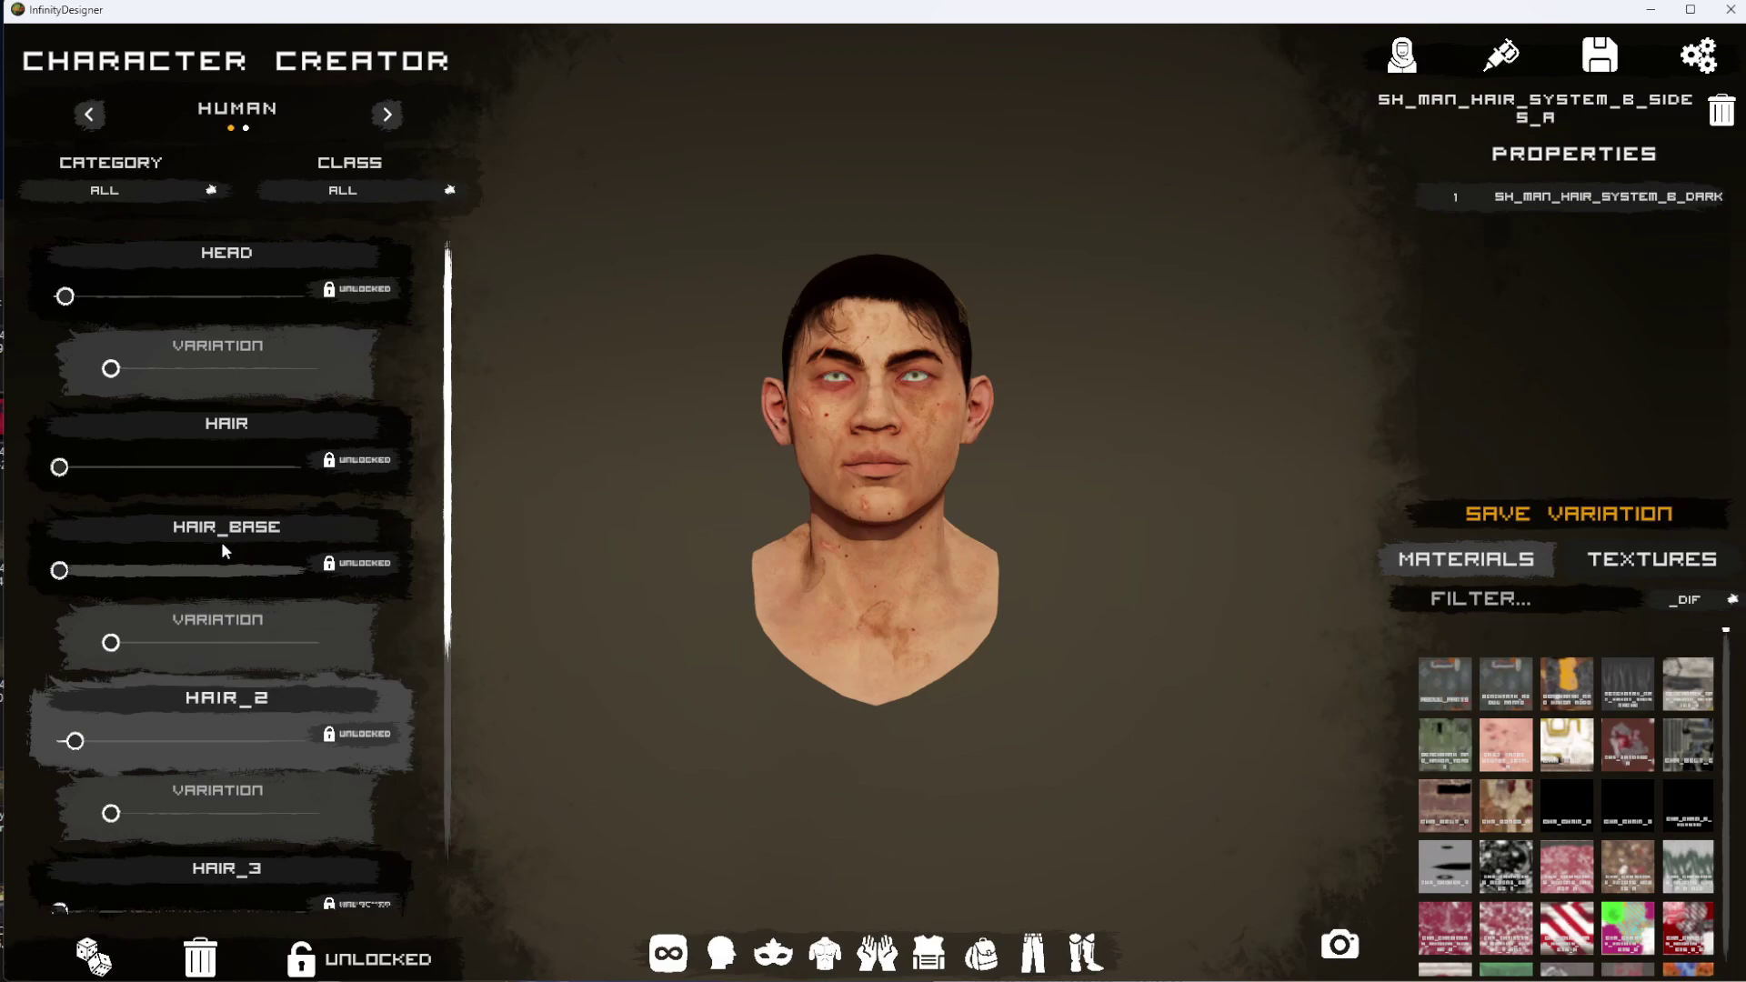
{"action": "key", "text": "Right"}
{"action": "key", "text": "Right"}
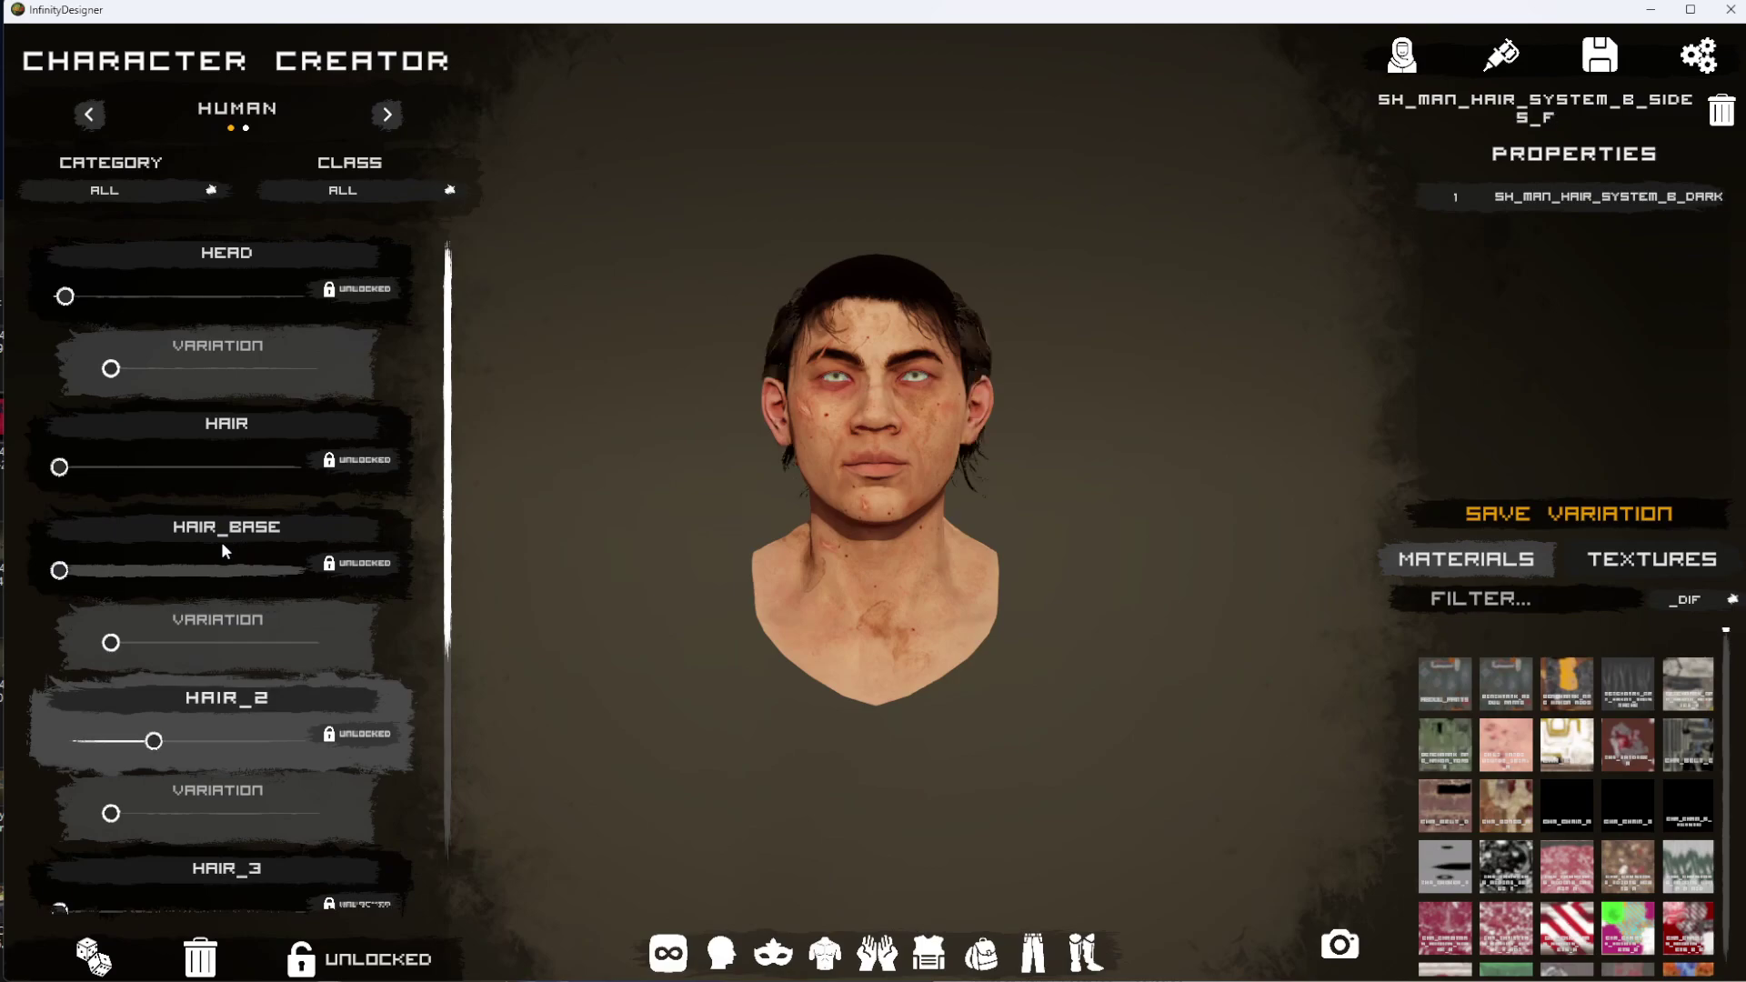
{"action": "left_click_drag", "start_coordinate": [1402, 476], "coordinate": [1078, 537]}
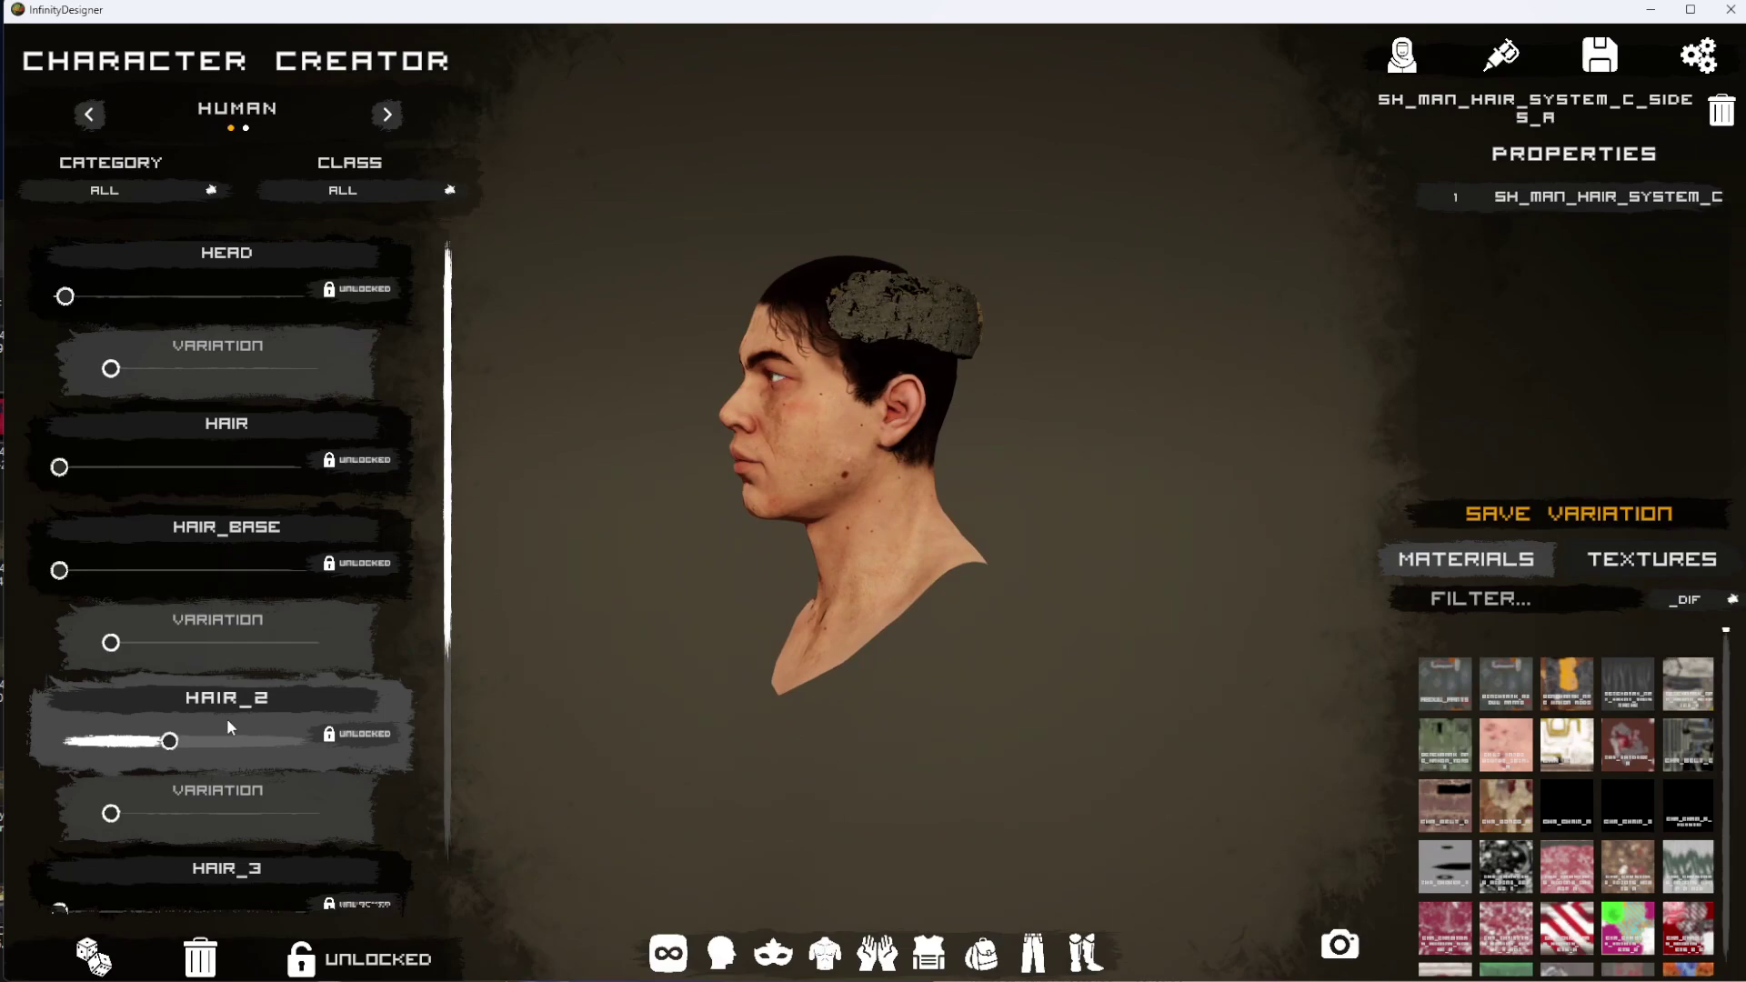
{"action": "key", "text": "Right"}
{"action": "key", "text": "Left"}
{"action": "key", "text": "Left"}
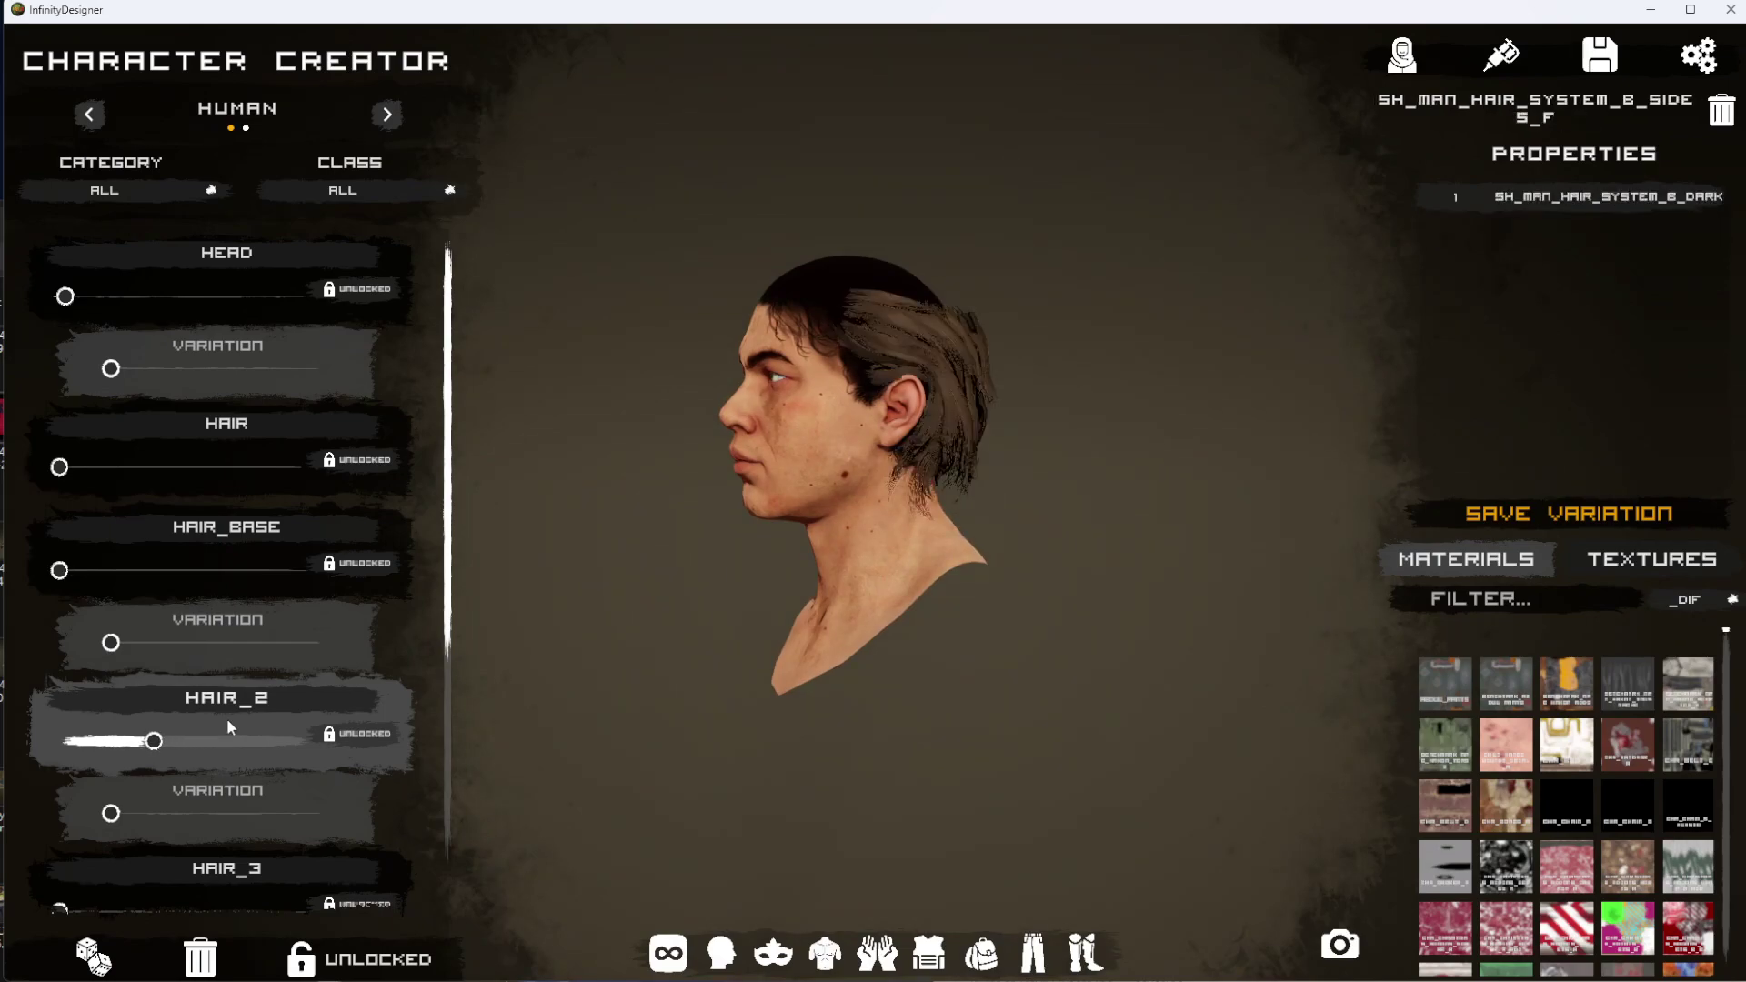
{"action": "left_click_drag", "start_coordinate": [746, 518], "coordinate": [883, 479]}
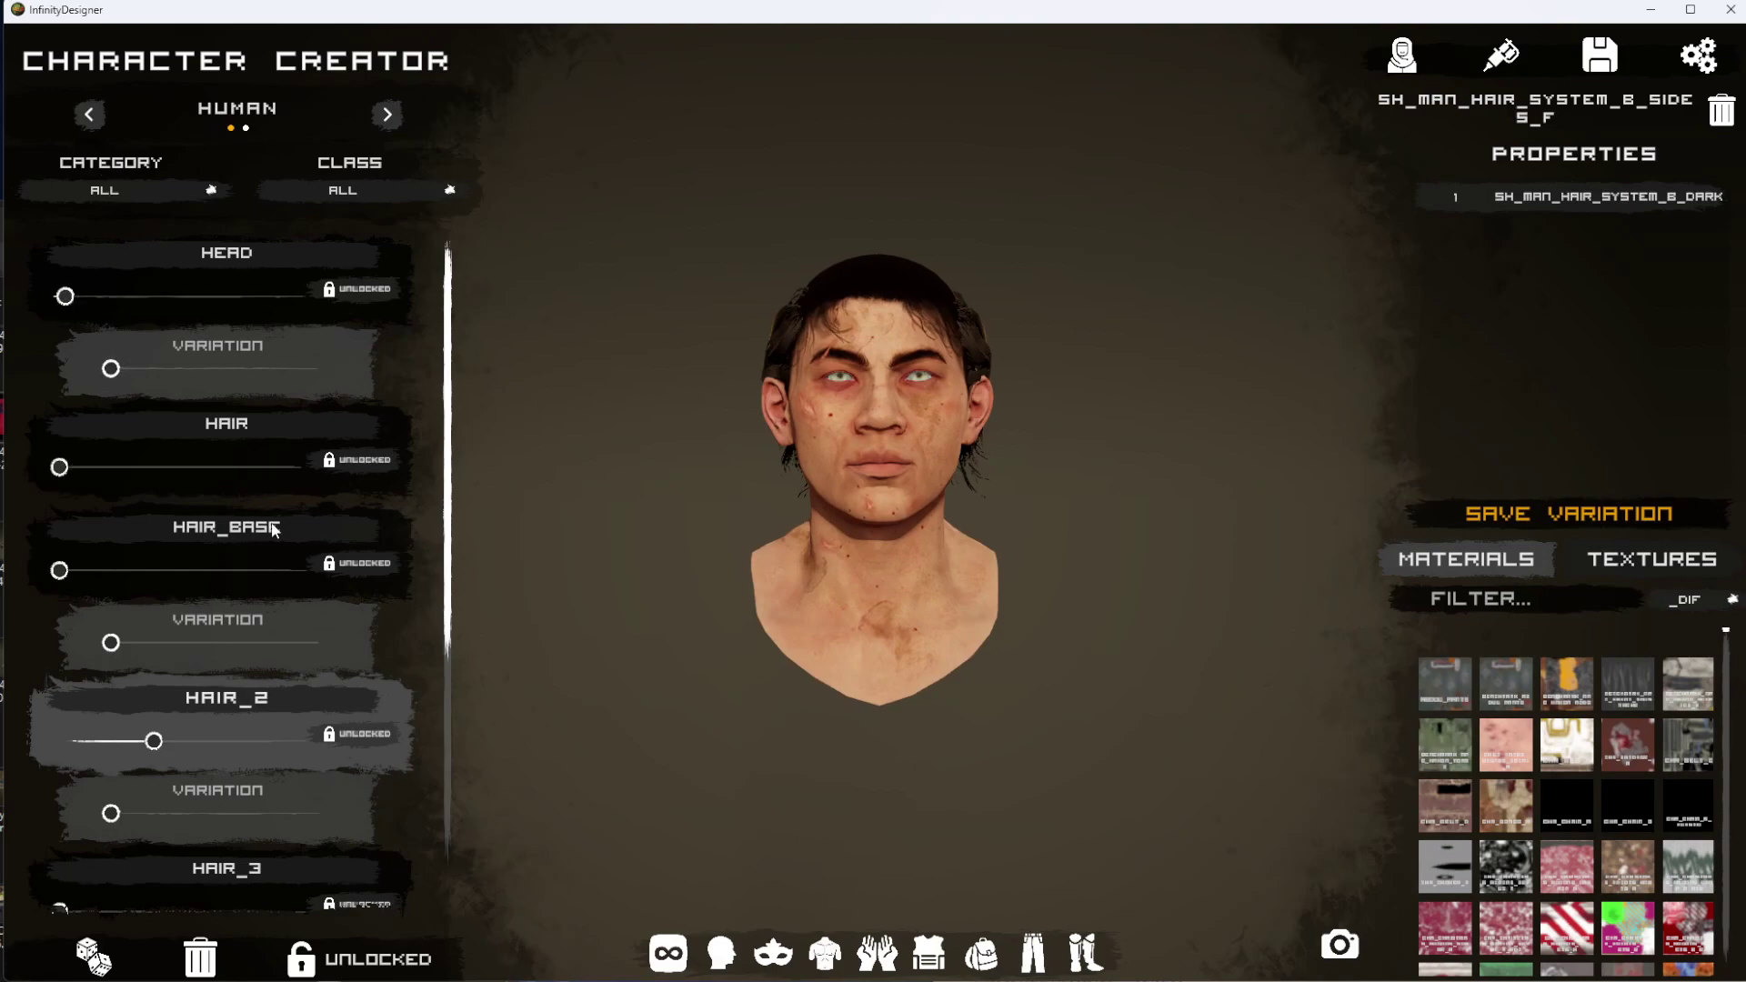
{"action": "left_click", "coordinate": [201, 957]}
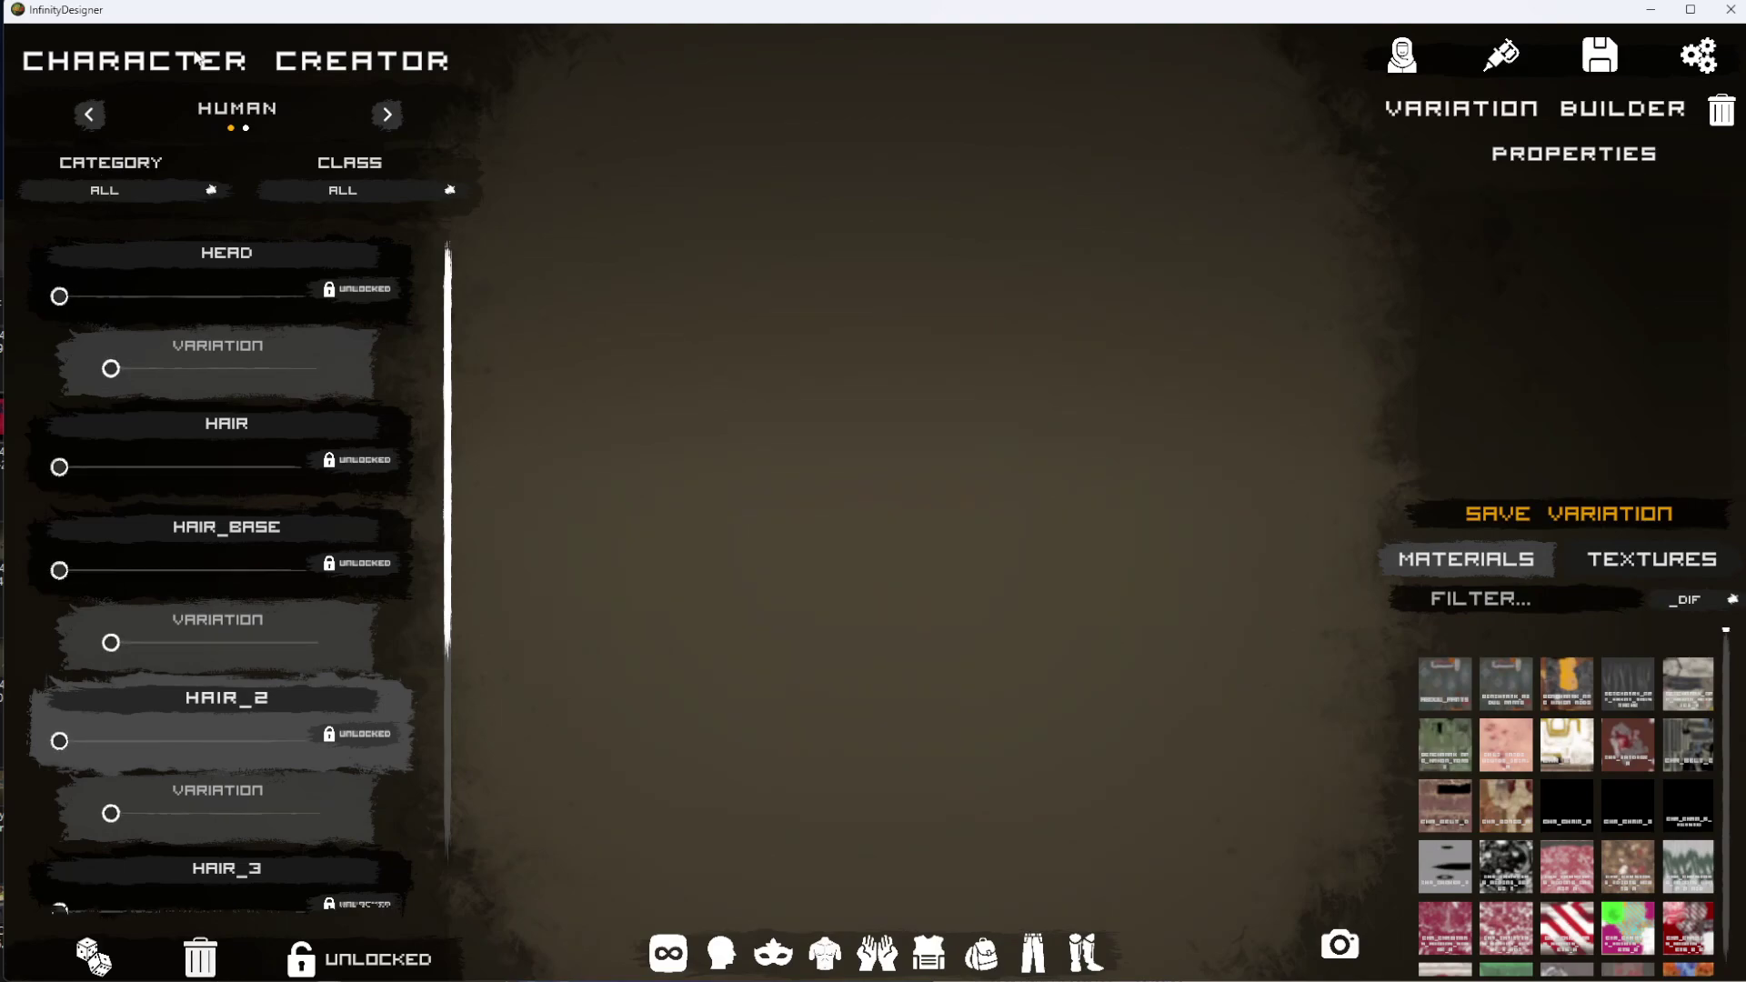
Switch to Infected, choose the Biter category and load the bald SH_SCAN_WMN_007 head.
{"action": "left_click", "coordinate": [387, 115]}
{"action": "left_click", "coordinate": [100, 193]}
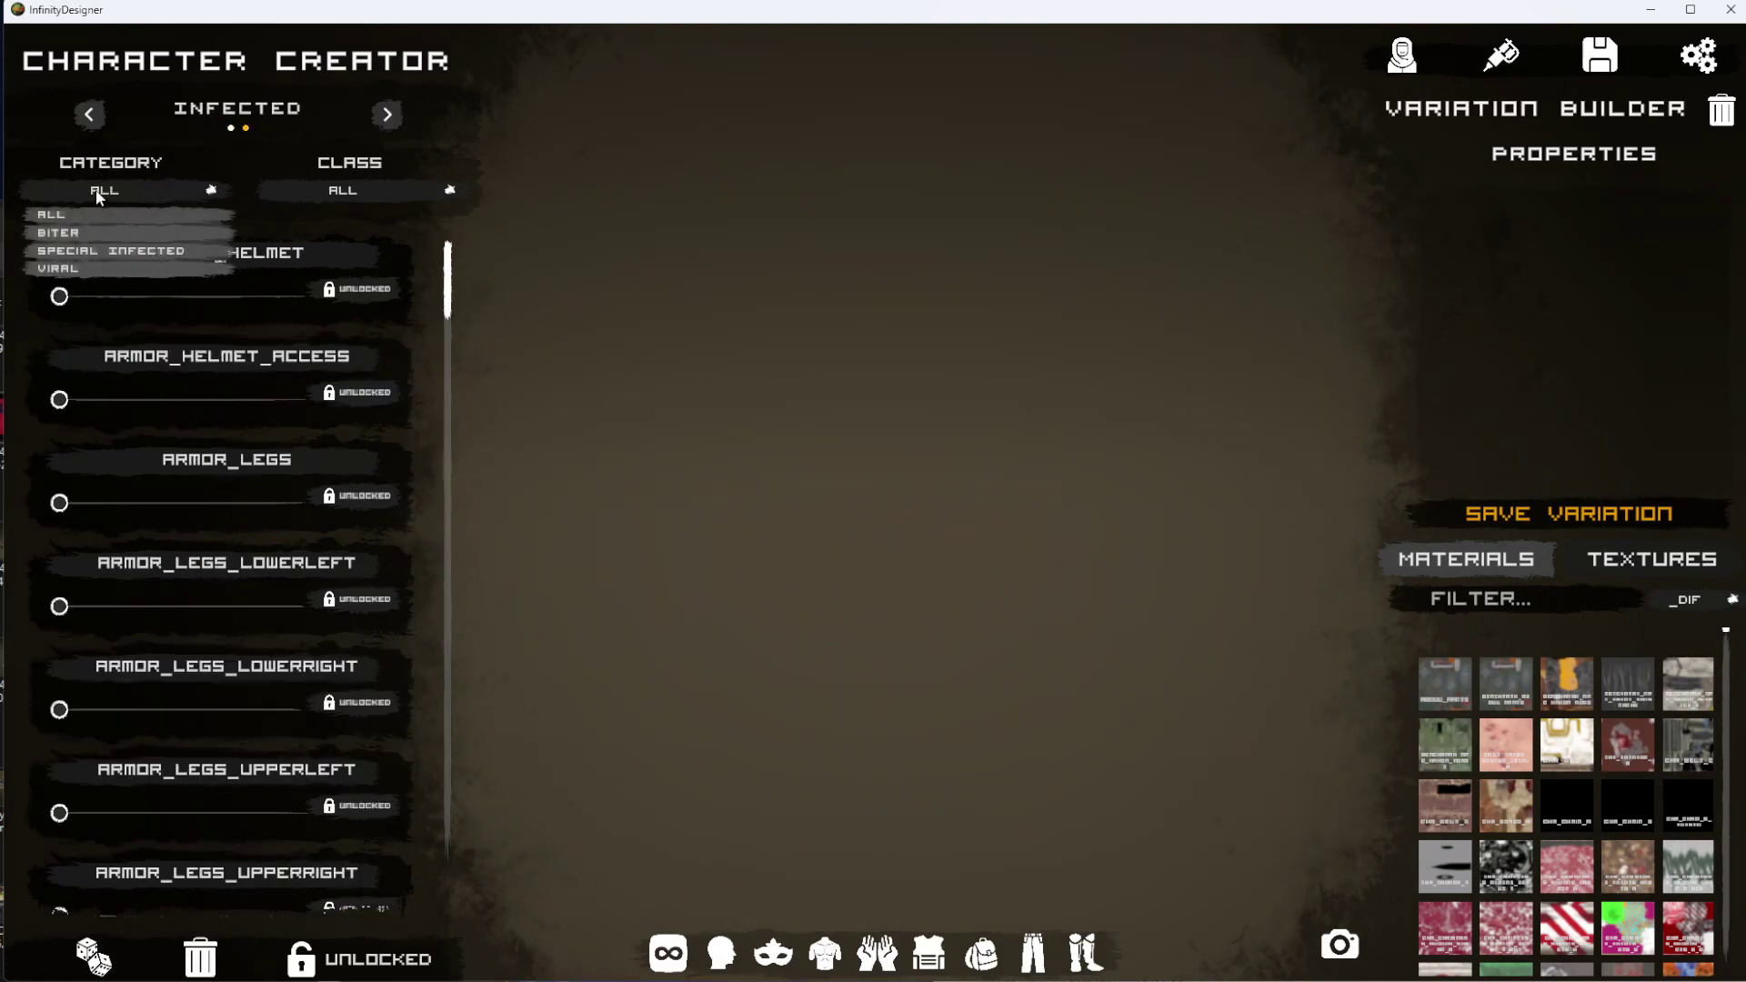
{"action": "left_click", "coordinate": [79, 234]}
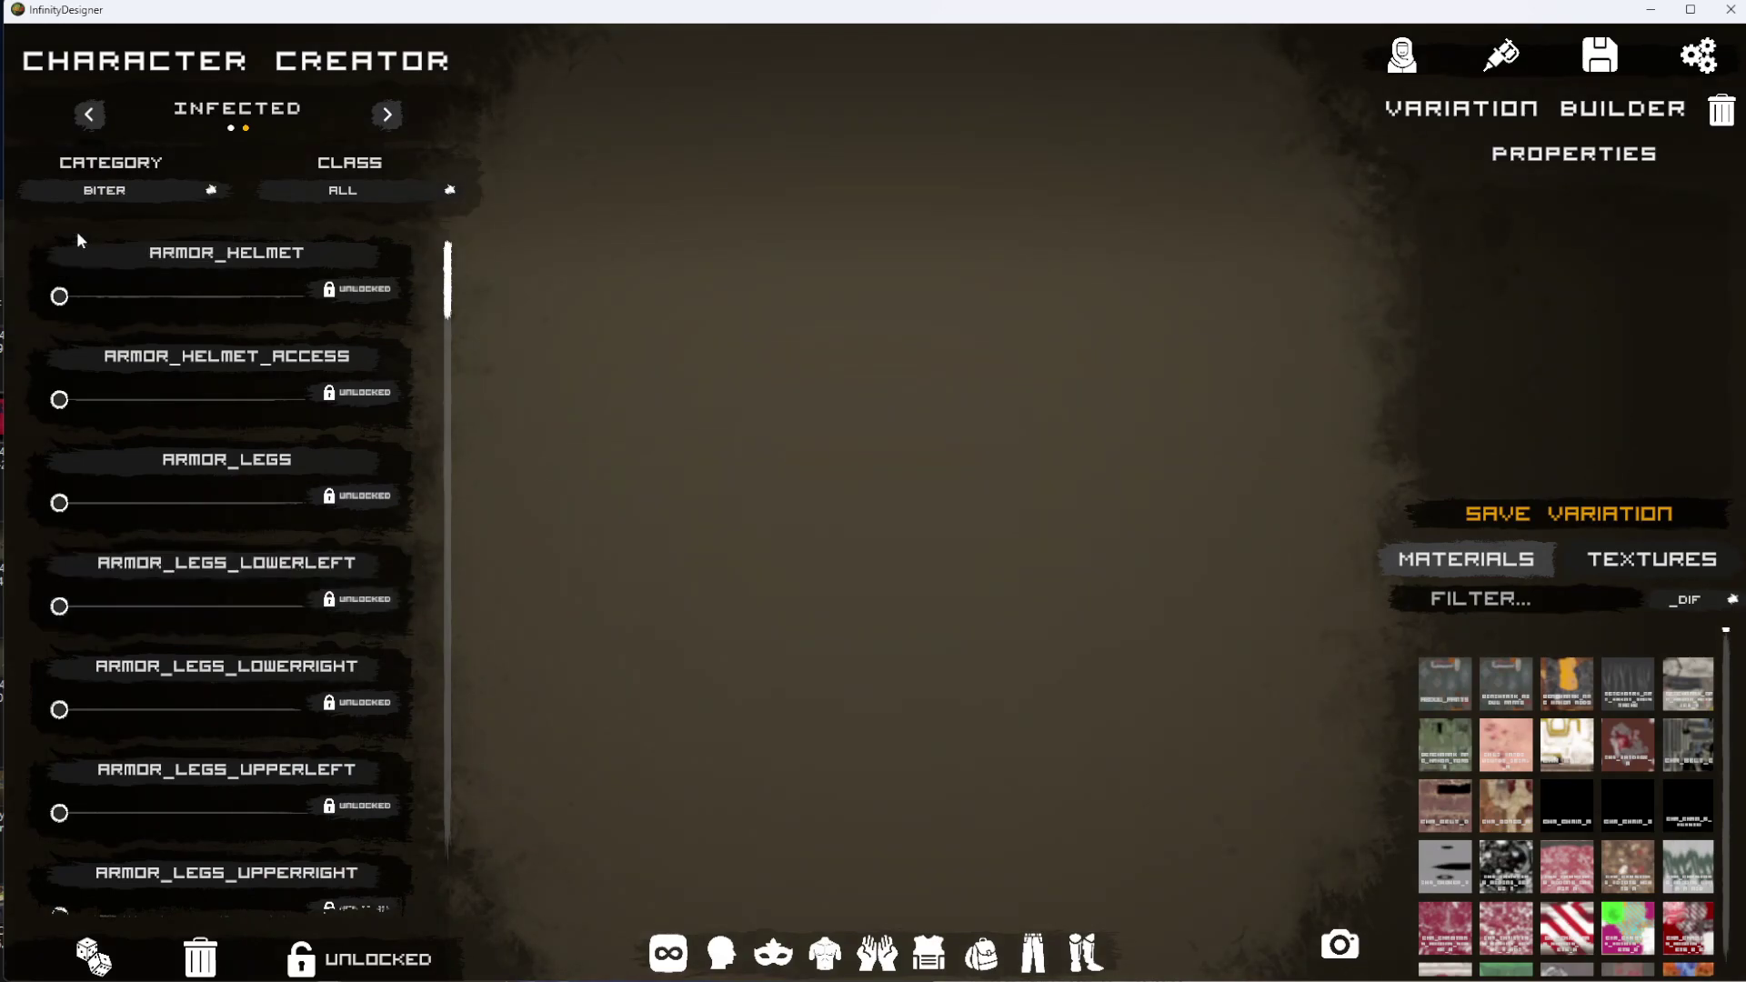
{"action": "left_click", "coordinate": [722, 951]}
{"action": "left_click_drag", "start_coordinate": [59, 296], "coordinate": [242, 336]}
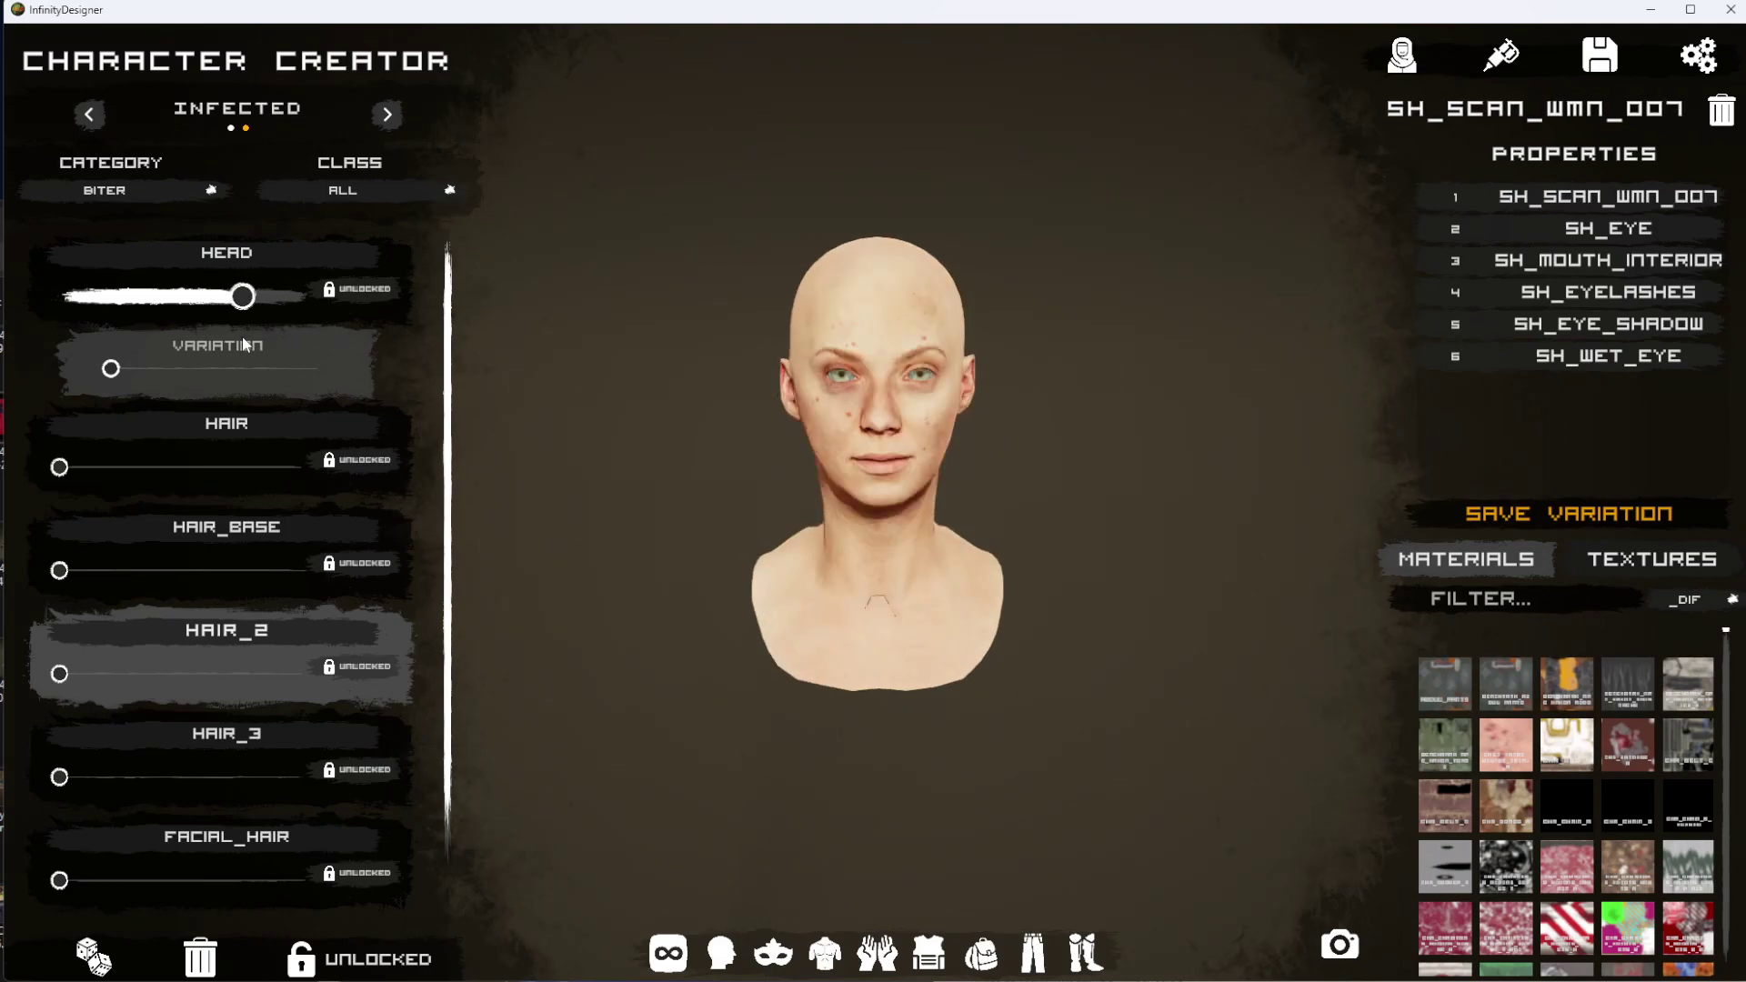
Apply and inspect the biter variation, then swap to the bald SH_SCAN_MAN_048 head.
{"action": "left_click_drag", "start_coordinate": [111, 369], "coordinate": [327, 372]}
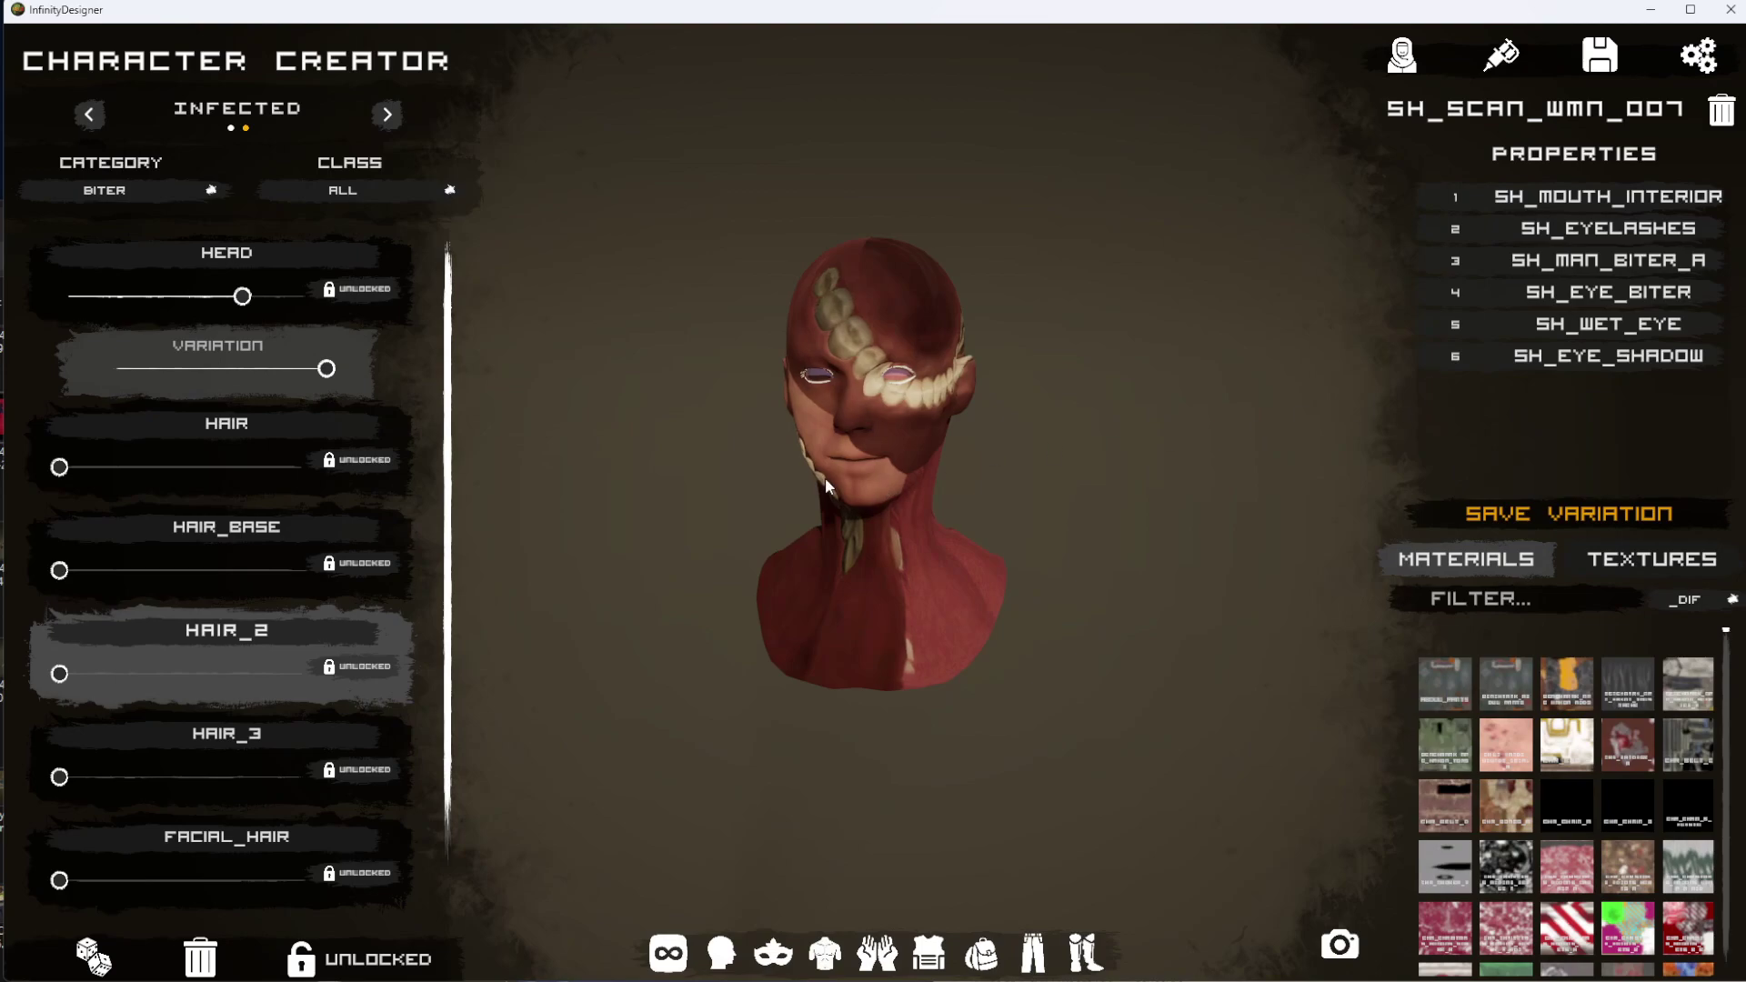
{"action": "left_click_drag", "start_coordinate": [826, 478], "coordinate": [742, 495]}
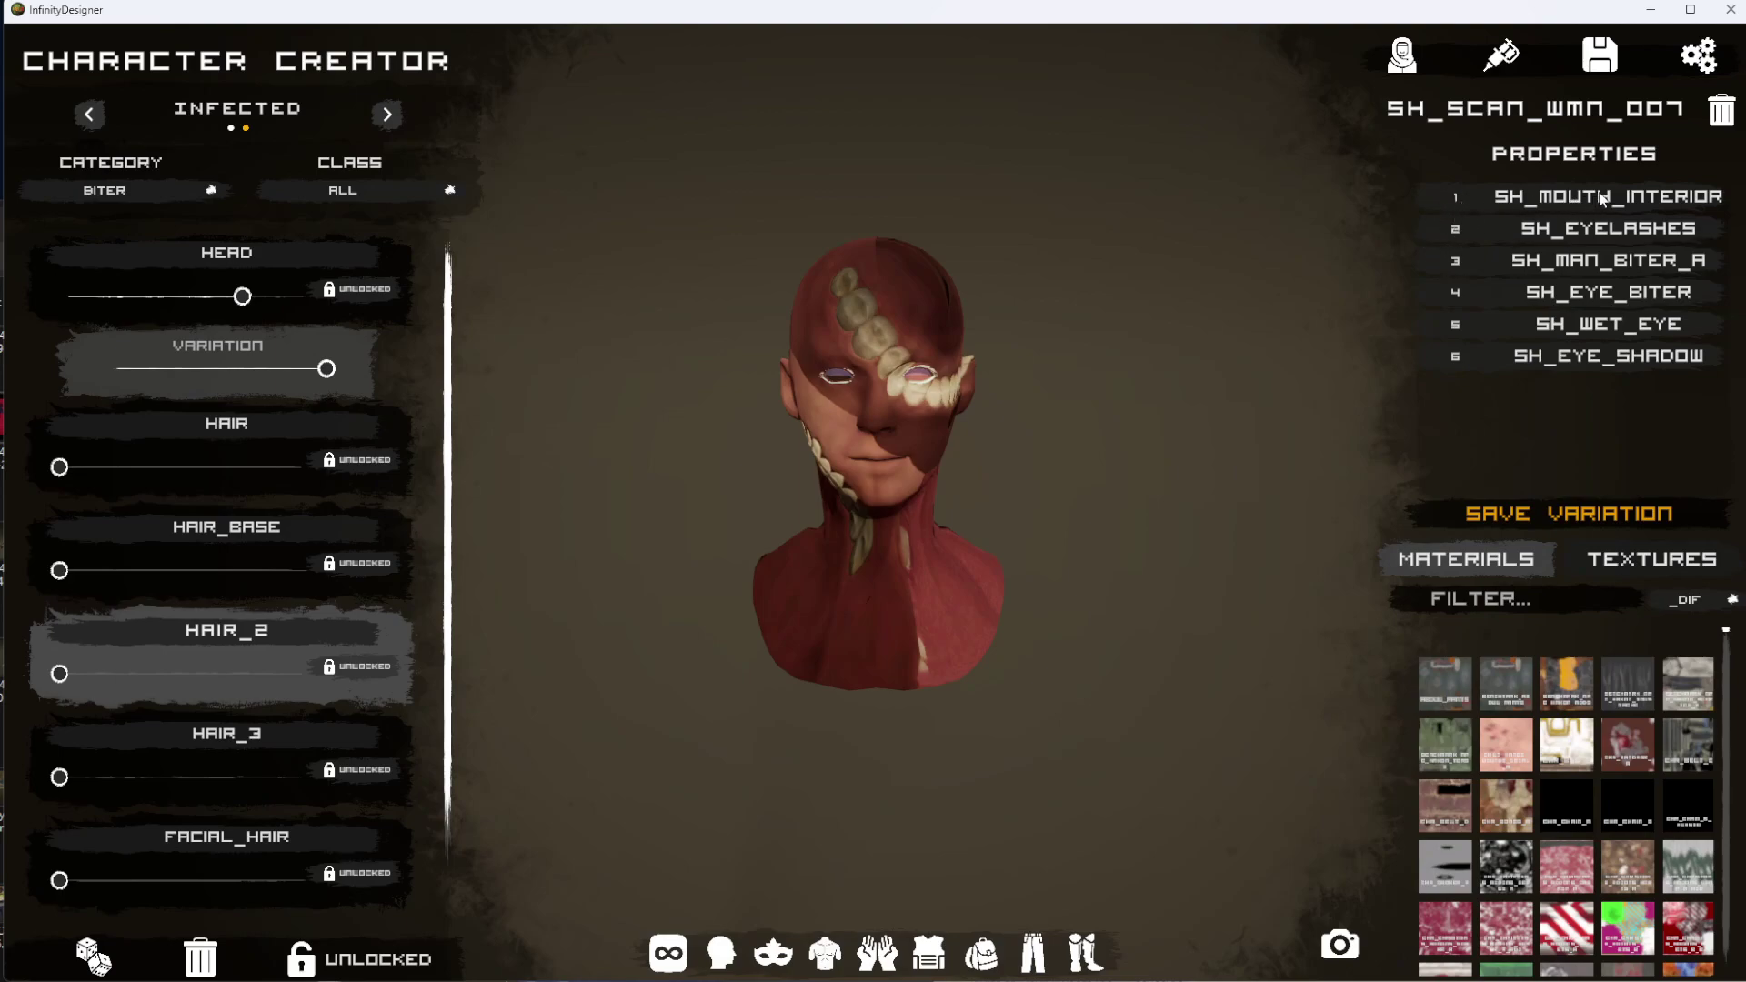
{"action": "left_click_drag", "start_coordinate": [886, 630], "coordinate": [610, 496]}
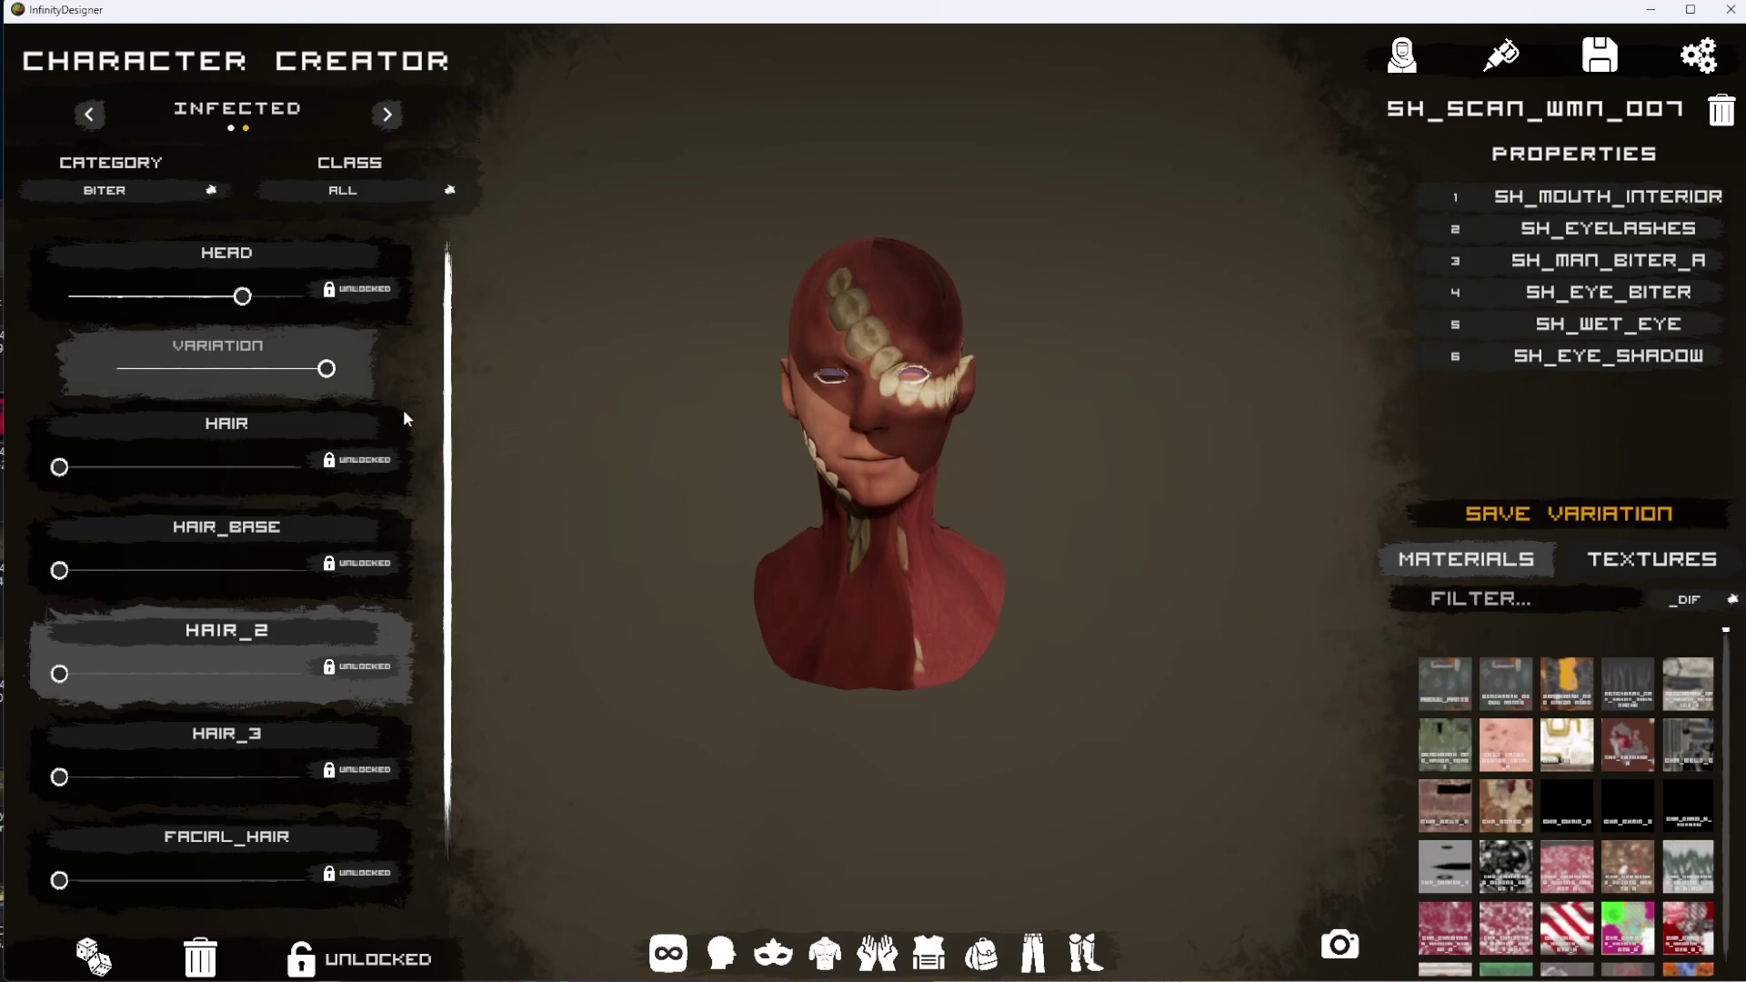
{"action": "left_click_drag", "start_coordinate": [242, 295], "coordinate": [207, 296]}
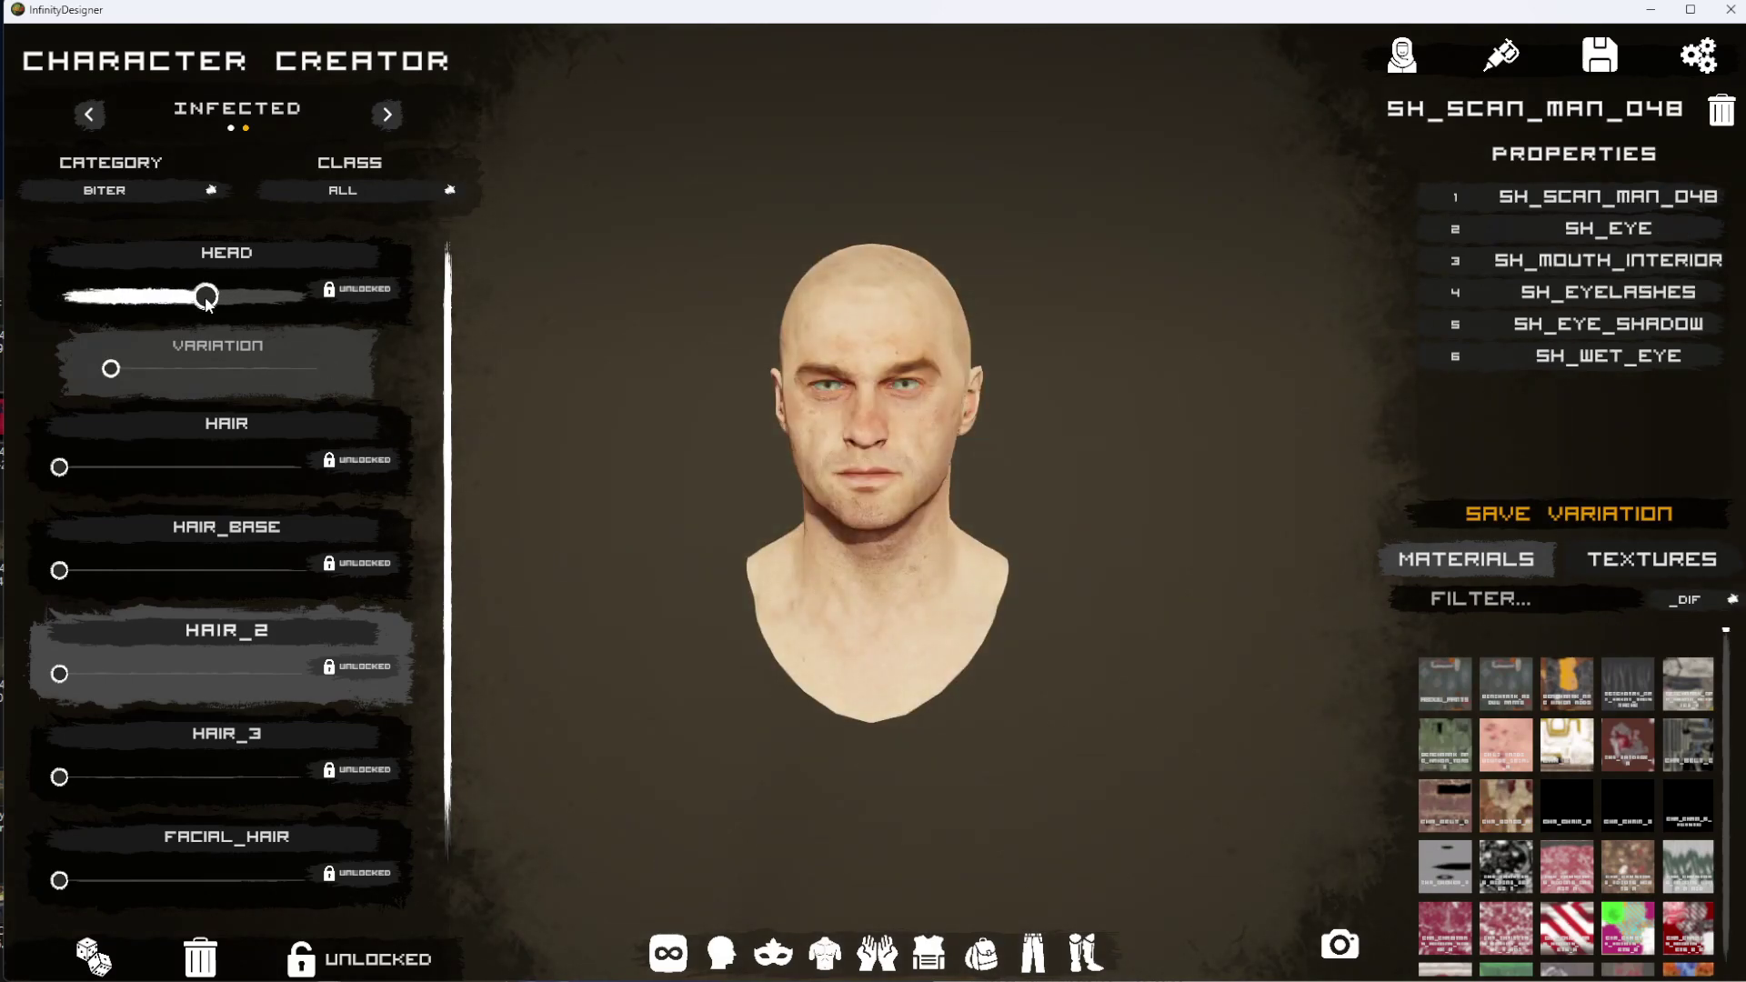
Put white shorts on the Biter's legs and orbit around to inspect them.
{"action": "left_click", "coordinate": [824, 953]}
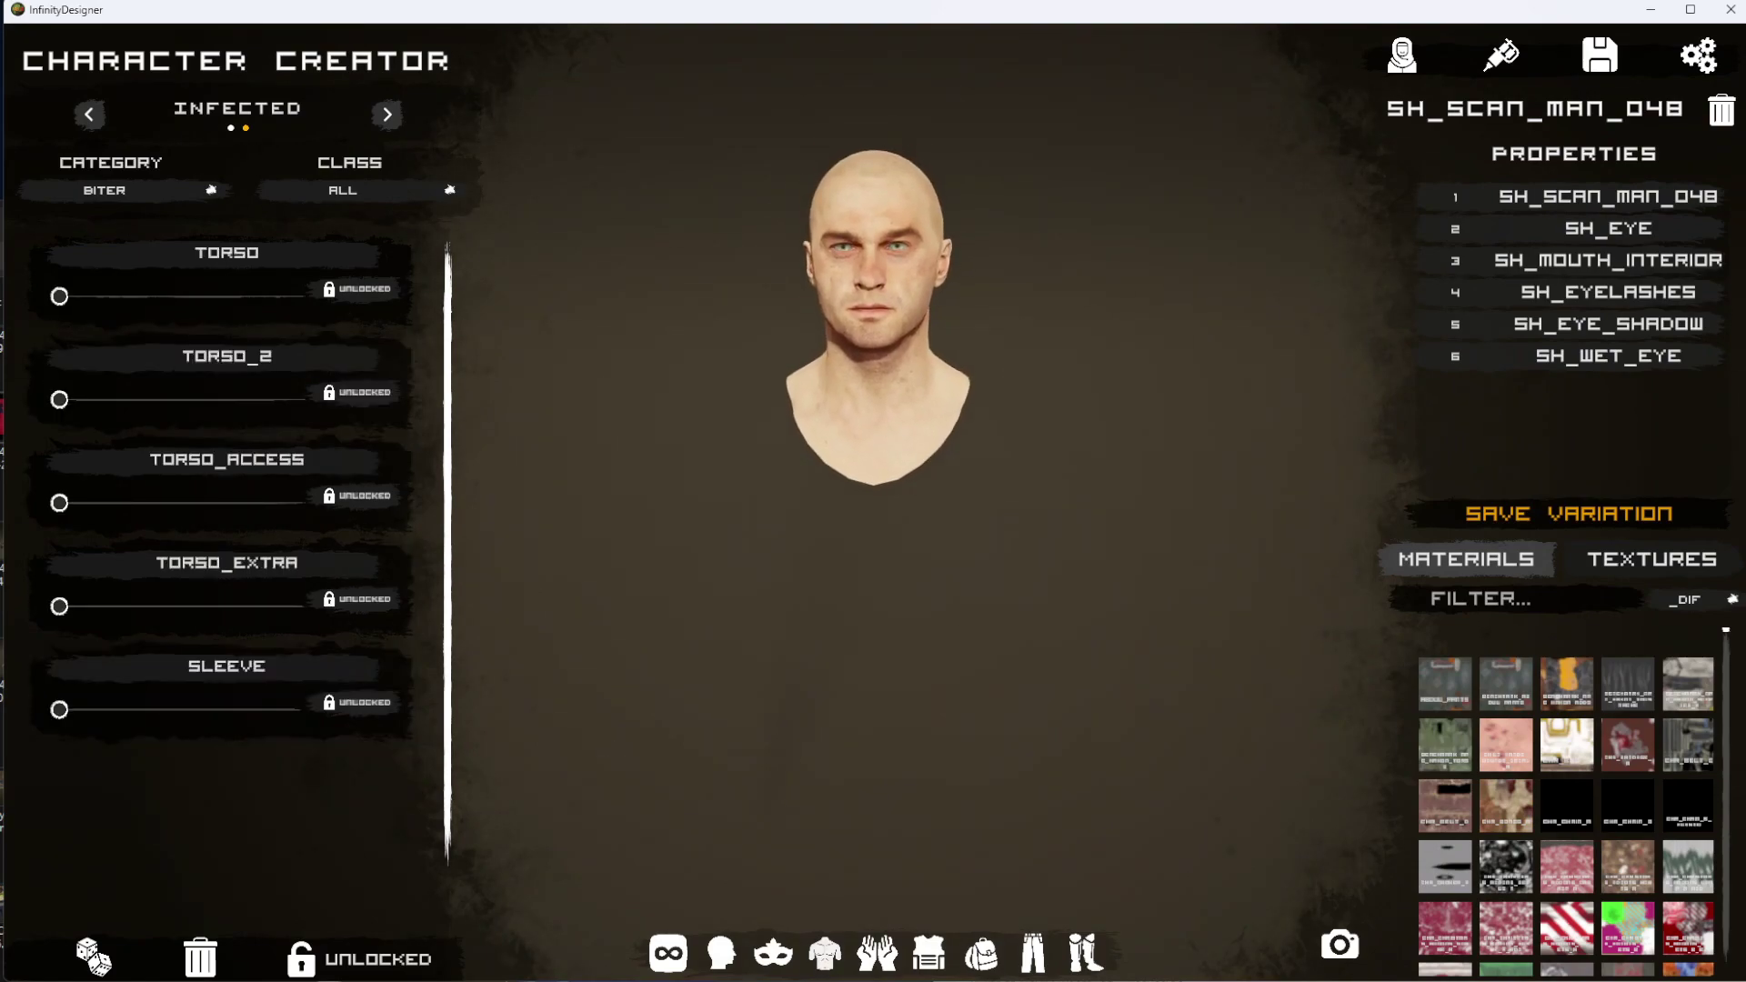
{"action": "left_click", "coordinate": [1033, 953]}
{"action": "left_click_drag", "start_coordinate": [60, 297], "coordinate": [124, 296]}
{"action": "left_click_drag", "start_coordinate": [994, 604], "coordinate": [1681, 624]}
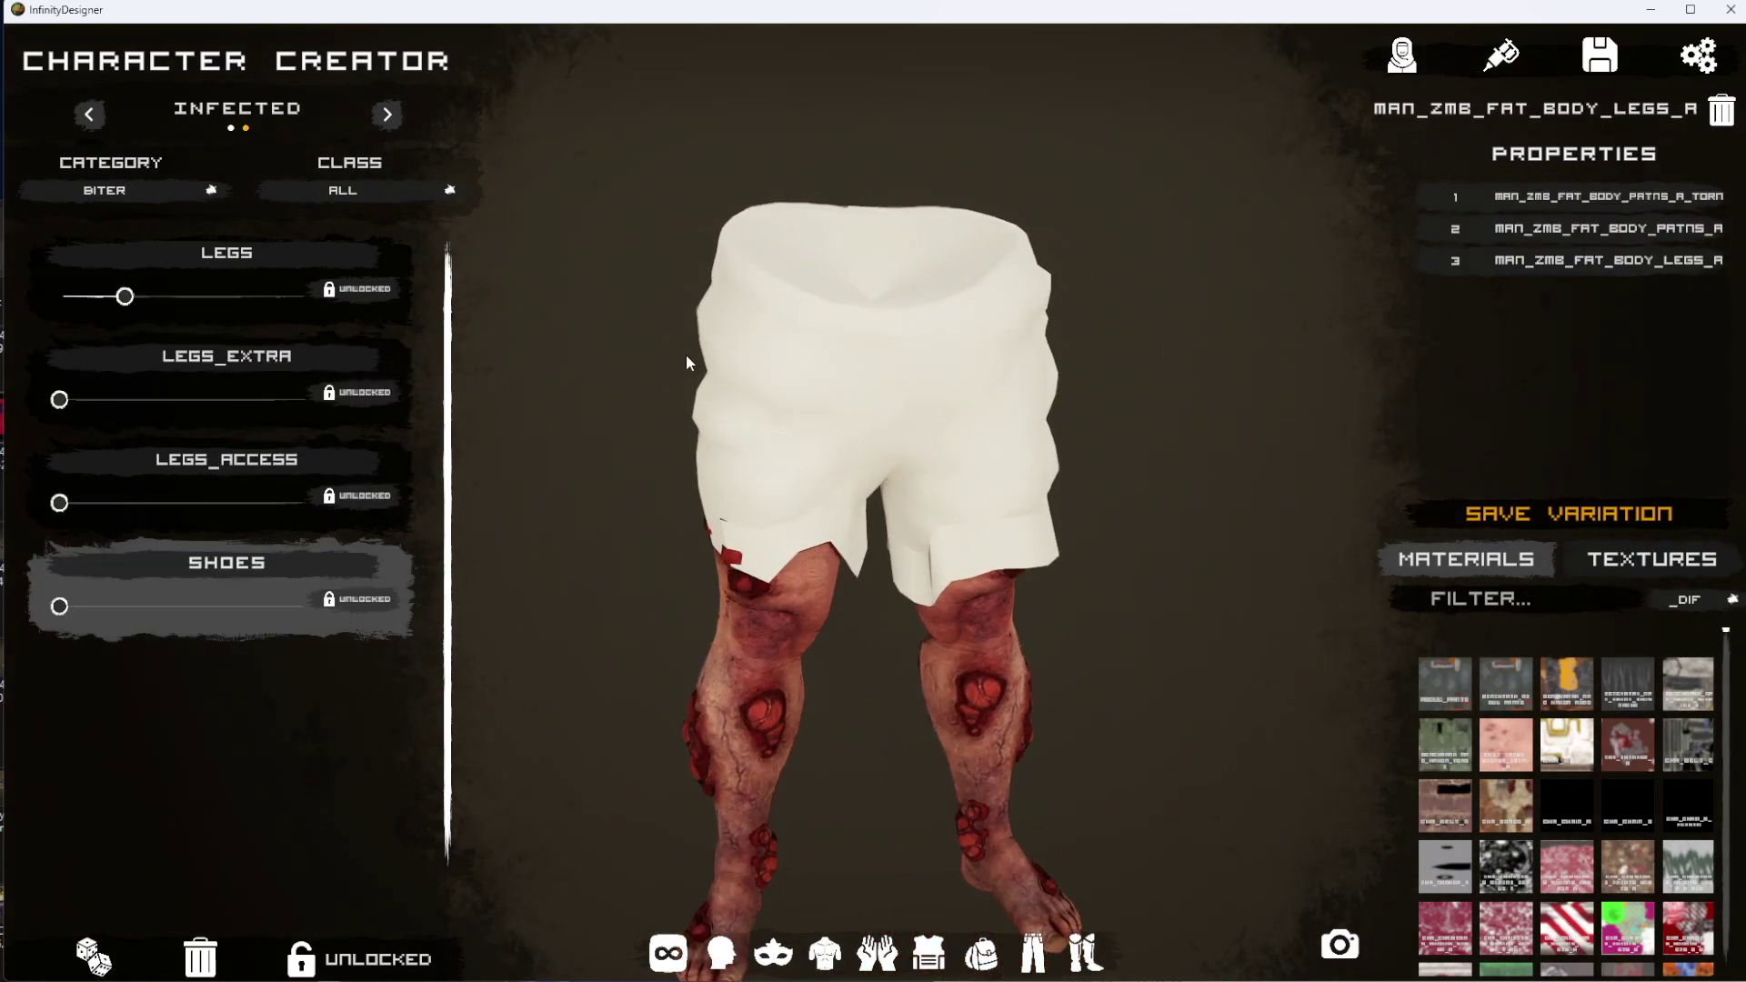
{"action": "left_click_drag", "start_coordinate": [655, 545], "coordinate": [1632, 475]}
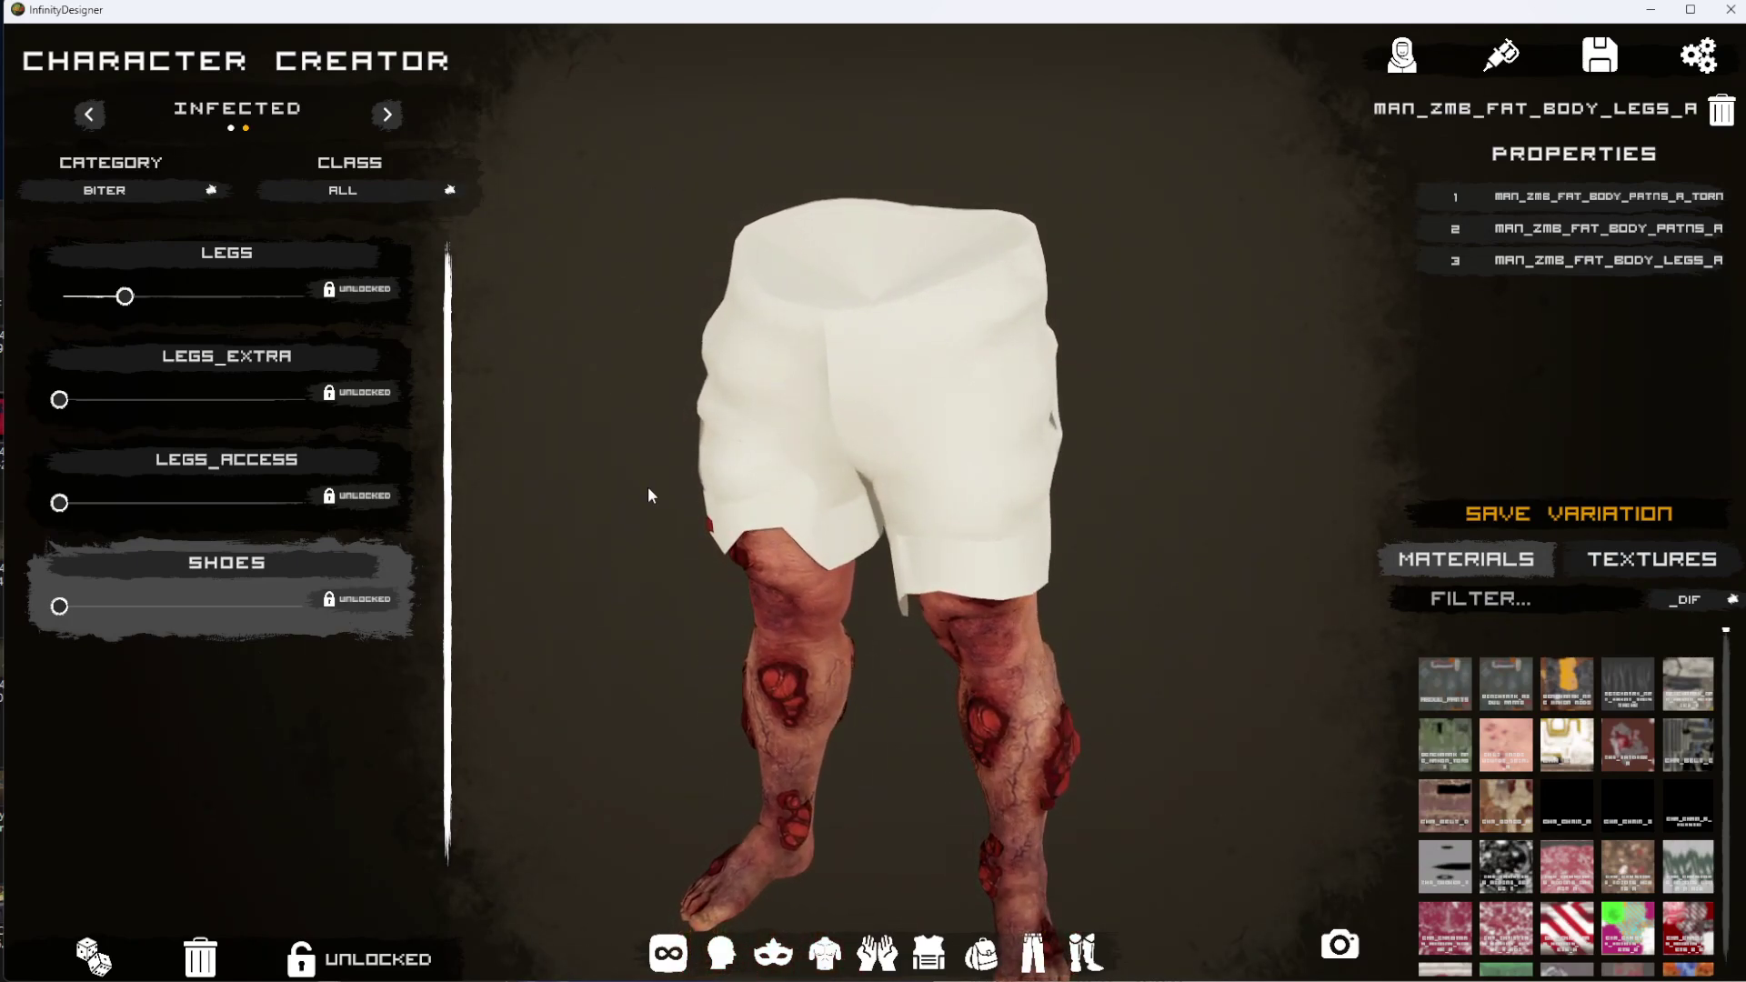
{"action": "left_click_drag", "start_coordinate": [1155, 511], "coordinate": [791, 185]}
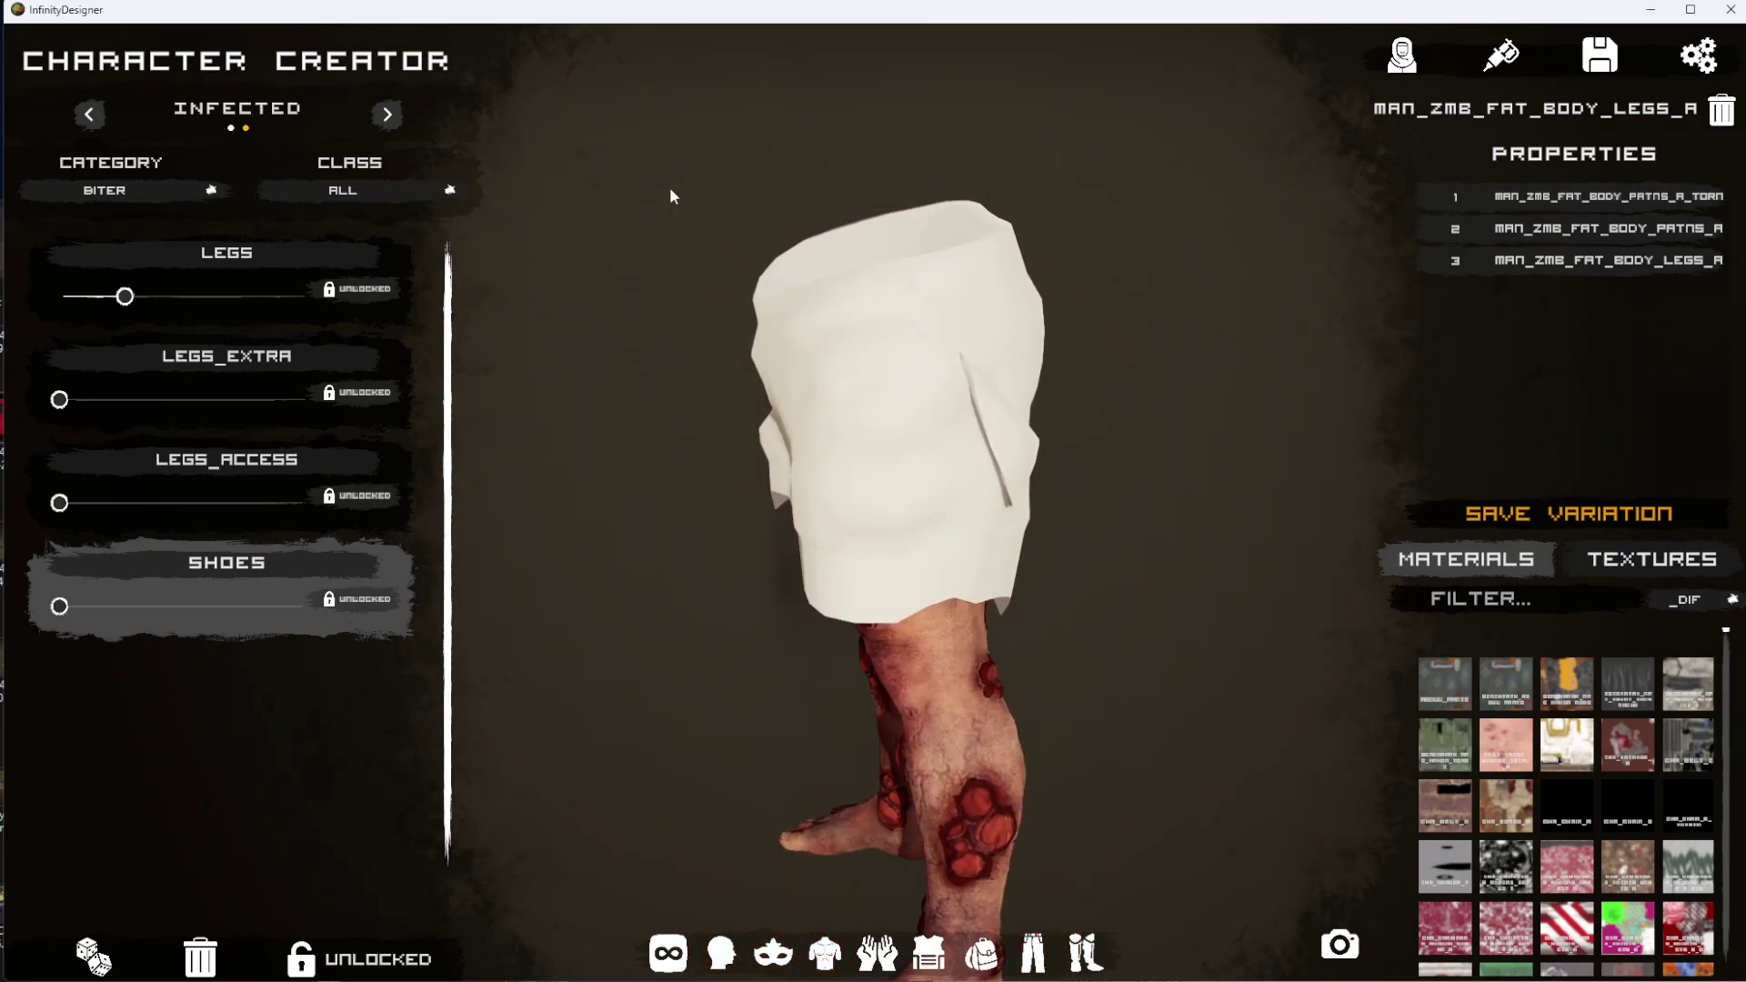
{"action": "left_click_drag", "start_coordinate": [1087, 440], "coordinate": [892, 437]}
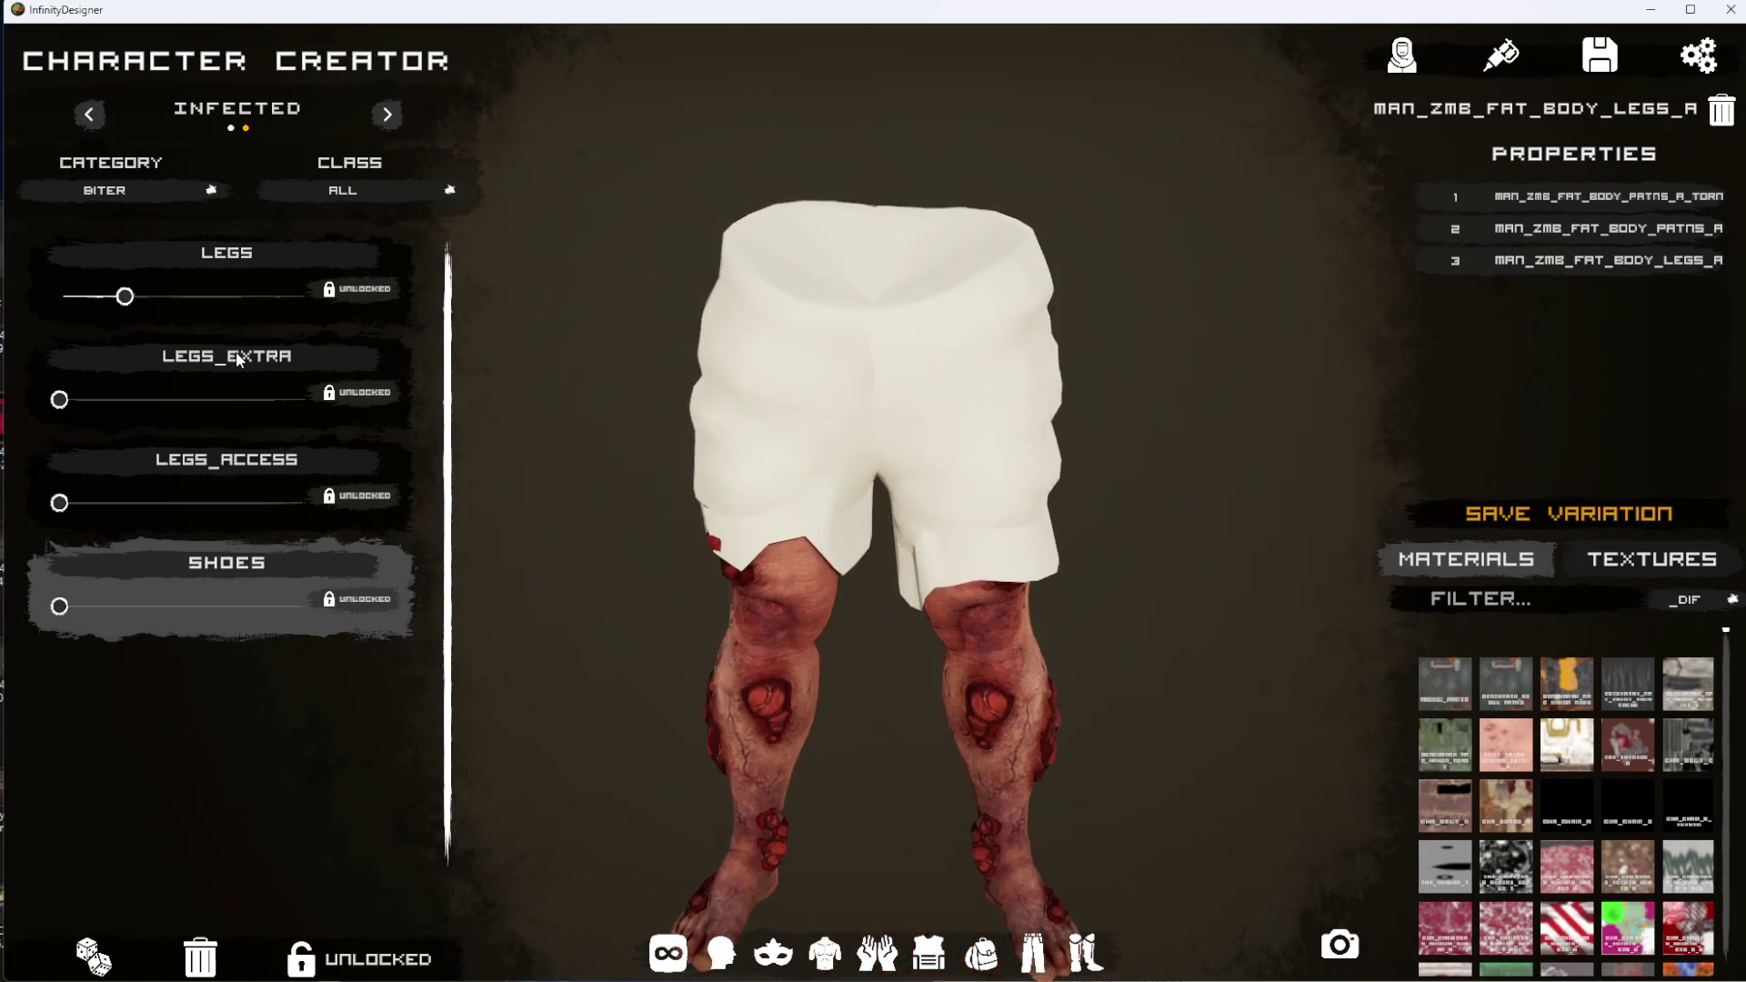
Replace the shorts with full-length white NPC_WMN_PANTS_E trousers and check front and back.
{"action": "left_click_drag", "start_coordinate": [127, 298], "coordinate": [243, 300]}
{"action": "left_click_drag", "start_coordinate": [1242, 434], "coordinate": [1024, 484]}
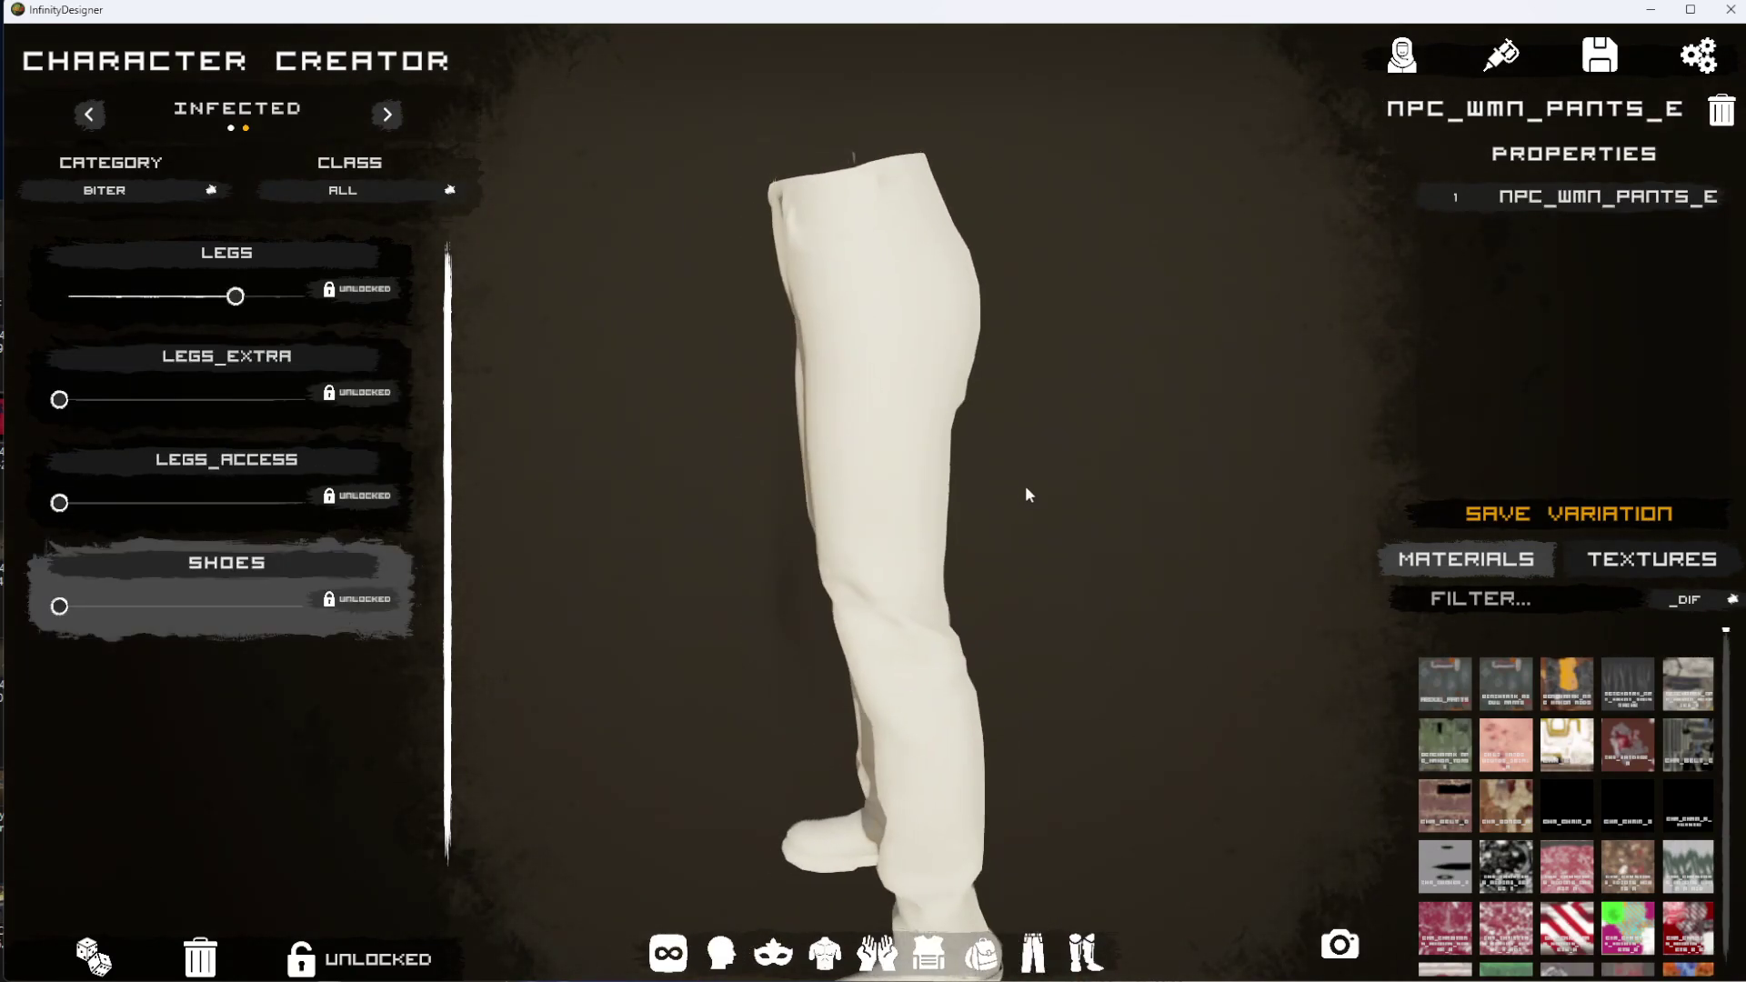
{"action": "left_click_drag", "start_coordinate": [1153, 514], "coordinate": [747, 598]}
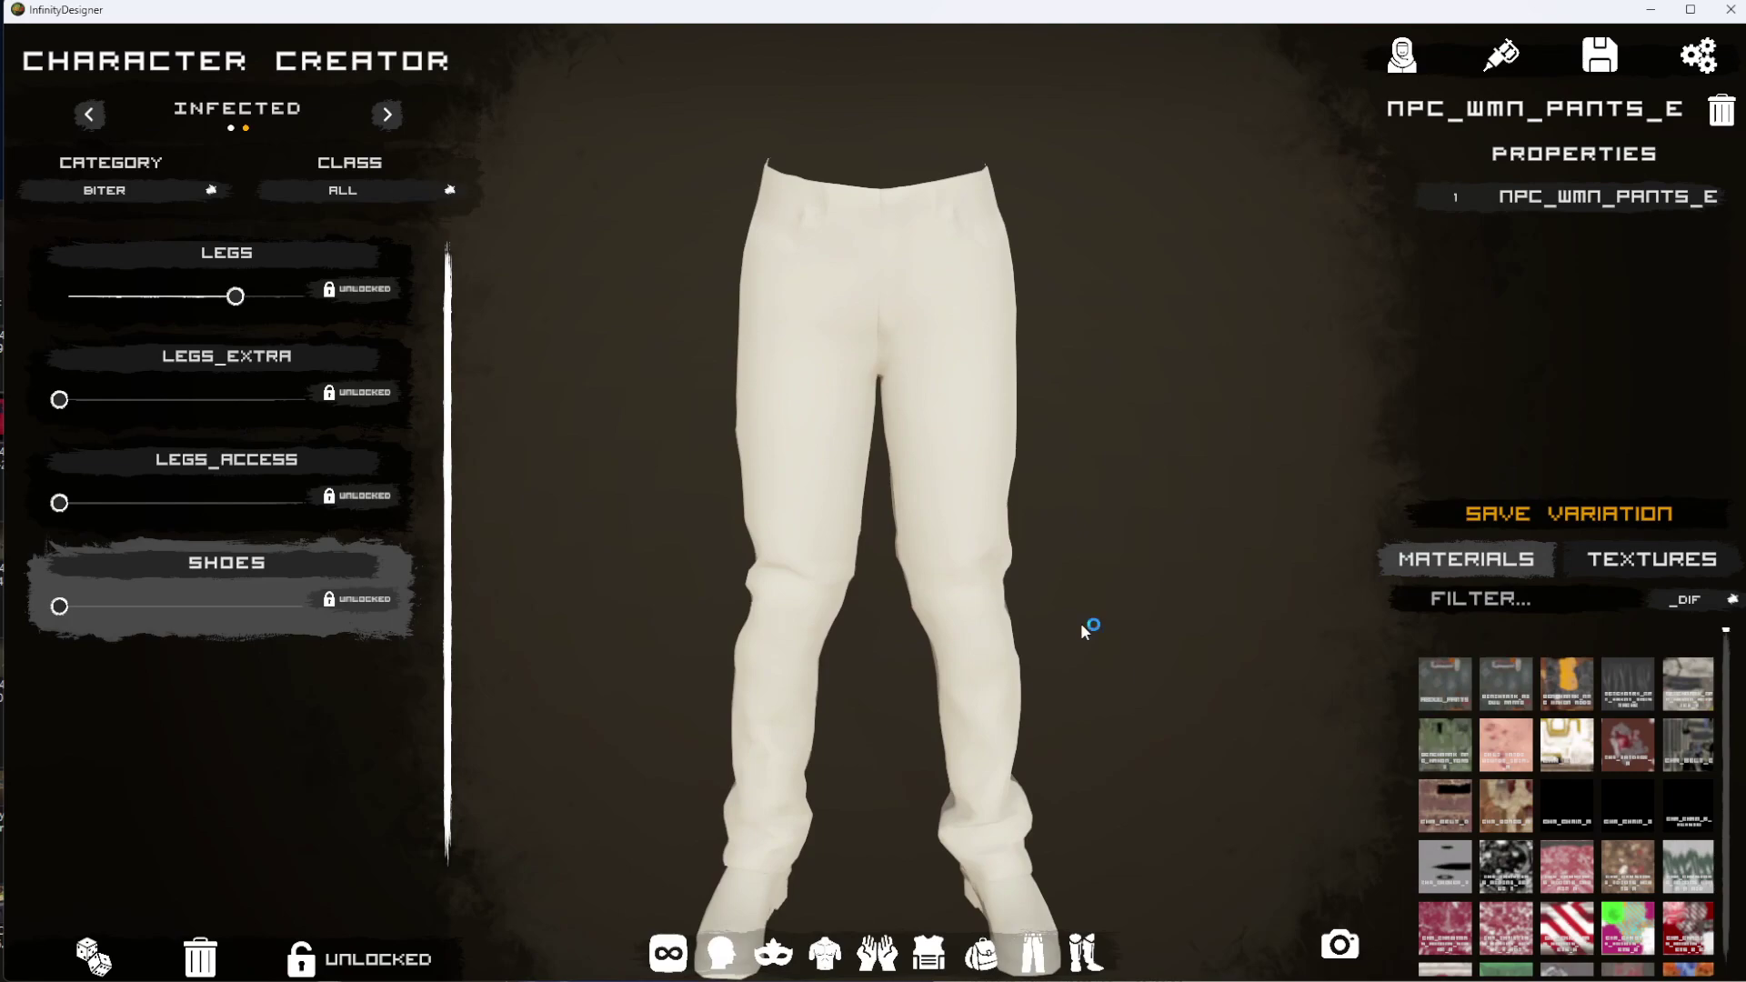
{"action": "scroll", "coordinate": [1589, 675], "scroll_direction": "down", "scroll_amount": 1}
{"action": "scroll", "coordinate": [1587, 771], "scroll_direction": "up", "scroll_amount": 1}
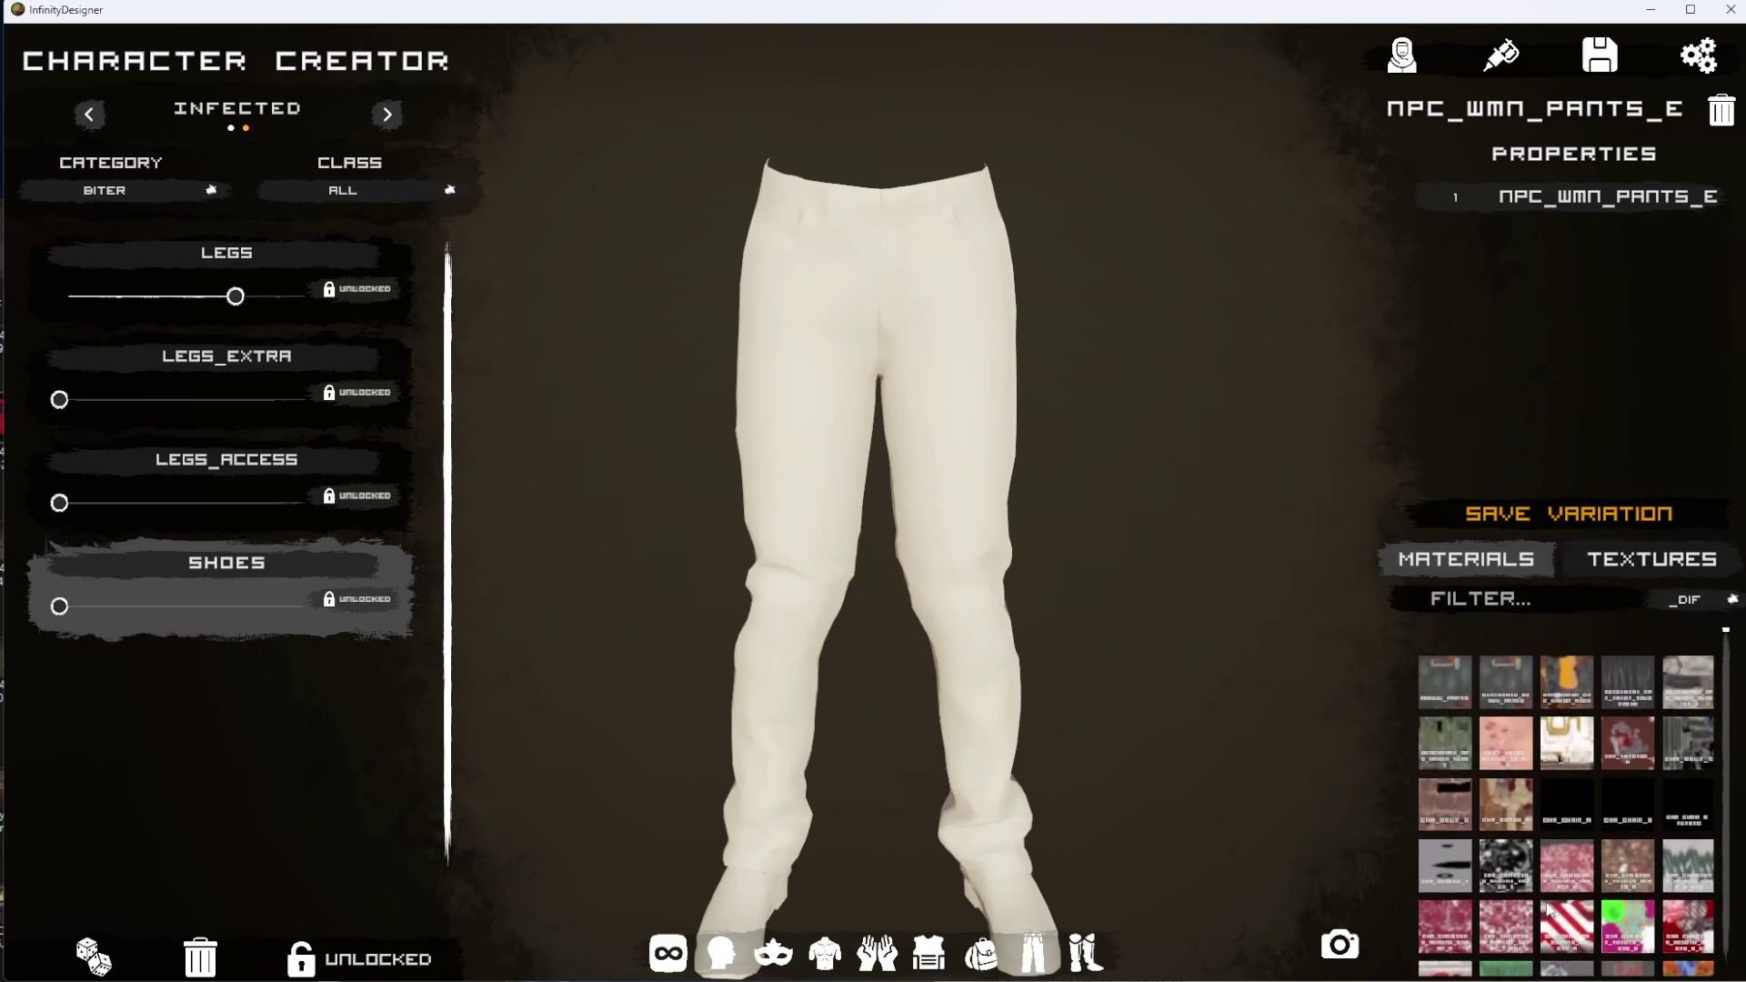